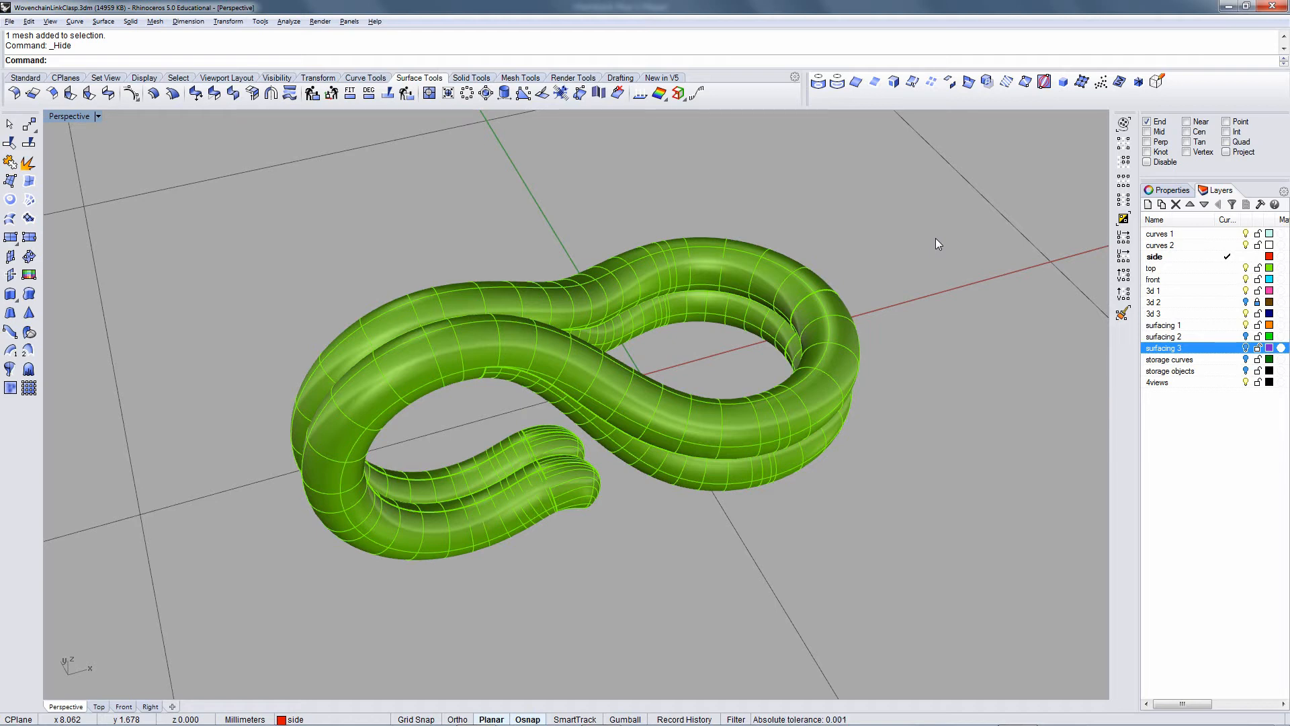
# Turn on the surfacing 3 layer and inspect how the purple insert sits between the clasp's tubes
pyautogui.moveTo(628, 461); pyautogui.dragTo(653, 410, button='right')
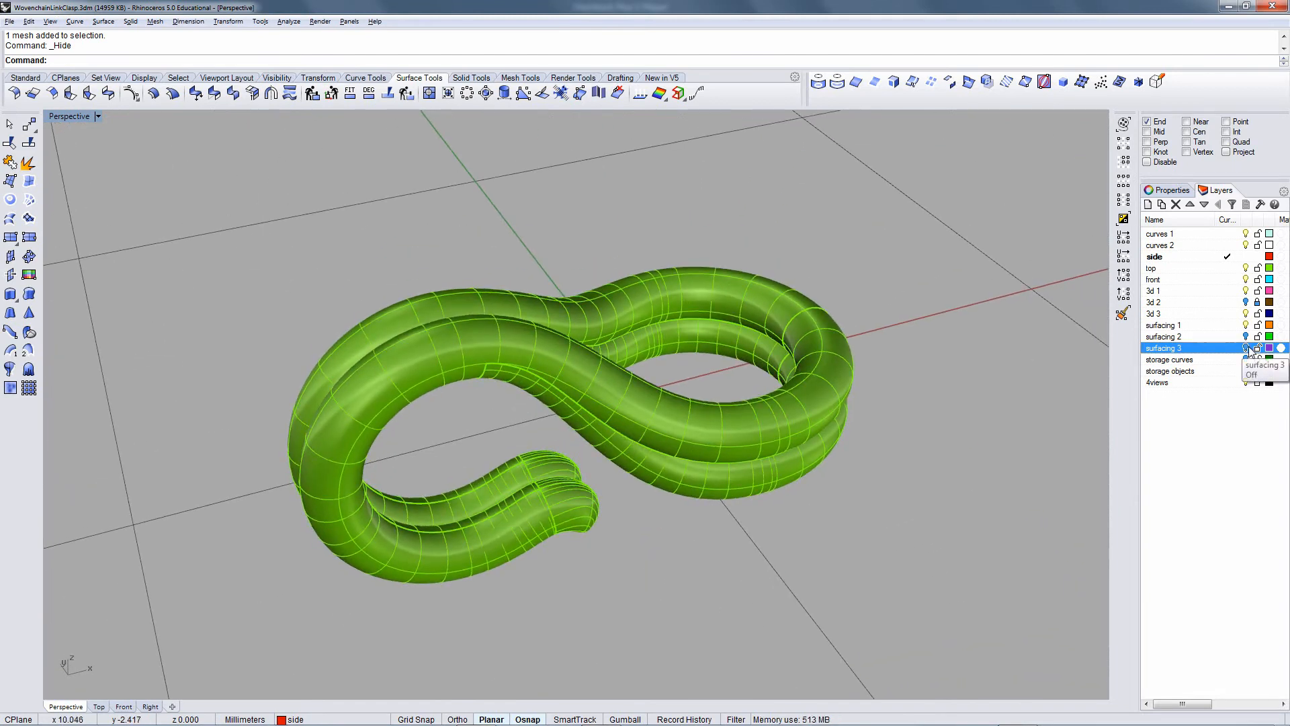
pyautogui.click(1246, 347)
pyautogui.moveTo(580, 446); pyautogui.dragTo(288, 394, button='right')
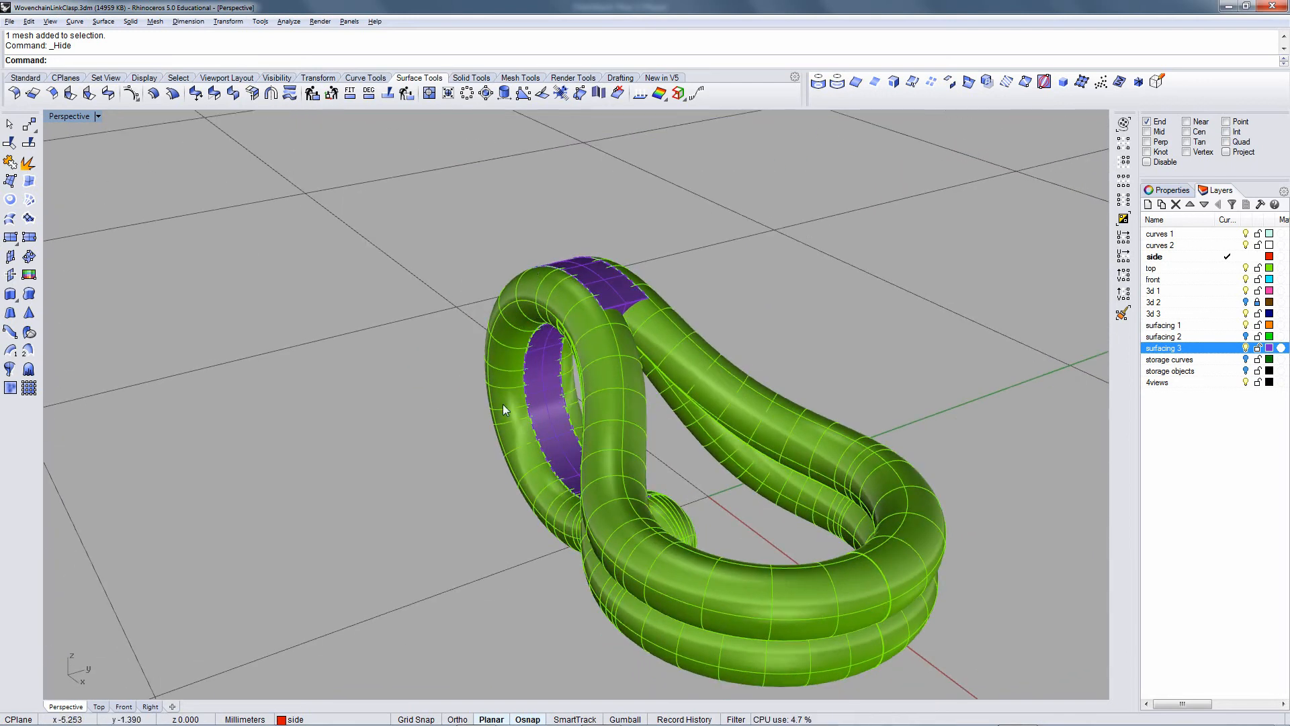
pyautogui.moveTo(503, 405); pyautogui.dragTo(717, 426, button='right')
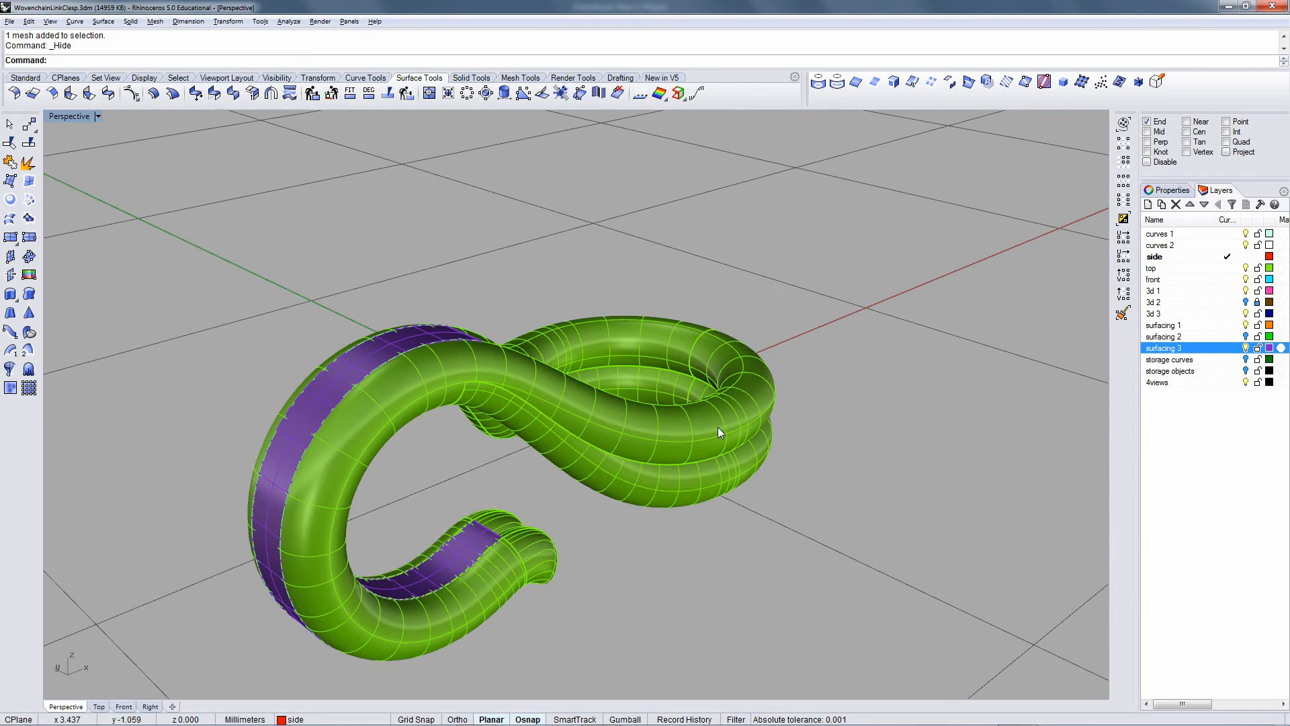
pyautogui.moveTo(400, 545); pyautogui.dragTo(397, 507, button='right')
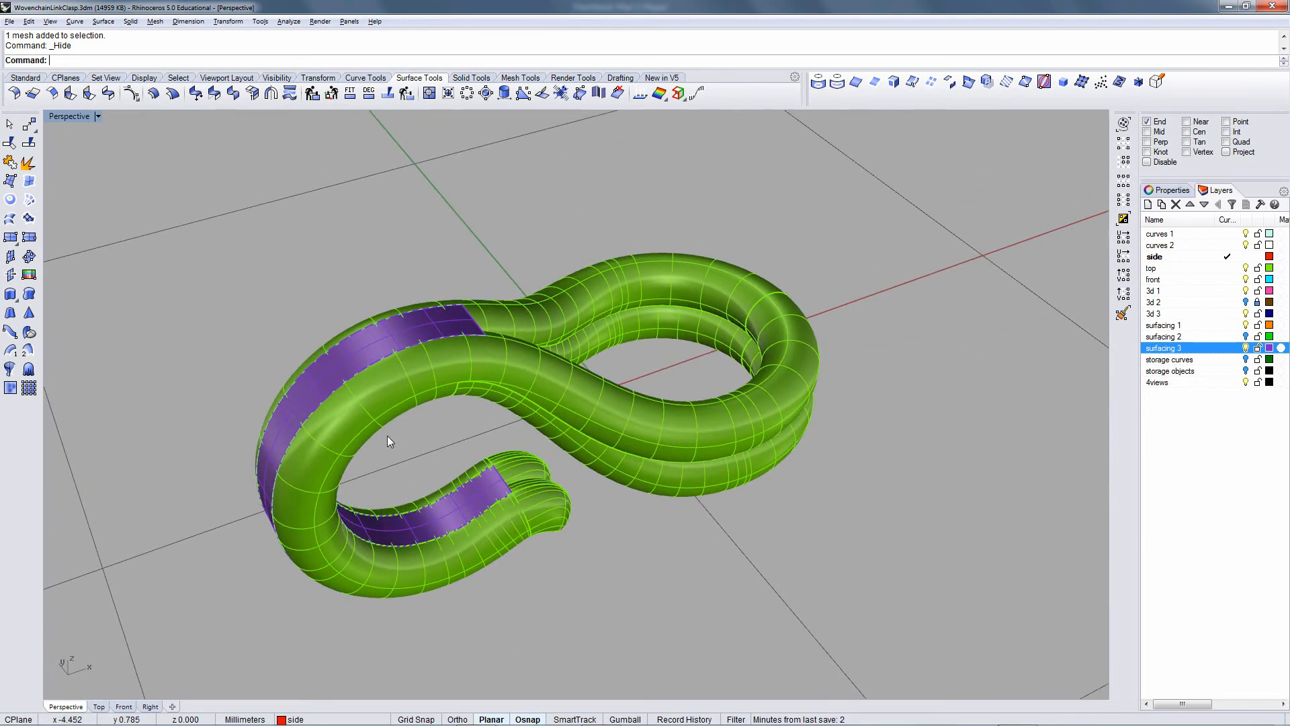
pyautogui.moveTo(399, 406); pyautogui.dragTo(526, 308, button='right')
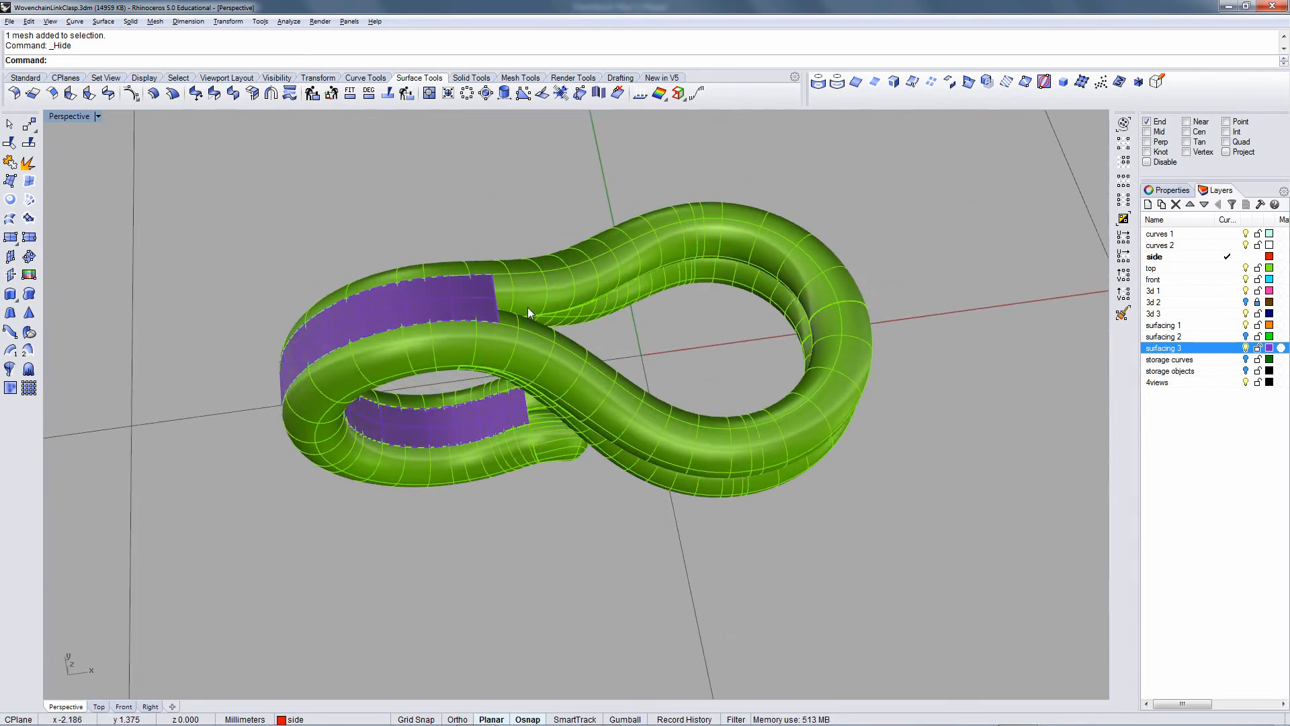
pyautogui.moveTo(436, 406); pyautogui.dragTo(465, 406, button='right')
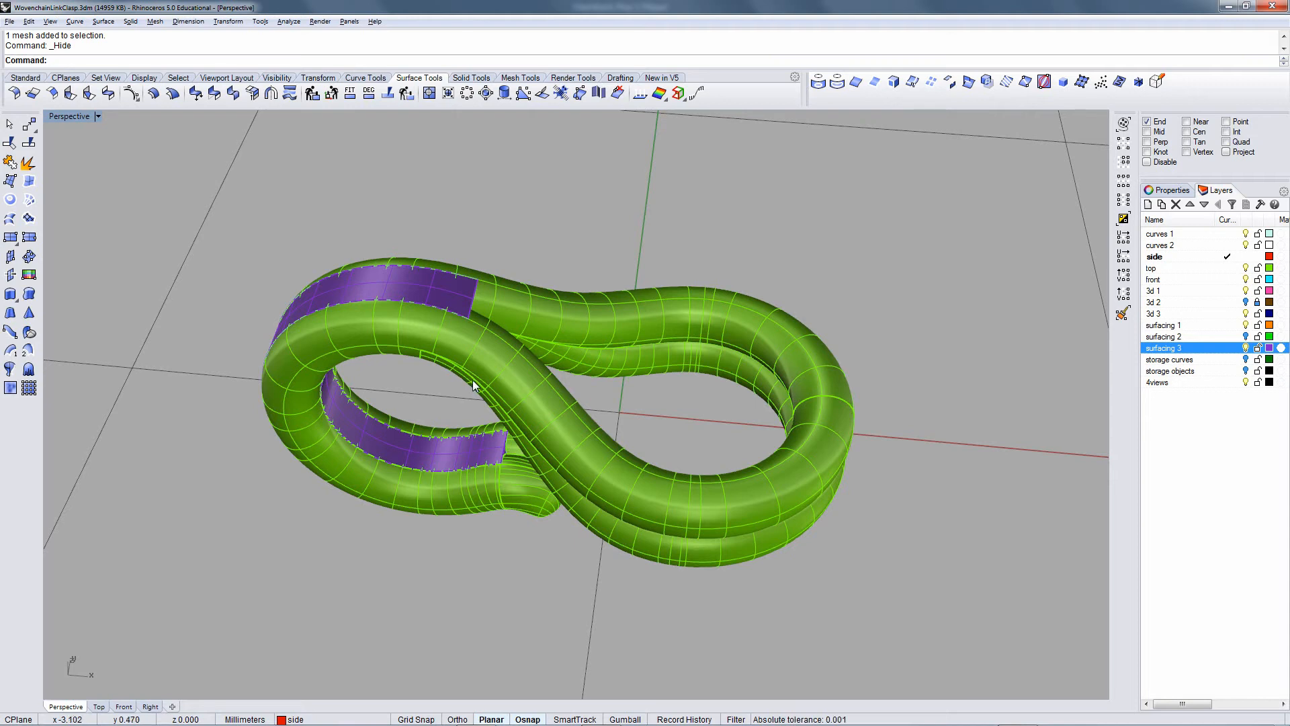
# Start exporting only the green clasp polysurface, choosing the Spring 2020 > JD > JD238 folder as the destination
pyautogui.click(473, 384)
pyautogui.click(9, 21)
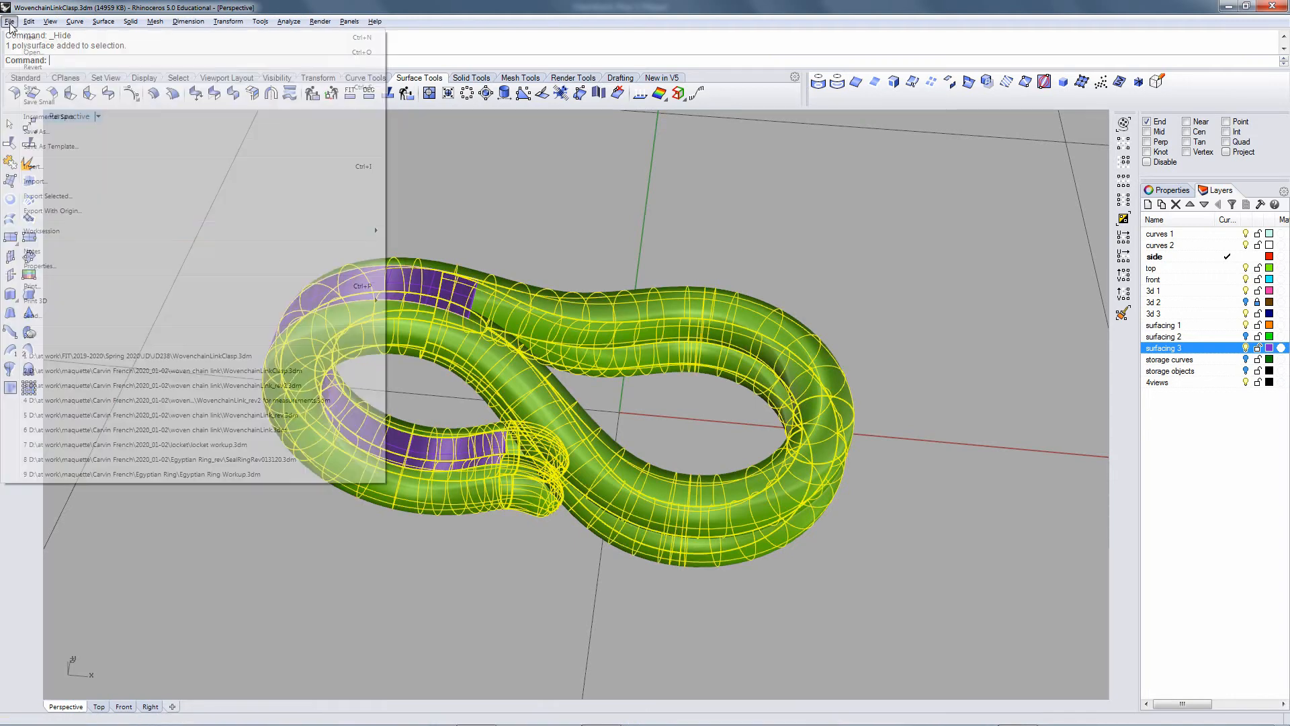
pyautogui.click(45, 195)
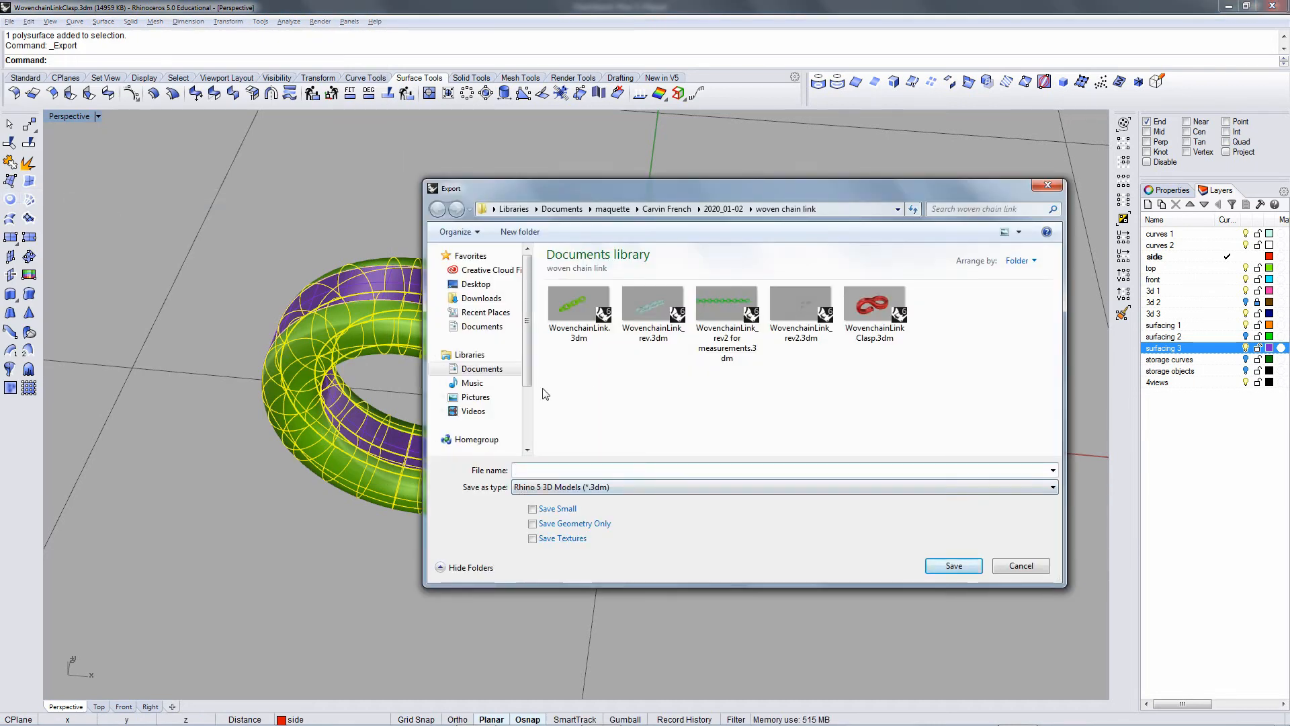
pyautogui.click(482, 329)
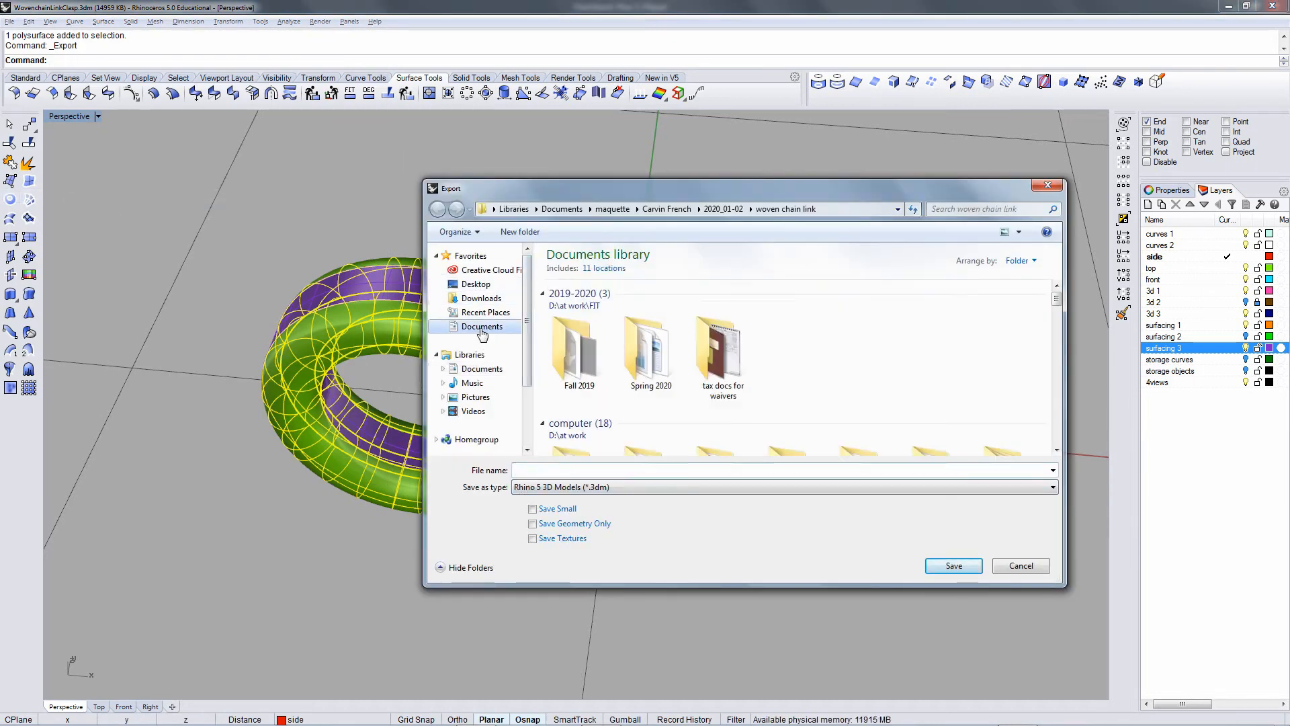
pyautogui.doubleClick(642, 366)
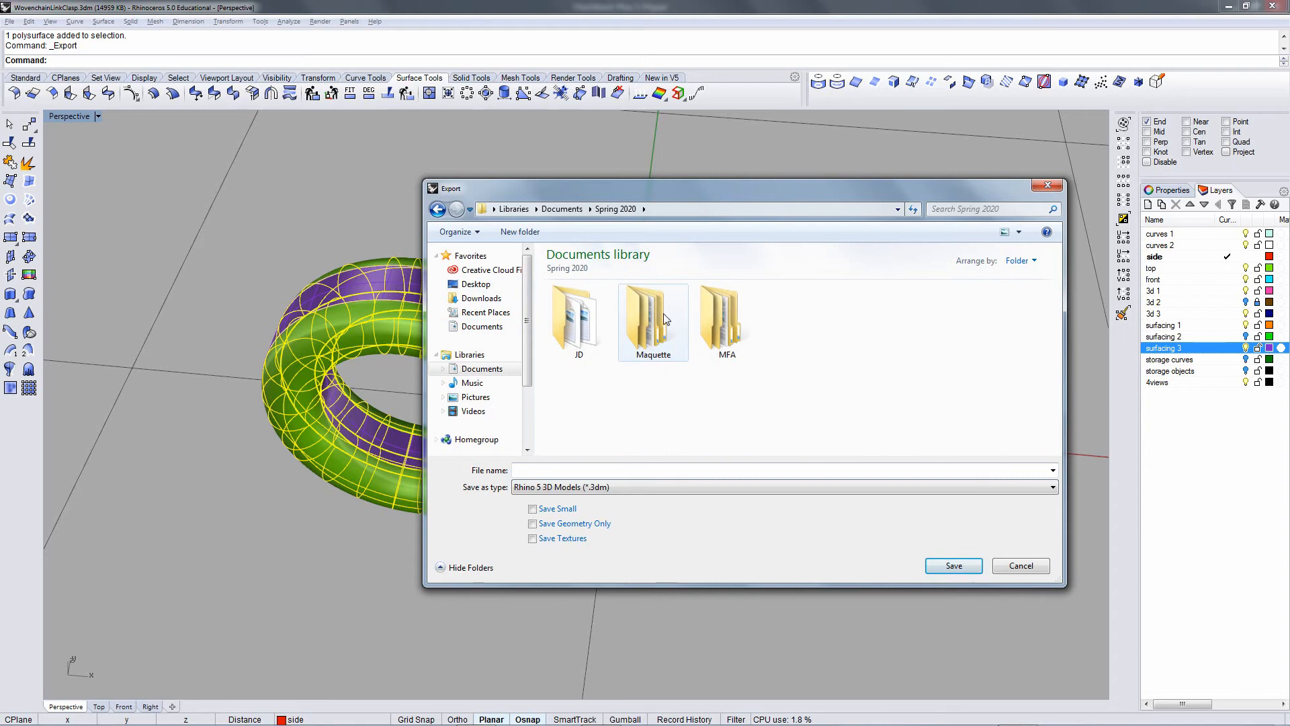
pyautogui.click(589, 344)
pyautogui.doubleClick(590, 344)
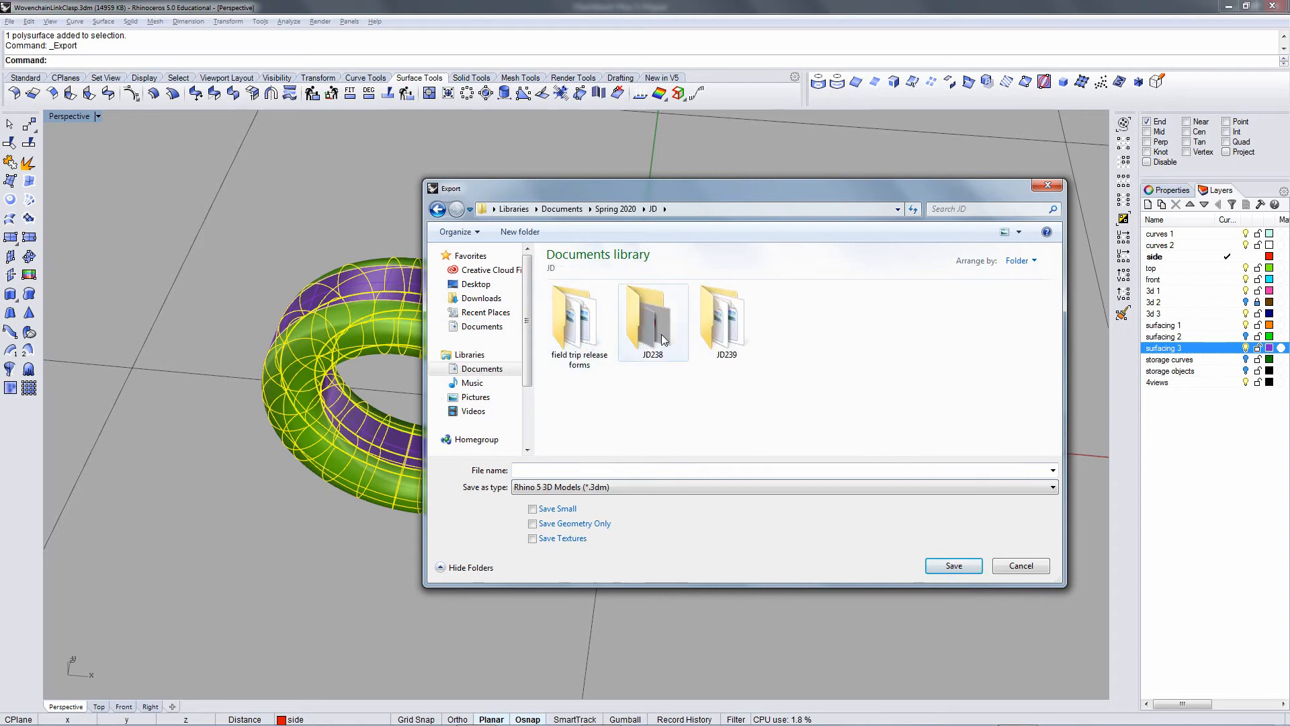
pyautogui.doubleClick(648, 319)
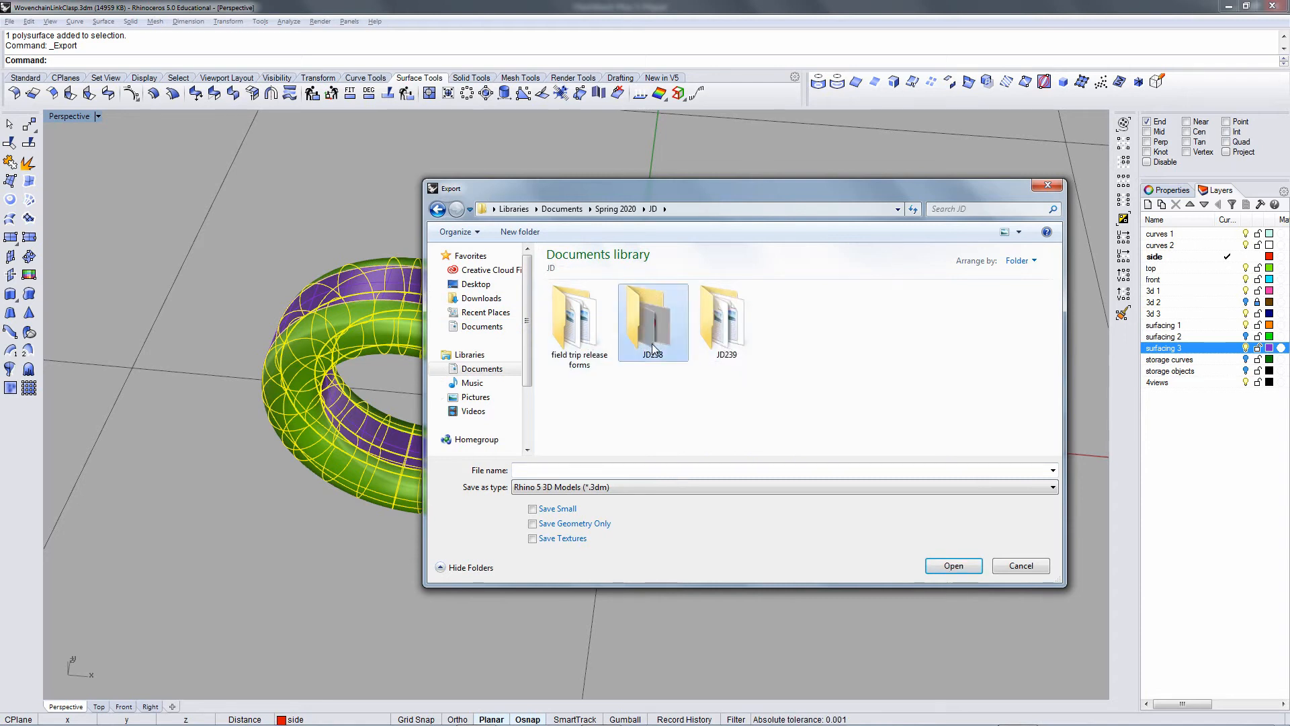
# Save the clasp export as an OBJ file named chain clasp, accepting the OBJ polygon mesh and mesh density settings
pyautogui.click(1055, 487)
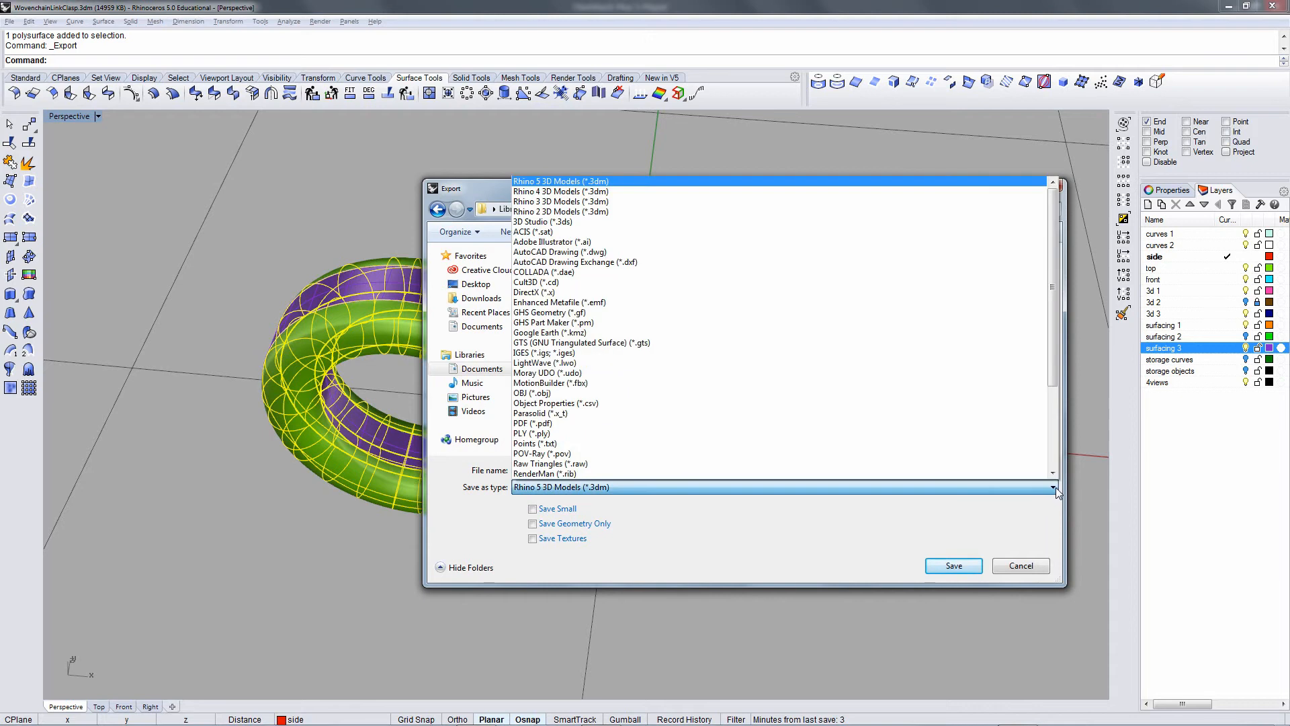
pyautogui.click(537, 393)
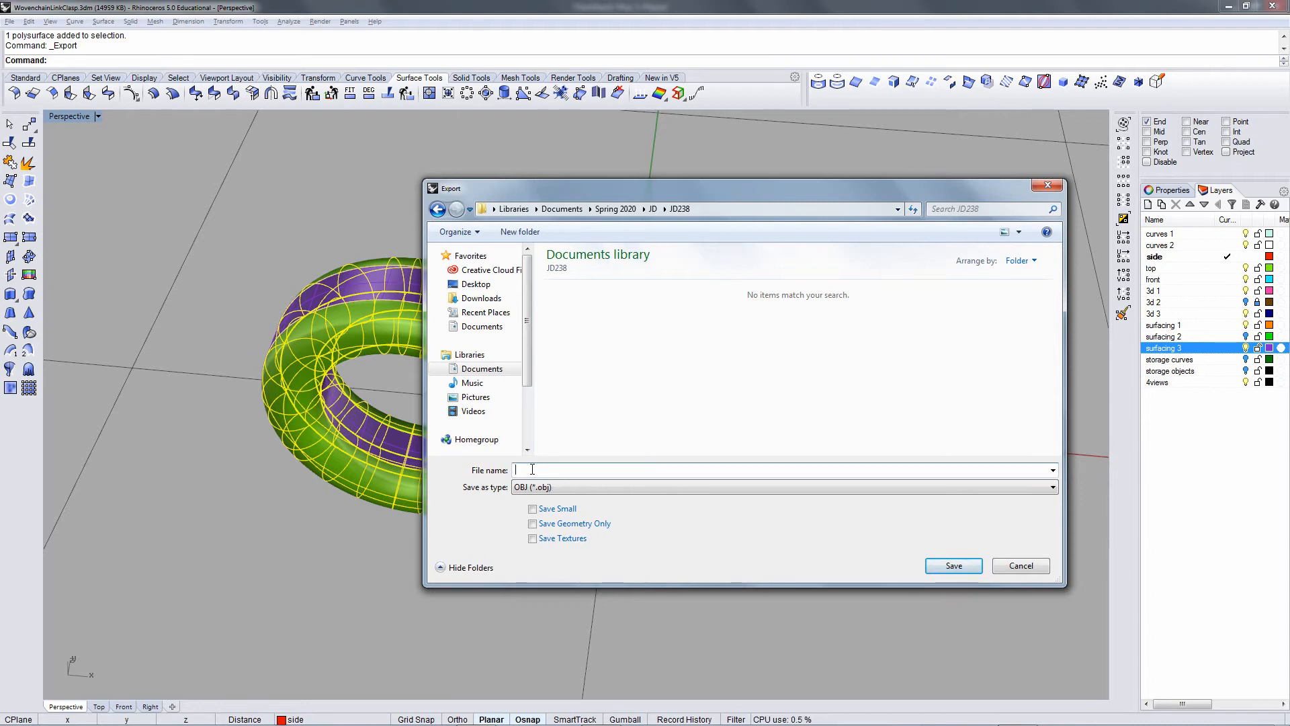
pyautogui.write('chain clasp')
pyautogui.press('Return')
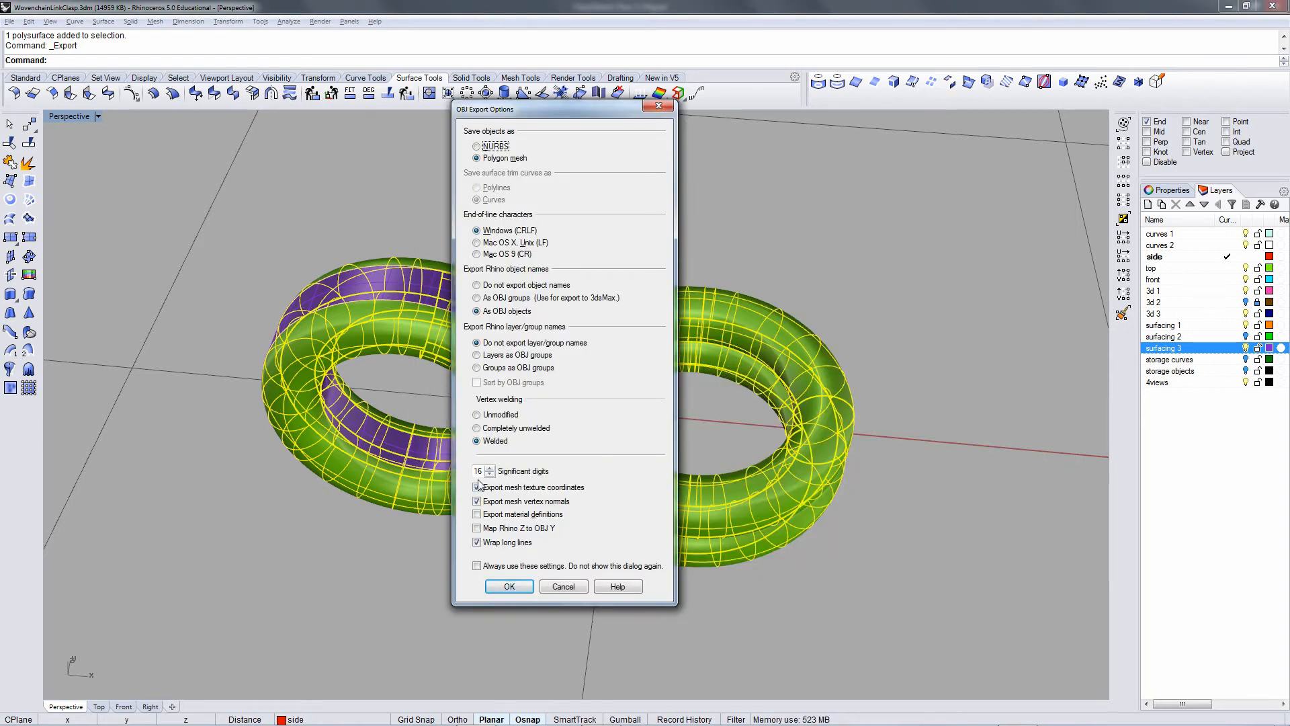
pyautogui.click(509, 585)
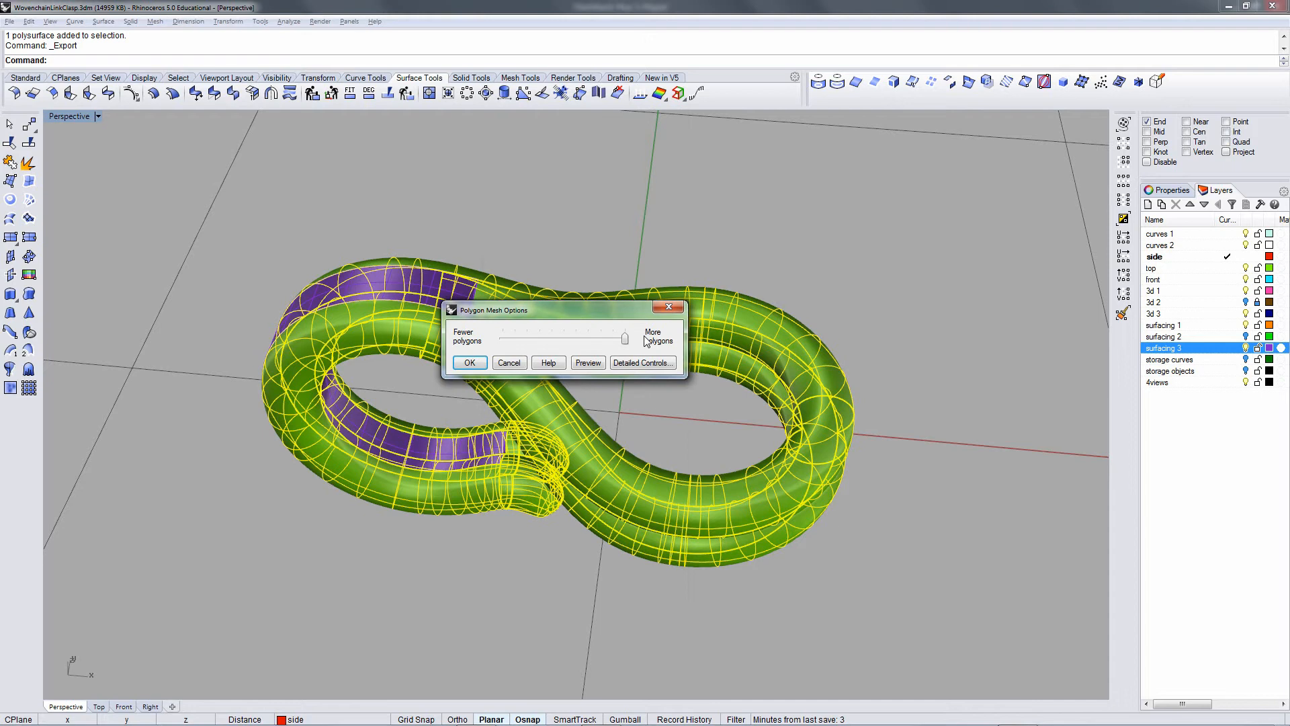
pyautogui.click(469, 363)
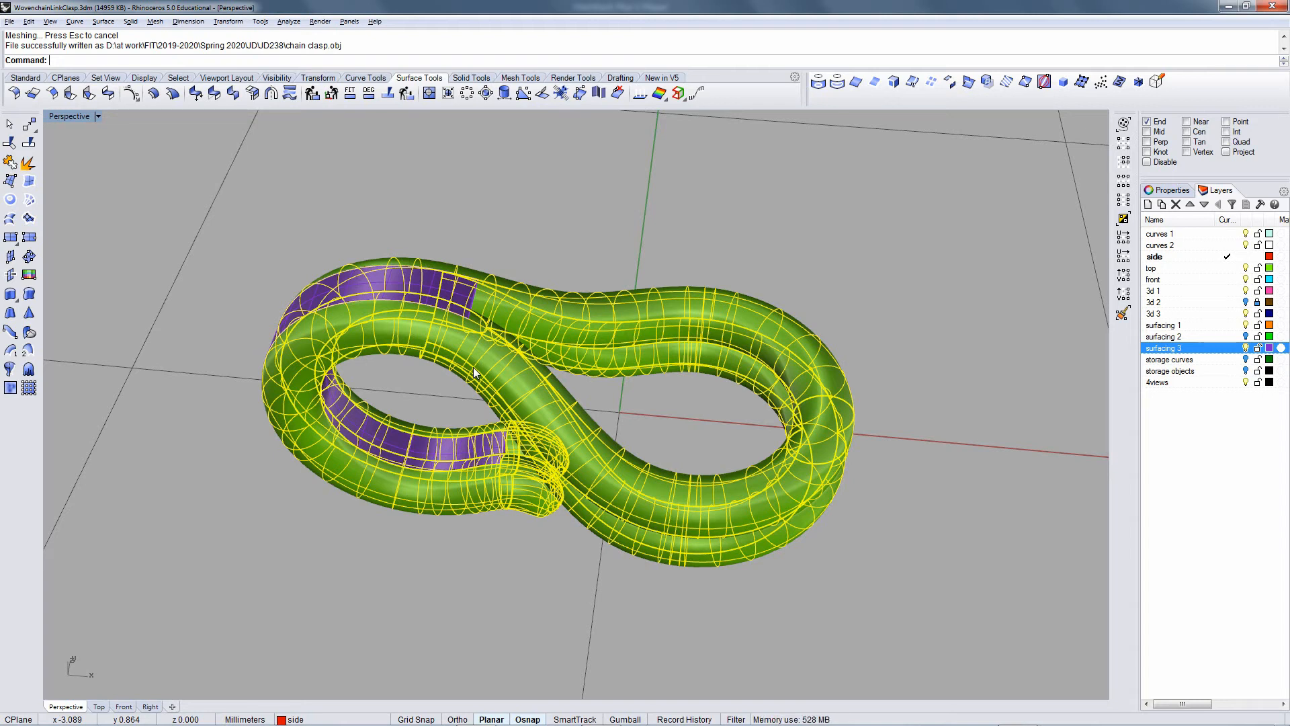
# Export the purple insert polysurface to the same folder as chain clasp insert.obj, keeping the same mesh settings
pyautogui.click(443, 299)
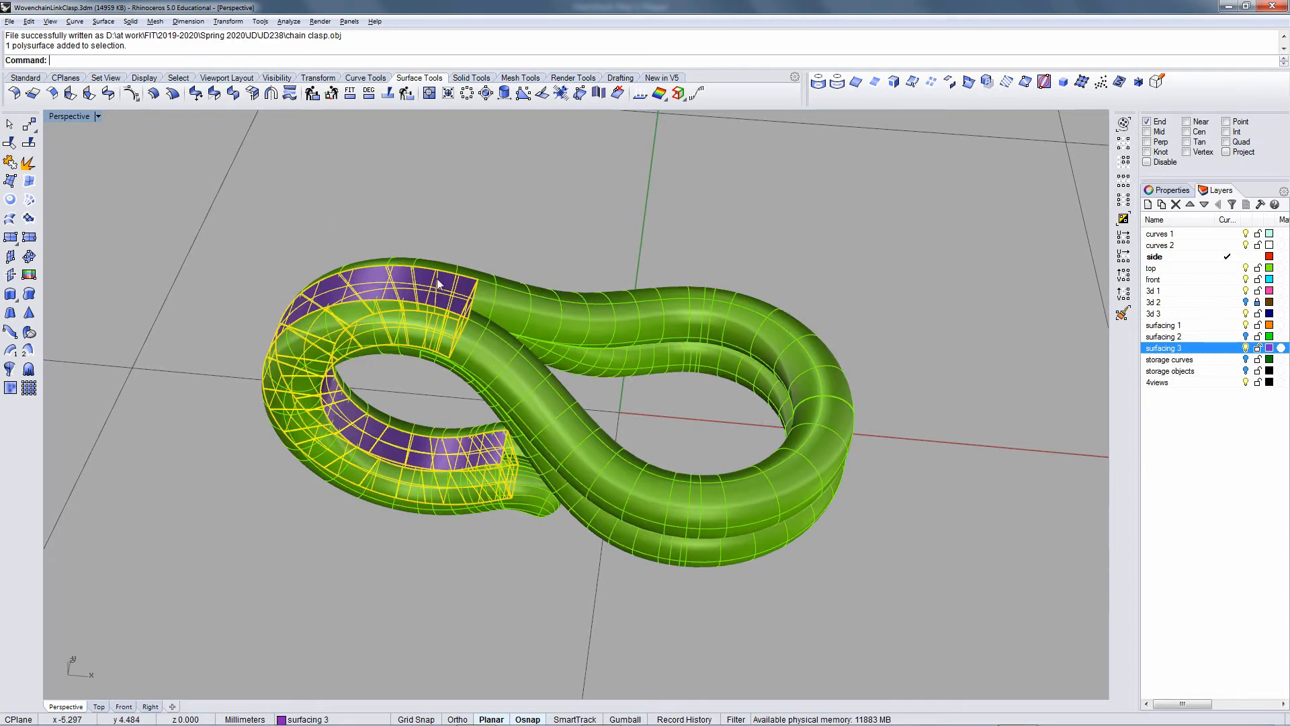
pyautogui.press('Return')
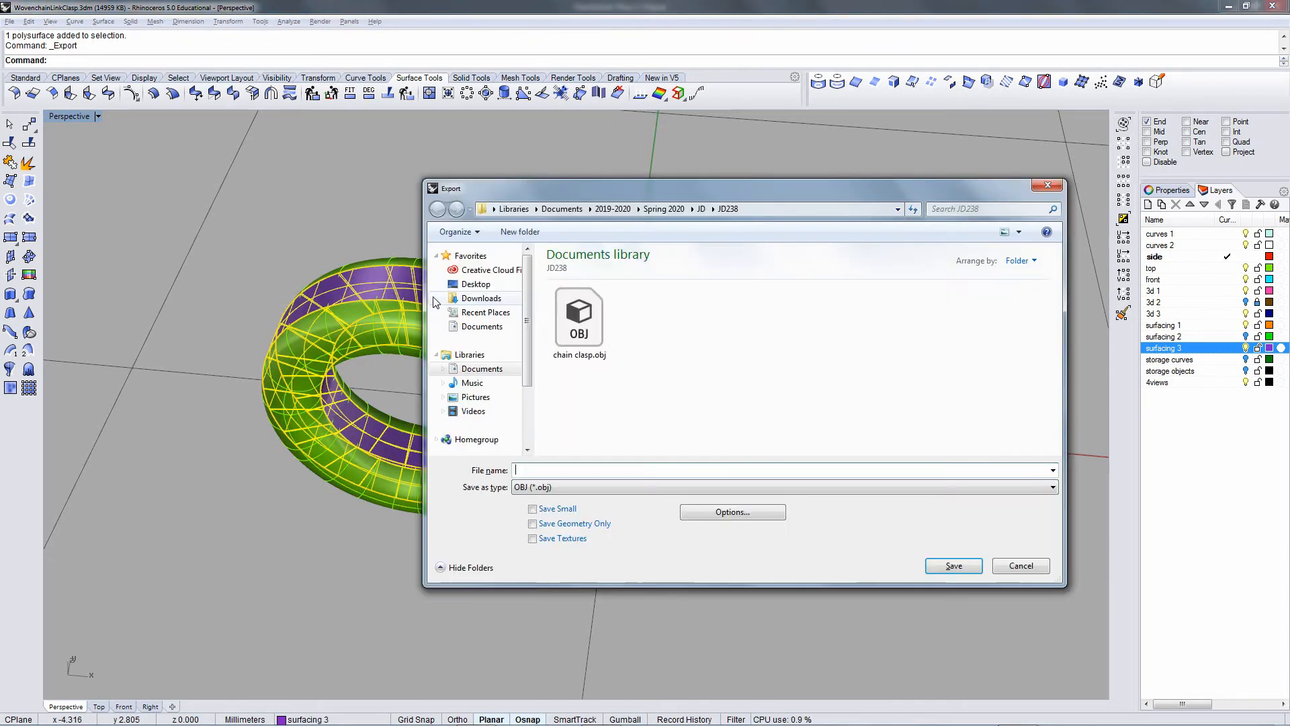
pyautogui.click(562, 470)
pyautogui.click(554, 471)
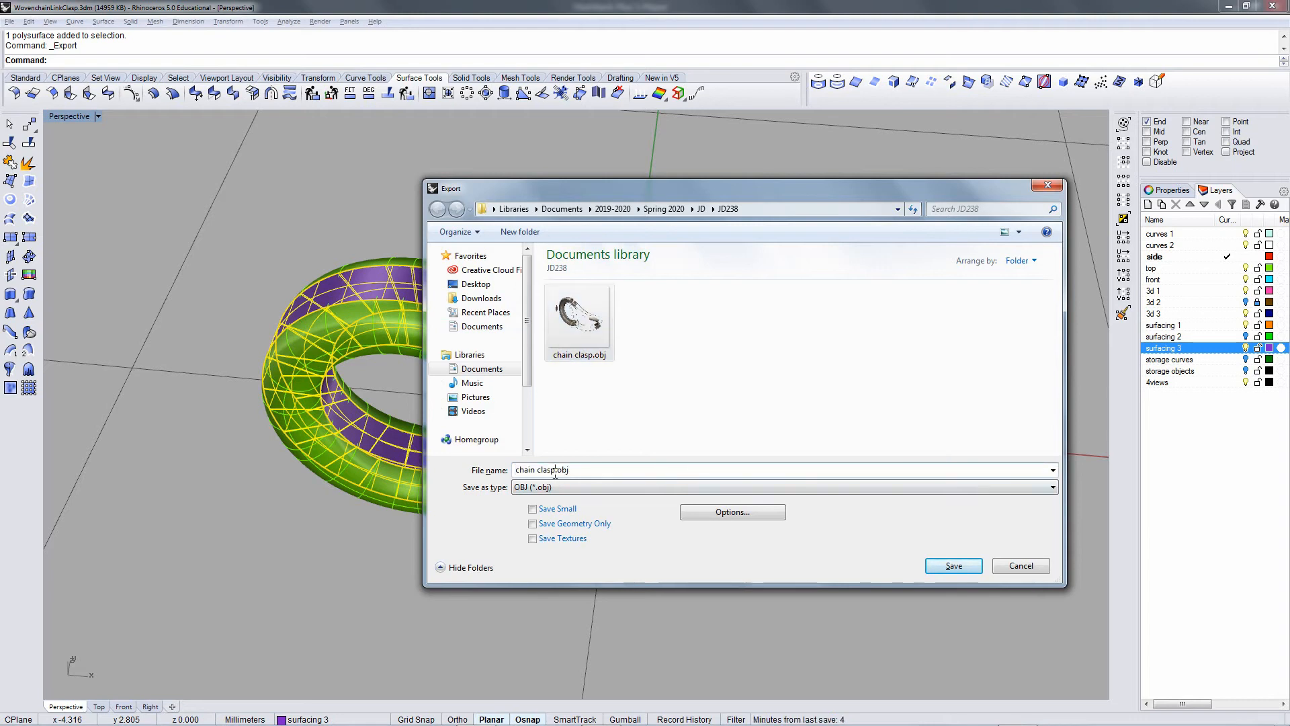
pyautogui.write('insert')
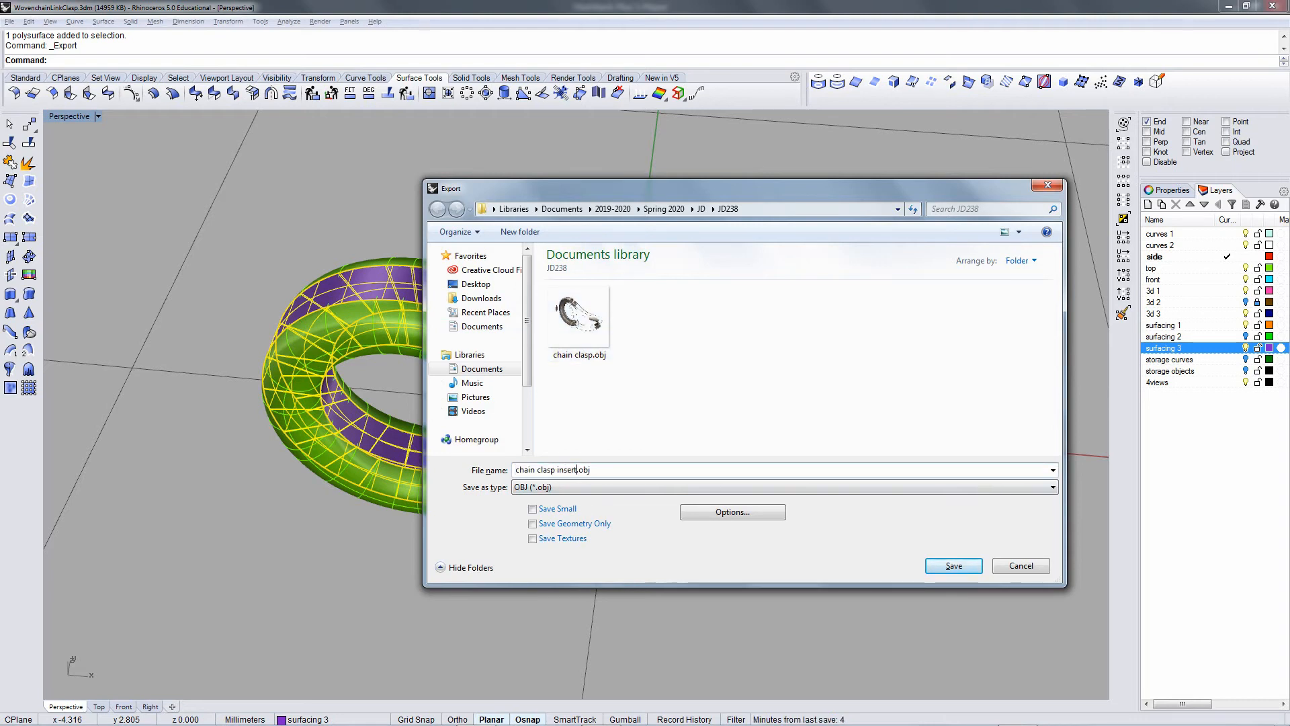
pyautogui.press('Return')
pyautogui.press('Return')
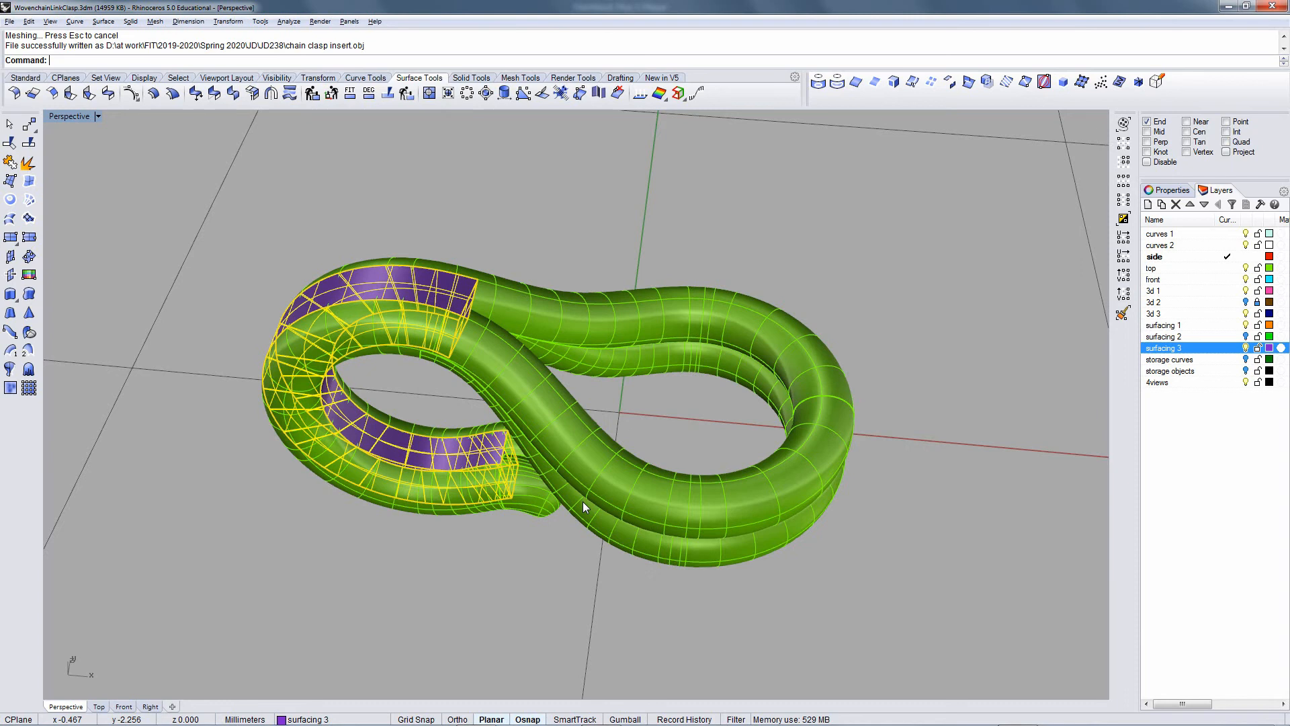
# Switch to 3D-Coat, dismiss its start screen and go to the Sculpt workspace
pyautogui.moveTo(687, 692)
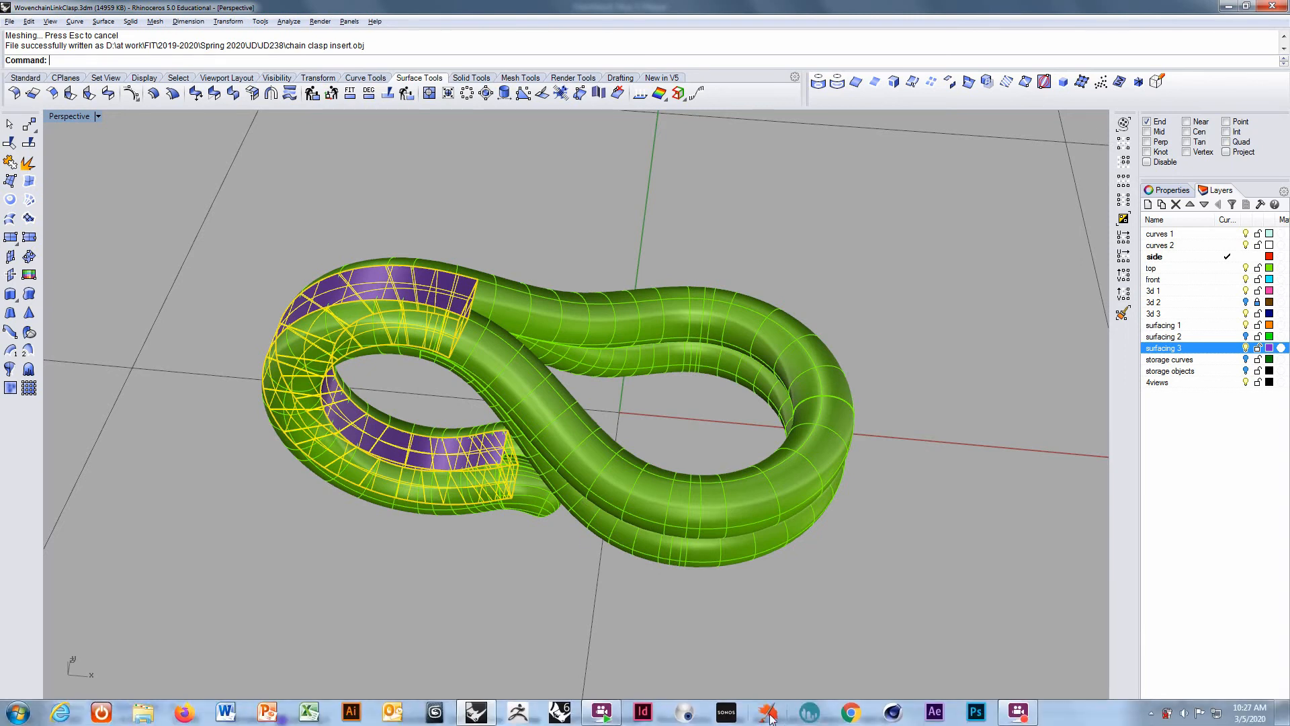
pyautogui.click(808, 712)
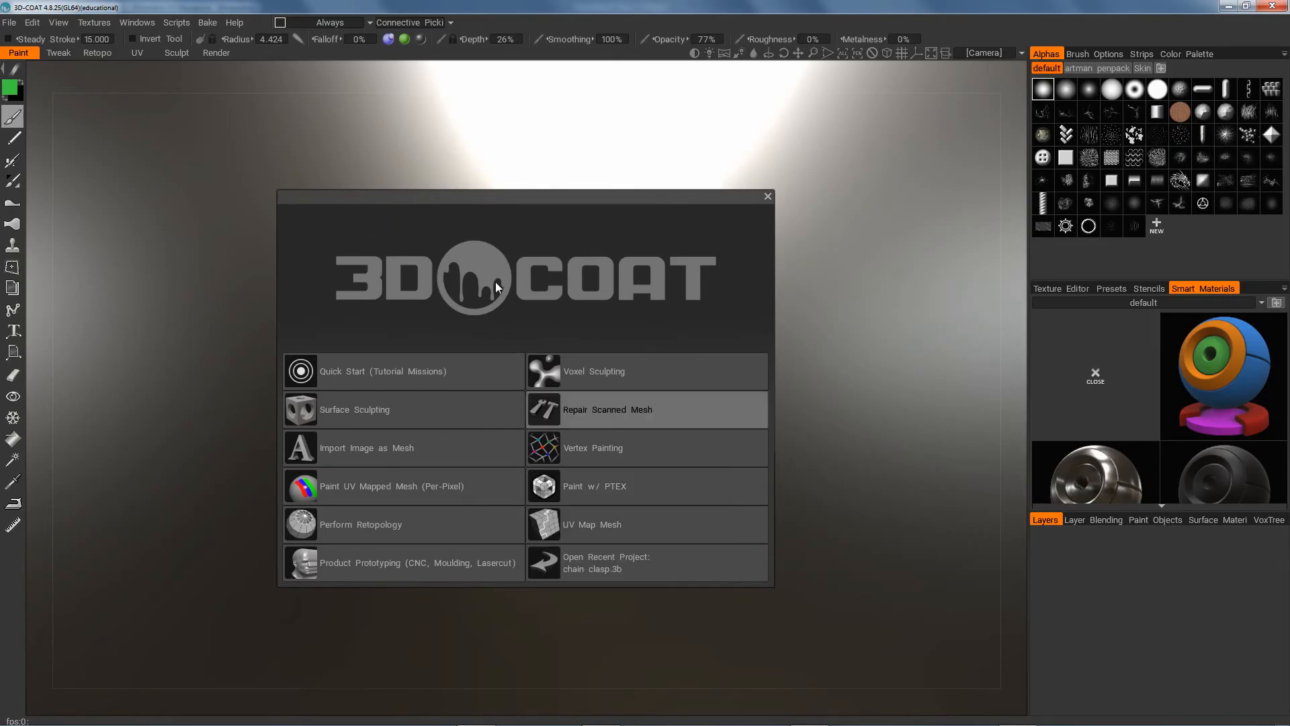
pyautogui.click(768, 196)
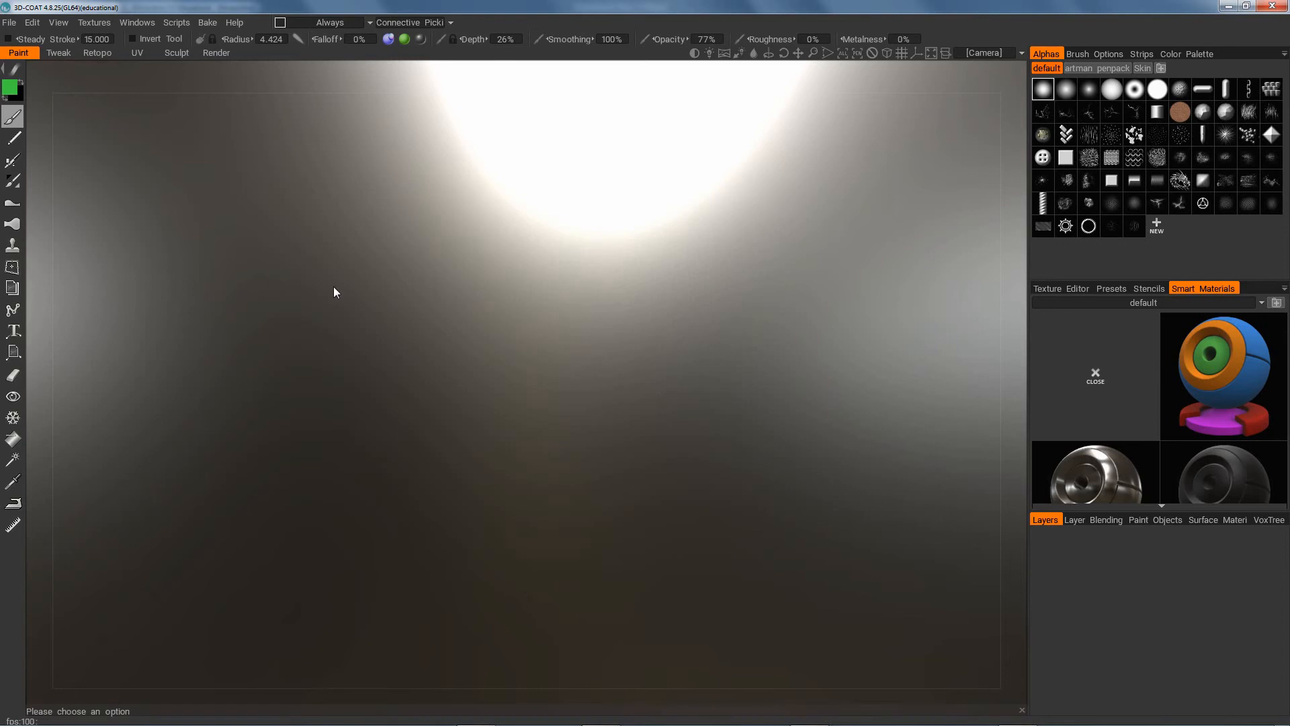
pyautogui.click(181, 58)
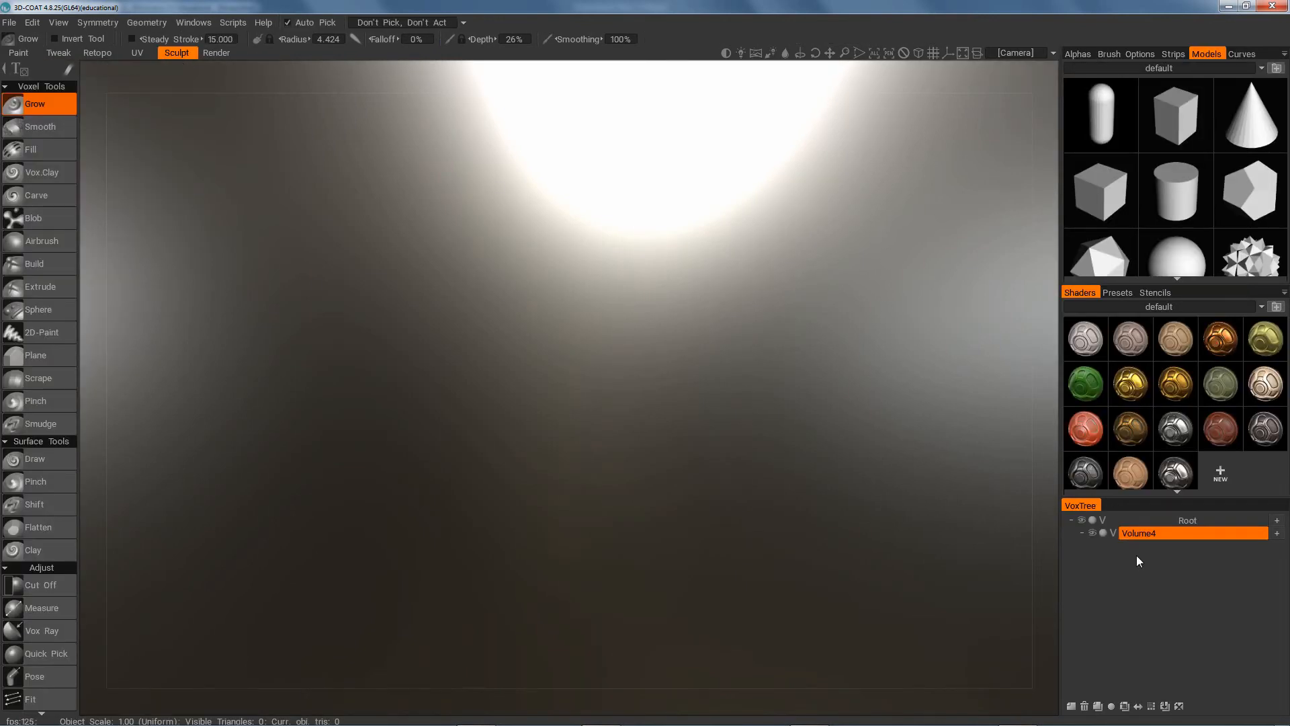
# Import chain clasp.obj from the Spring 2020 > JD > JD238 folder as an object into the Volume4 layer
pyautogui.rightClick(1162, 530)
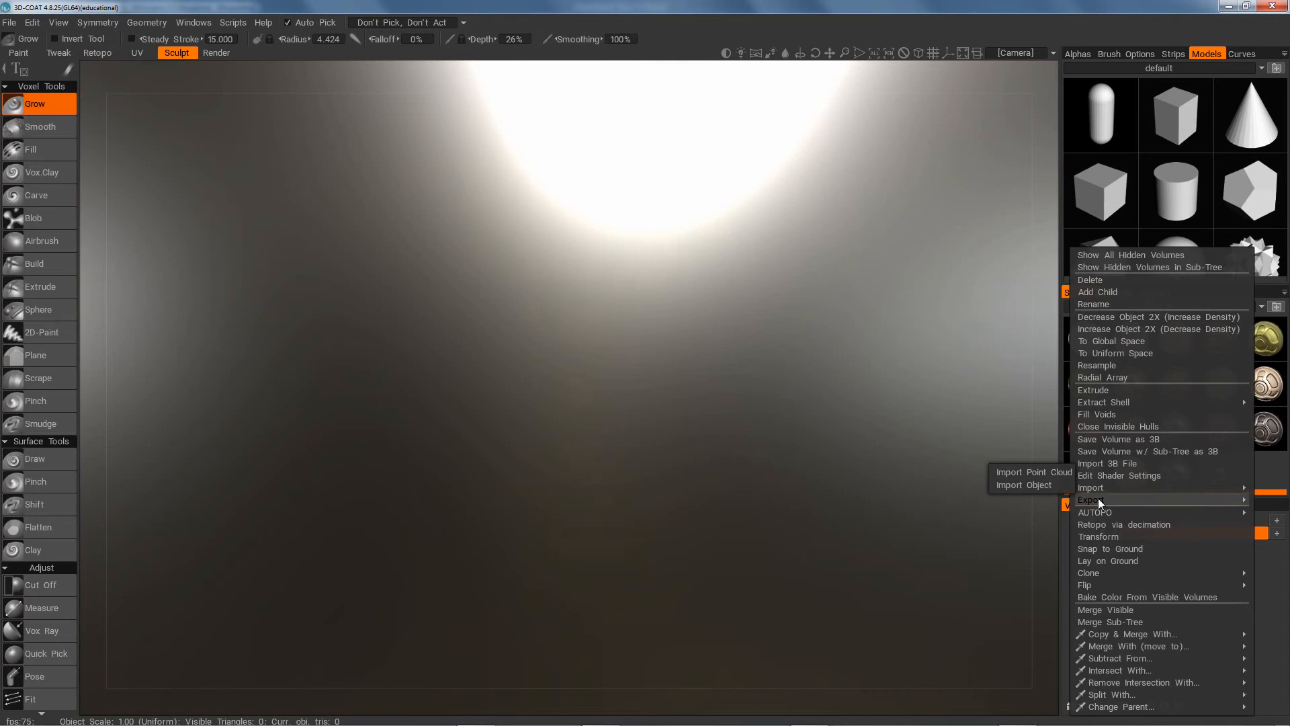
pyautogui.click(1042, 486)
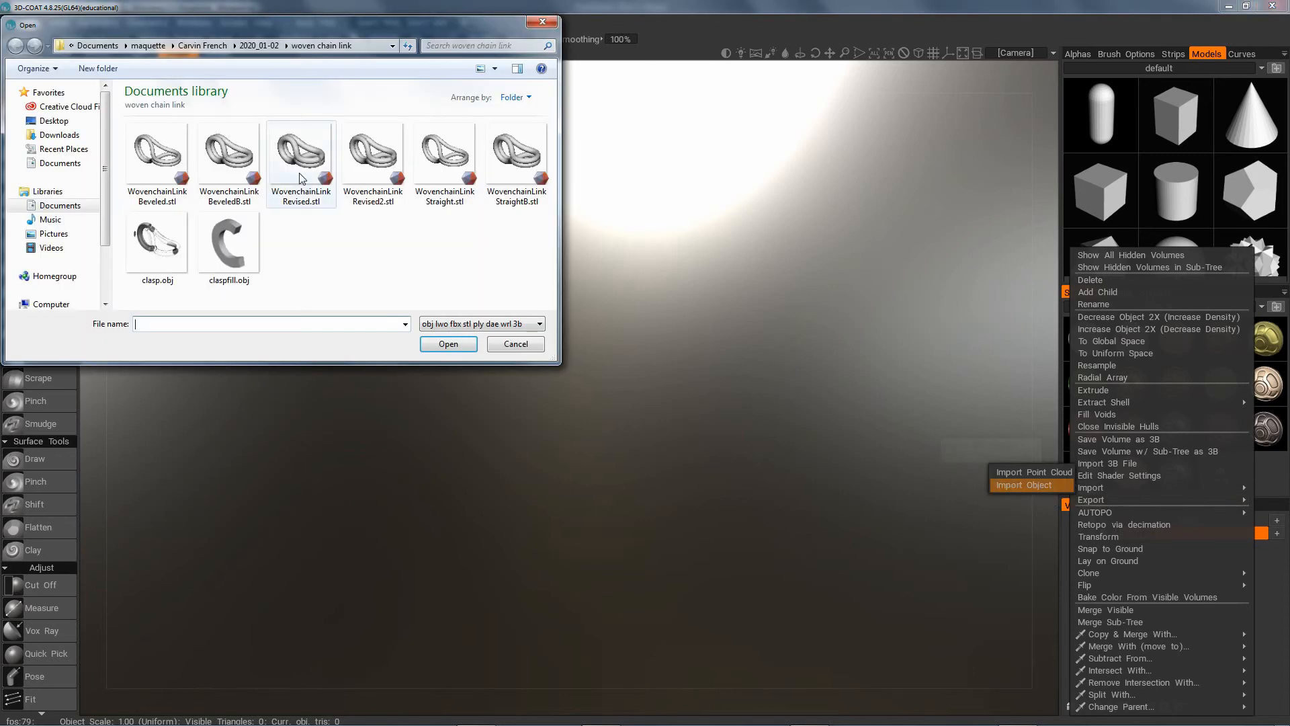
pyautogui.click(60, 204)
pyautogui.doubleClick(245, 180)
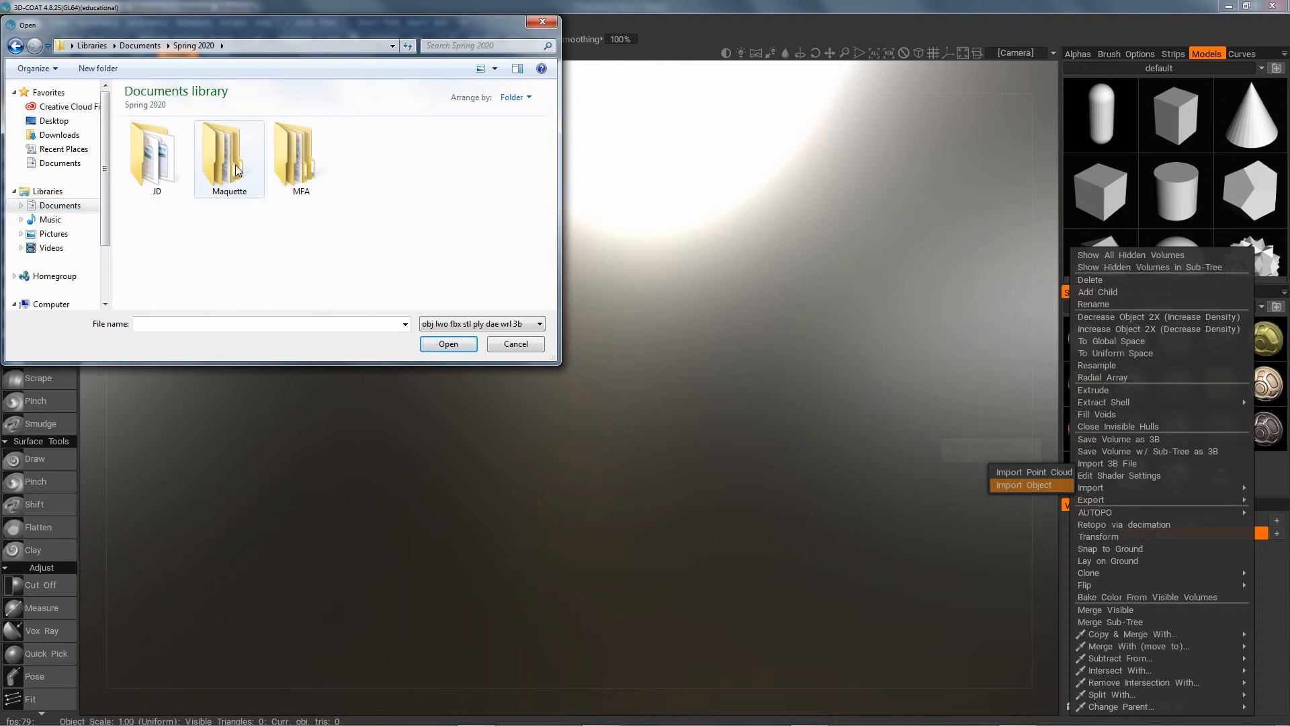
pyautogui.doubleClick(160, 162)
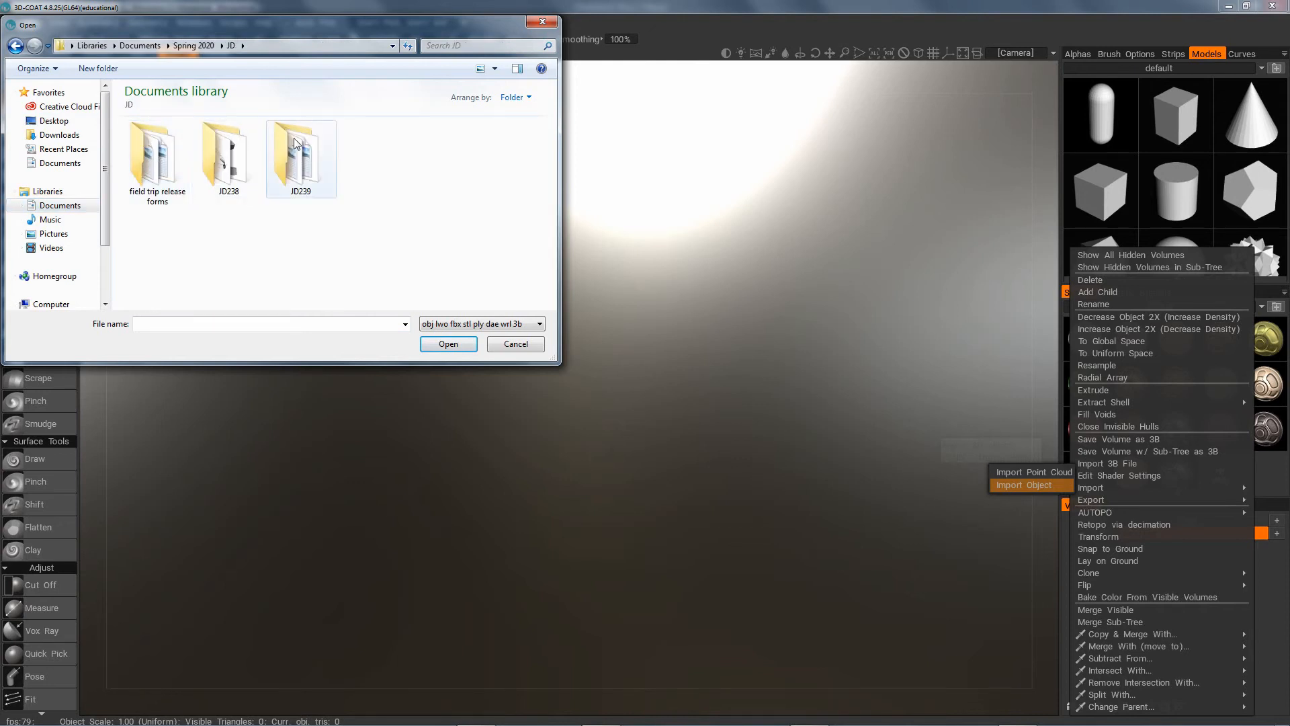
pyautogui.click(252, 169)
pyautogui.doubleClick(253, 169)
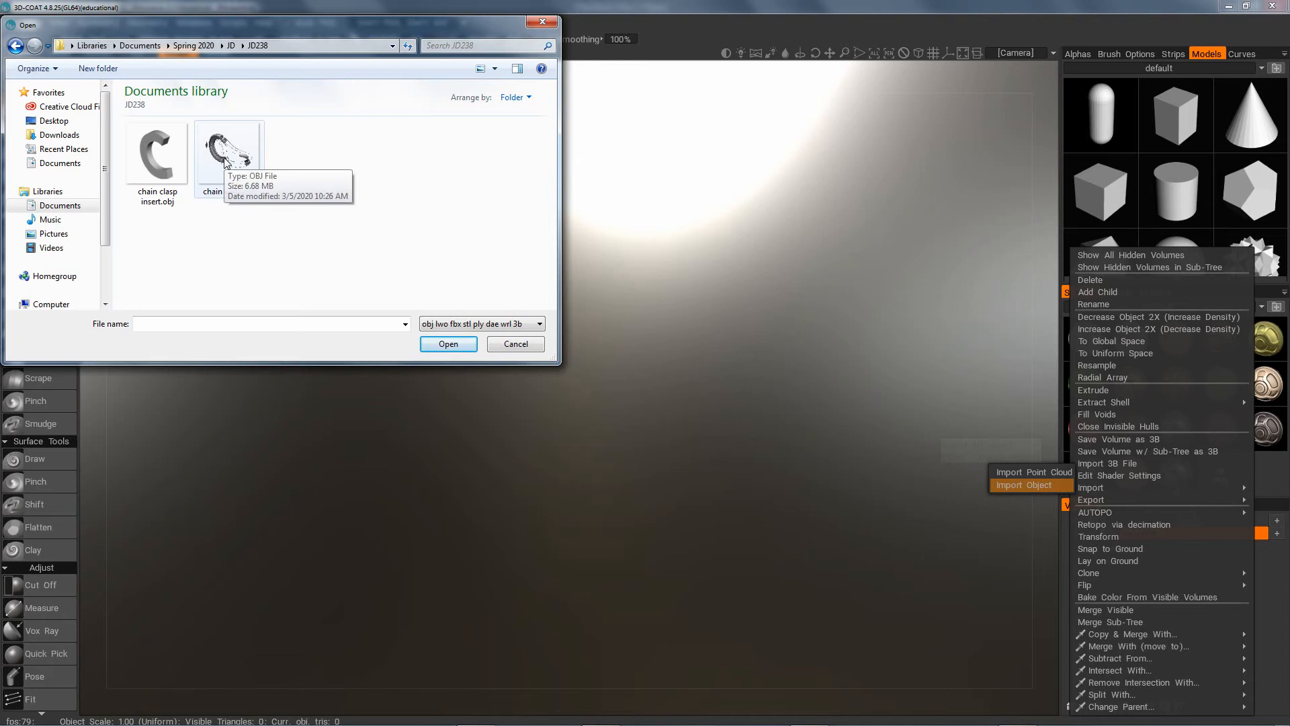
pyautogui.doubleClick(225, 159)
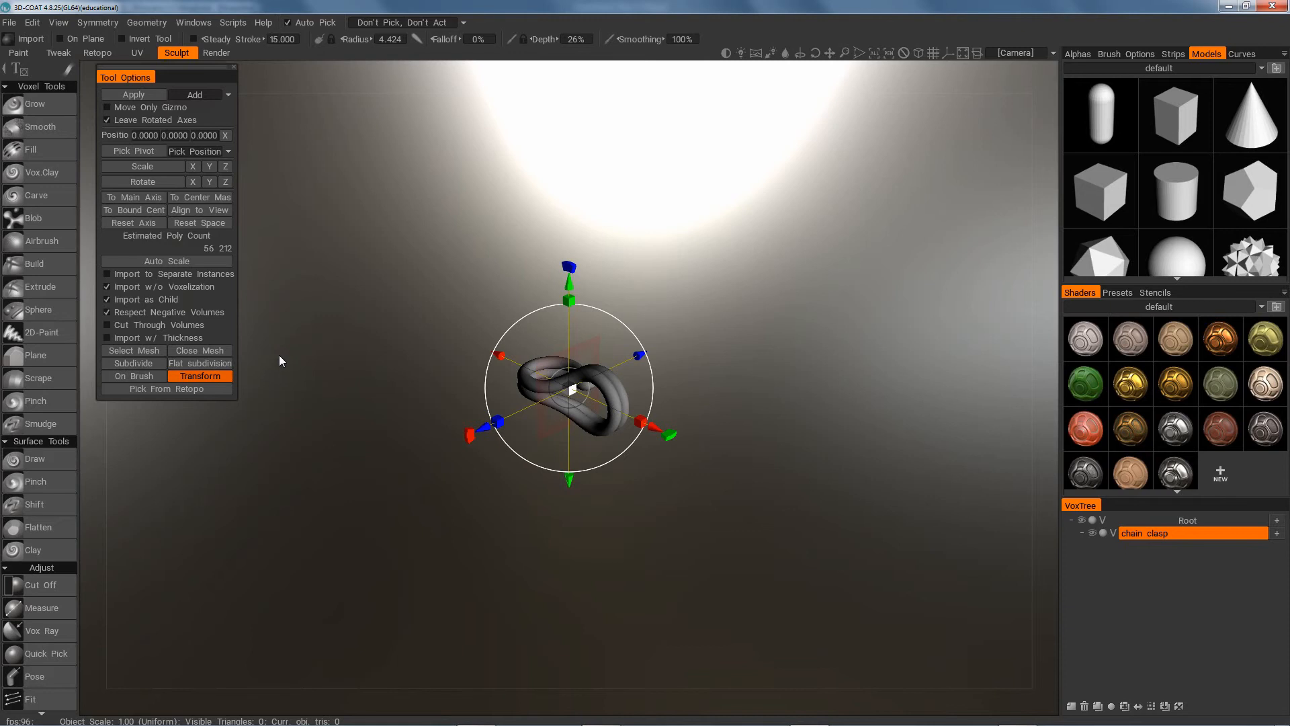
# Apply the clasp import in Transform mode without voxelization, keeping the object's initial scale and position for export
pyautogui.click(202, 377)
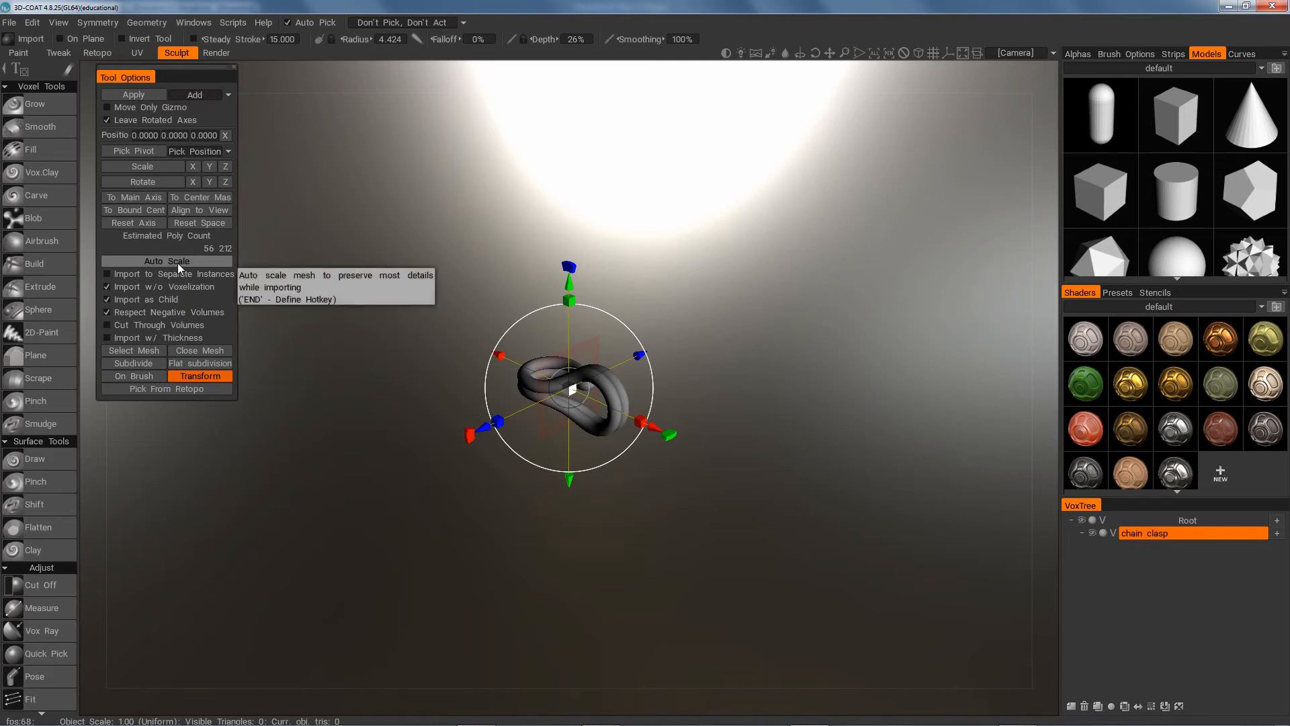
pyautogui.click(131, 98)
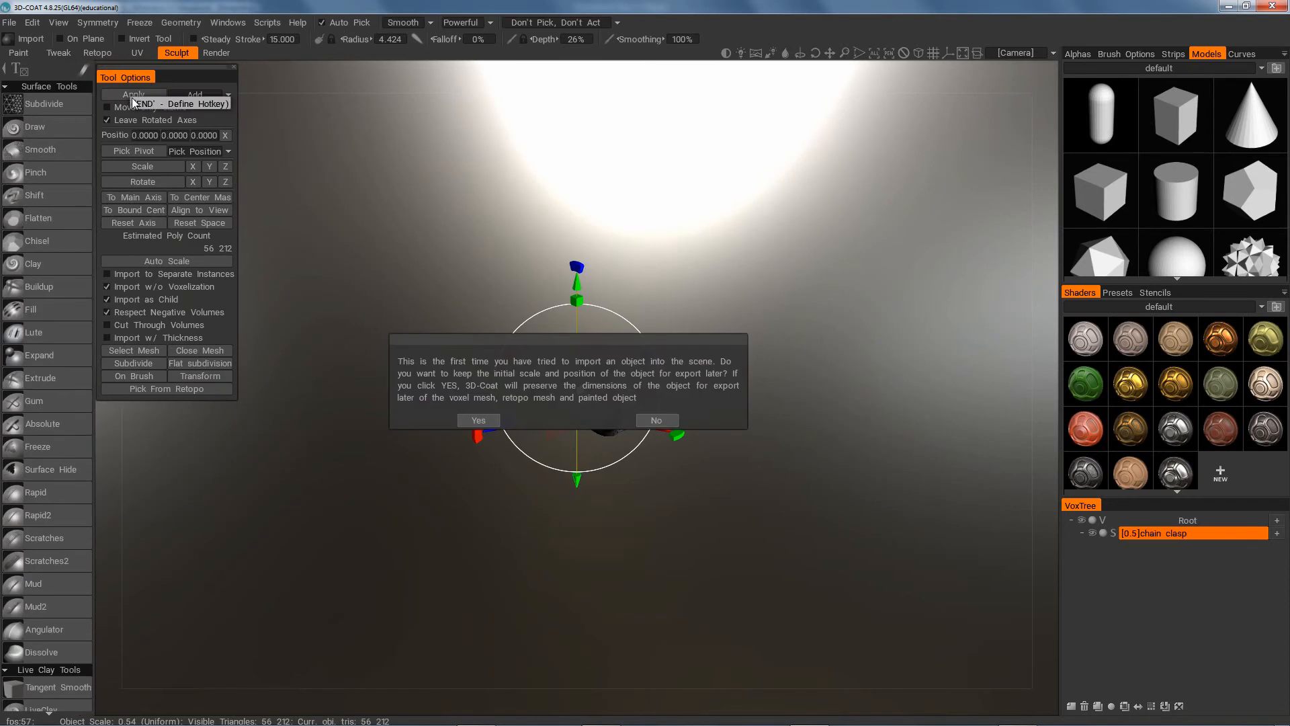
pyautogui.click(479, 420)
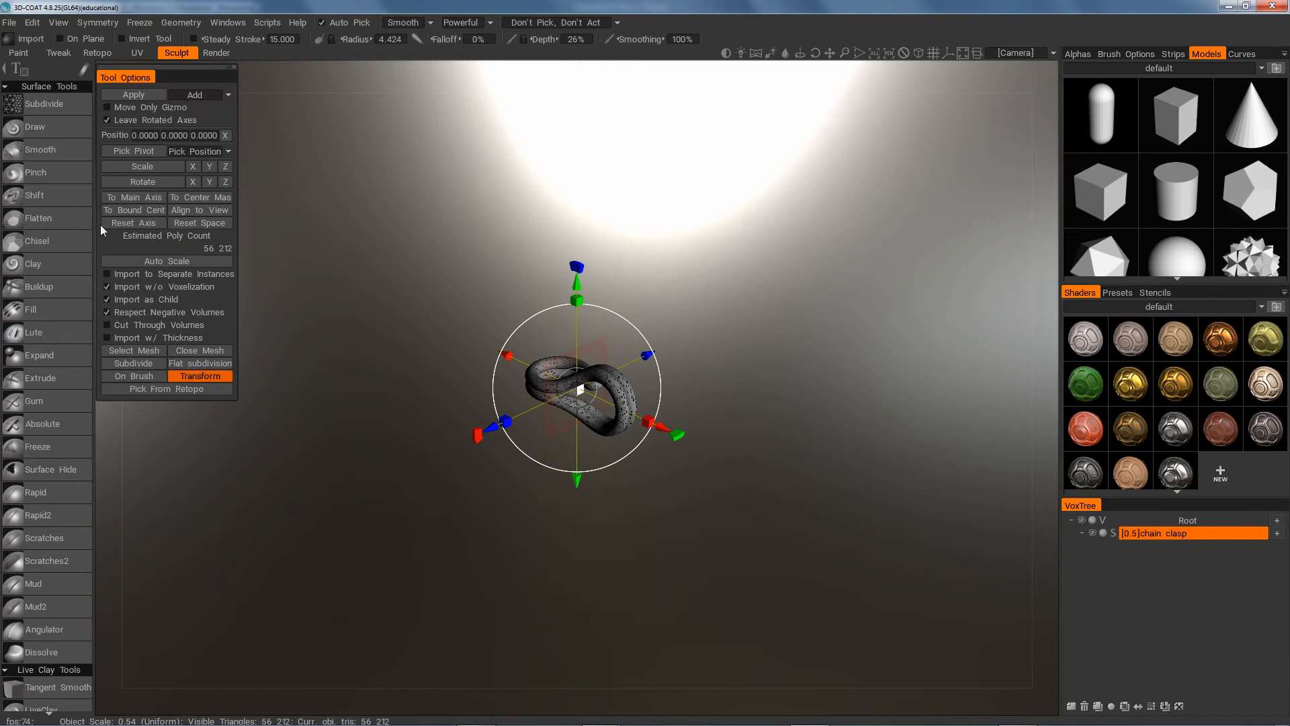
# Leave the import tool for Smooth and assign the Copper shader to the chain clasp layer
pyautogui.click(51, 153)
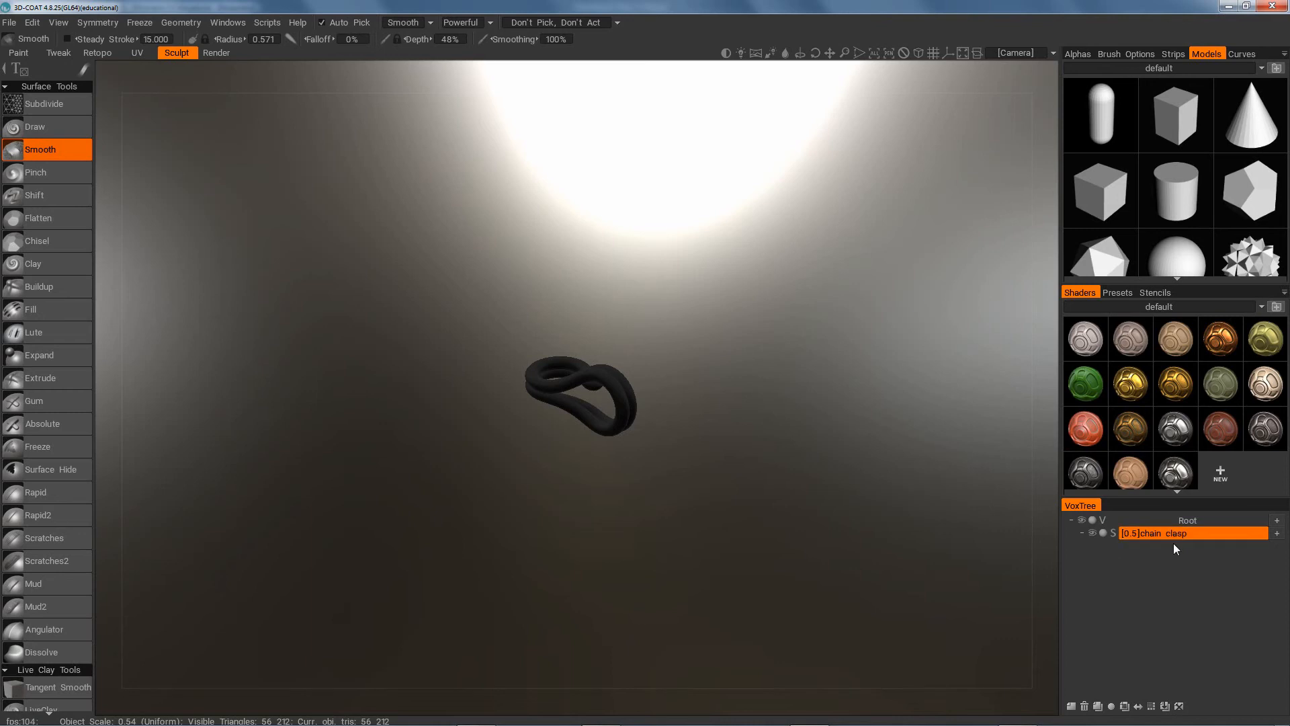
pyautogui.moveTo(1098, 489)
pyautogui.moveTo(1224, 343)
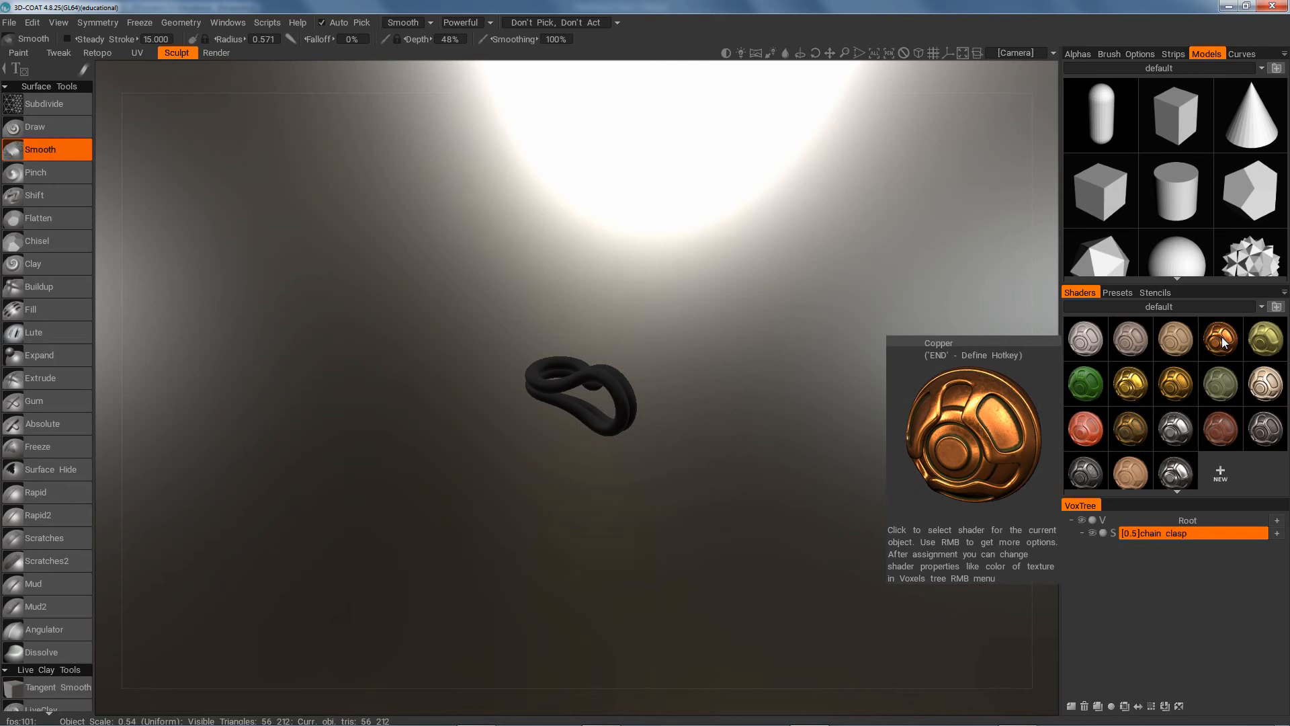
pyautogui.click(1223, 341)
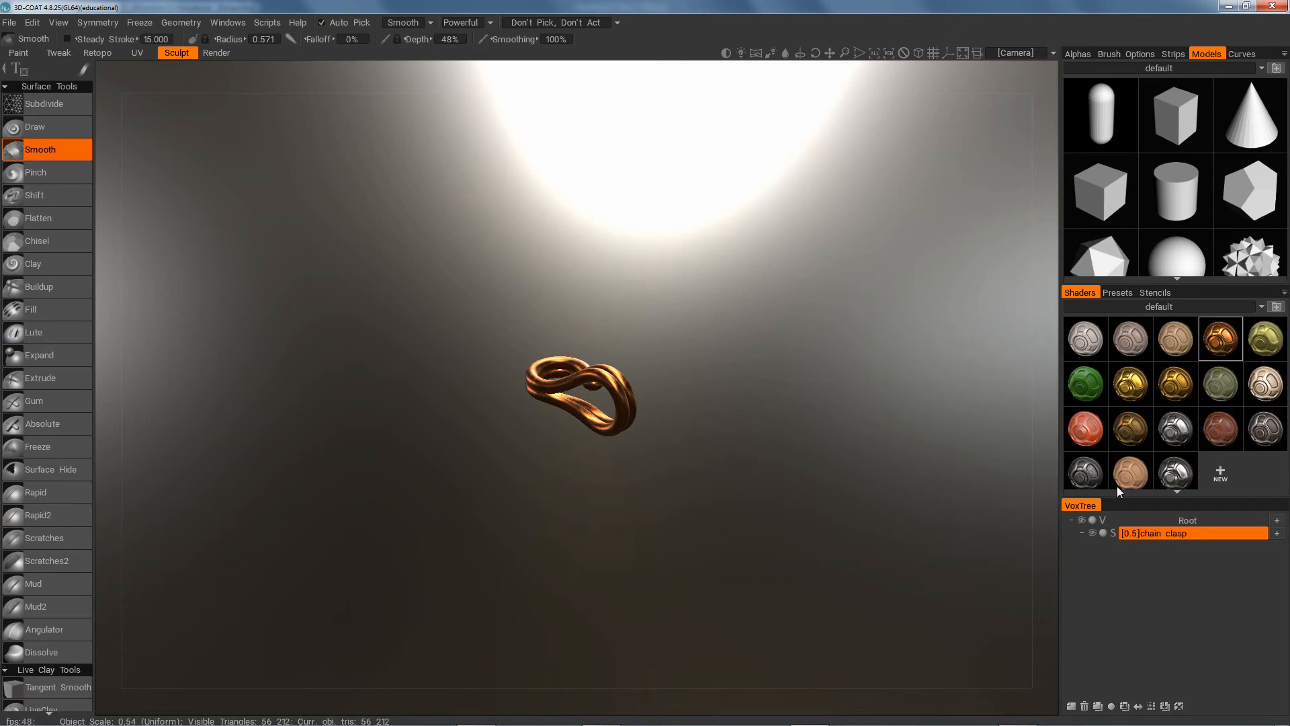
# Import chain clasp insert.obj as an object under the chain clasp layer, apply it without voxelization, and return to the Smooth tool
pyautogui.rightClick(1163, 535)
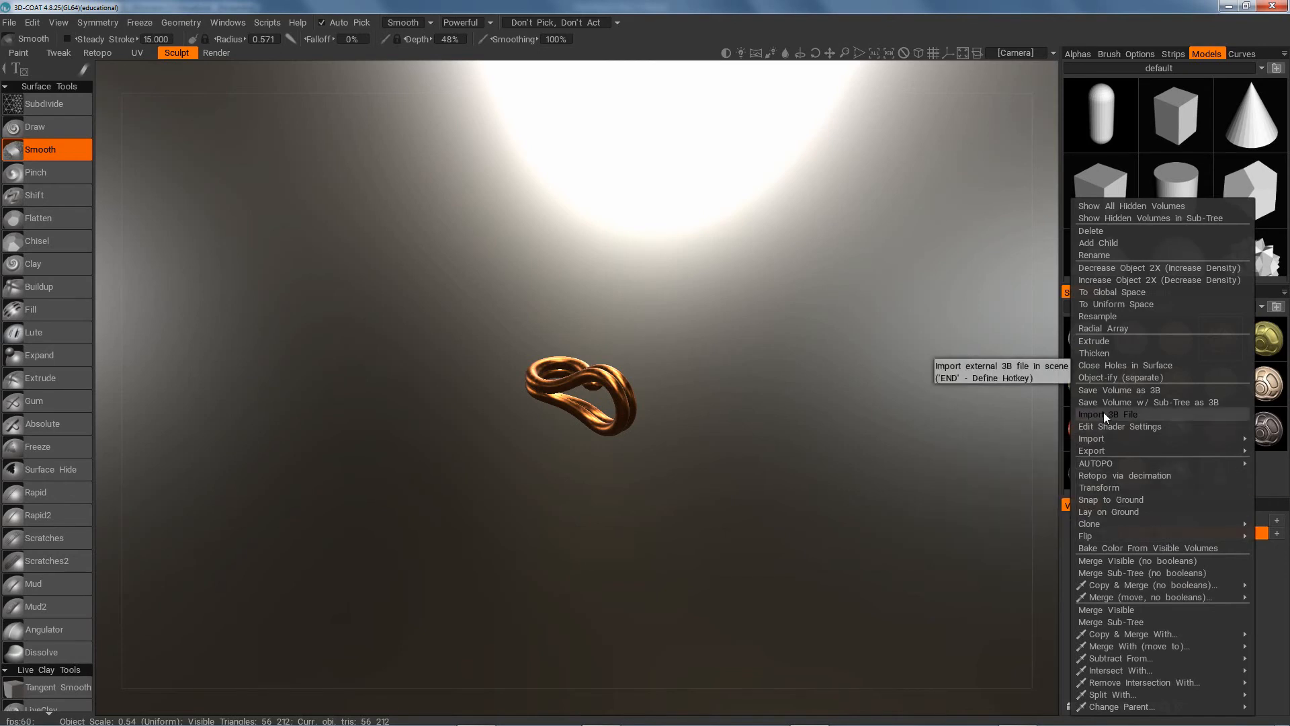
pyautogui.moveTo(1094, 438)
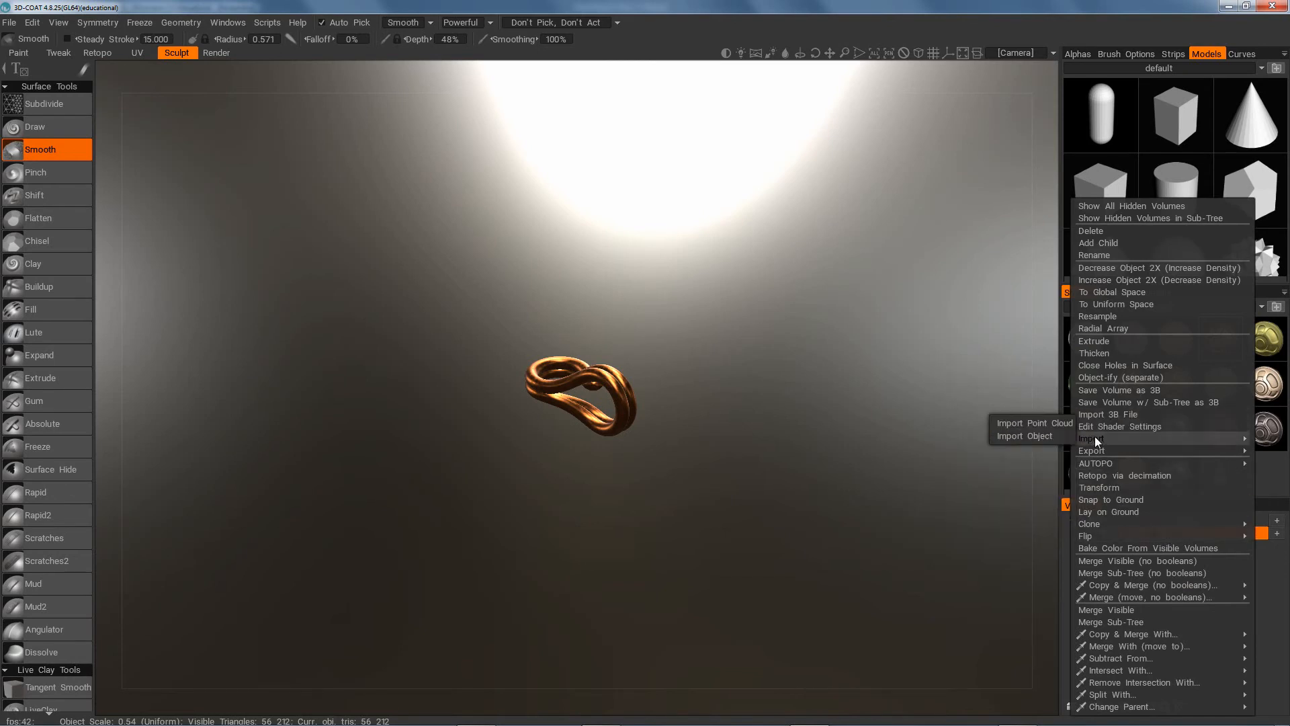
pyautogui.click(1038, 437)
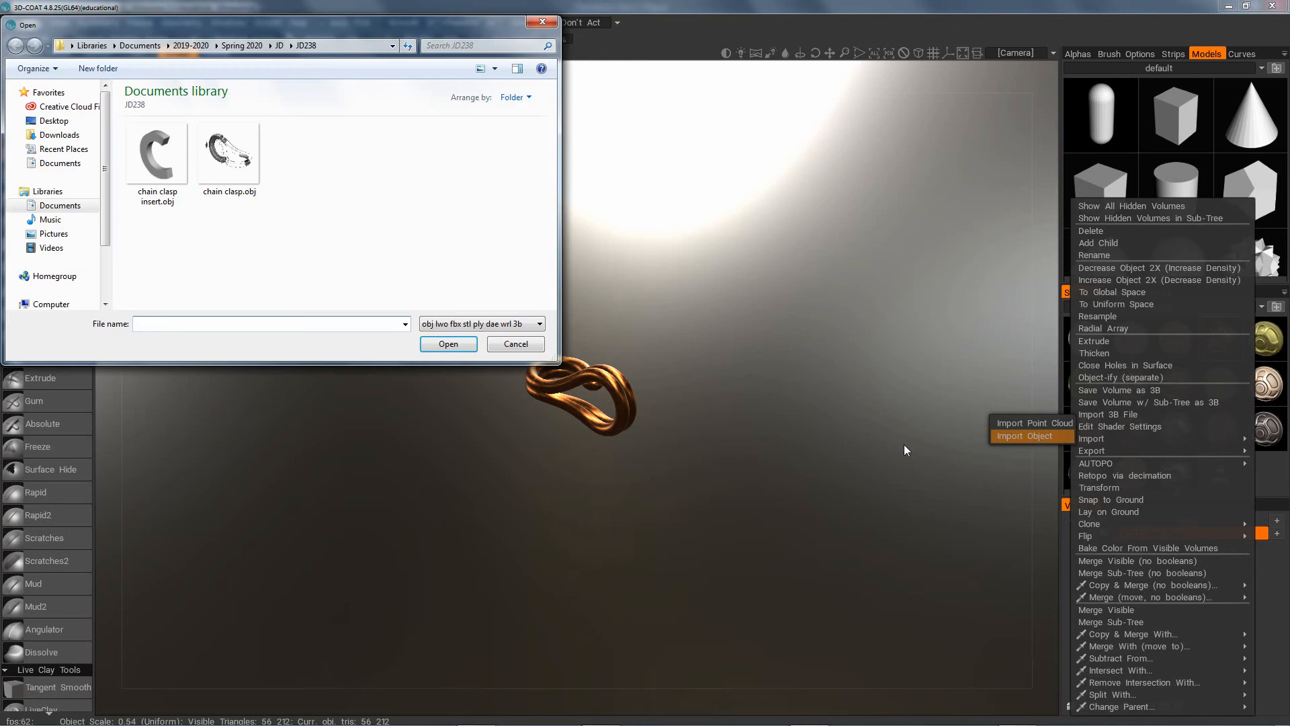
pyautogui.doubleClick(147, 150)
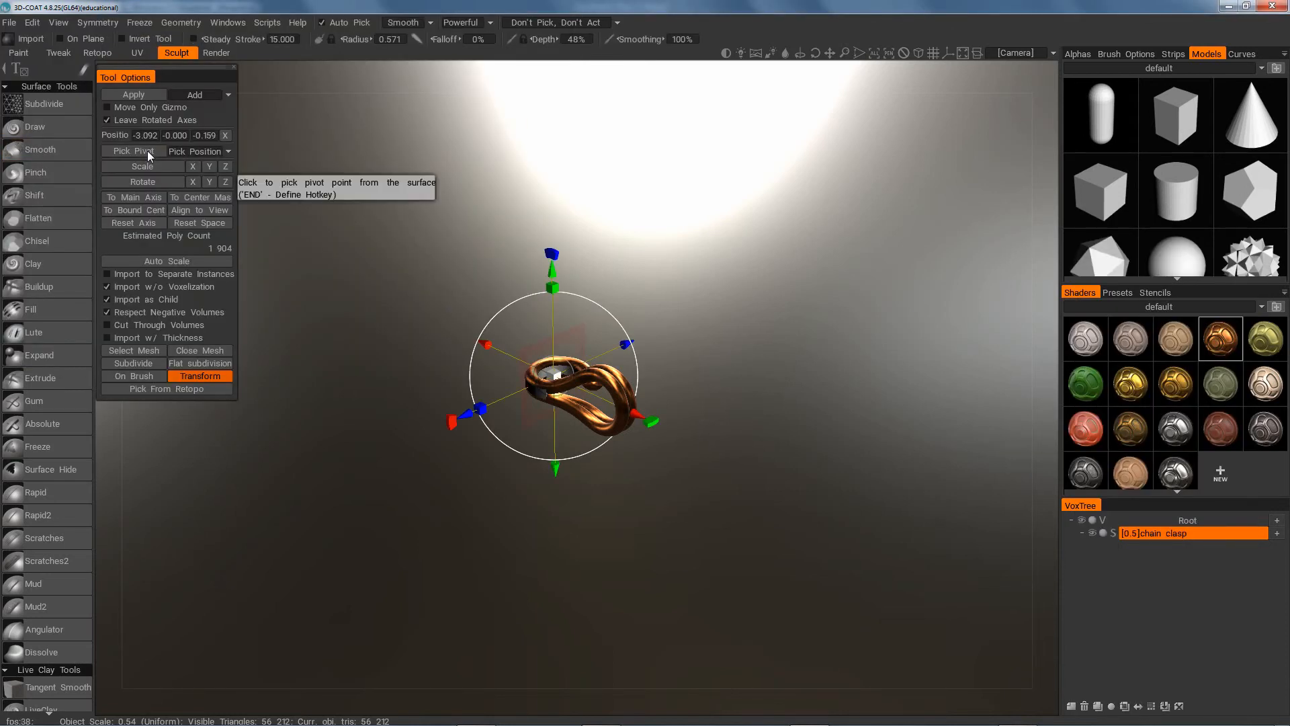
pyautogui.click(138, 94)
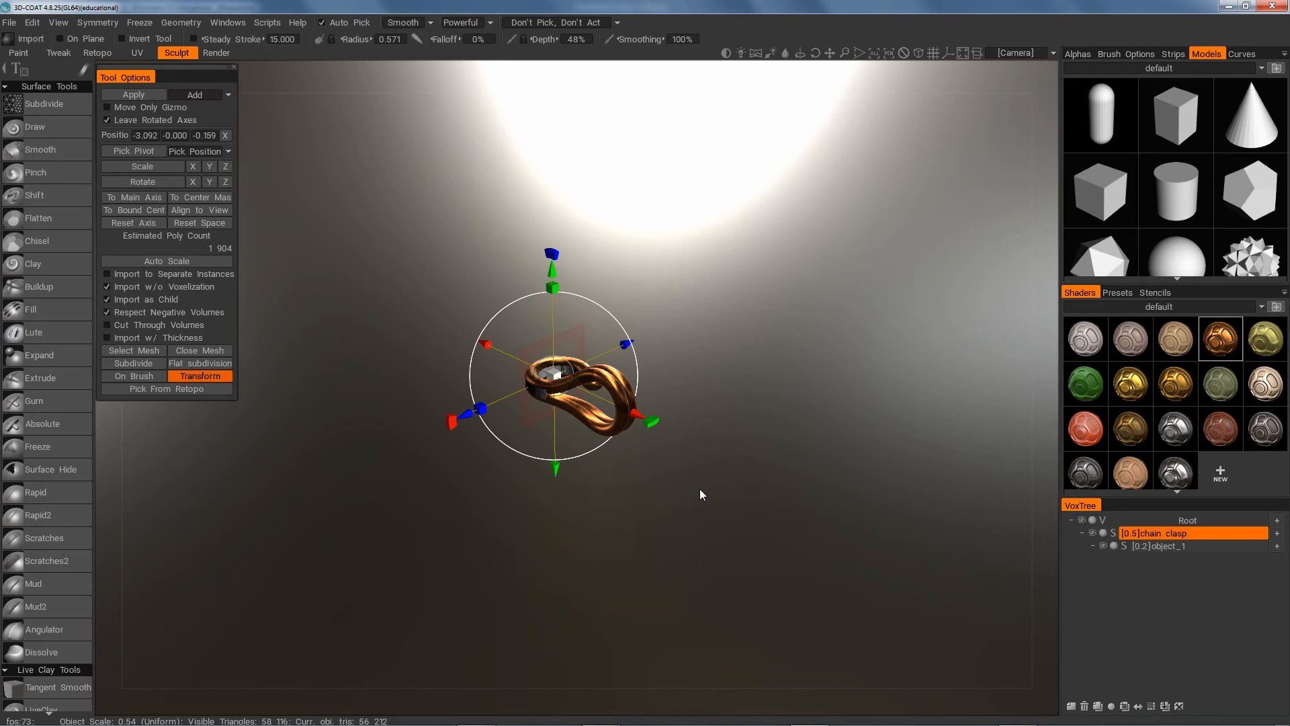
pyautogui.click(42, 153)
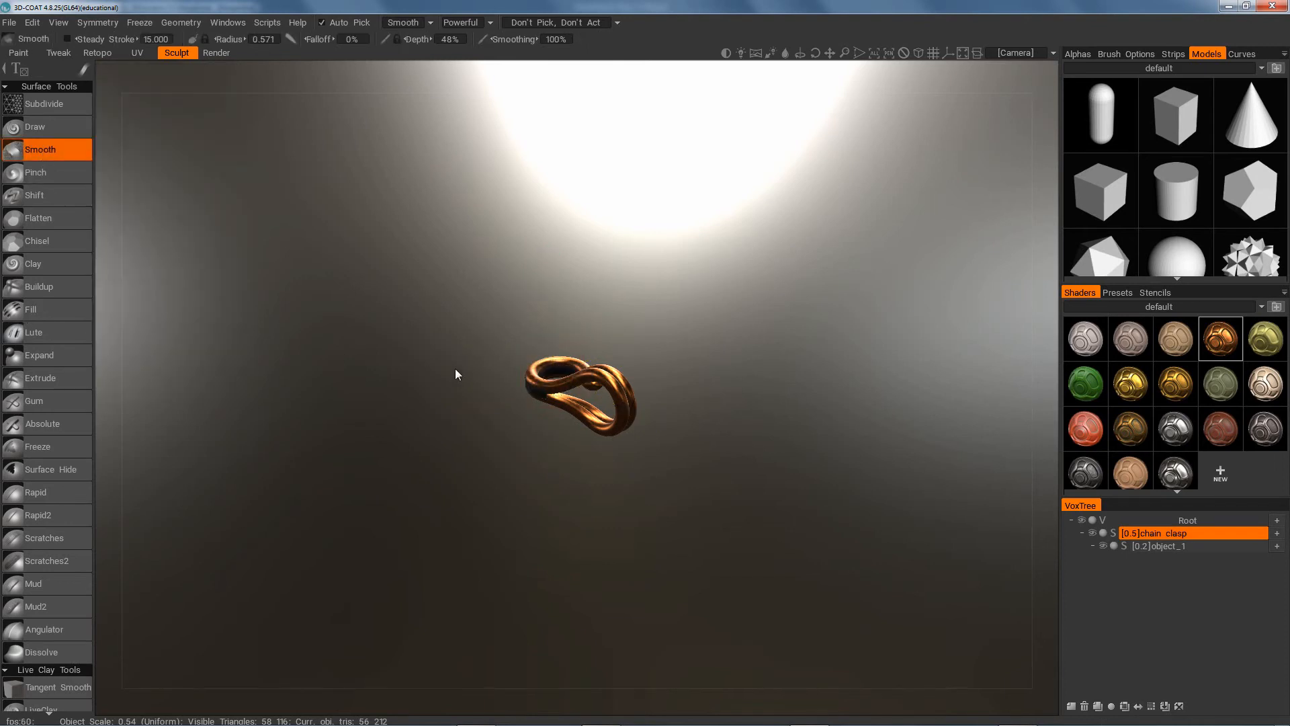
# Select the imported insert's layer beneath chain clasp and assign it the yellow metallic shader
pyautogui.moveTo(654, 495); pyautogui.dragTo(770, 454)
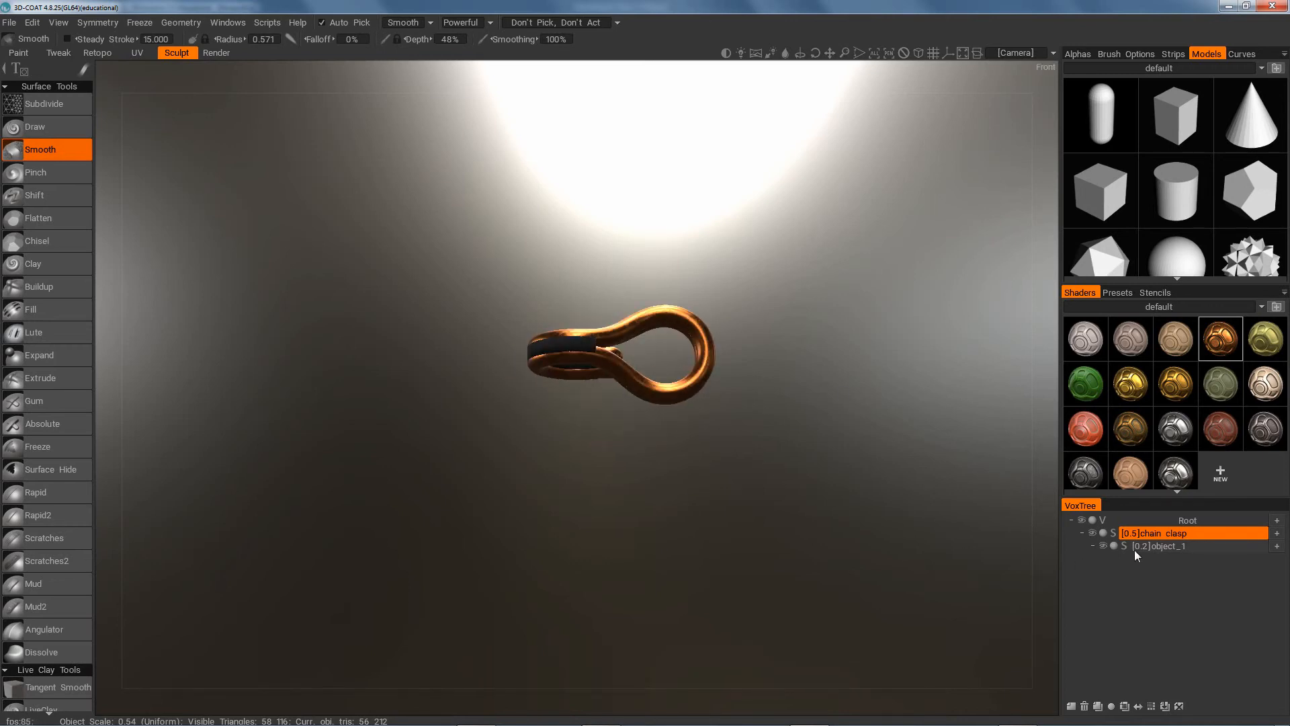
pyautogui.click(1200, 545)
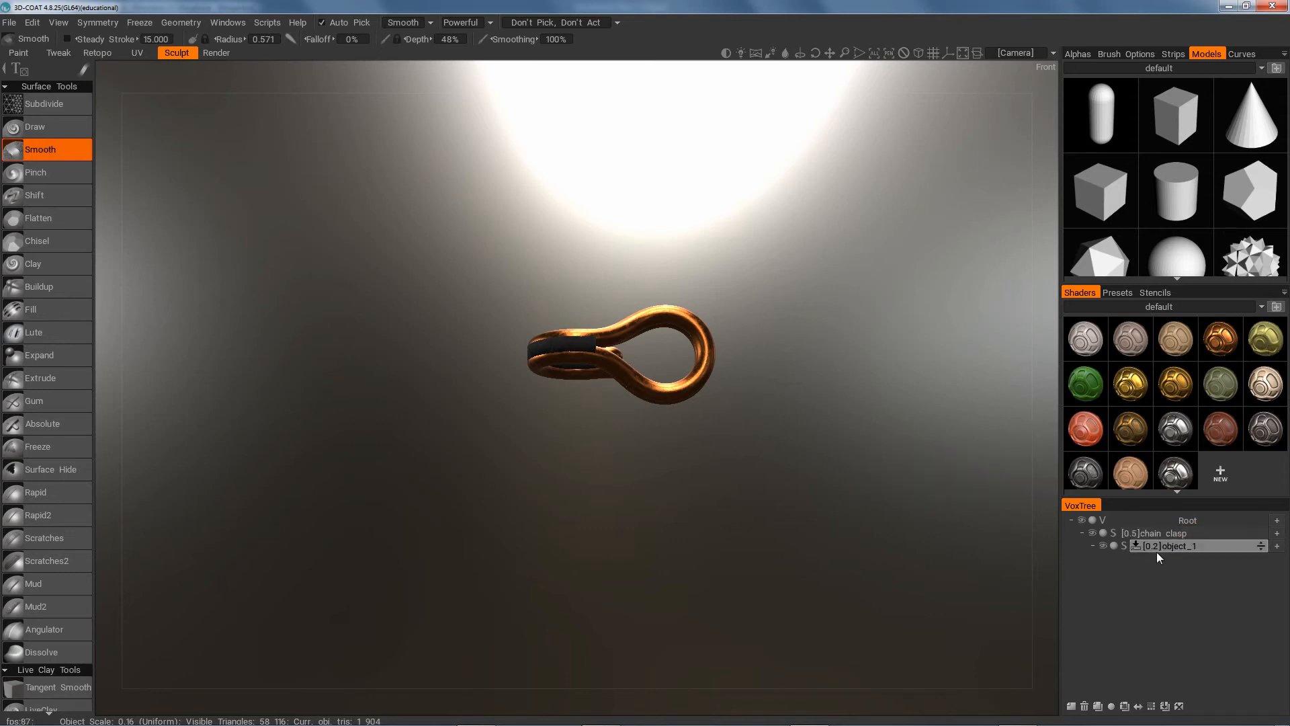
pyautogui.click(1266, 344)
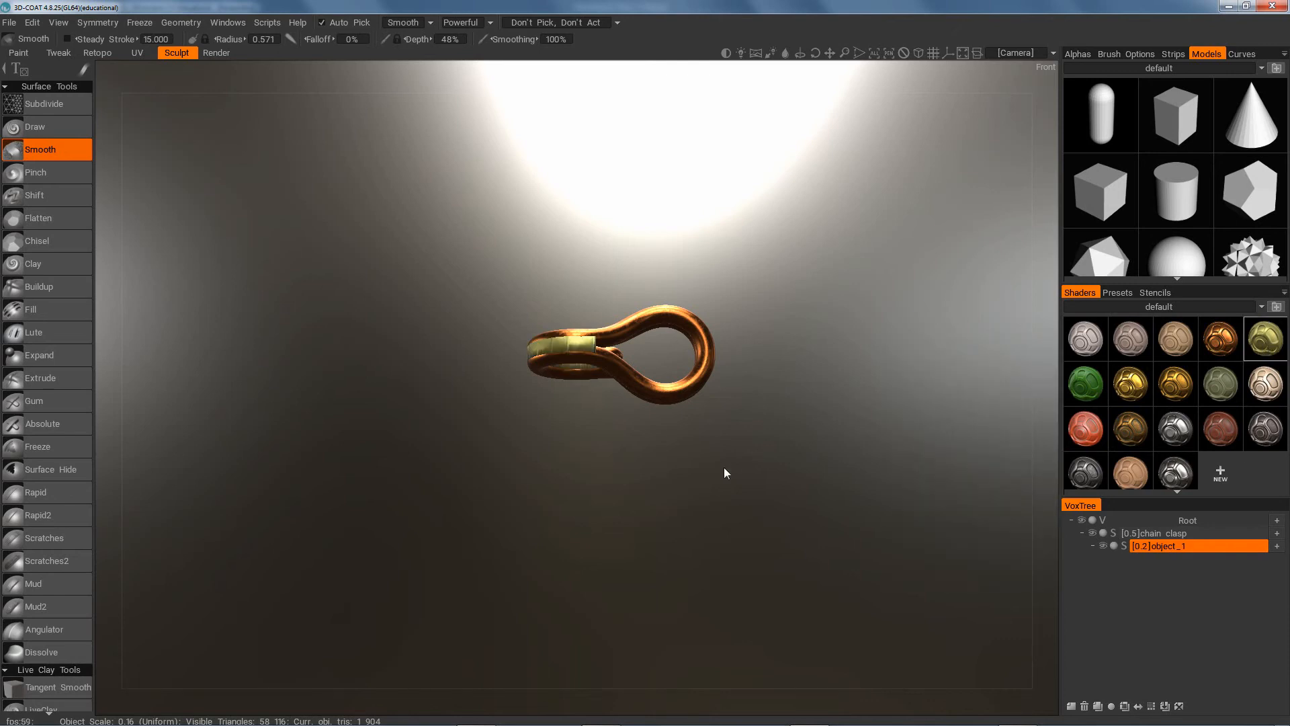
# Edit the insert's shader settings so its color is a muted blue with hue 187, saturation 57% and lightness 51%
pyautogui.rightClick(1174, 548)
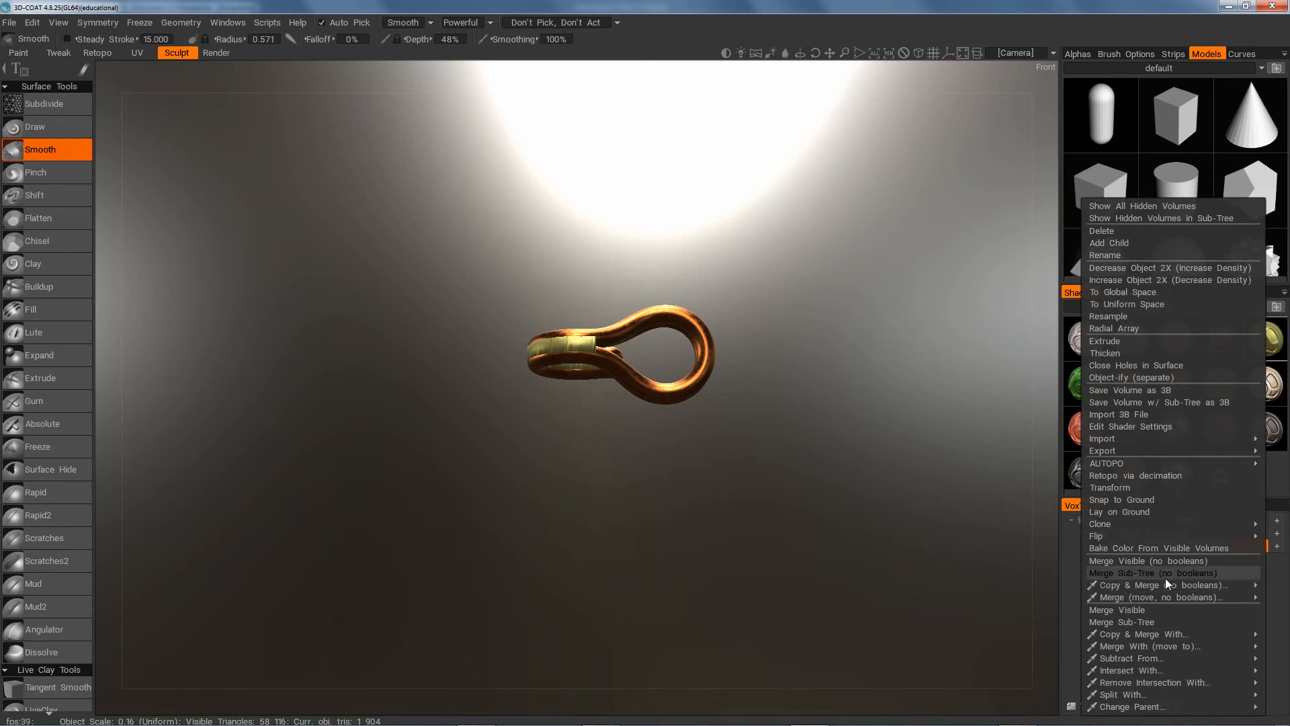
pyautogui.click(1133, 426)
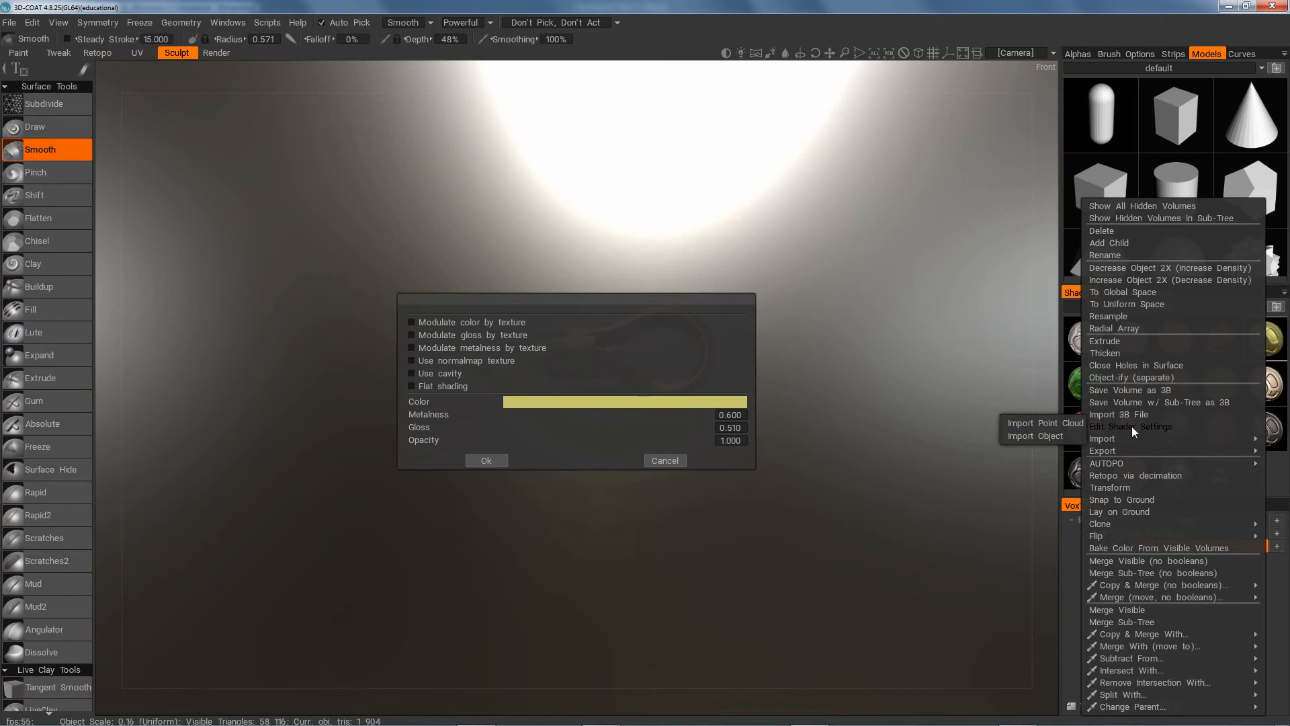
pyautogui.click(648, 399)
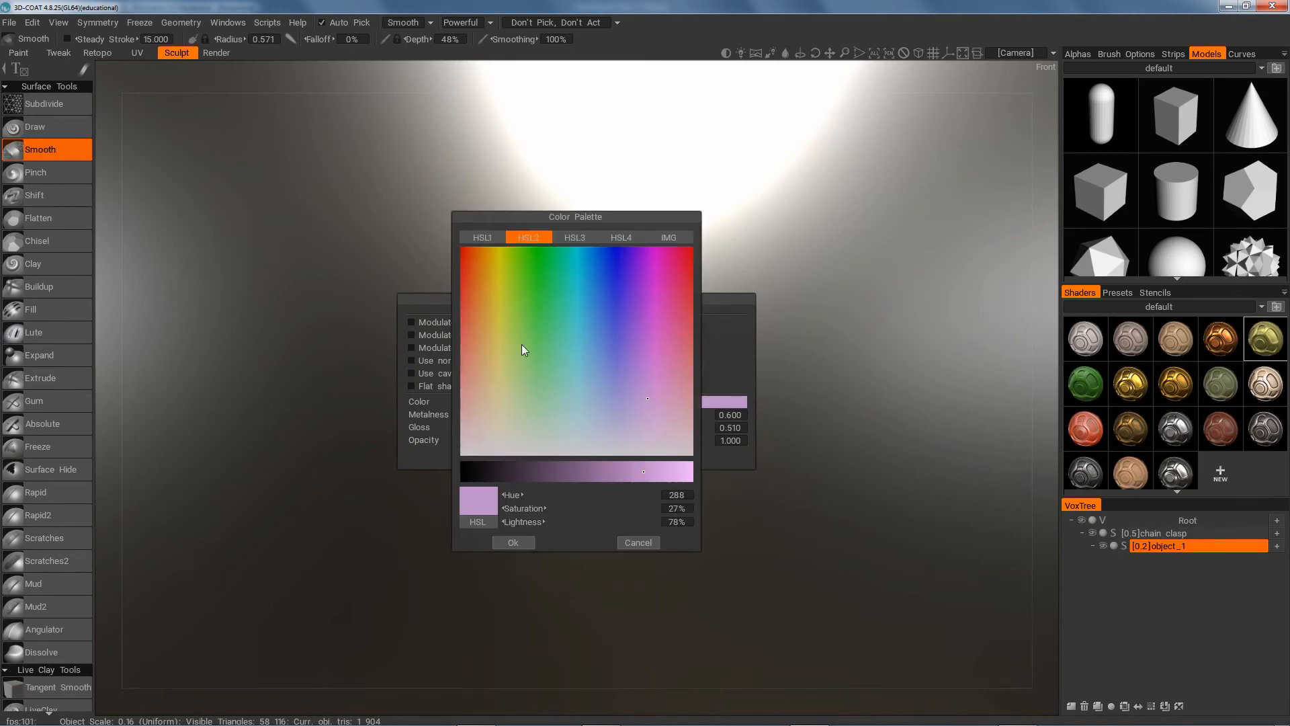
pyautogui.moveTo(489, 303)
pyautogui.mouseDown()
pyautogui.moveTo(587, 276)
pyautogui.moveTo(585, 257)
pyautogui.moveTo(489, 279)
pyautogui.moveTo(465, 268)
pyautogui.moveTo(463, 302)
pyautogui.mouseUp()
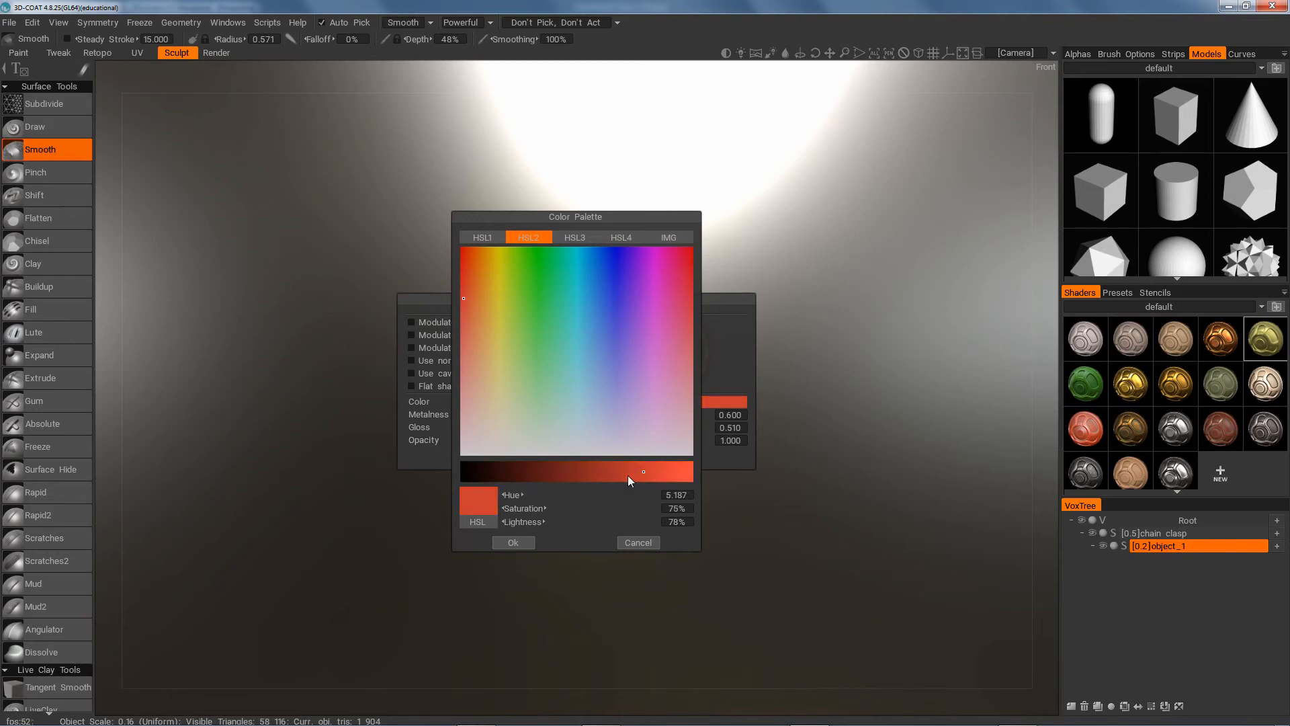
pyautogui.moveTo(627, 474)
pyautogui.mouseDown()
pyautogui.moveTo(566, 473)
pyautogui.moveTo(579, 470)
pyautogui.mouseUp()
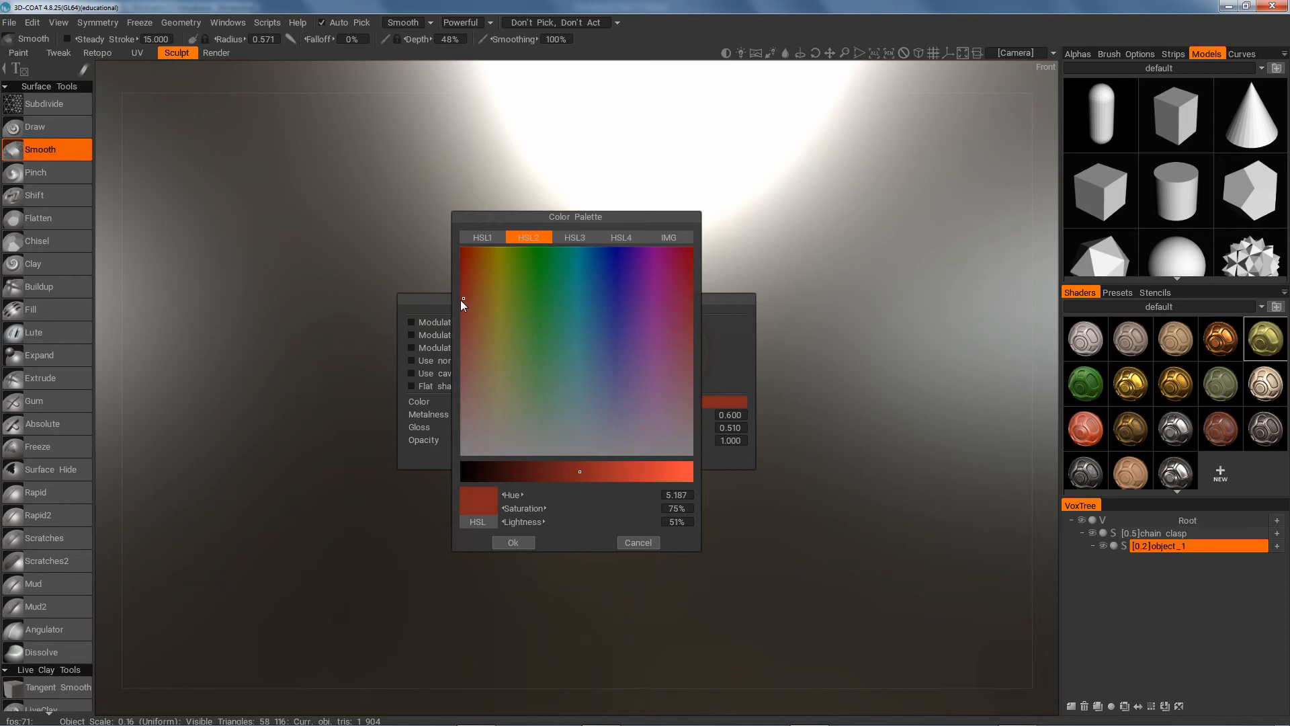
pyautogui.moveTo(463, 299)
pyautogui.mouseDown()
pyautogui.moveTo(493, 275)
pyautogui.moveTo(582, 335)
pyautogui.mouseUp()
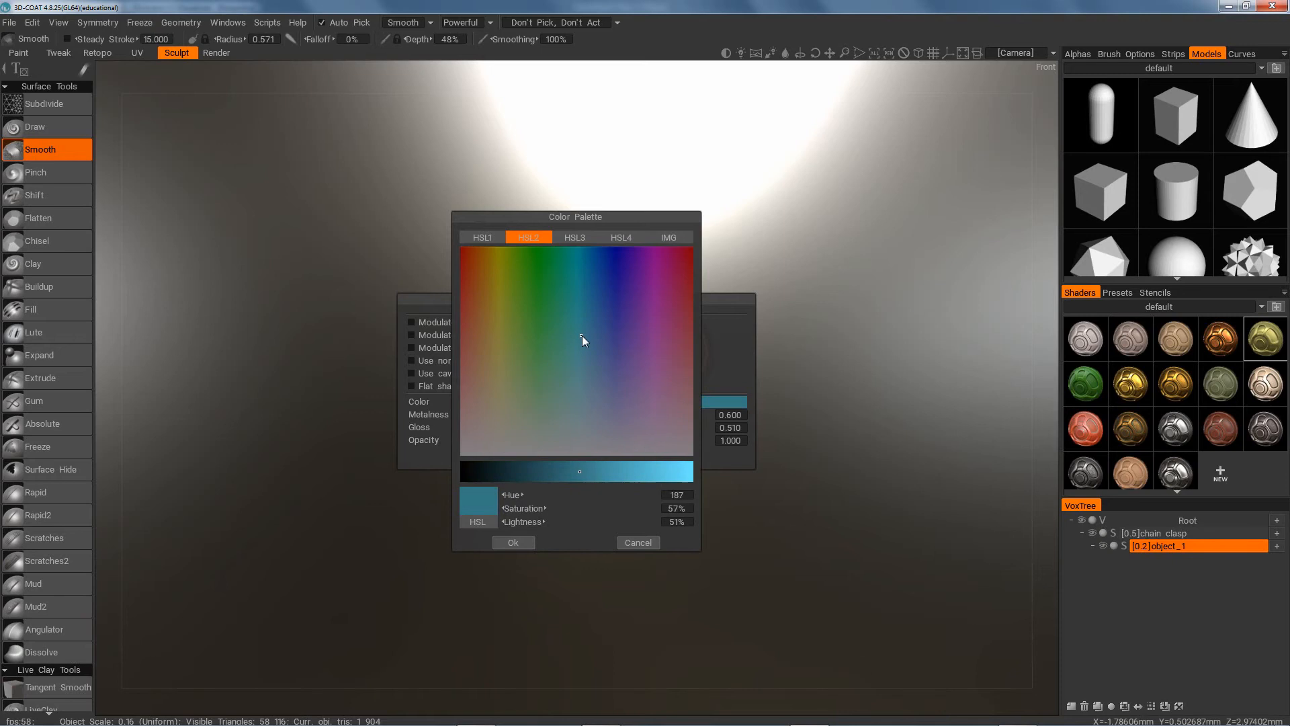
pyautogui.click(513, 542)
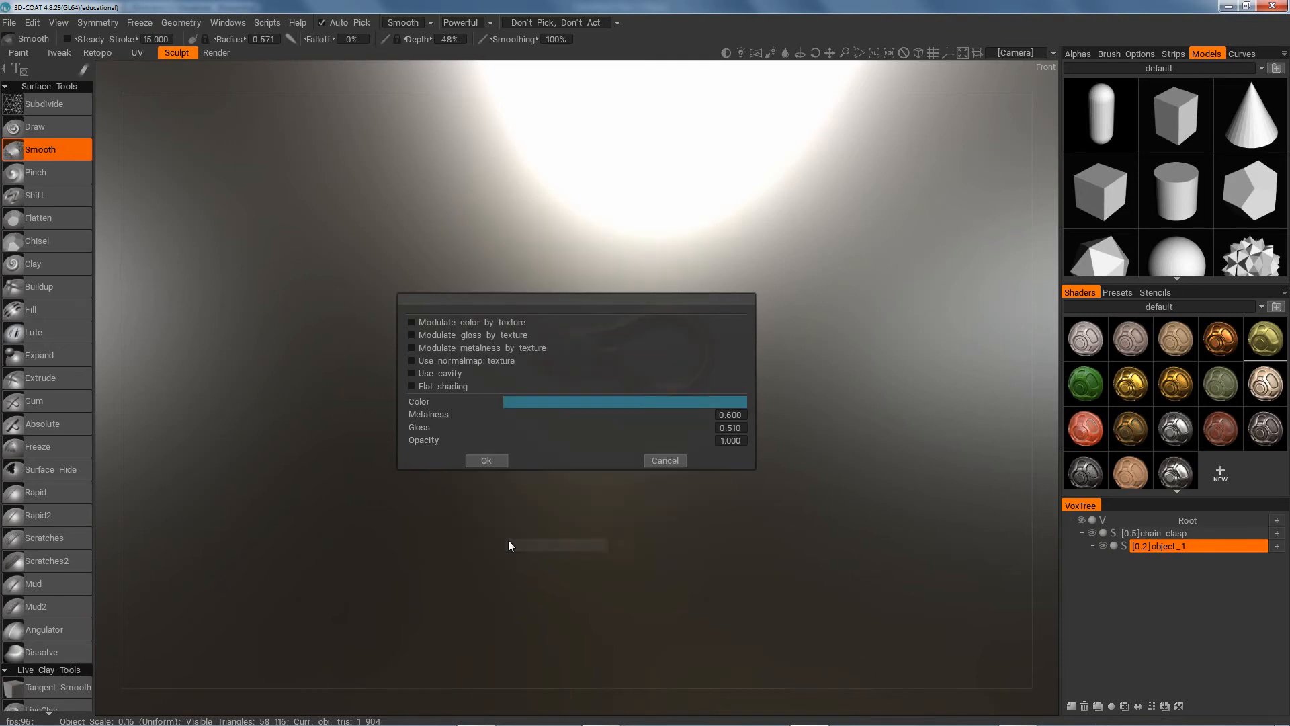
pyautogui.click(486, 460)
# Select the chain clasp layer, try the skin-toned shader on it, and settle on the yellow metallic shader
pyautogui.moveTo(489, 458); pyautogui.dragTo(727, 410)
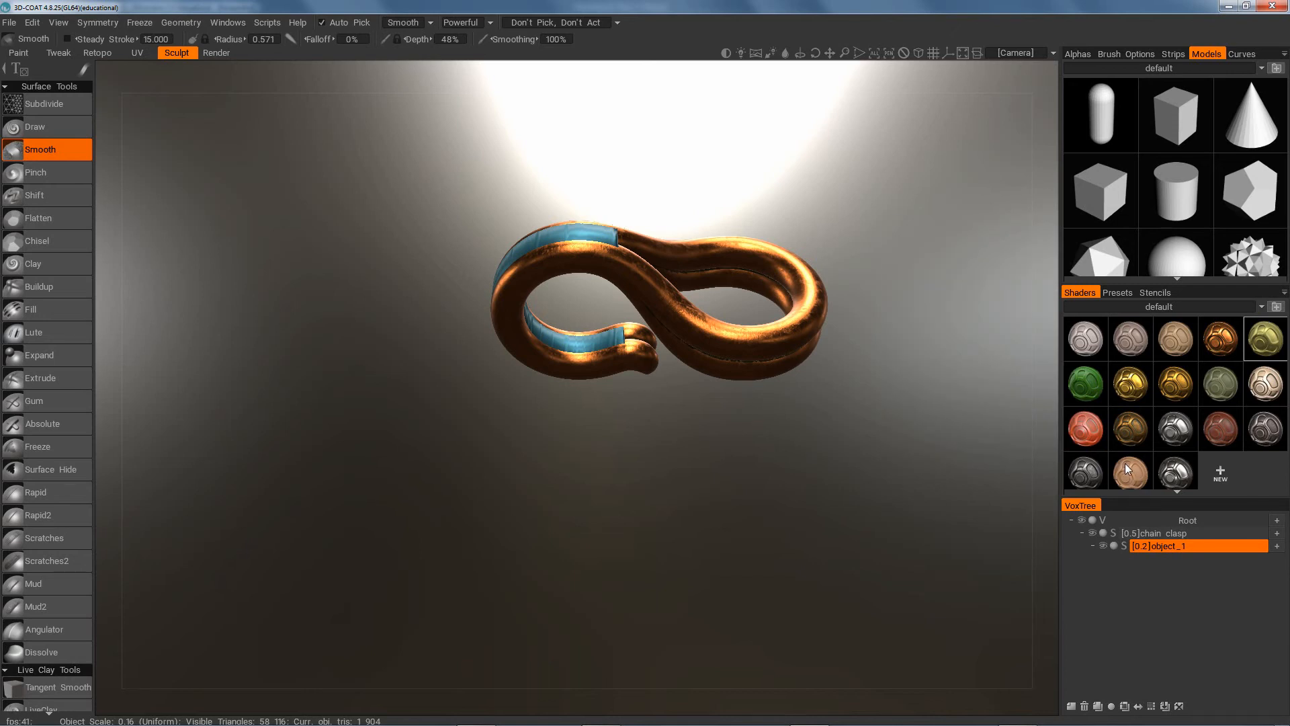
pyautogui.click(1161, 533)
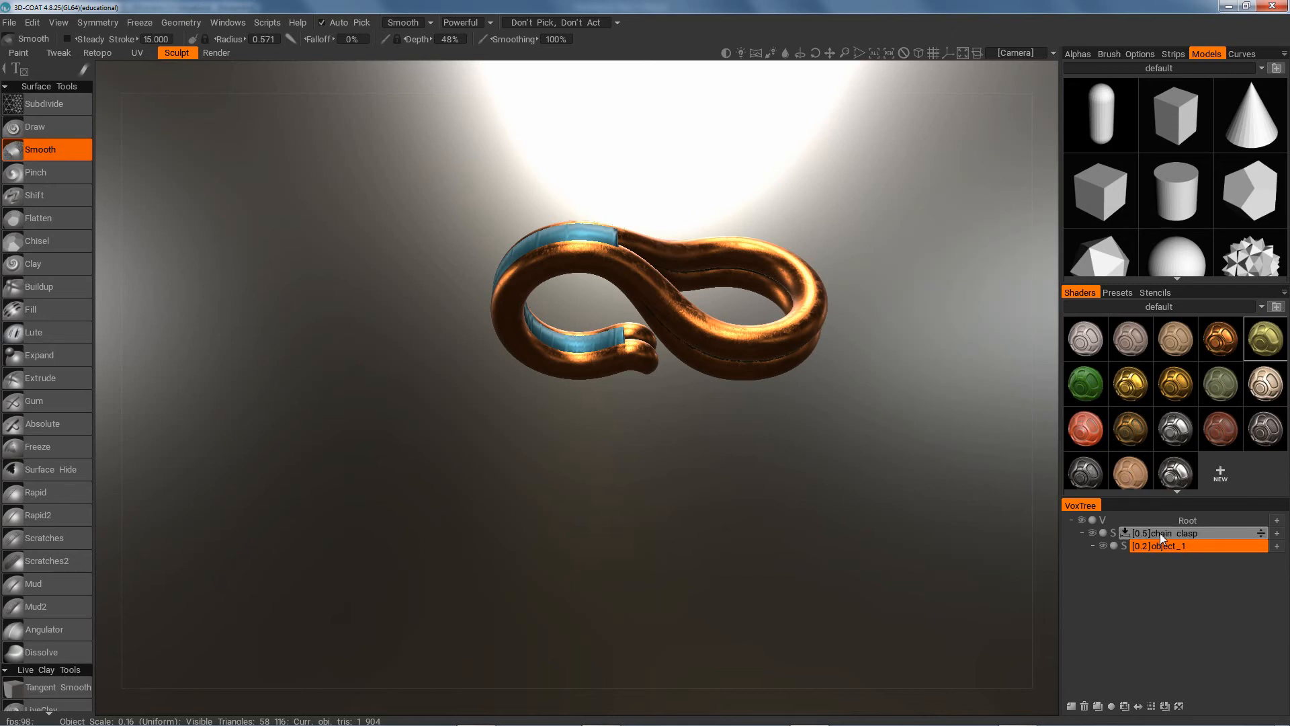
pyautogui.click(1128, 468)
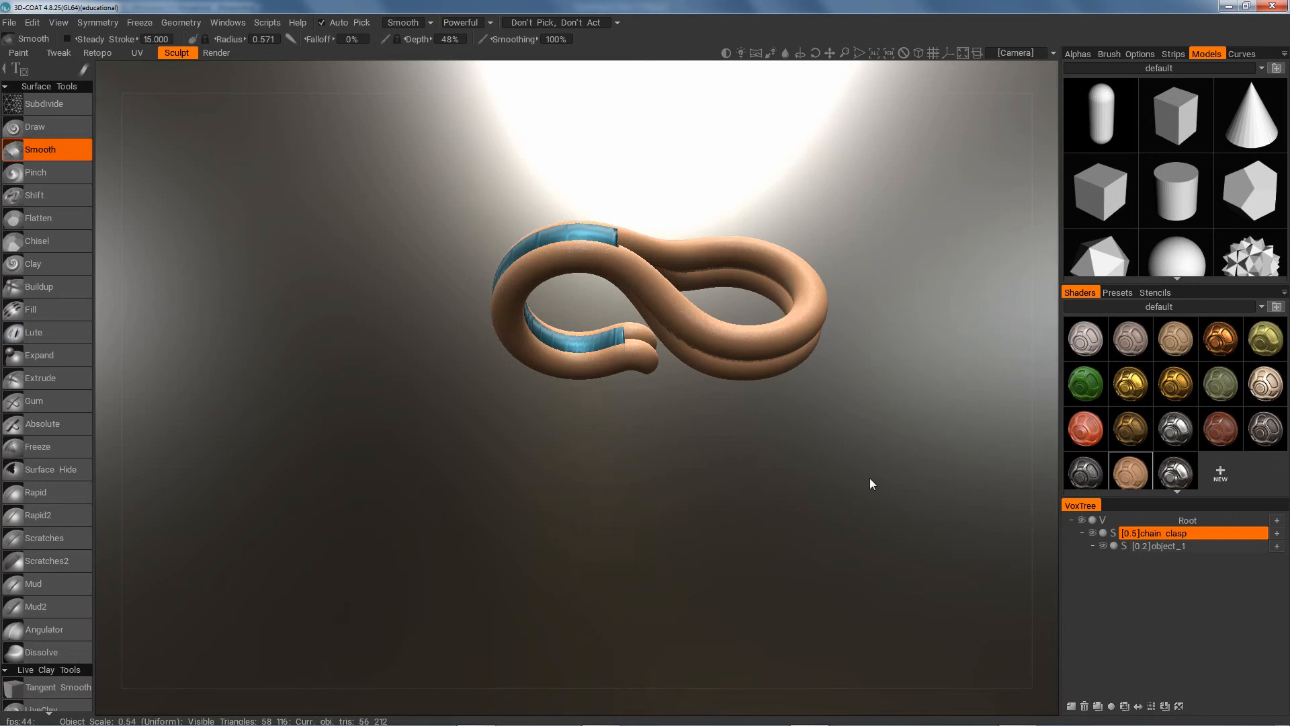
pyautogui.moveTo(1183, 344)
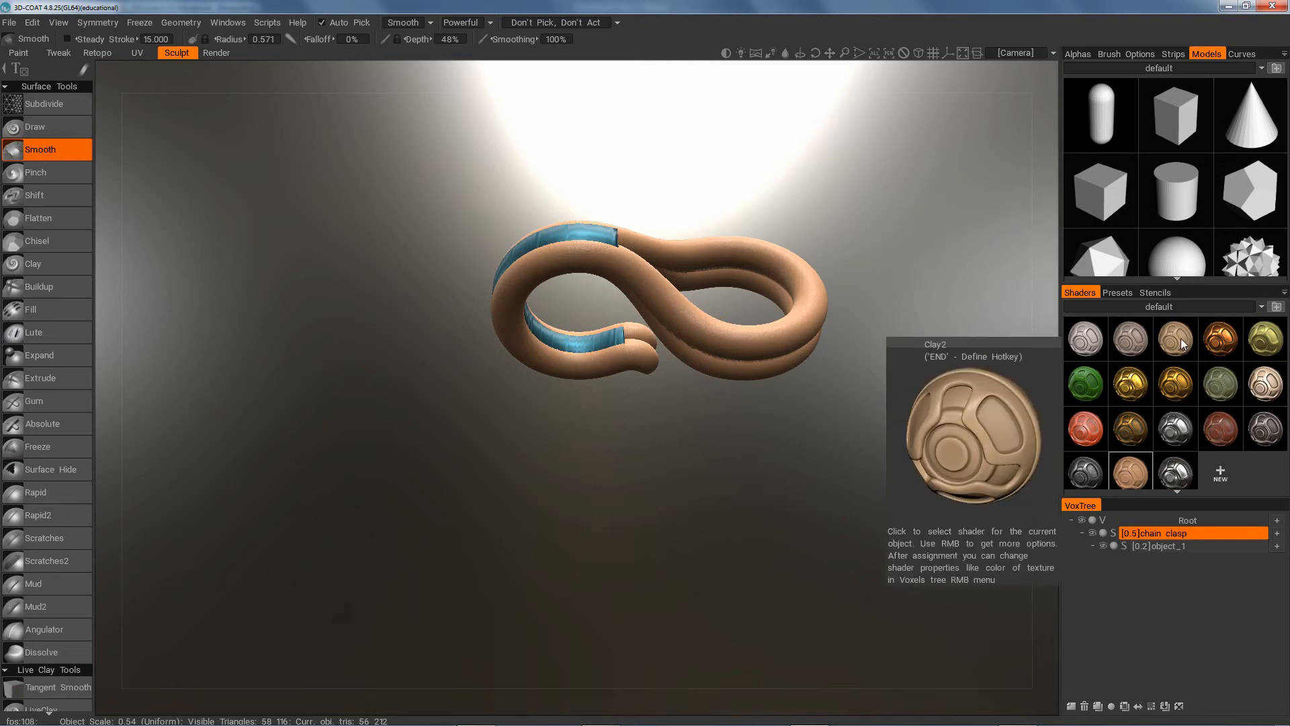
pyautogui.moveTo(1265, 380)
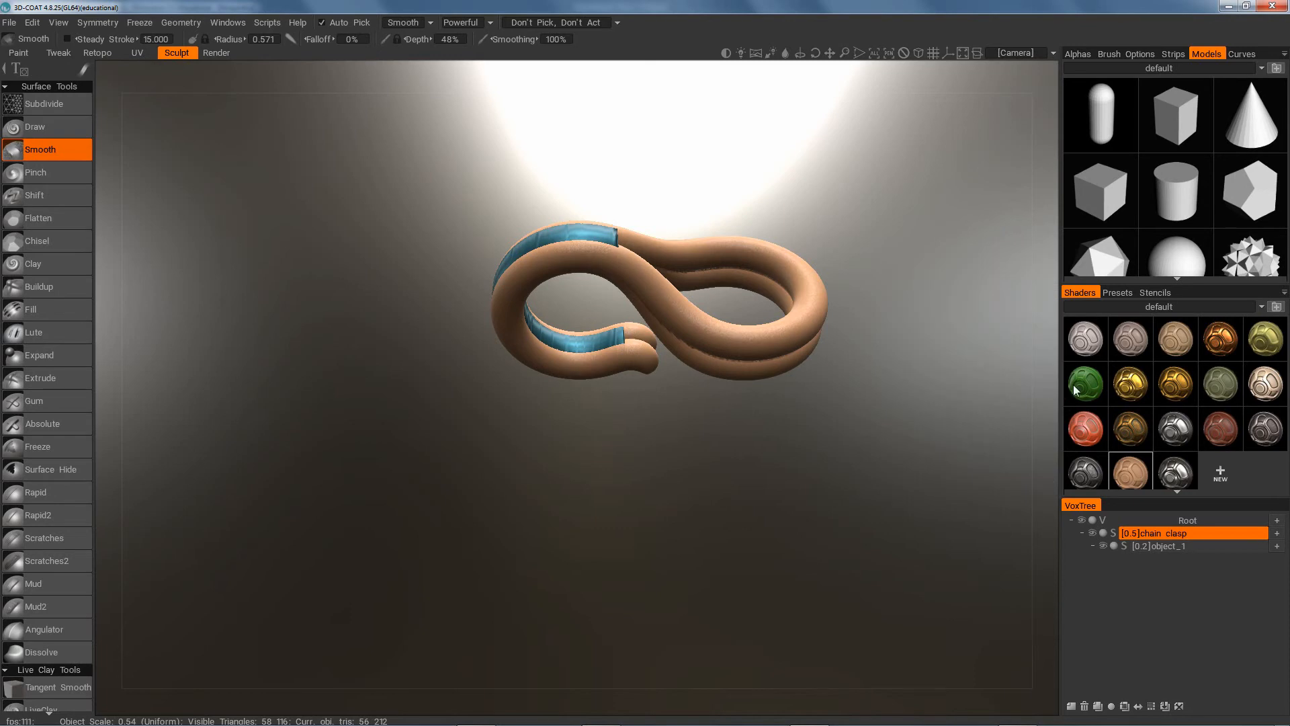
pyautogui.moveTo(1073, 384)
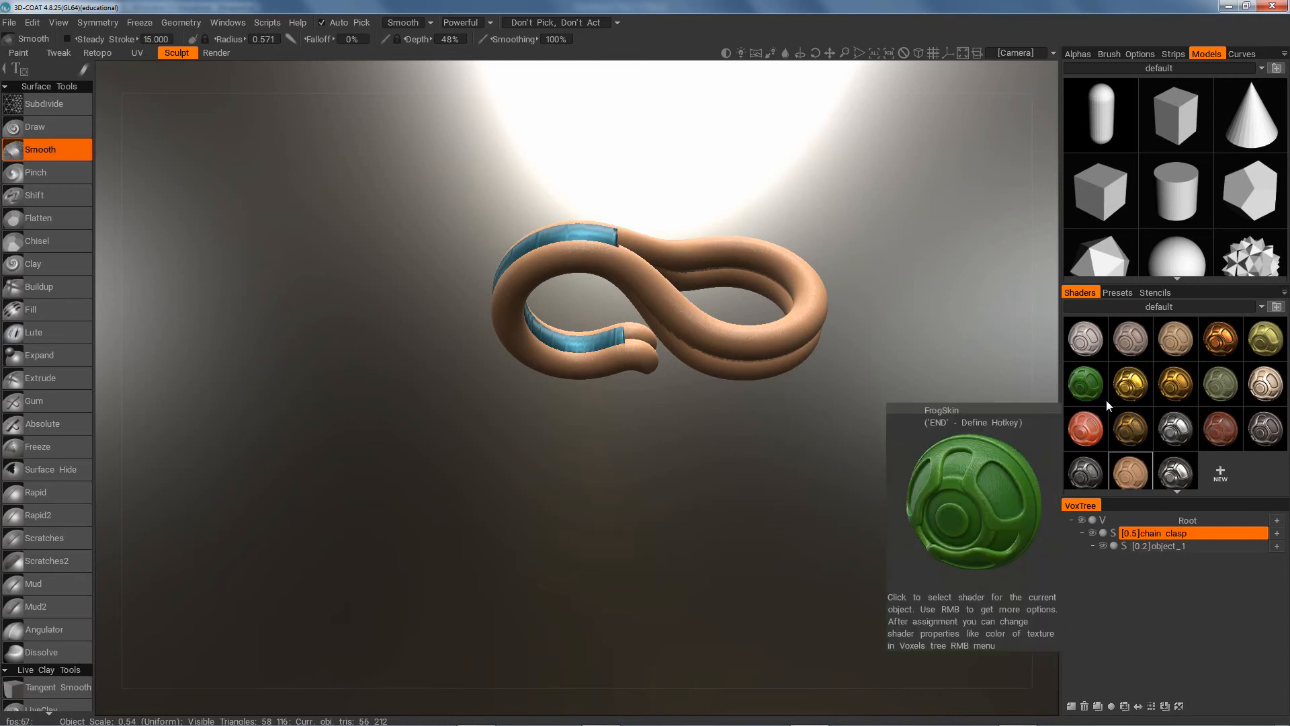
pyautogui.click(1261, 307)
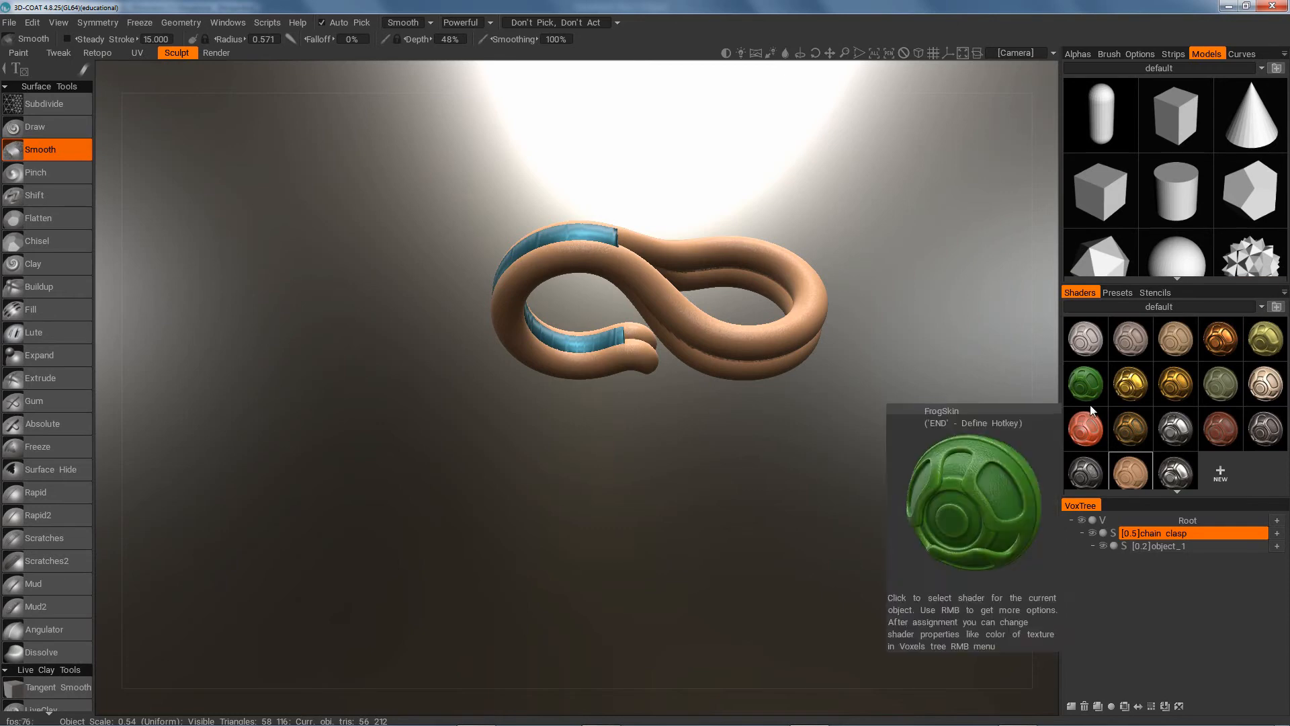
pyautogui.moveTo(579, 403)
pyautogui.mouseDown()
pyautogui.moveTo(605, 475)
pyautogui.moveTo(620, 461)
pyautogui.moveTo(694, 505)
pyautogui.moveTo(662, 547)
pyautogui.moveTo(610, 558)
pyautogui.moveTo(555, 527)
pyautogui.moveTo(564, 469)
pyautogui.moveTo(622, 426)
pyautogui.moveTo(639, 362)
pyautogui.moveTo(682, 476)
pyautogui.moveTo(683, 461)
pyautogui.mouseUp()
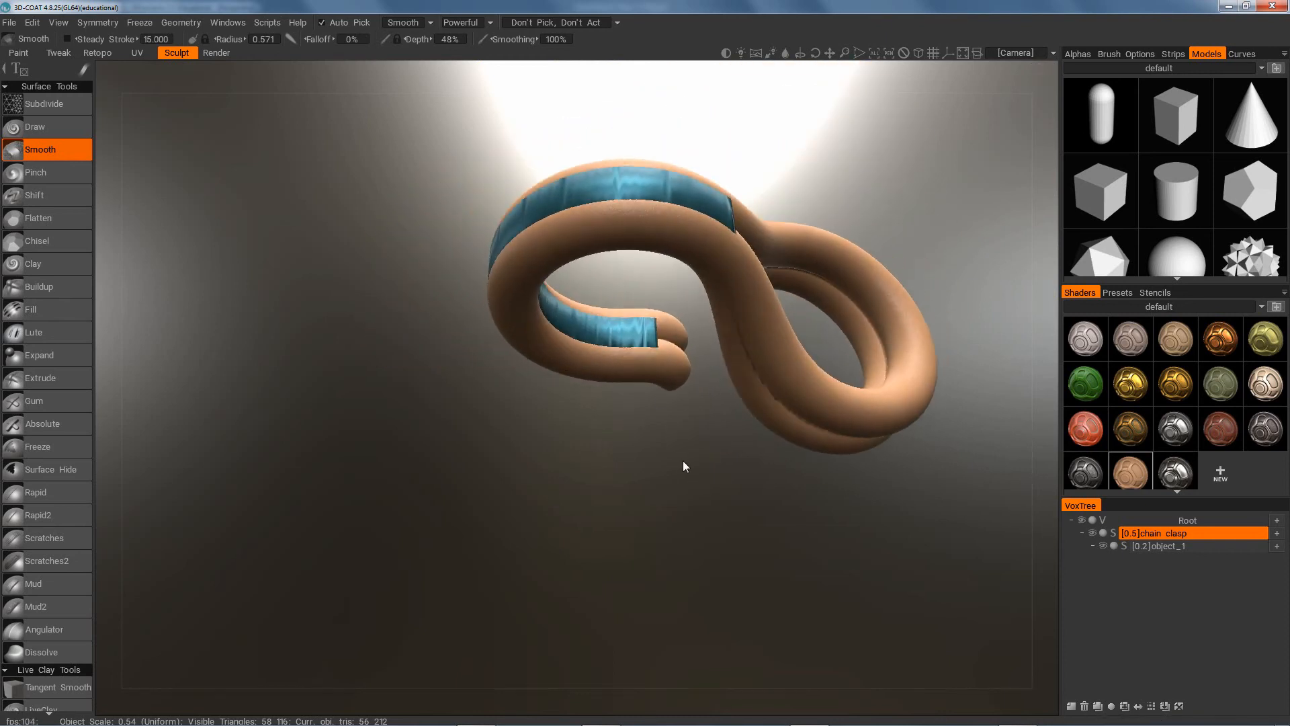
pyautogui.click(1267, 337)
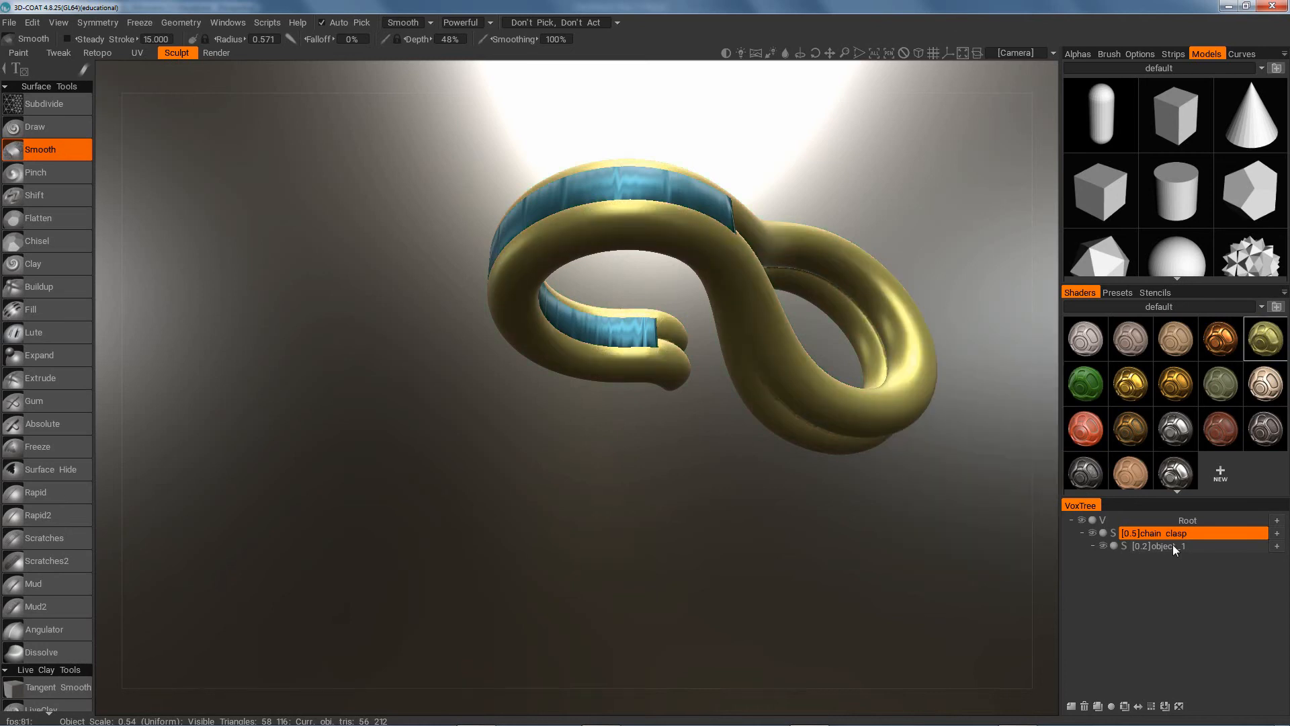
pyautogui.click(1185, 531)
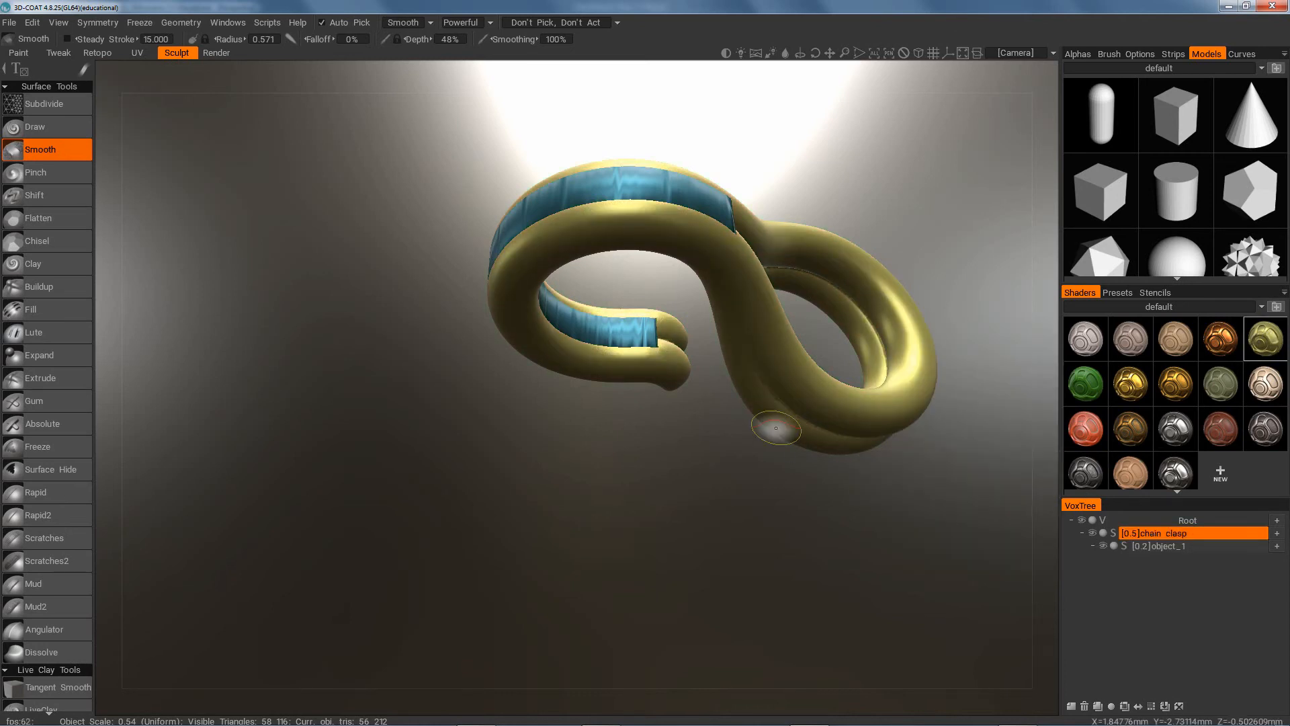
# Remove Transform from QuickAccess slot 9 and refill the slot with Transform from the Adjust tools
pyautogui.scroll(5, 710, 430)
pyautogui.scroll(-5, 709, 420)
pyautogui.moveTo(710, 421); pyautogui.dragTo(651, 403)
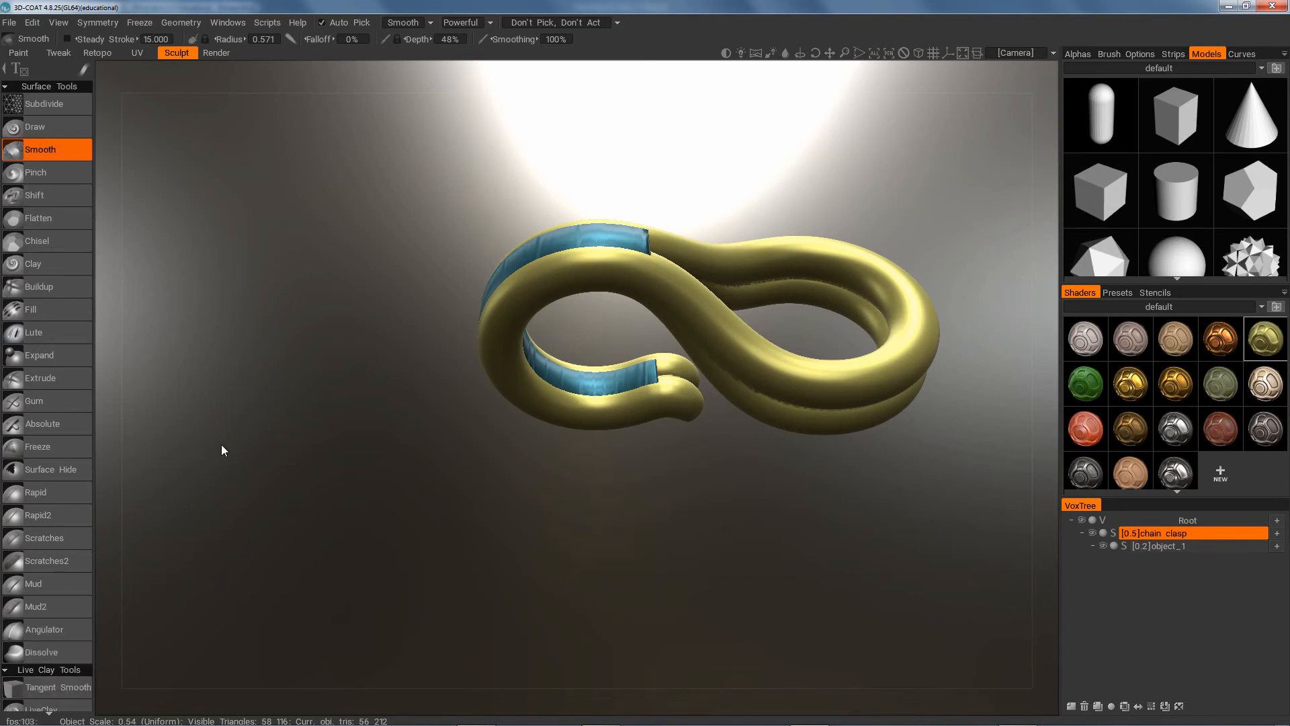
pyautogui.press('space')
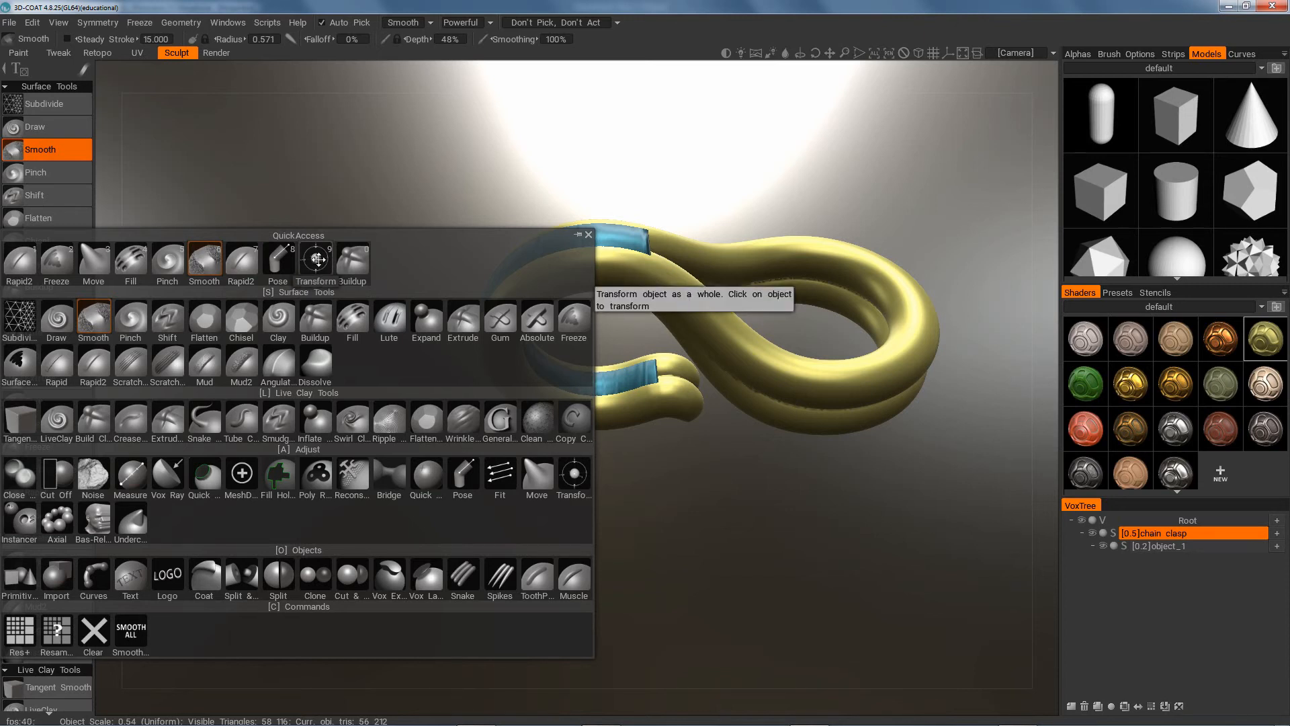
pyautogui.moveTo(317, 259); pyautogui.dragTo(439, 263)
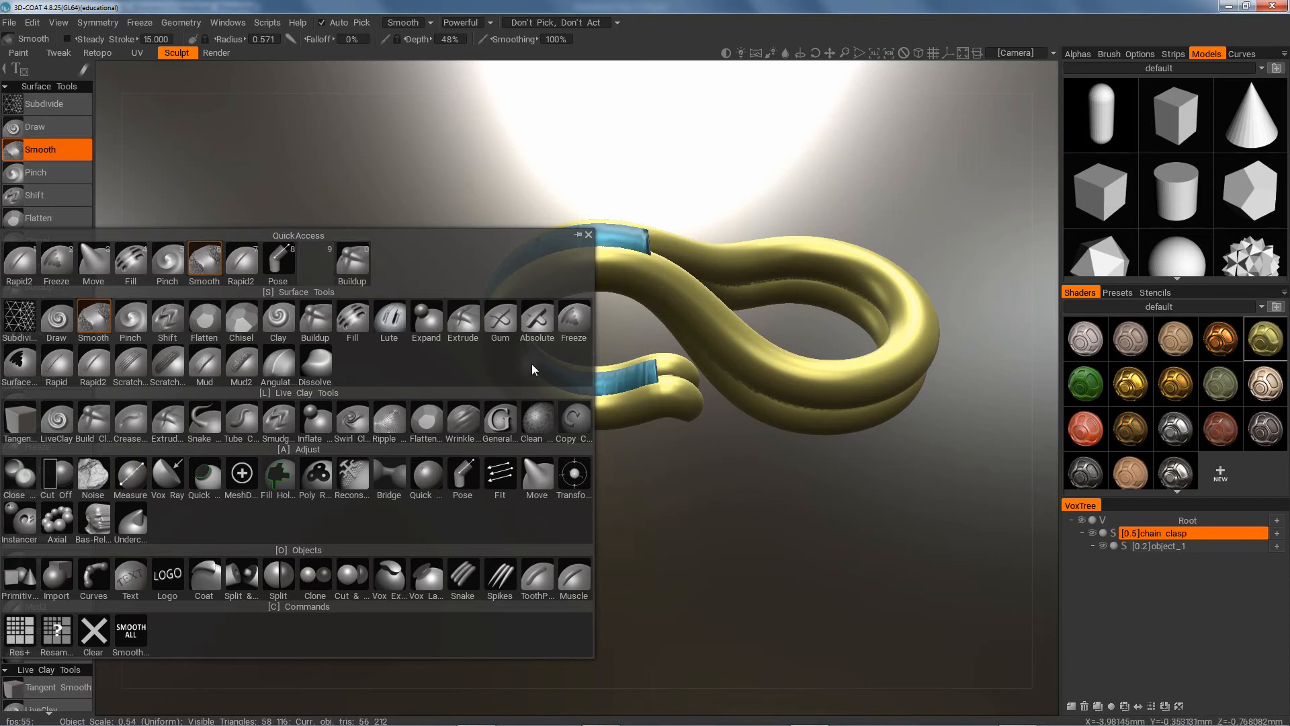
pyautogui.moveTo(572, 470); pyautogui.dragTo(328, 258)
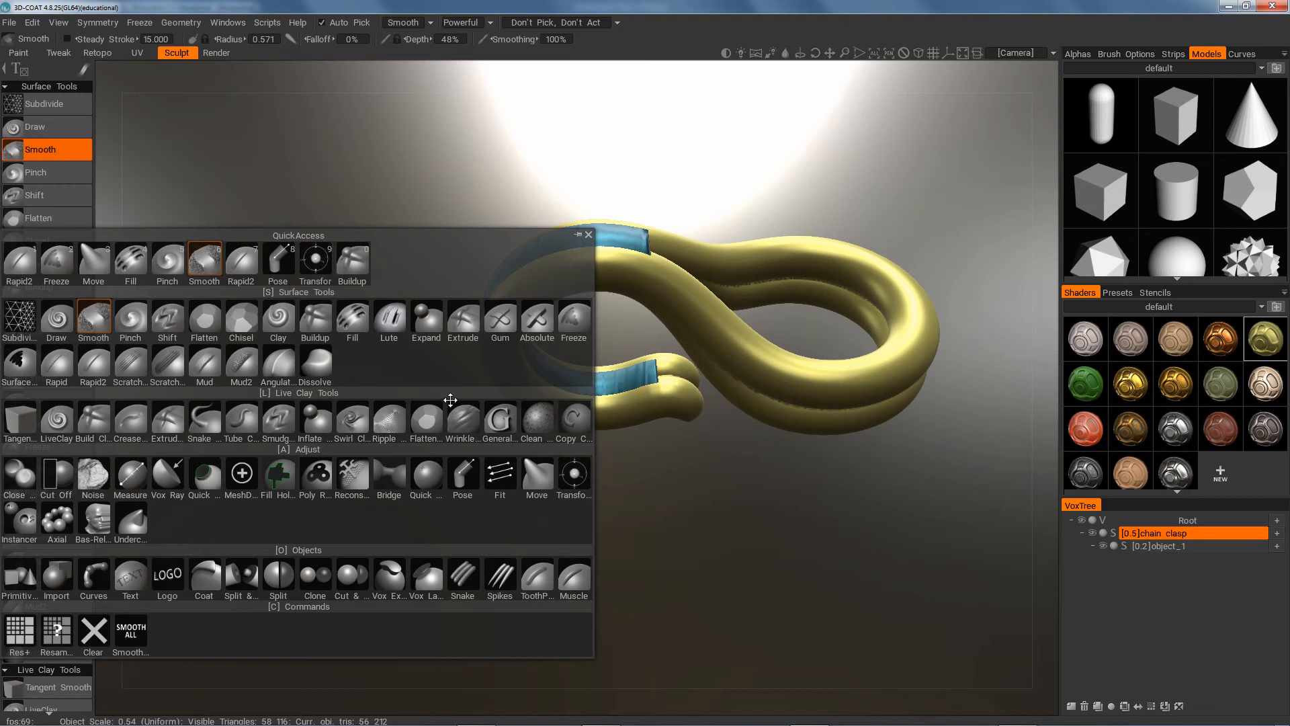
# Activate the Transform tool on the chain clasp and move its gizmo to the center of mass
pyautogui.click(317, 264)
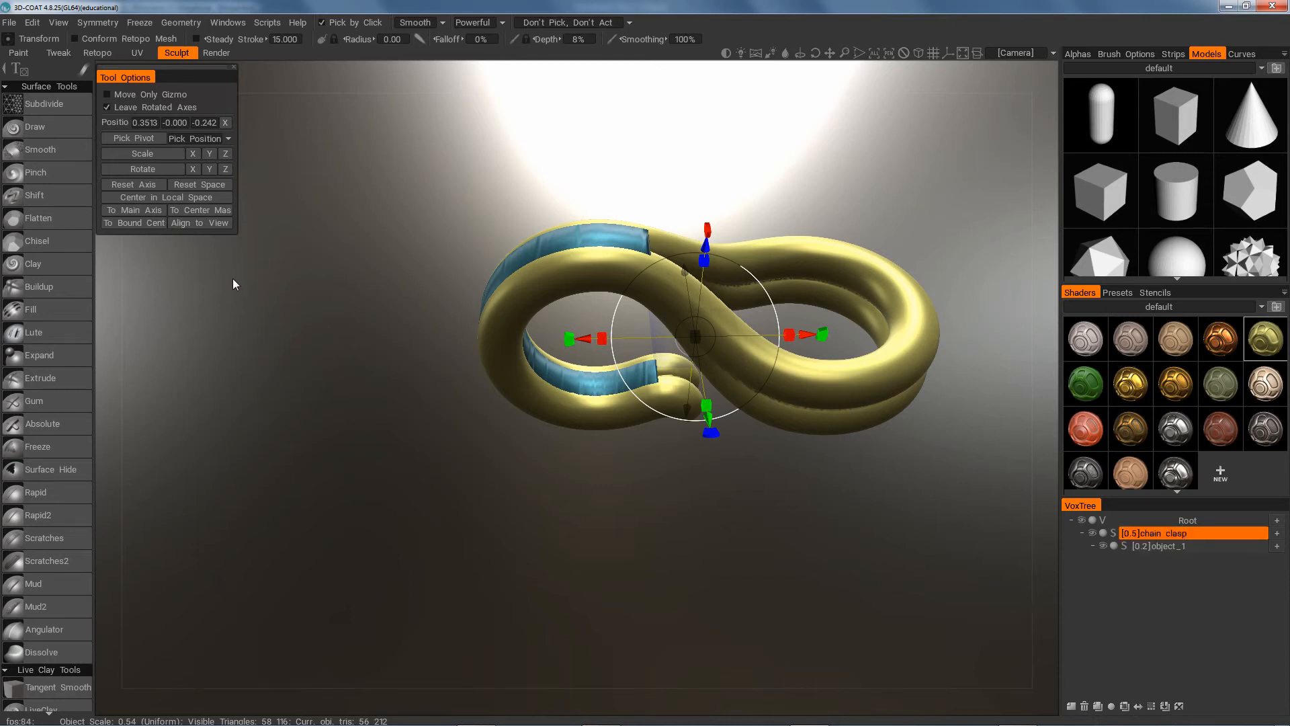
pyautogui.click(202, 211)
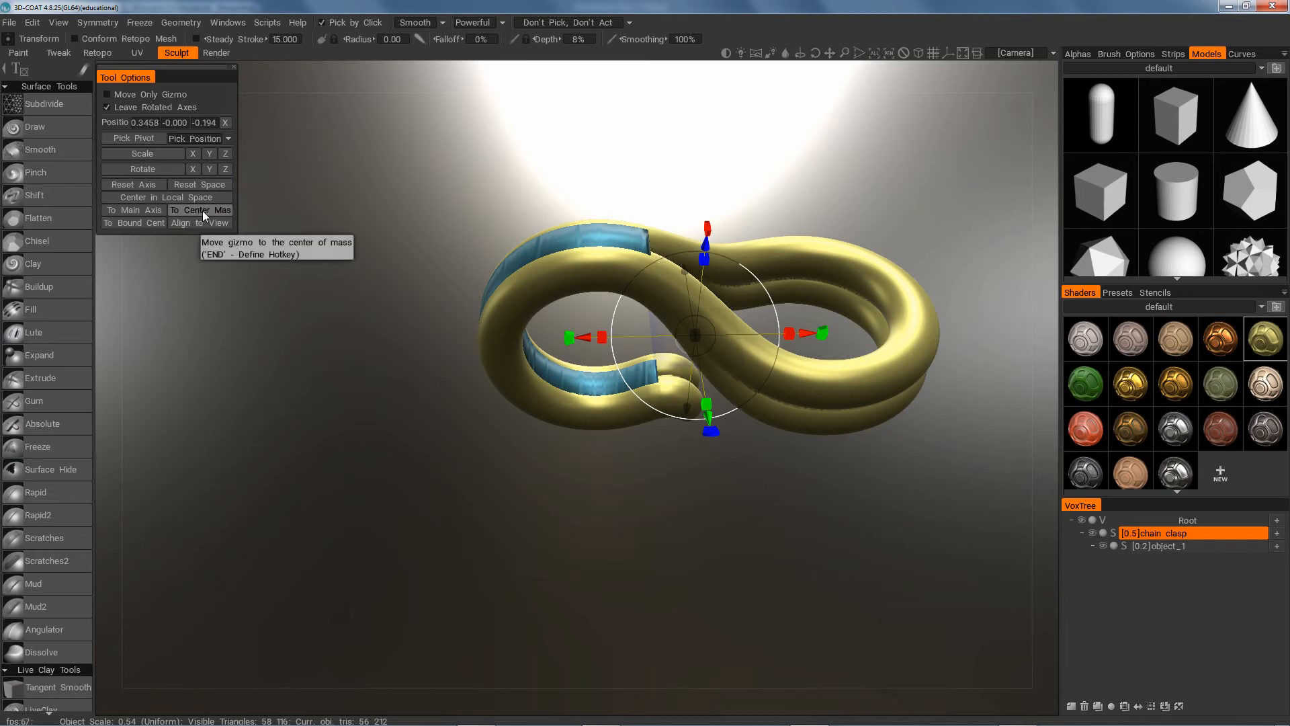
# Reset the chain clasp's position to zero on all three axes so it sits at the scene origin
pyautogui.click(226, 125)
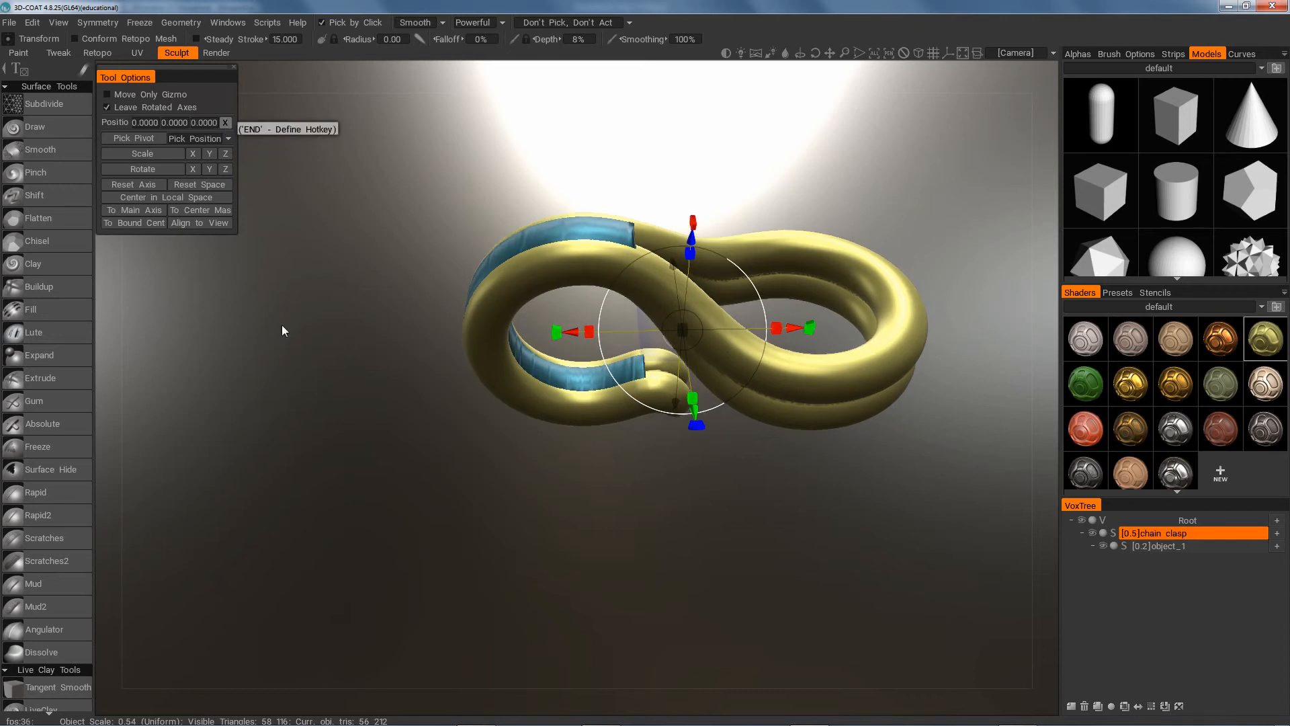
pyautogui.scroll(-2, 648, 478)
pyautogui.scroll(2, 651, 477)
pyautogui.scroll(-3, 655, 476)
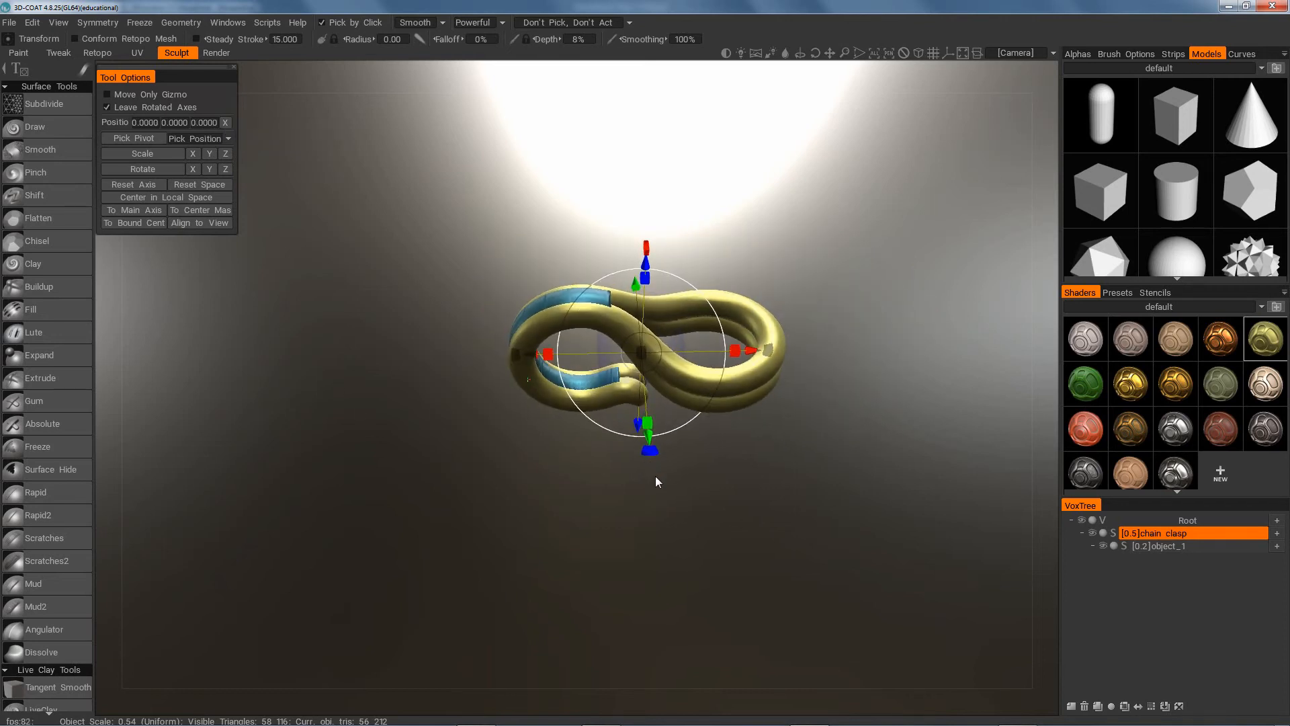
pyautogui.scroll(5, 661, 483)
# Examine the chain clasp and its blue insert from several angles and distances
pyautogui.moveTo(671, 491); pyautogui.dragTo(746, 584)
pyautogui.moveTo(446, 197); pyautogui.dragTo(425, 285)
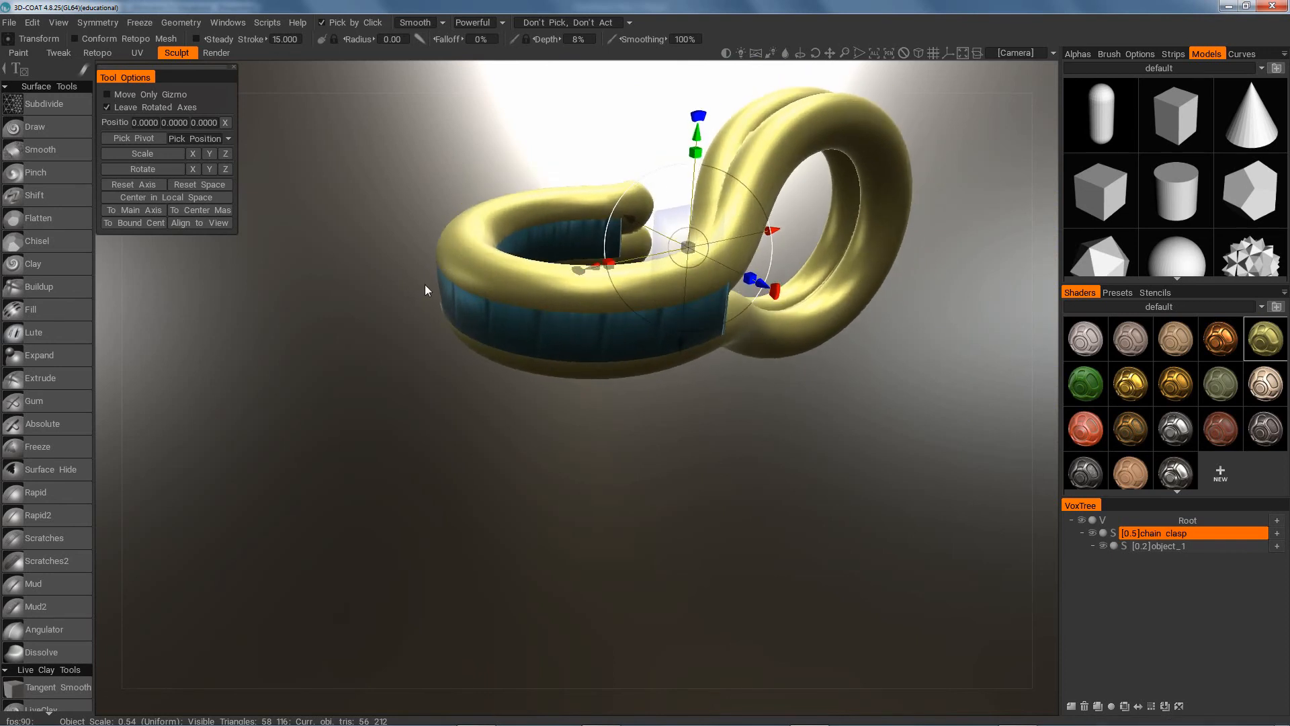
pyautogui.moveTo(706, 388); pyautogui.dragTo(579, 503)
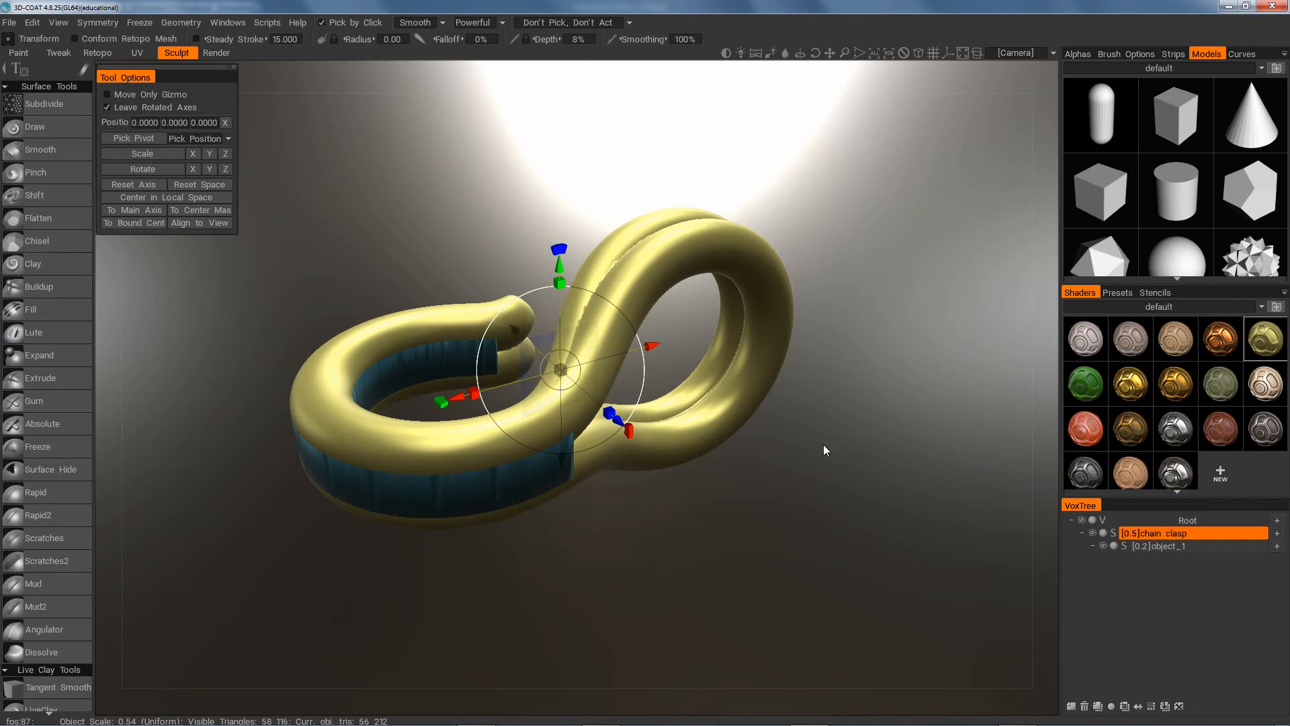
pyautogui.moveTo(824, 445); pyautogui.dragTo(808, 423, button='middle')
pyautogui.moveTo(808, 424); pyautogui.dragTo(782, 422)
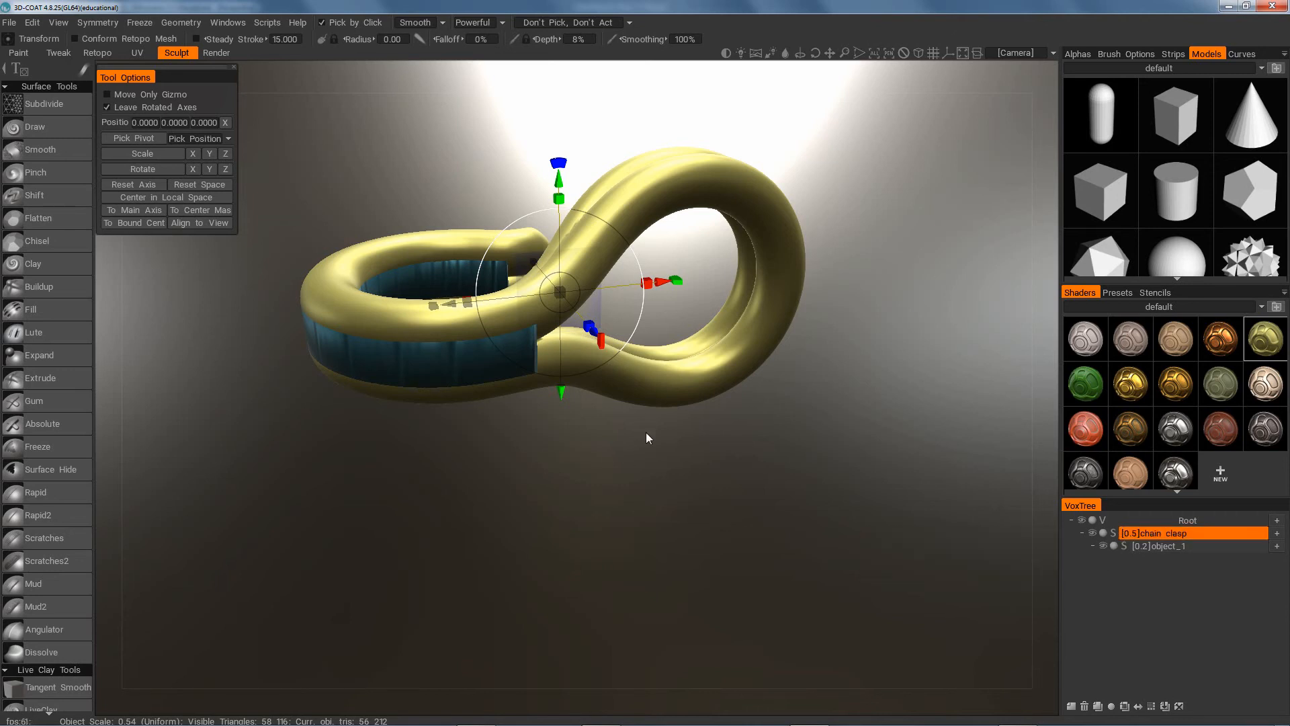
pyautogui.scroll(4, 652, 426)
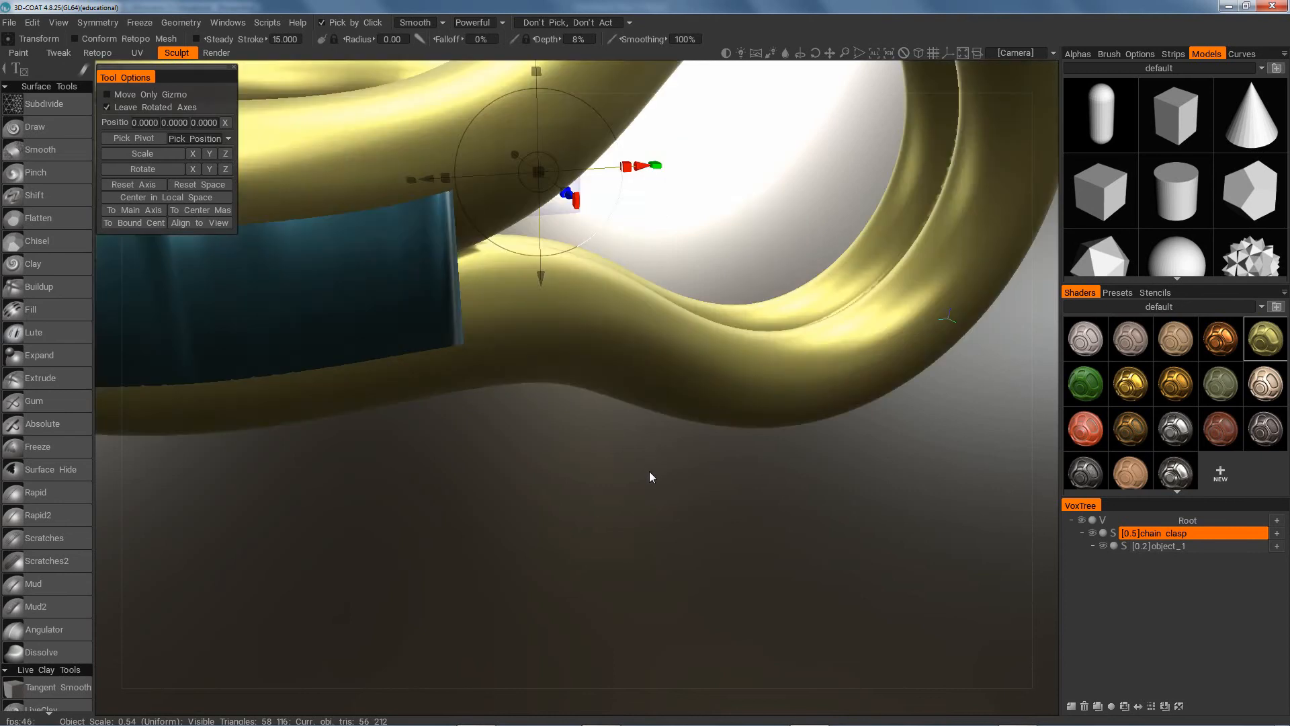
pyautogui.scroll(-4, 649, 471)
pyautogui.scroll(3, 660, 414)
pyautogui.scroll(-5, 662, 409)
pyautogui.scroll(3, 645, 411)
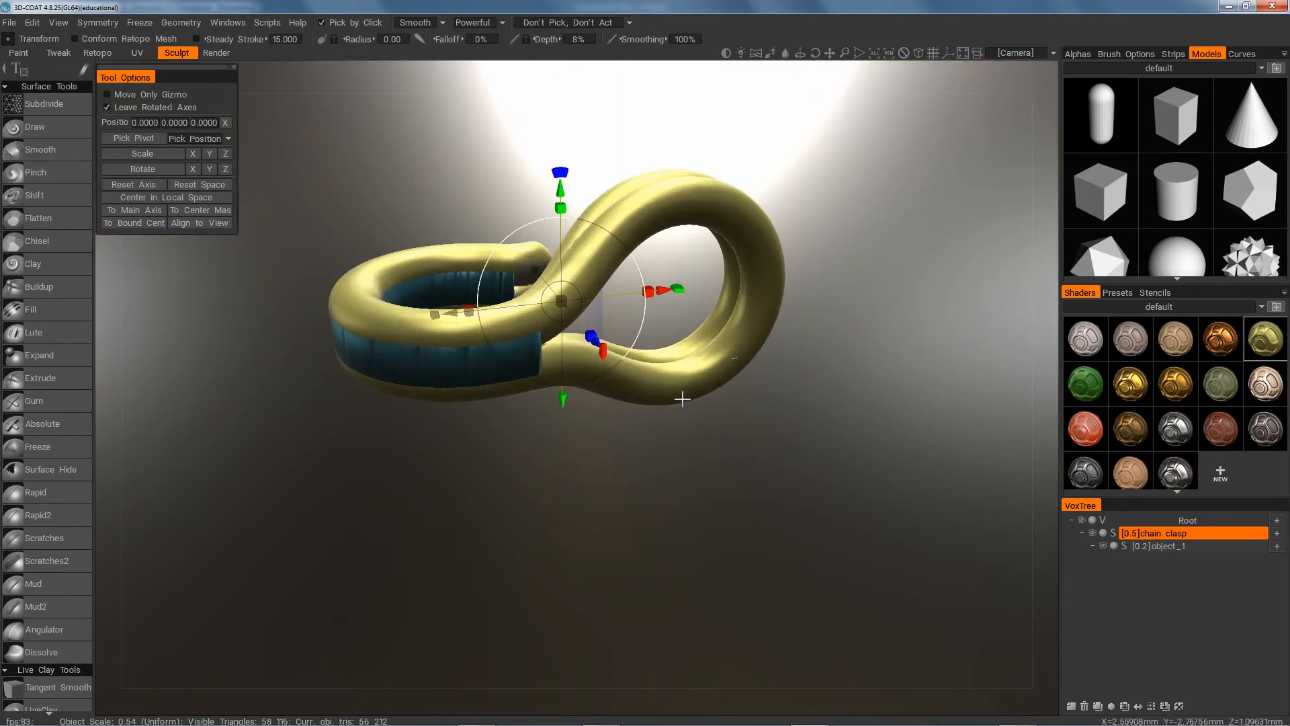
pyautogui.scroll(5, 724, 433)
pyautogui.scroll(-5, 672, 433)
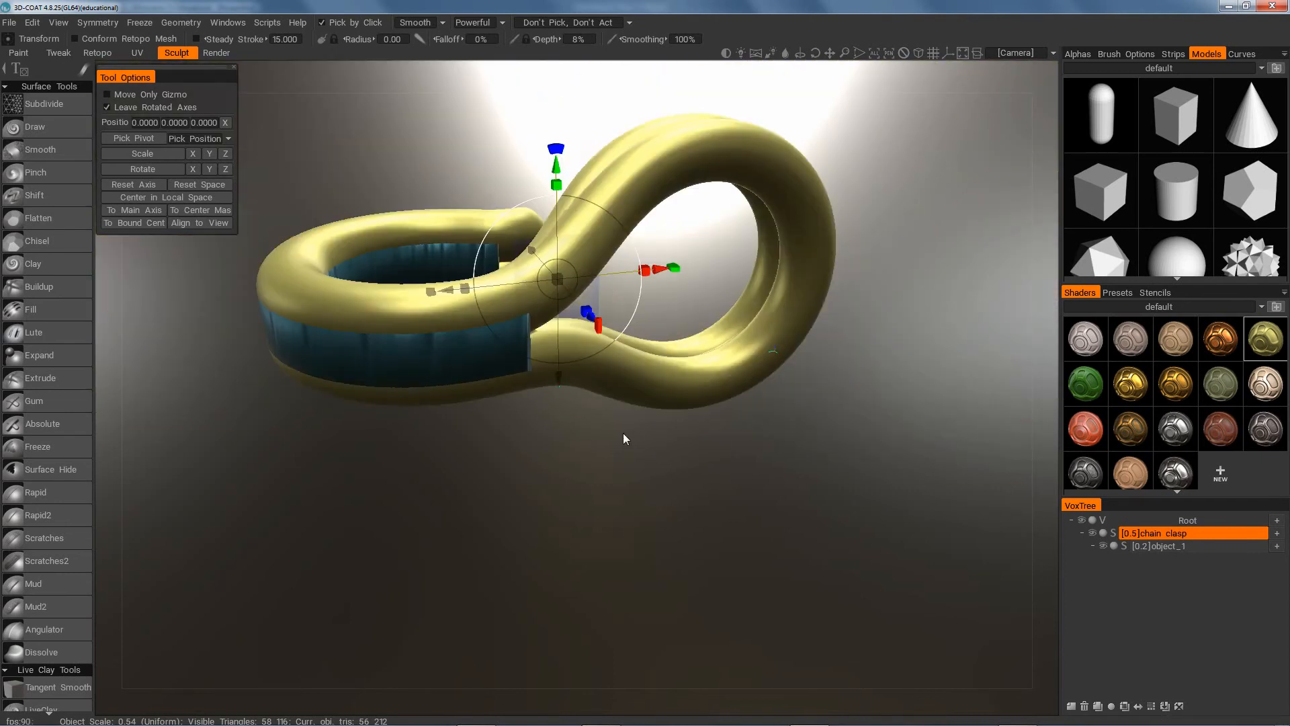
pyautogui.scroll(2, 658, 436)
pyautogui.scroll(-3, 623, 441)
pyautogui.scroll(2, 595, 444)
pyautogui.scroll(-3, 595, 443)
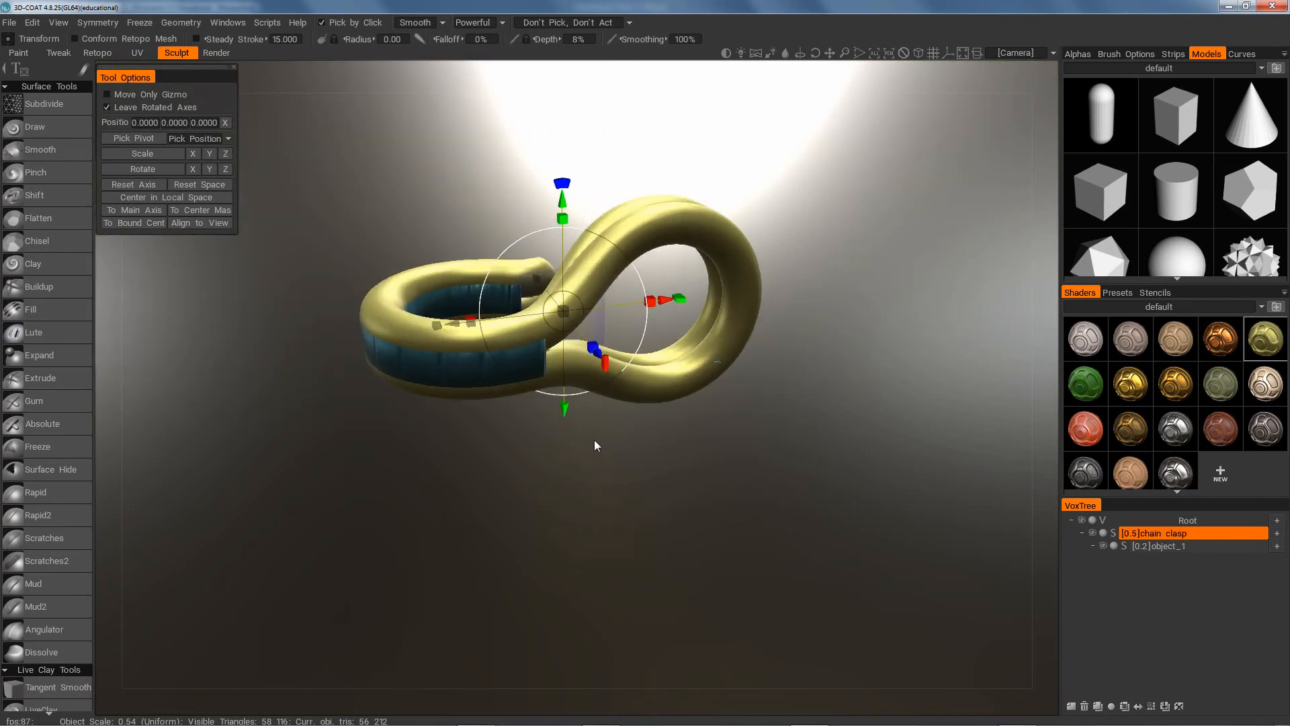
pyautogui.scroll(2, 599, 438)
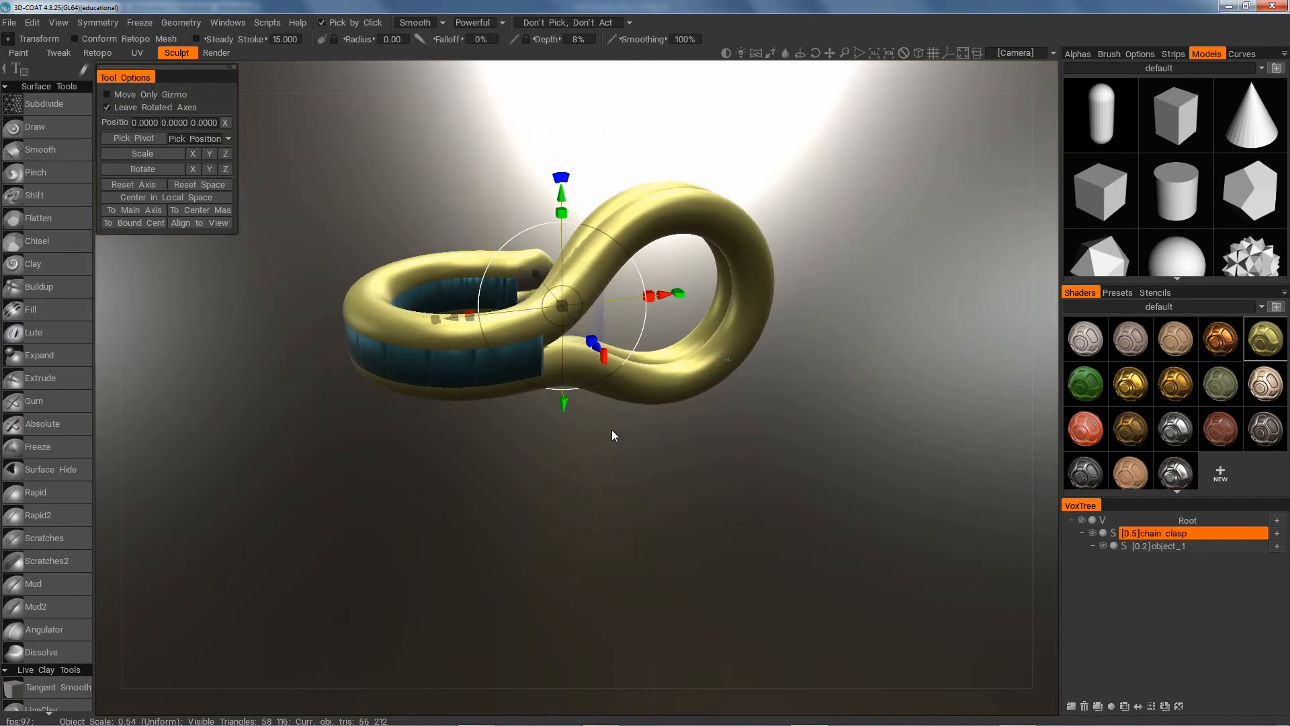
pyautogui.moveTo(613, 435); pyautogui.dragTo(603, 465)
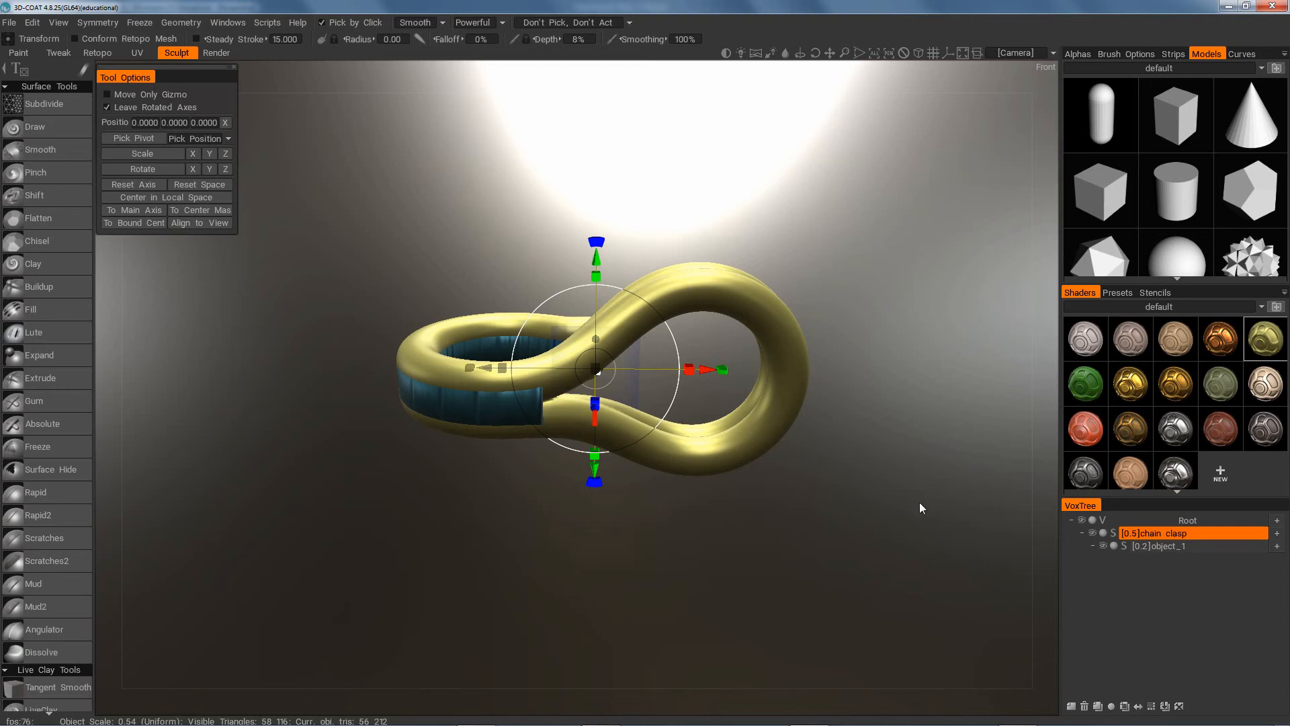
pyautogui.moveTo(905, 466); pyautogui.dragTo(940, 454)
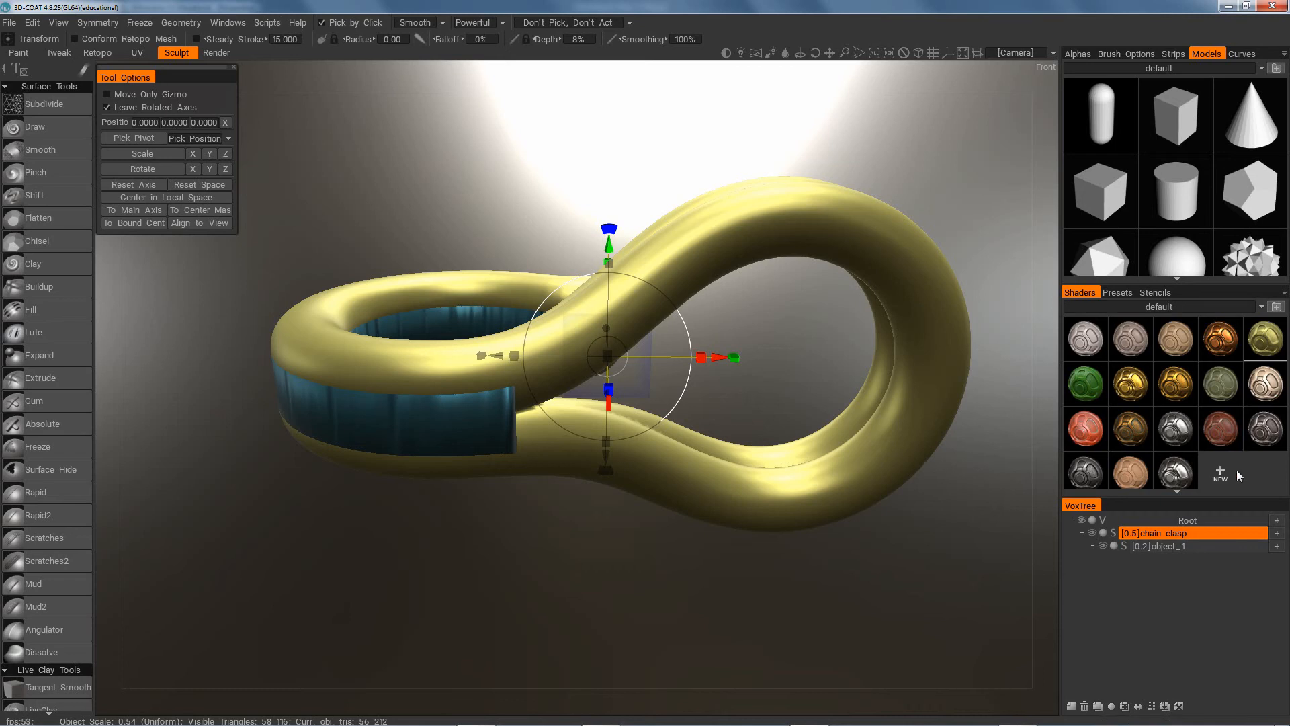
# Resample the chain clasp layer to a required poly count of 200,000 with Smooth resampling quality
pyautogui.rightClick(1195, 535)
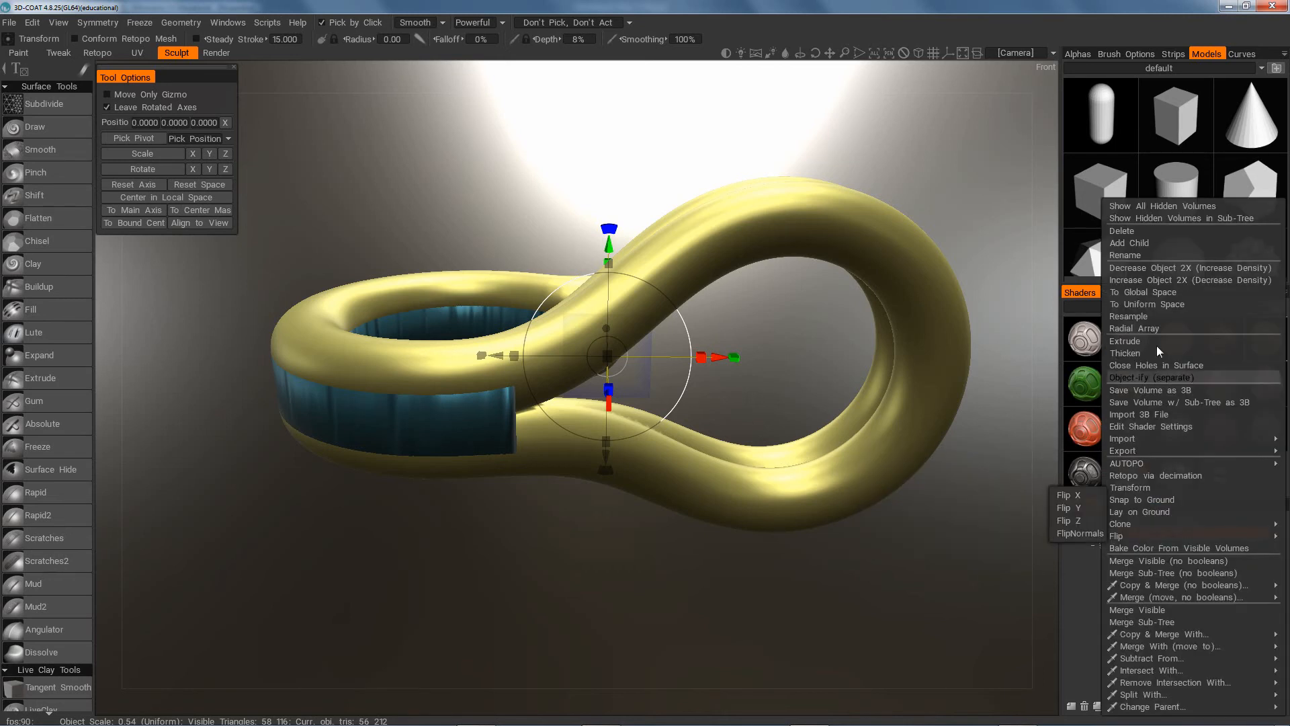
pyautogui.click(1139, 317)
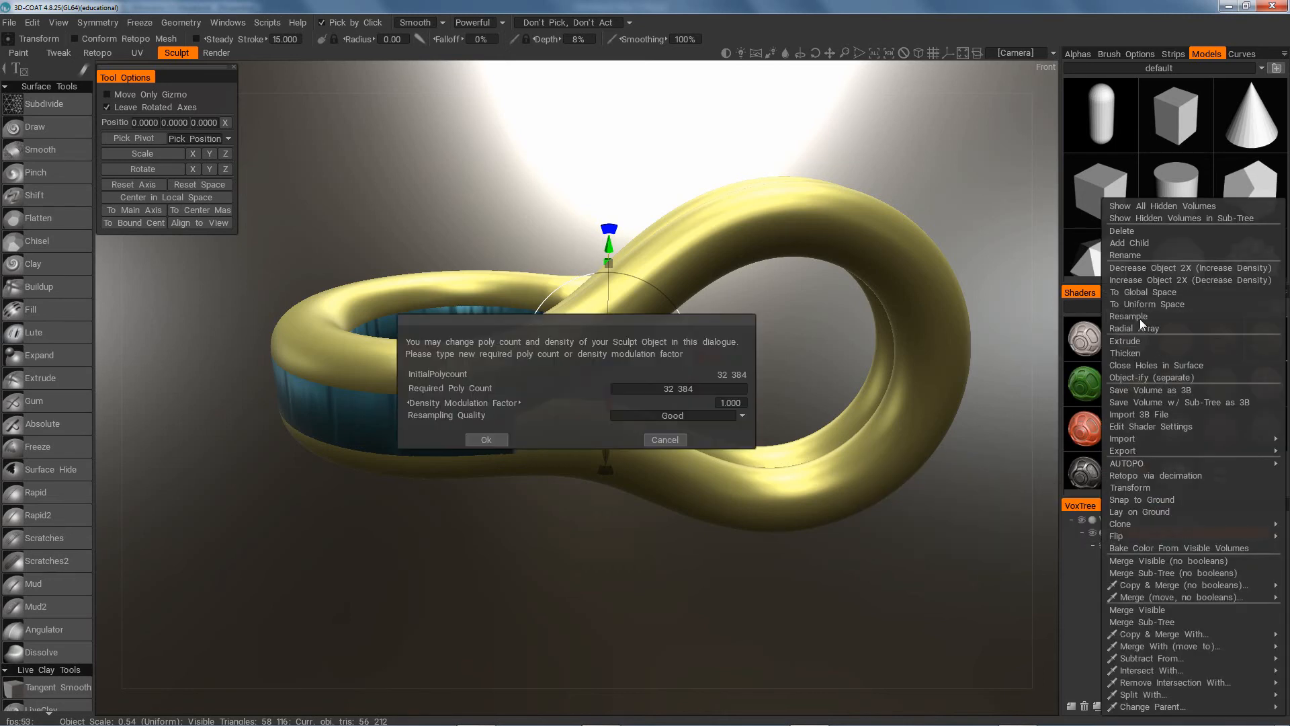
pyautogui.click(700, 388)
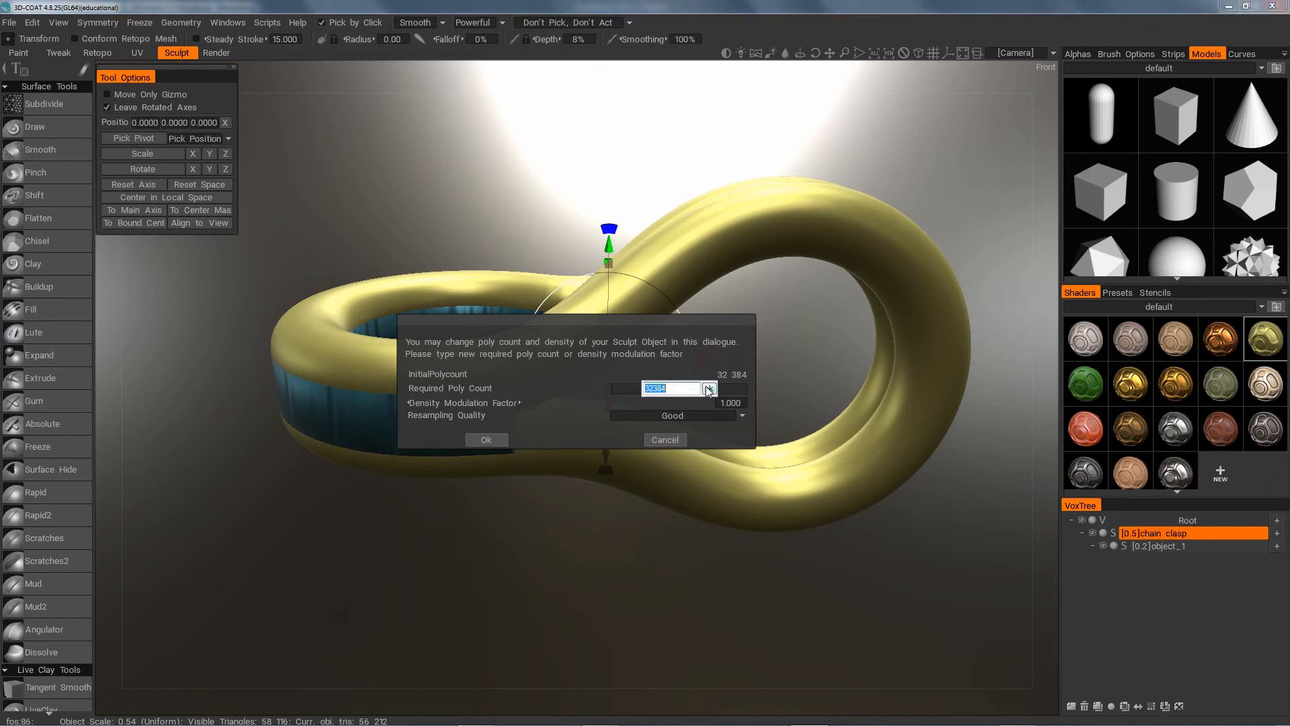
pyautogui.write('200000')
pyautogui.click(710, 388)
pyautogui.click(742, 417)
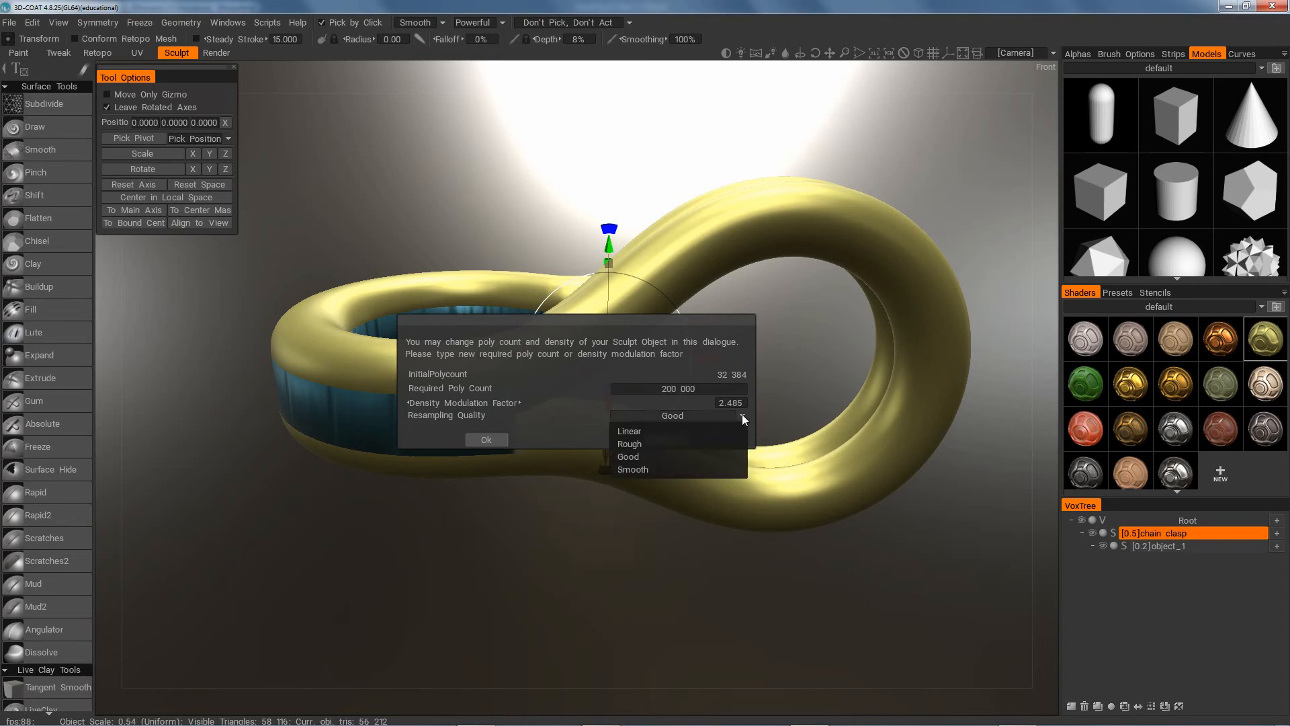
pyautogui.click(651, 466)
pyautogui.click(486, 441)
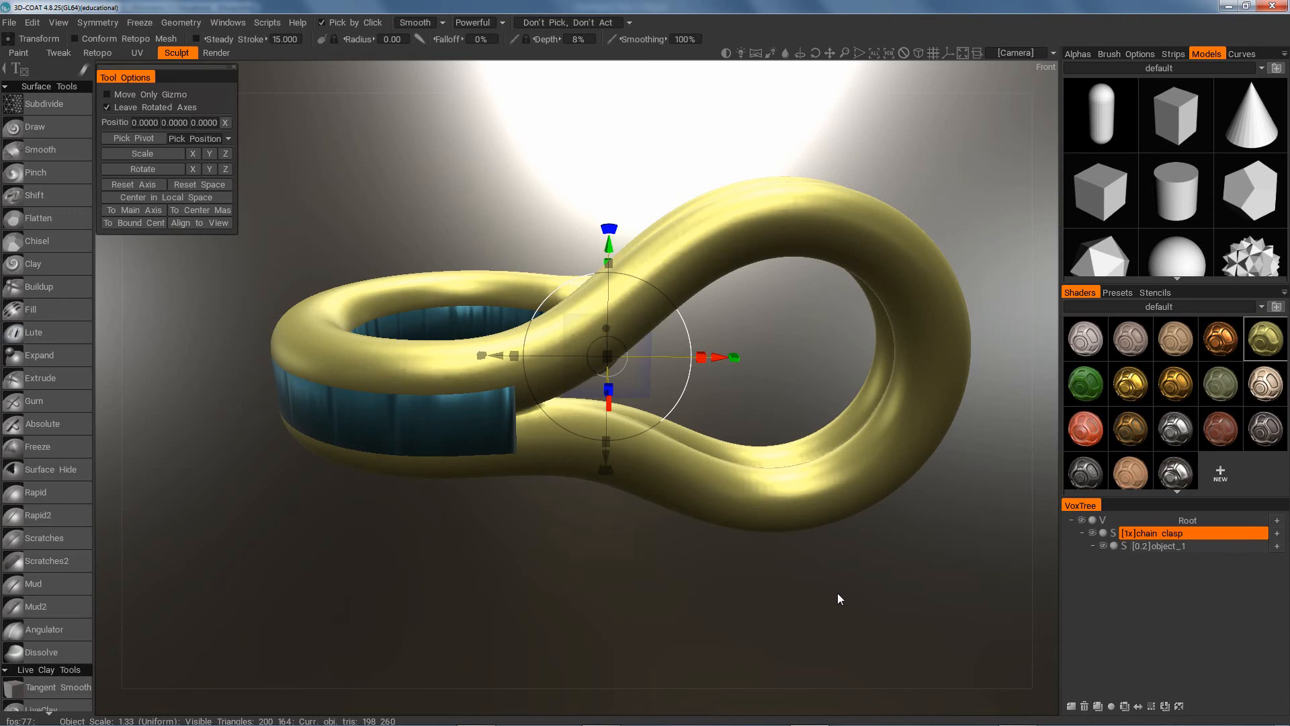
# Check the seam between the clasp's two strands up close and undo the 200,000-poly resampling
pyautogui.moveTo(837, 593); pyautogui.dragTo(705, 210)
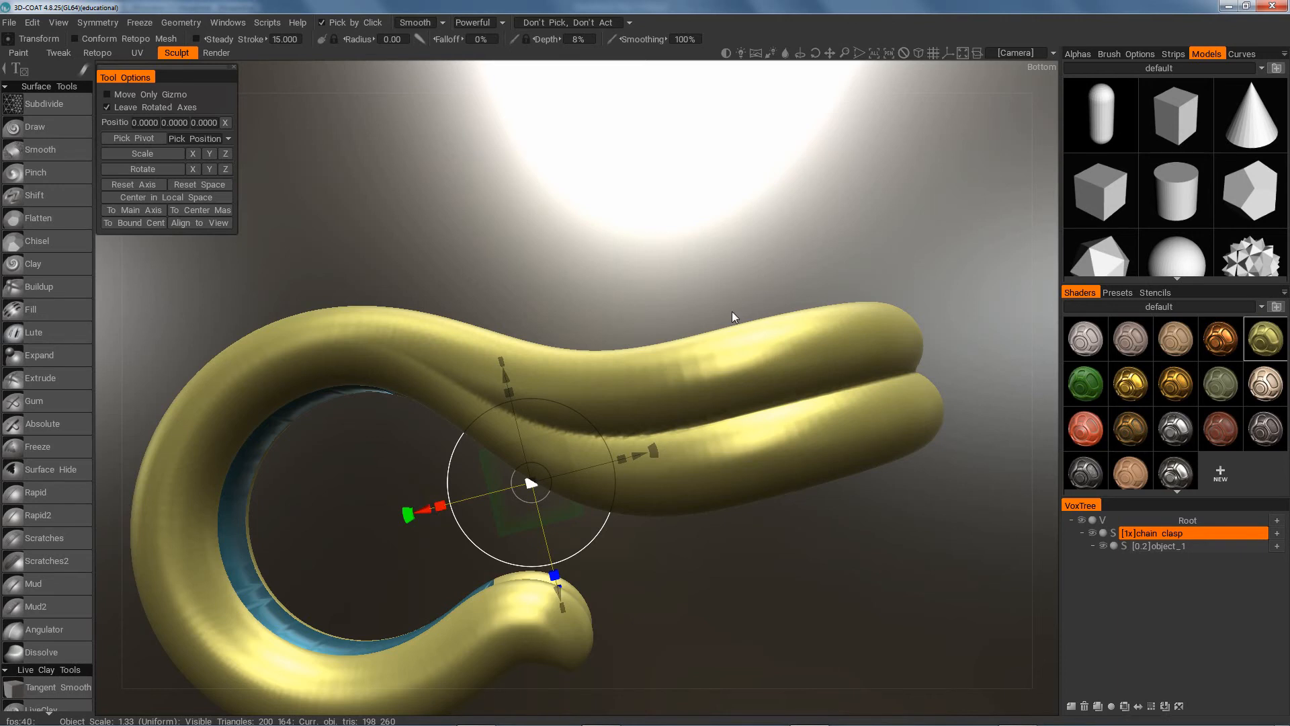
pyautogui.moveTo(757, 271); pyautogui.dragTo(827, 242, button='right')
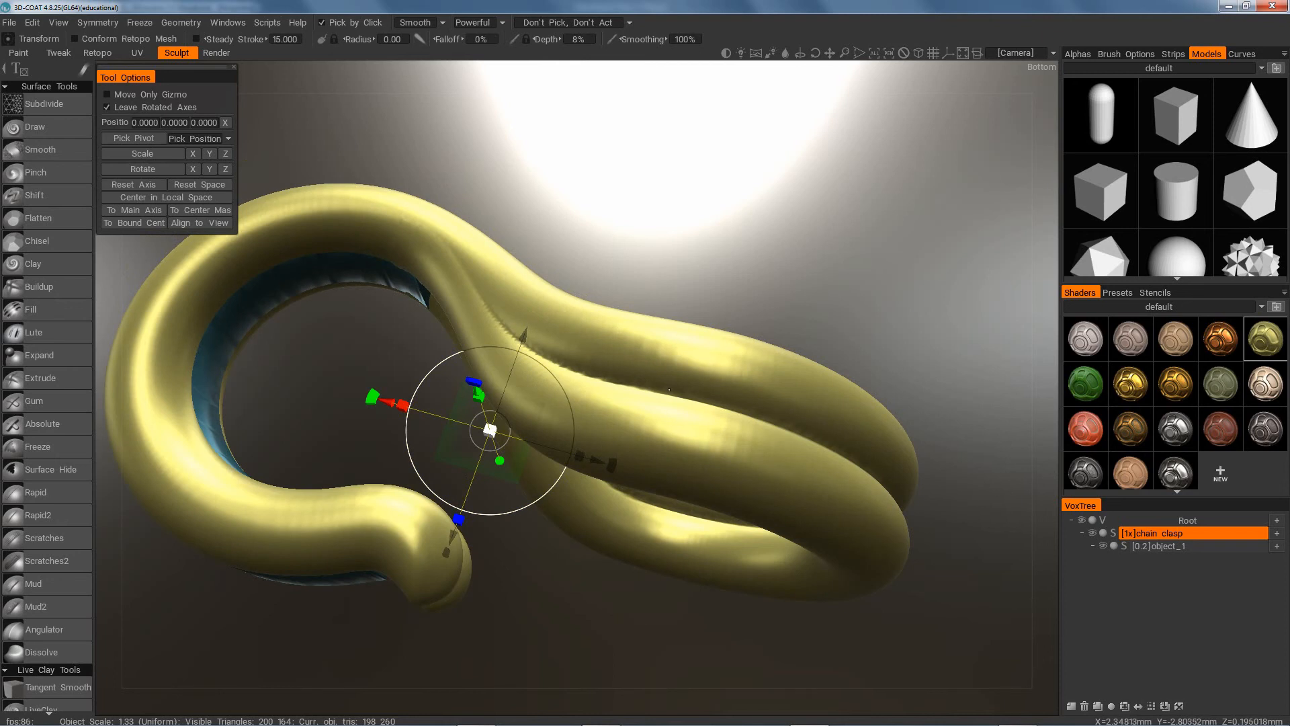
pyautogui.scroll(5, 759, 248)
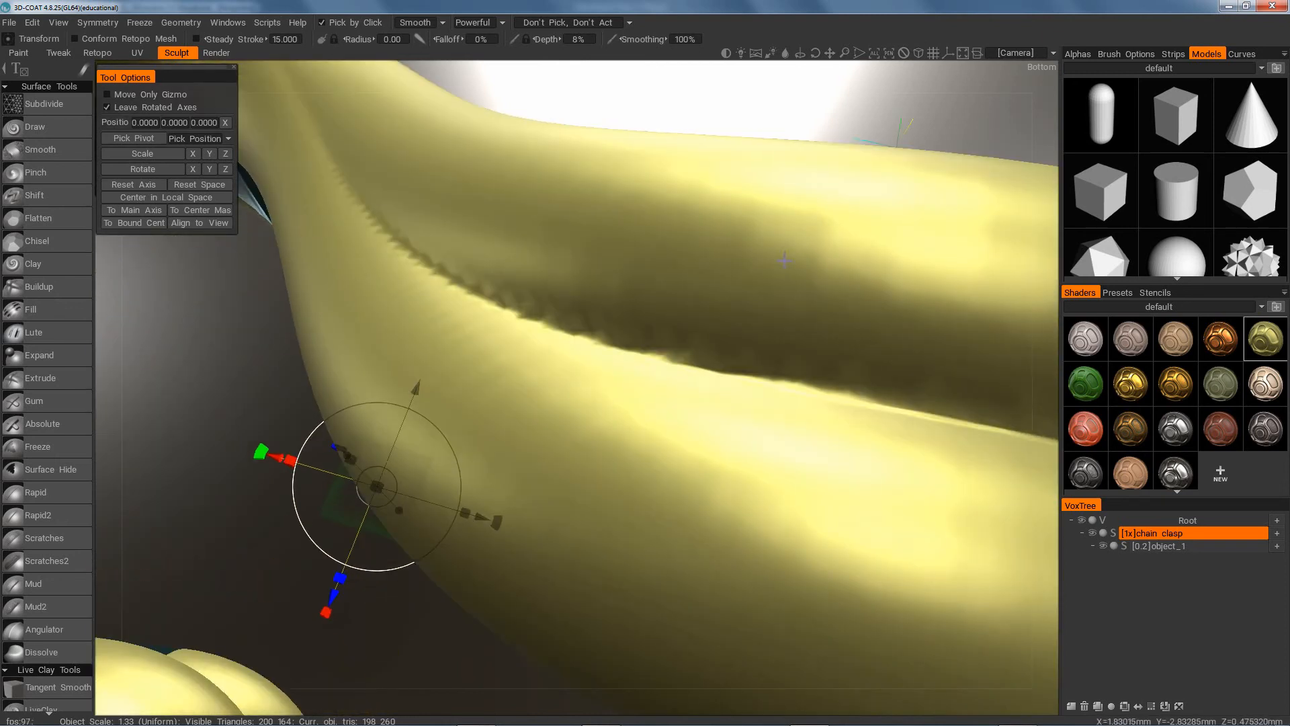
pyautogui.moveTo(784, 260); pyautogui.dragTo(723, 324)
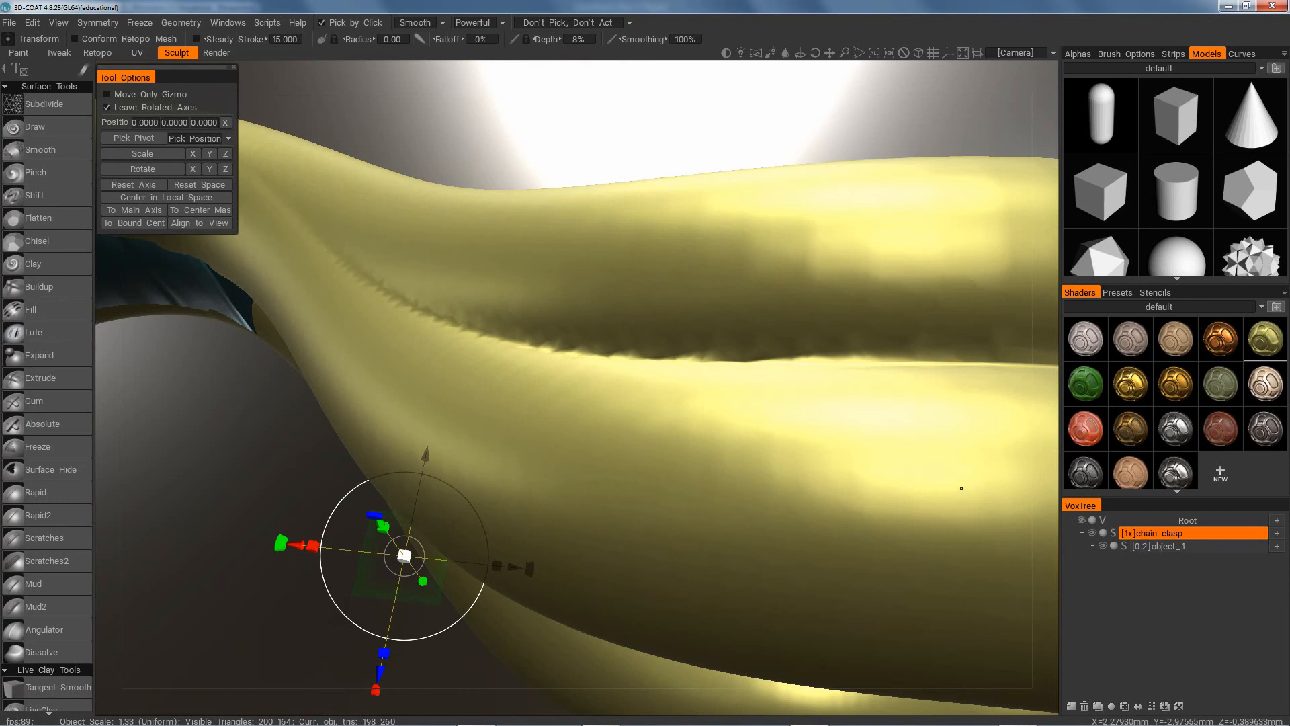
pyautogui.hotkey('ctrl', 'z')
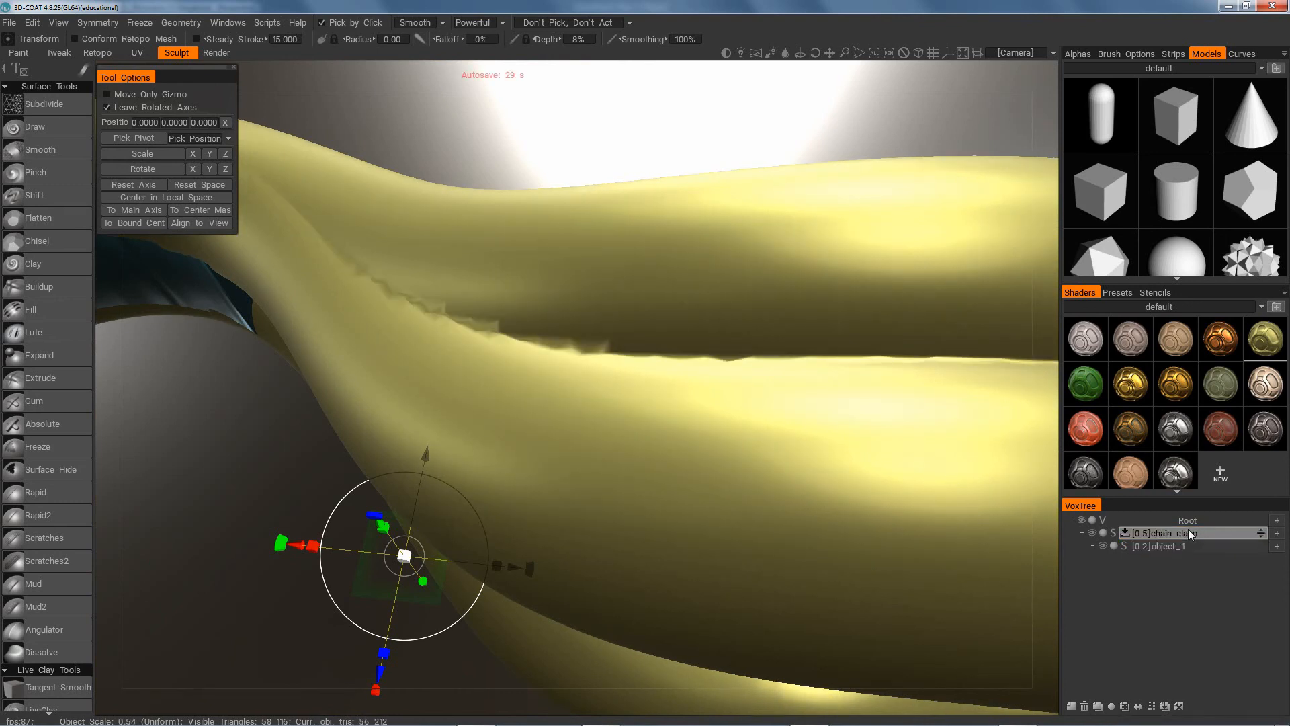
# Resample the chain clasp layer to a required poly count of 320,000 with Smooth quality
pyautogui.rightClick(1189, 534)
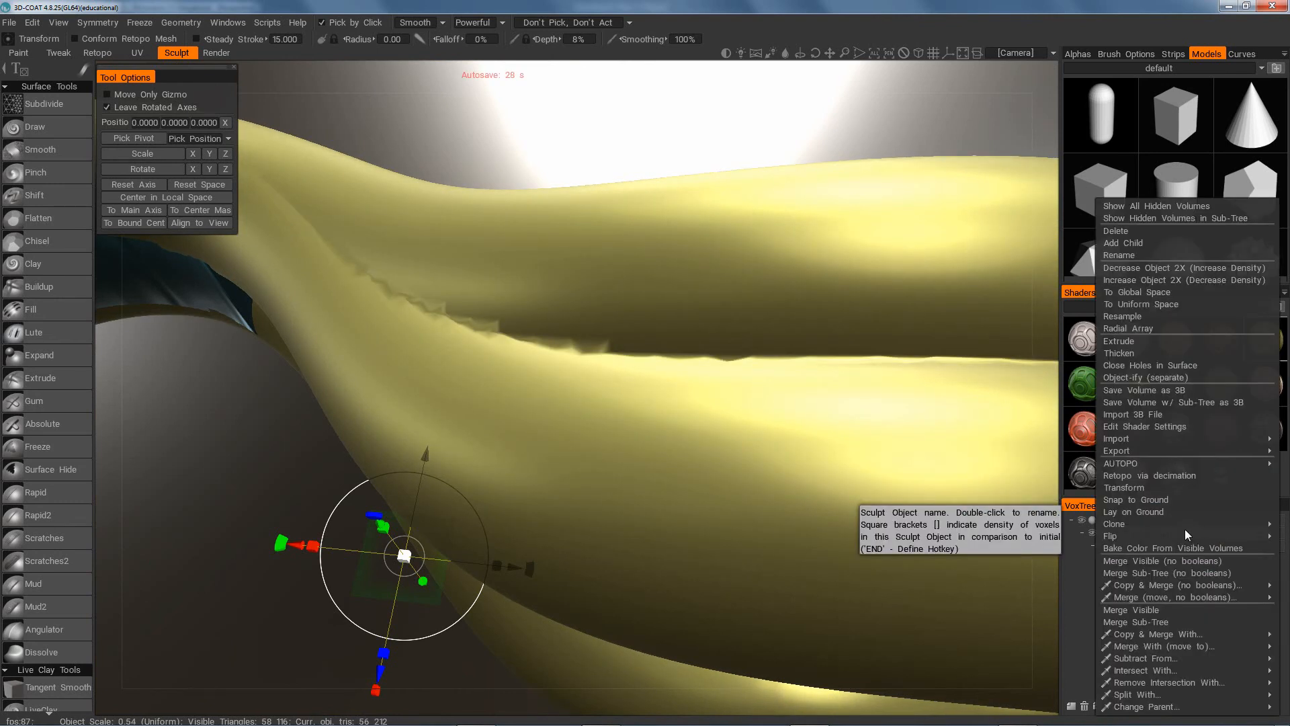
pyautogui.click(1136, 317)
pyautogui.click(687, 388)
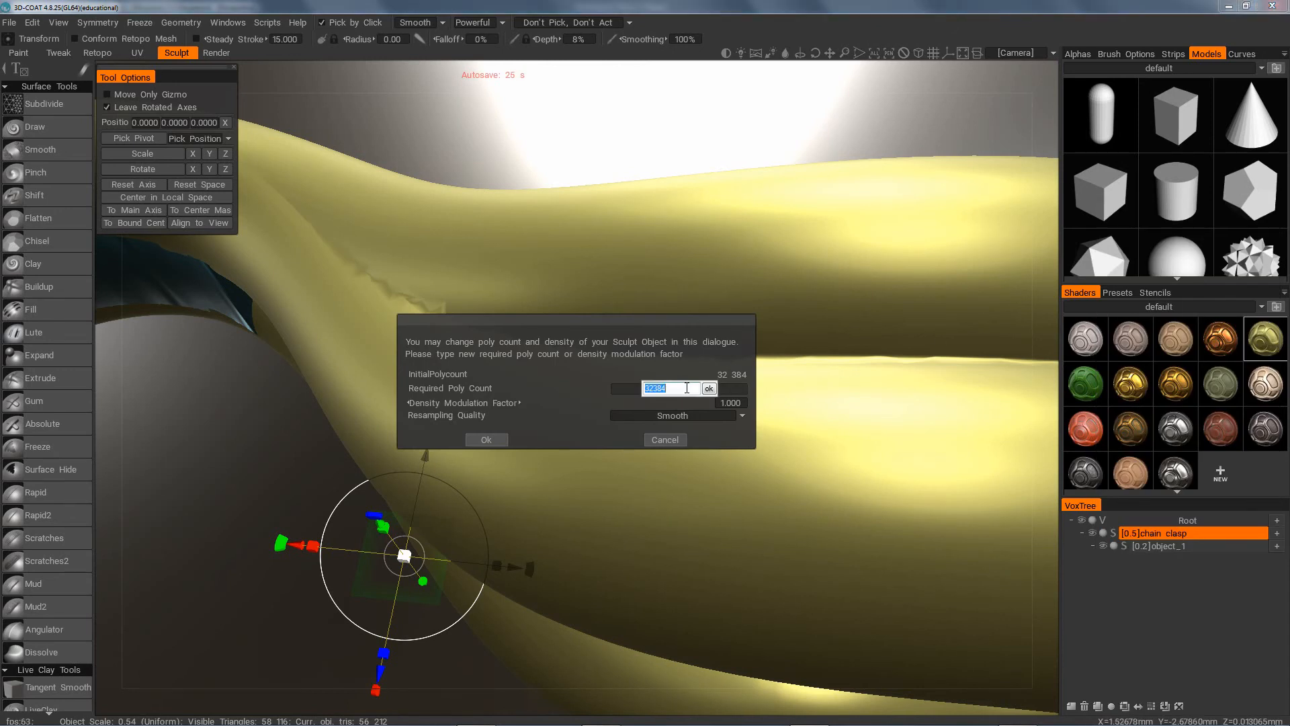
pyautogui.write('320000')
pyautogui.click(709, 389)
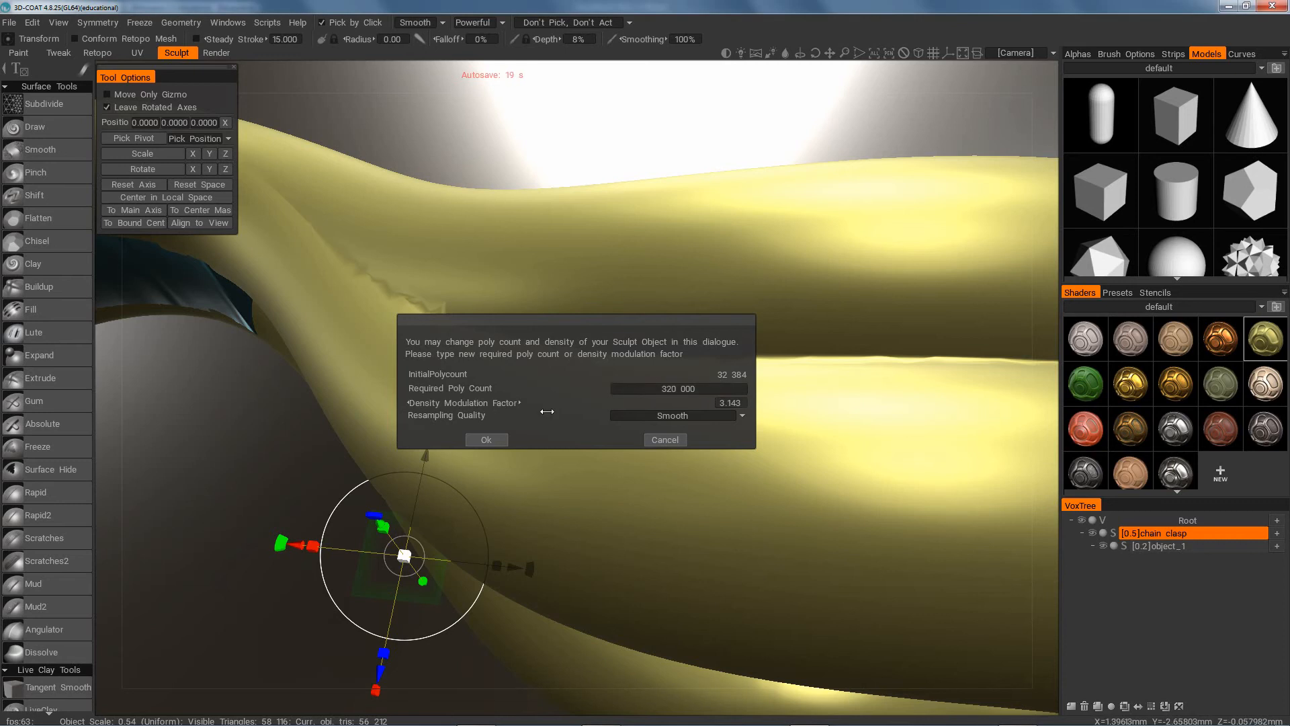
pyautogui.click(486, 439)
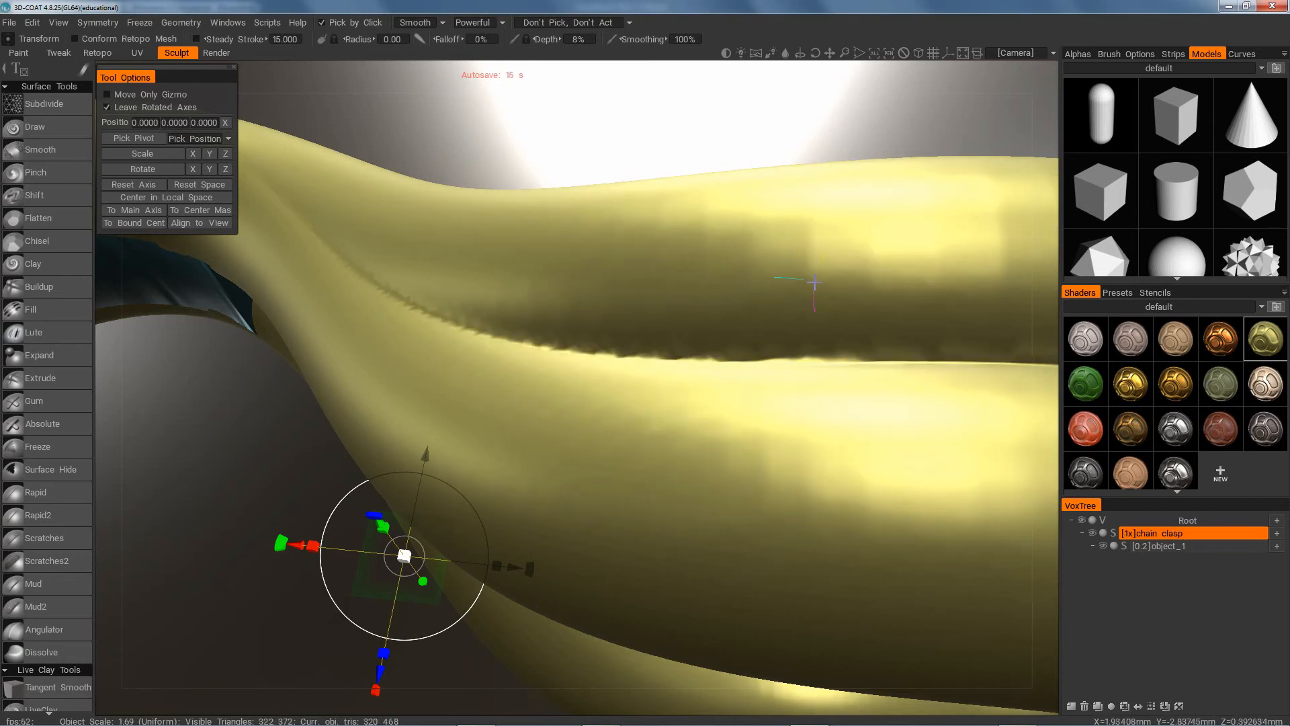
# Select the insert layer object_1 and resample it to a required poly count of 60,000 with Smooth quality
pyautogui.scroll(-5, 743, 310)
pyautogui.keyDown('alt'); pyautogui.moveTo(726, 317); pyautogui.dragTo(698, 327, button='right'); pyautogui.keyUp('alt')
pyautogui.keyDown('alt'); pyautogui.moveTo(914, 254); pyautogui.dragTo(860, 344); pyautogui.keyUp('alt')
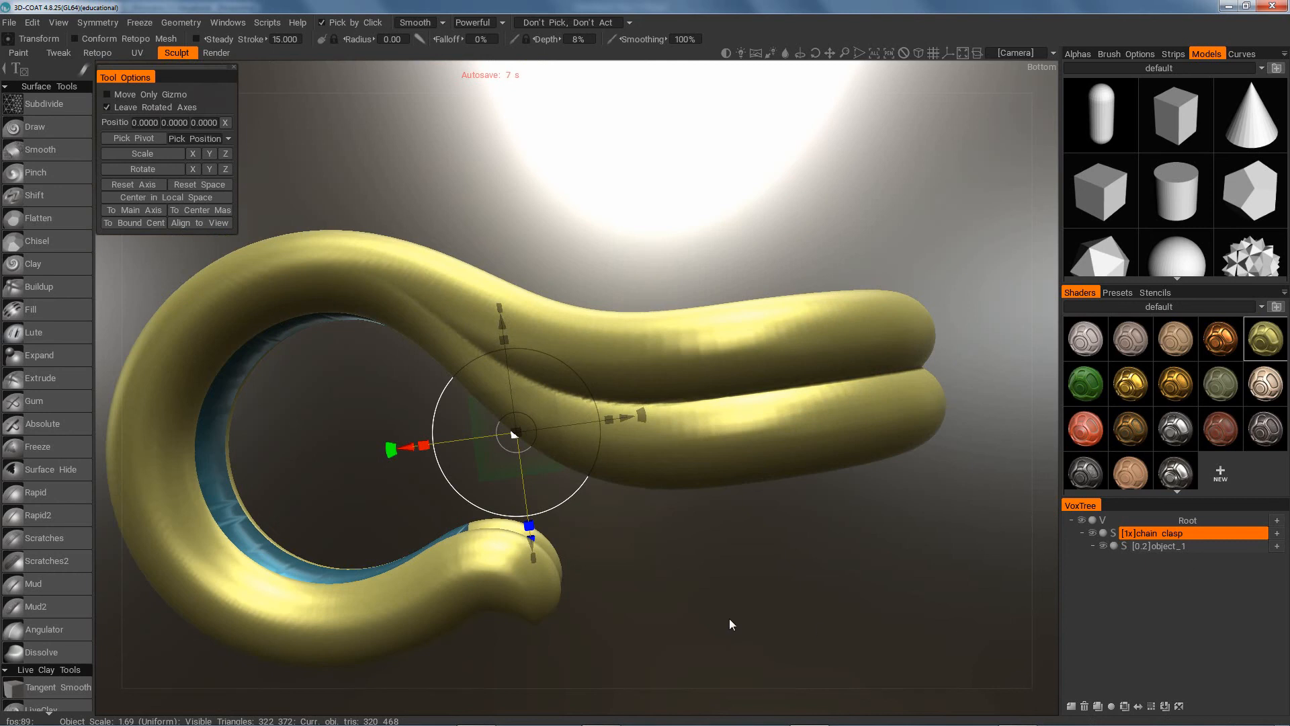
pyautogui.moveTo(731, 614); pyautogui.dragTo(749, 407)
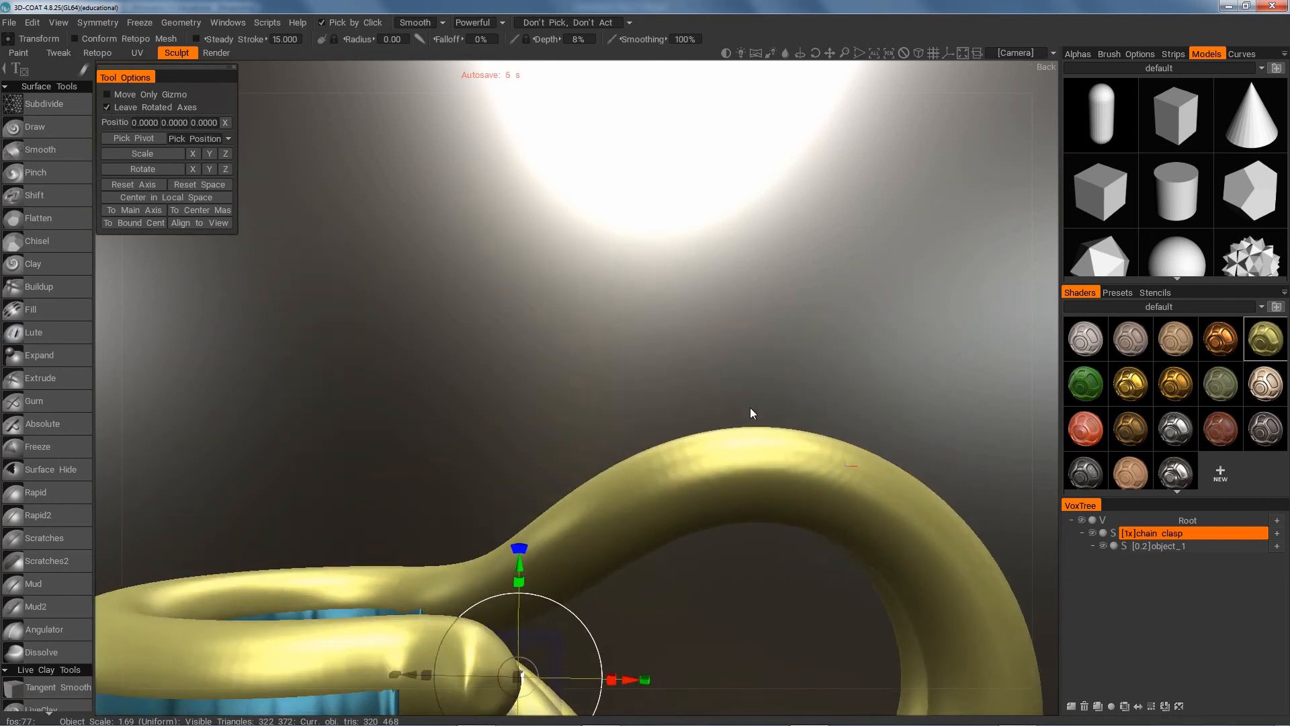
pyautogui.moveTo(409, 490); pyautogui.dragTo(555, 323)
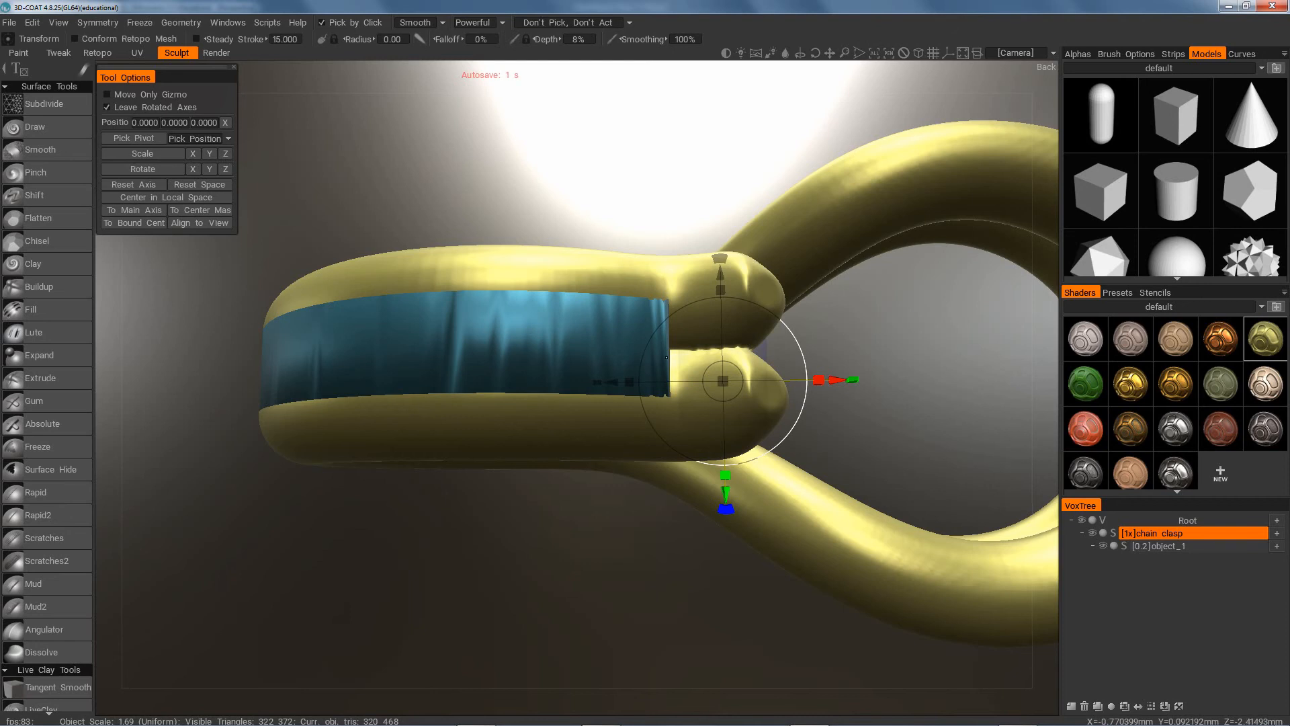
pyautogui.click(1180, 548)
pyautogui.rightClick(1177, 543)
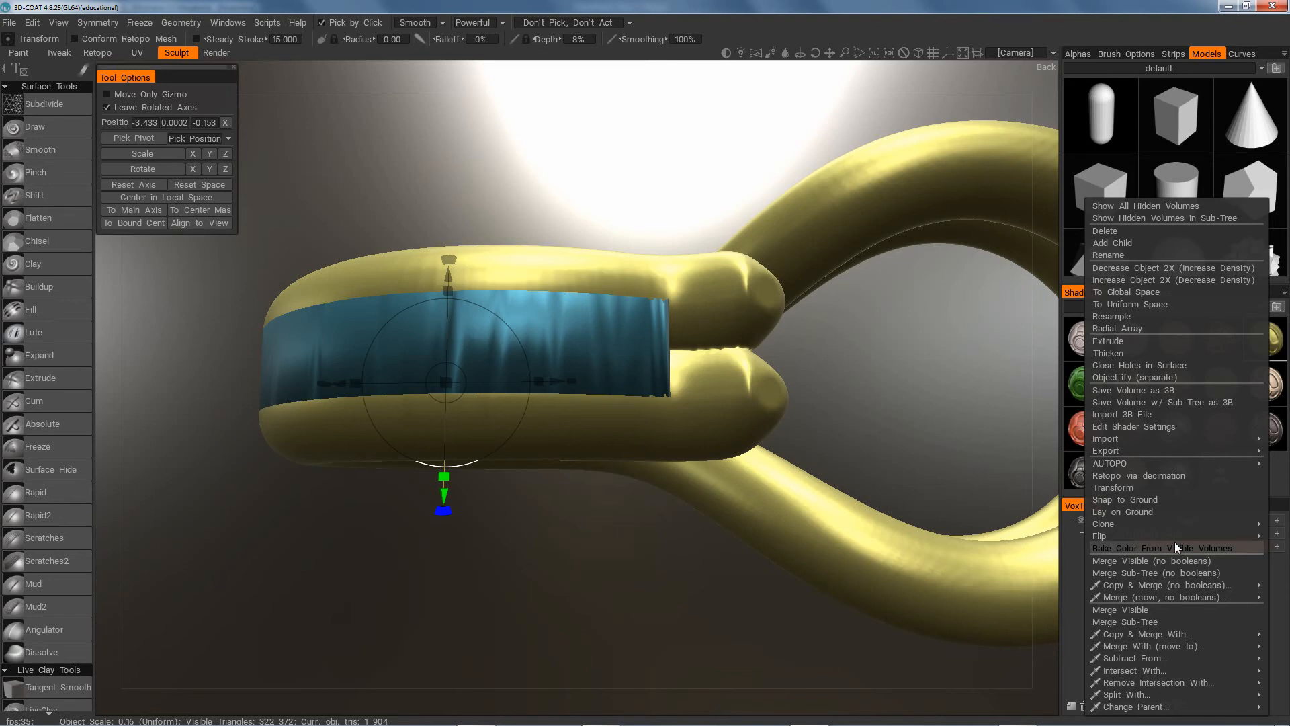
pyautogui.click(1159, 318)
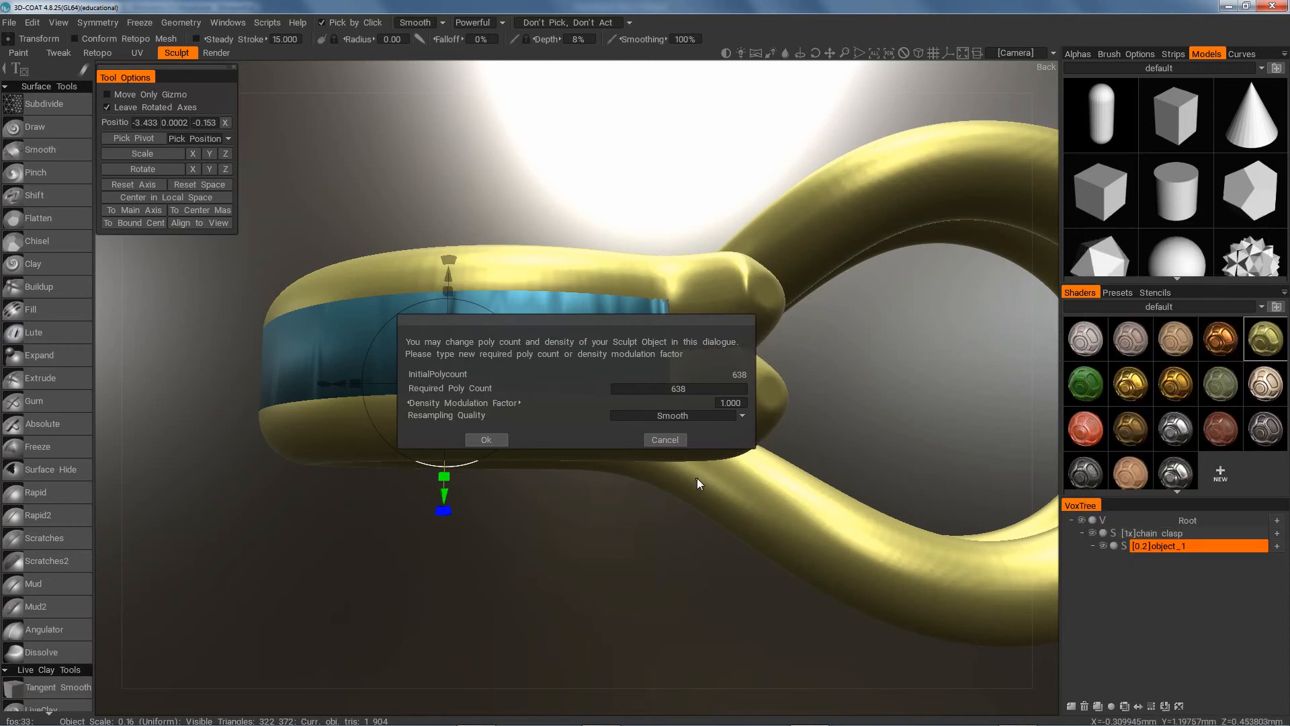
pyautogui.click(688, 389)
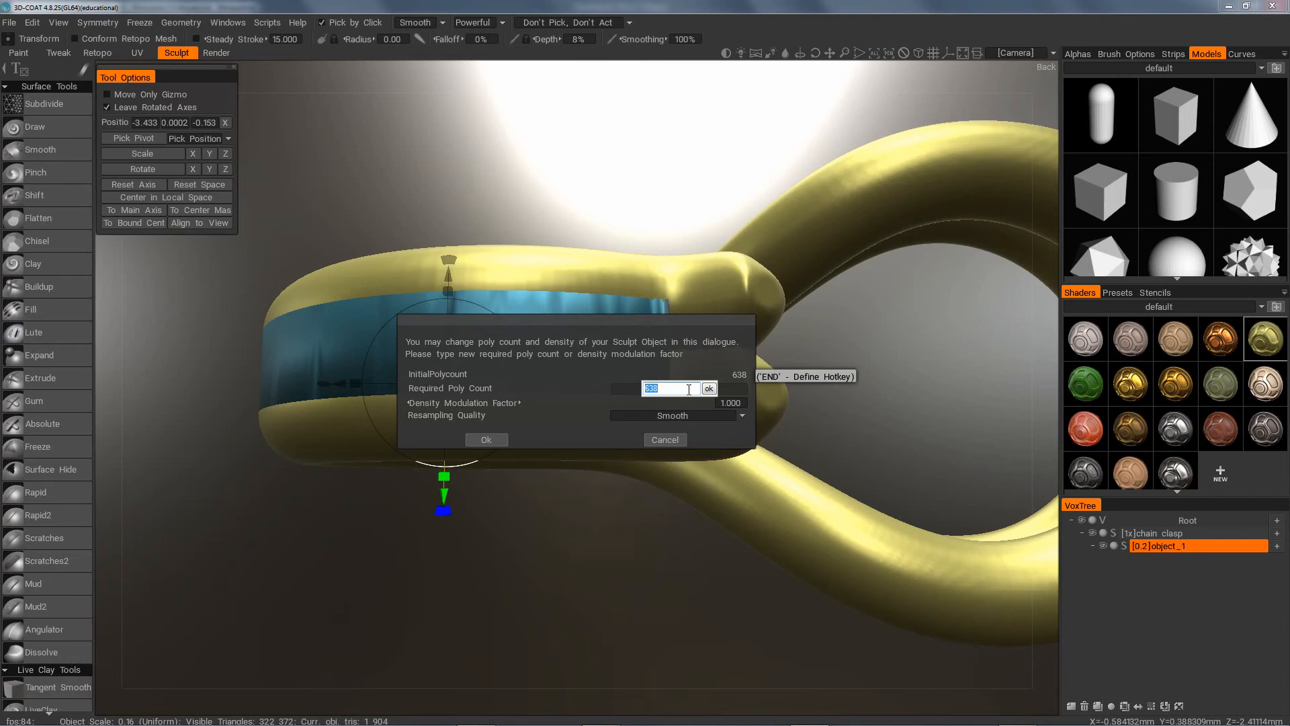
pyautogui.write('60000')
pyautogui.click(708, 388)
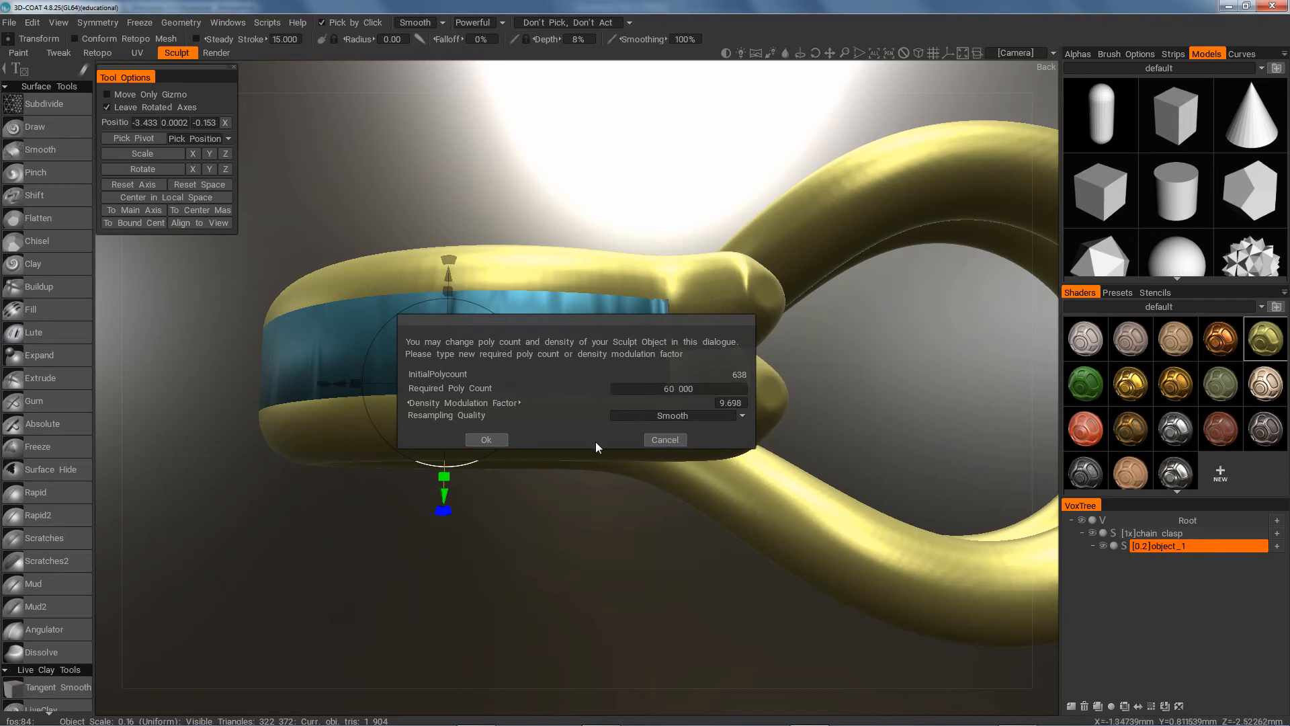
pyautogui.click(498, 439)
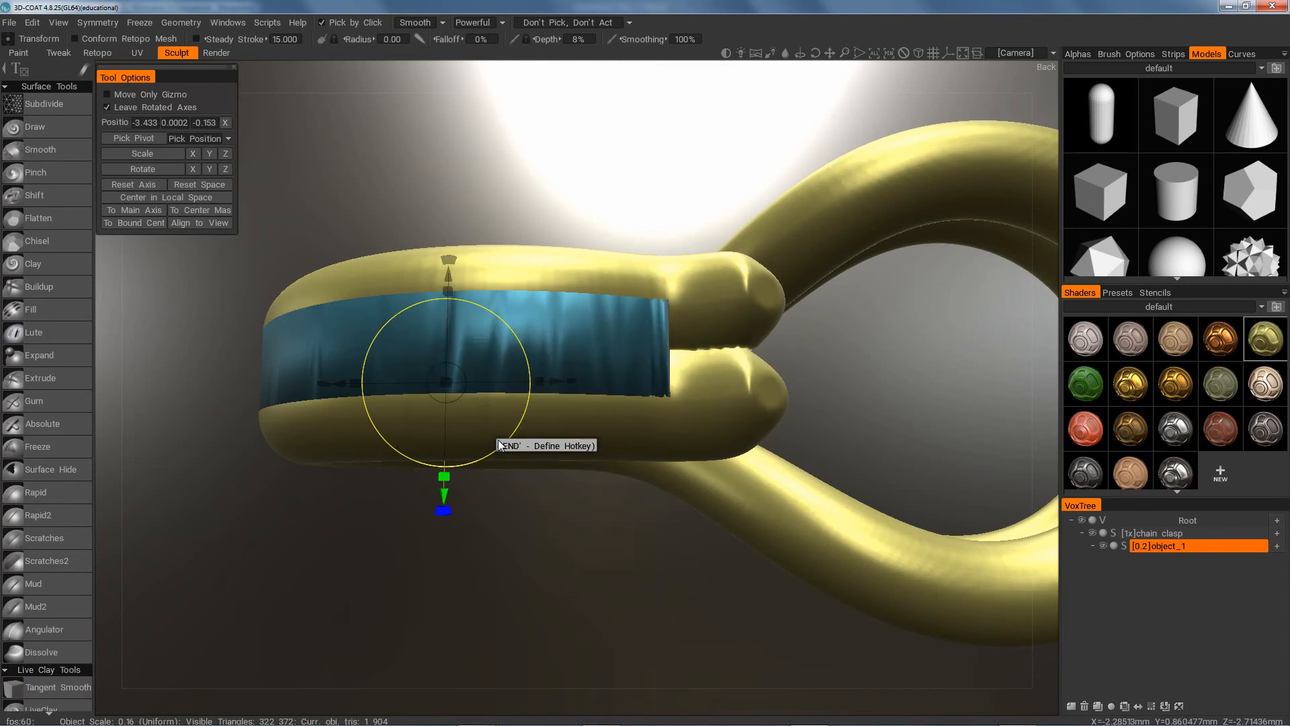
pyautogui.moveTo(600, 533); pyautogui.dragTo(604, 534, button='right')
pyautogui.moveTo(604, 534); pyautogui.dragTo(657, 518)
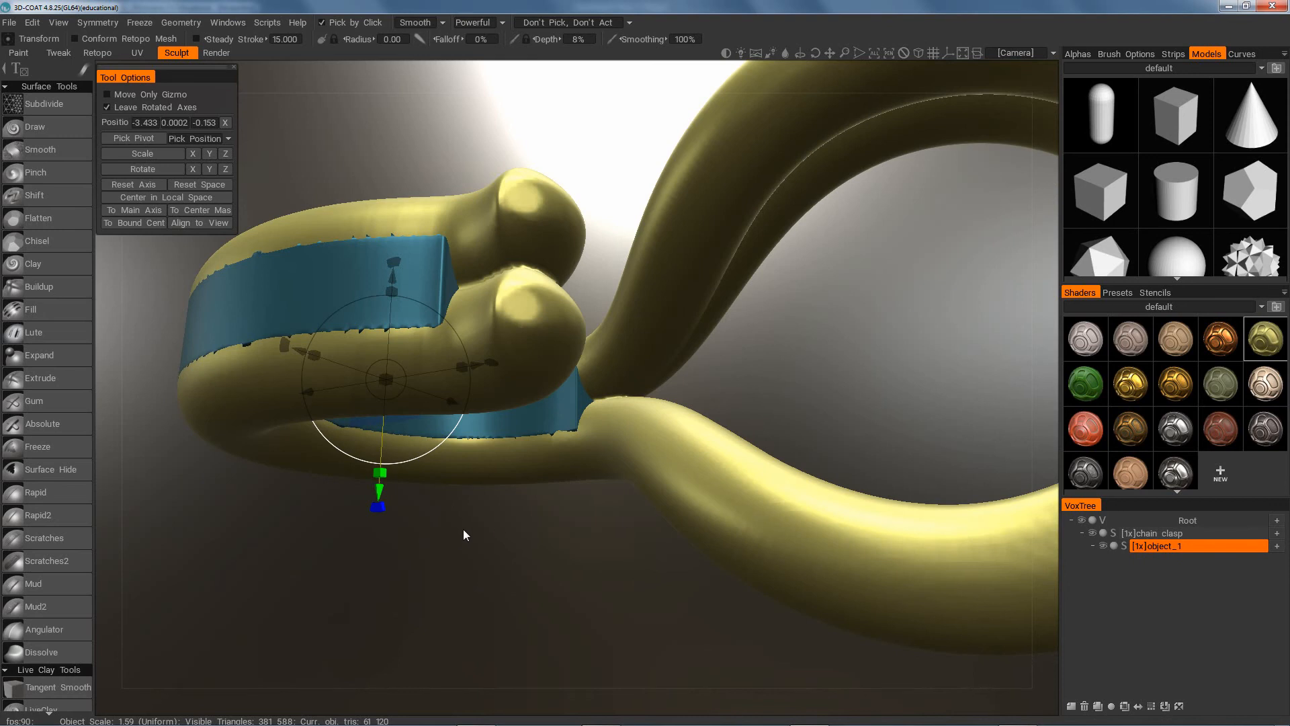
# Undo the insert's 60,000-poly resampling and resample object_1 to a required poly count of 120,000 with Smooth quality
pyautogui.moveTo(467, 528); pyautogui.dragTo(418, 573)
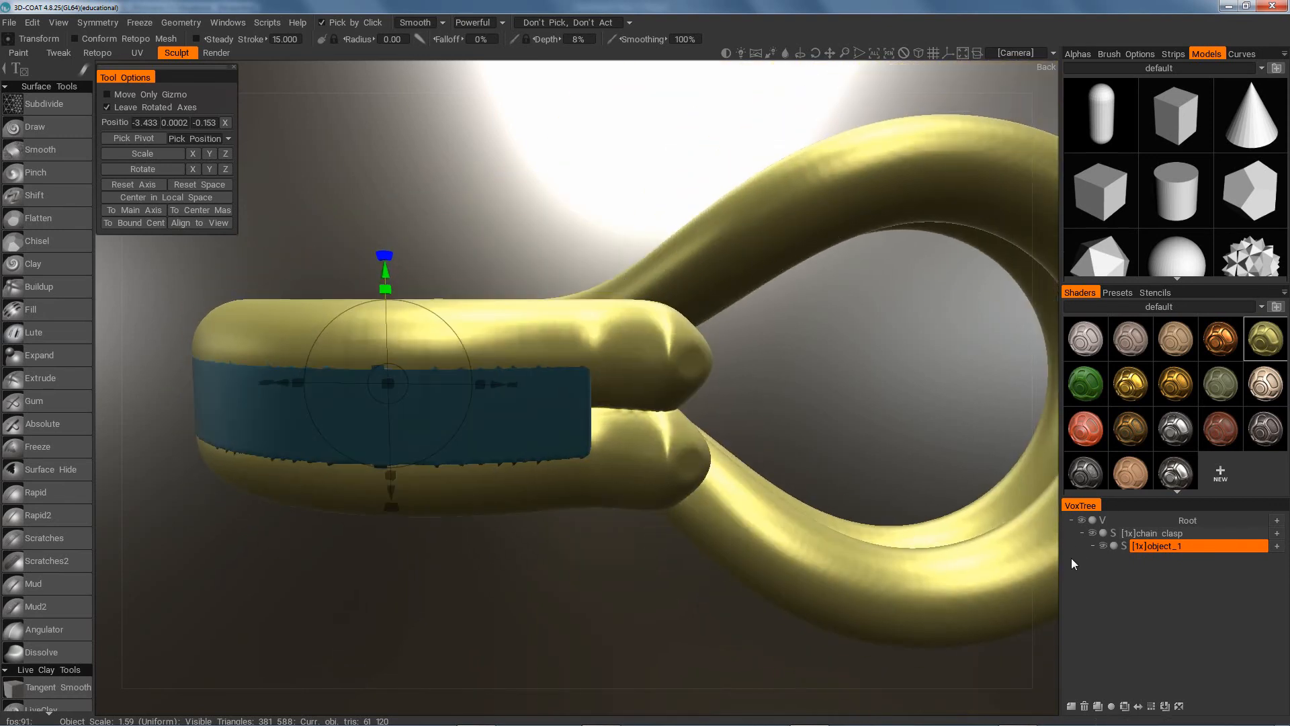
pyautogui.hotkey('ctrl', 'z')
pyautogui.rightClick(1177, 546)
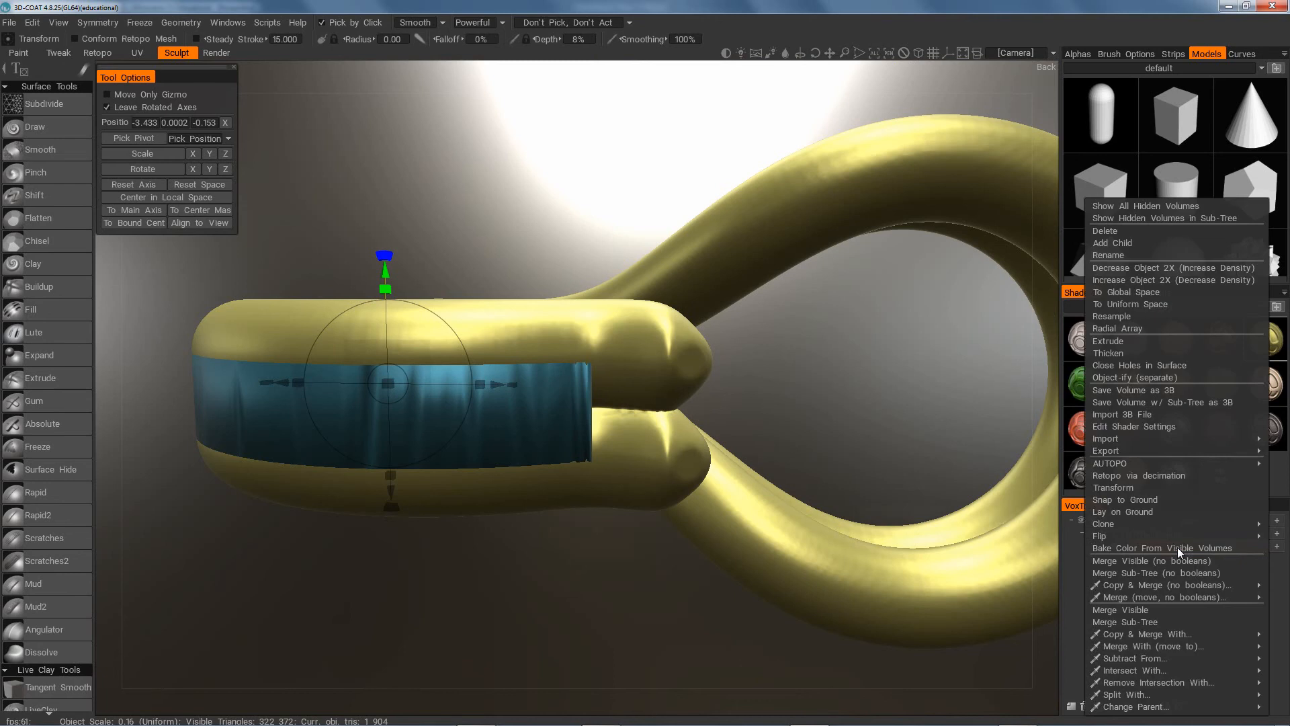
pyautogui.click(1120, 316)
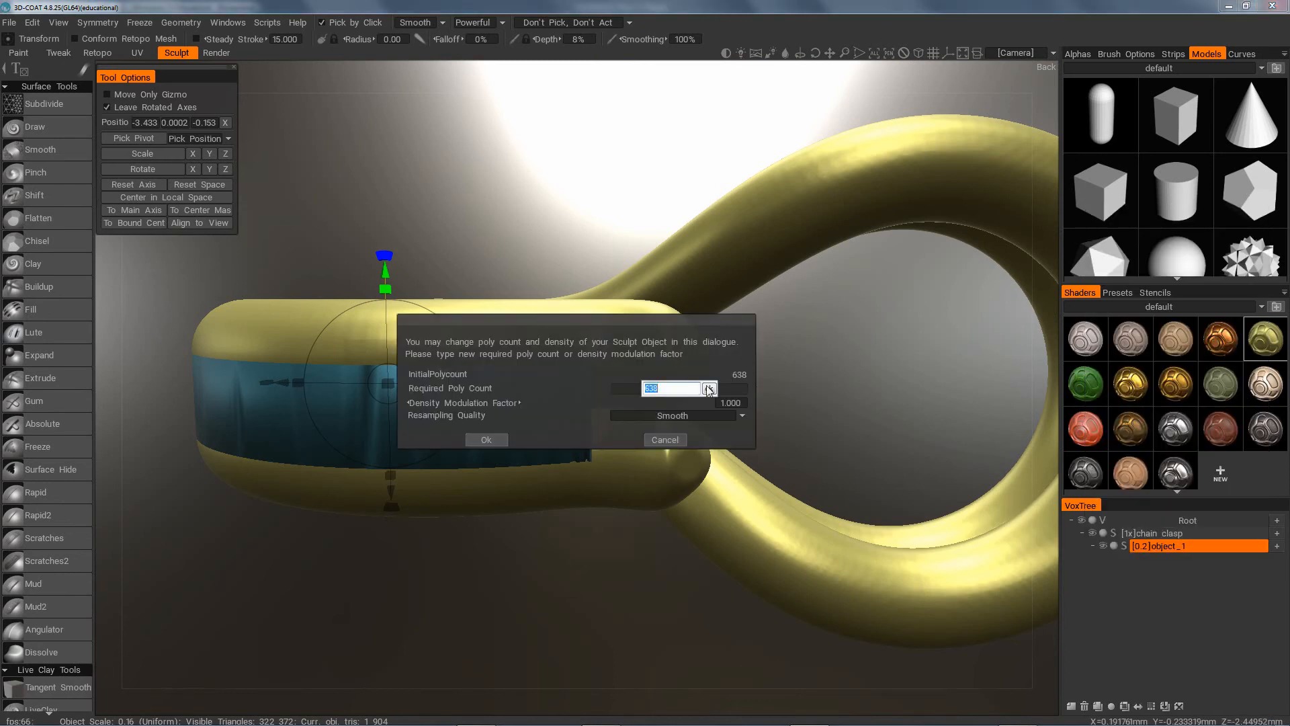
pyautogui.write('120000')
pyautogui.click(709, 388)
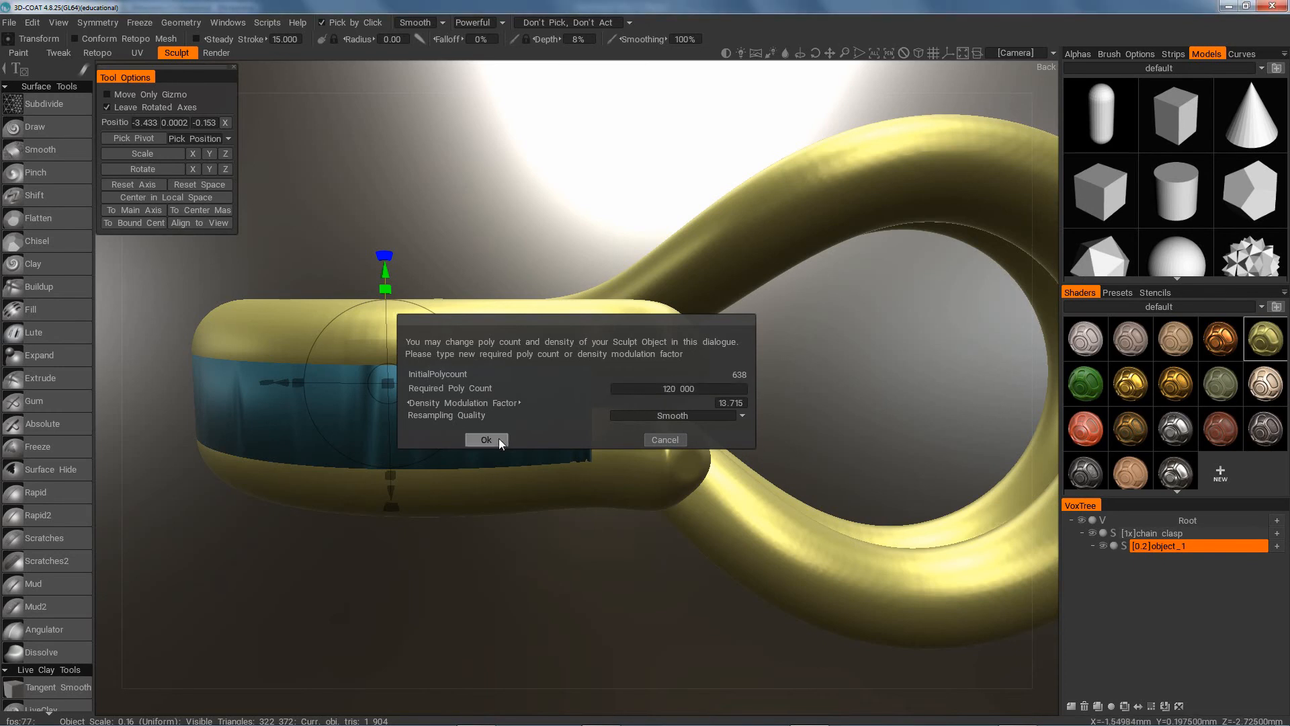
pyautogui.click(499, 438)
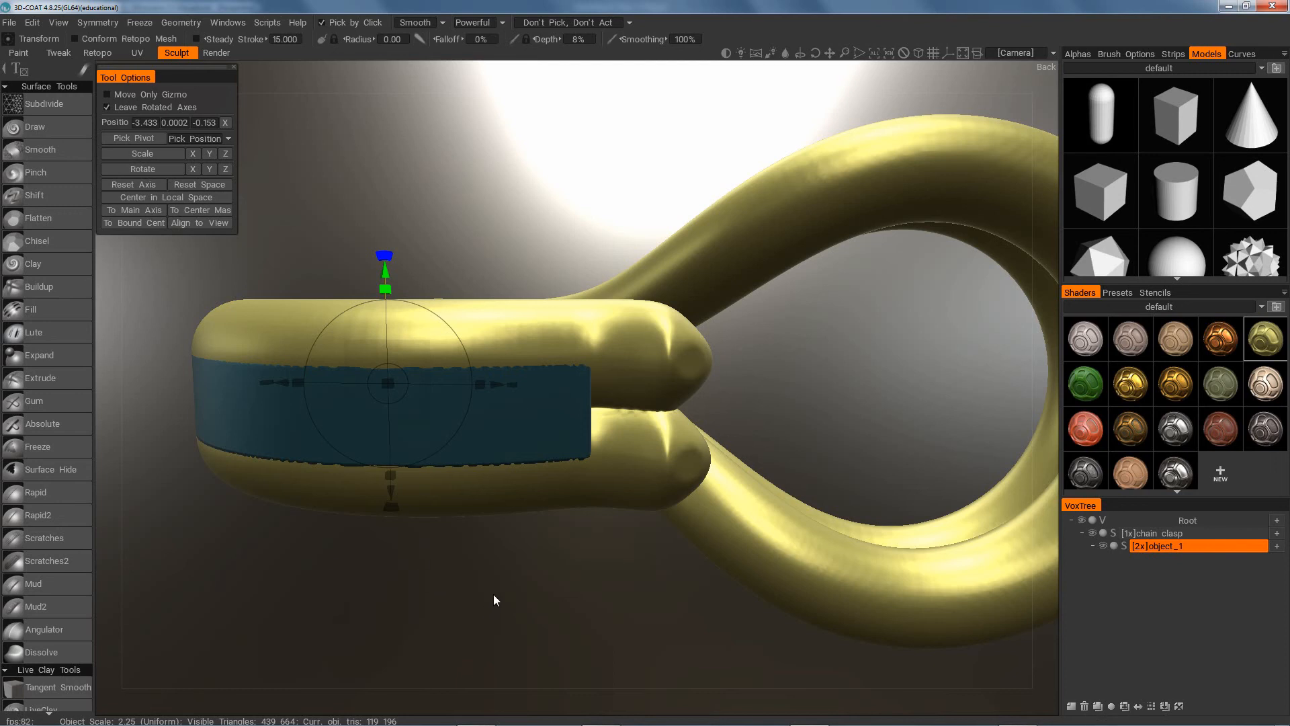
# Clone the chain clasp layer together with its insert sublayer, collapse both trees and hide the clone
pyautogui.scroll(-2, 496, 588)
pyautogui.scroll(1, 498, 581)
pyautogui.moveTo(500, 571); pyautogui.dragTo(503, 603)
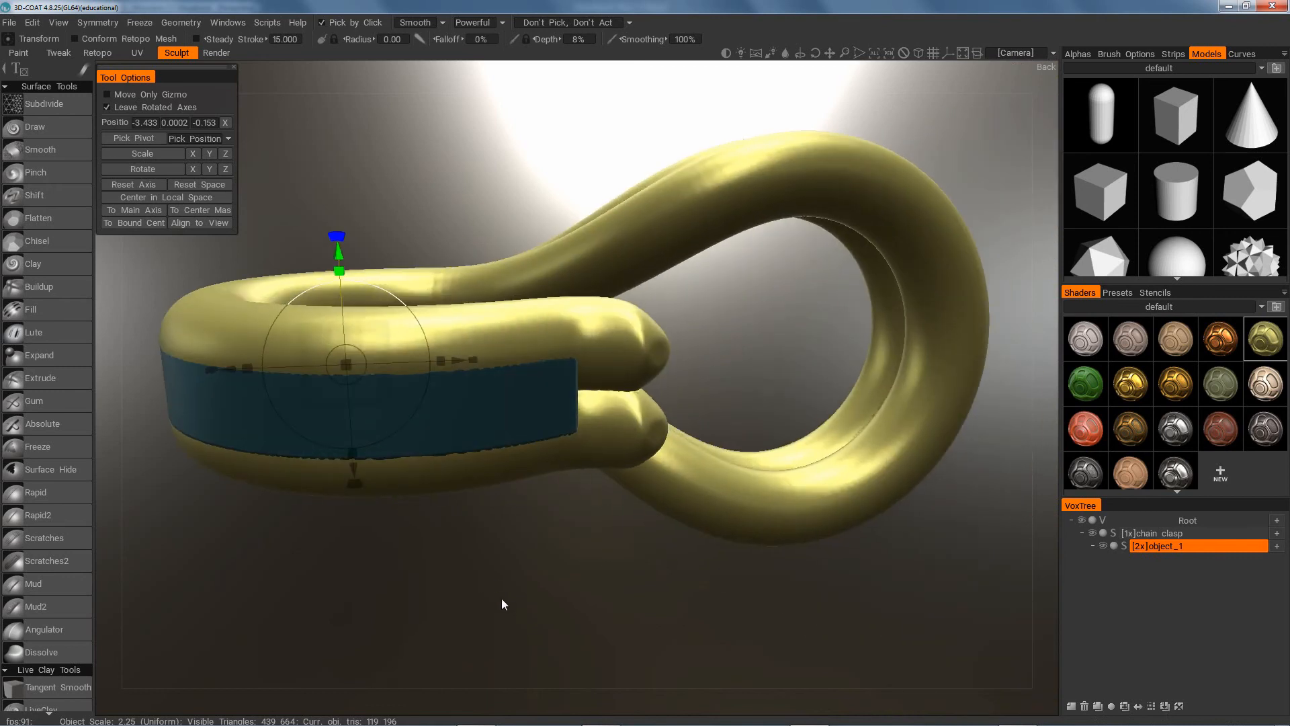
pyautogui.click(1154, 532)
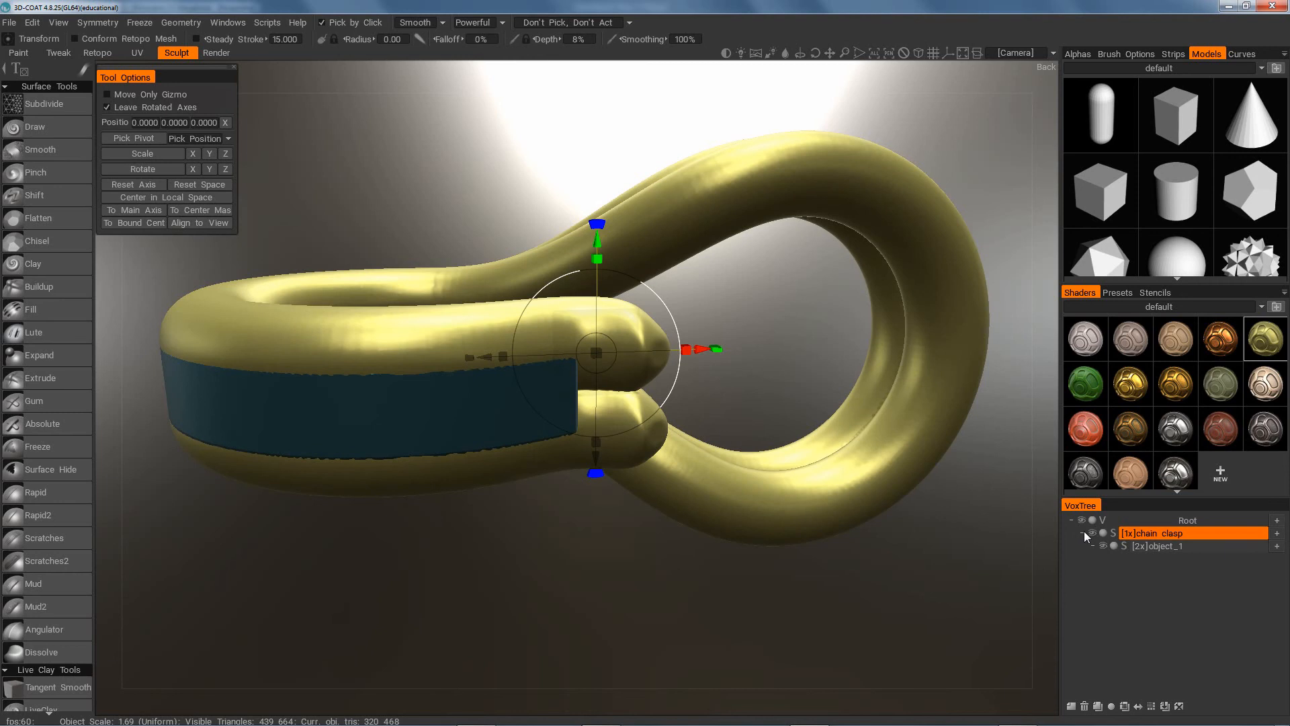
pyautogui.click(1083, 532)
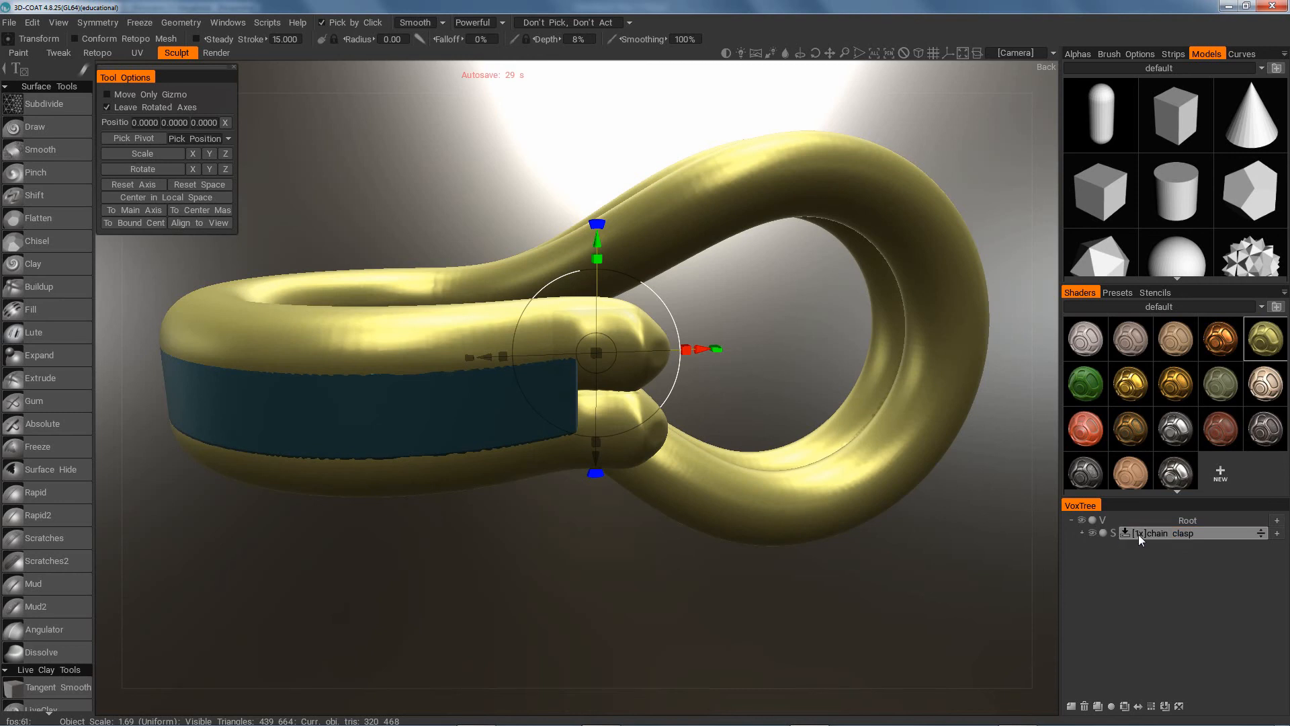
pyautogui.rightClick(1170, 534)
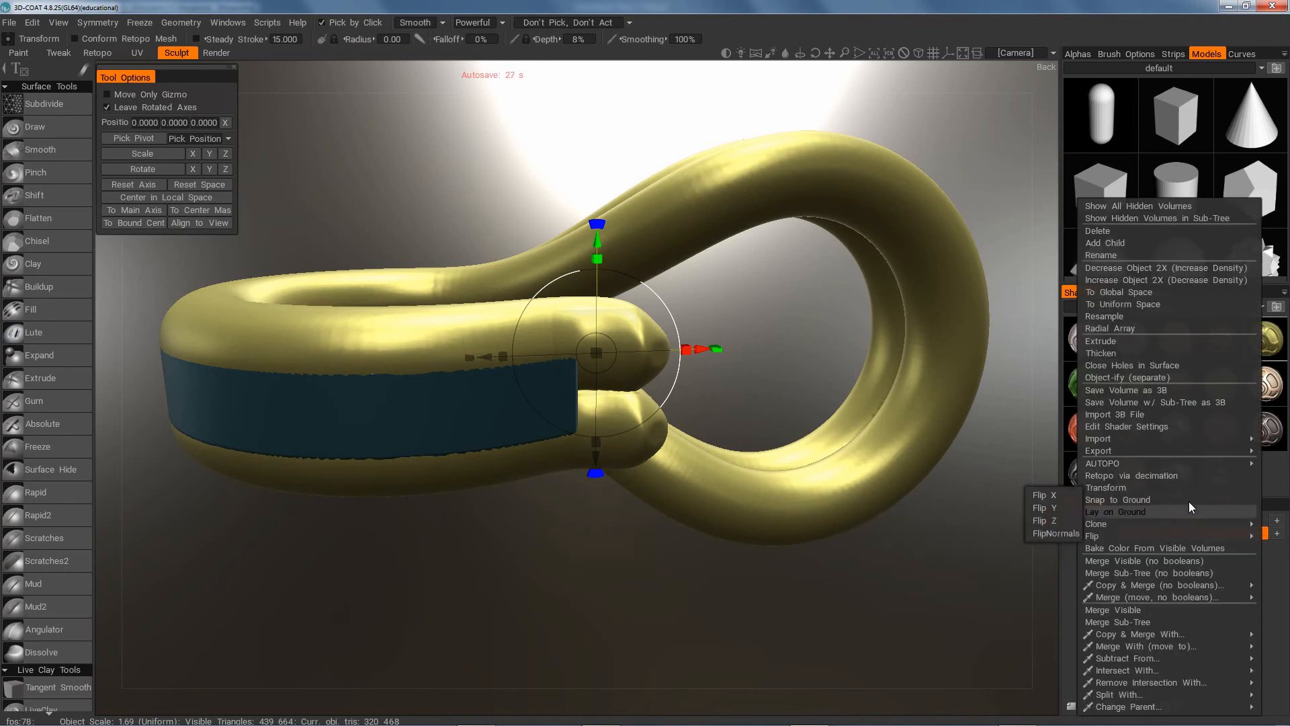
pyautogui.moveTo(1098, 525)
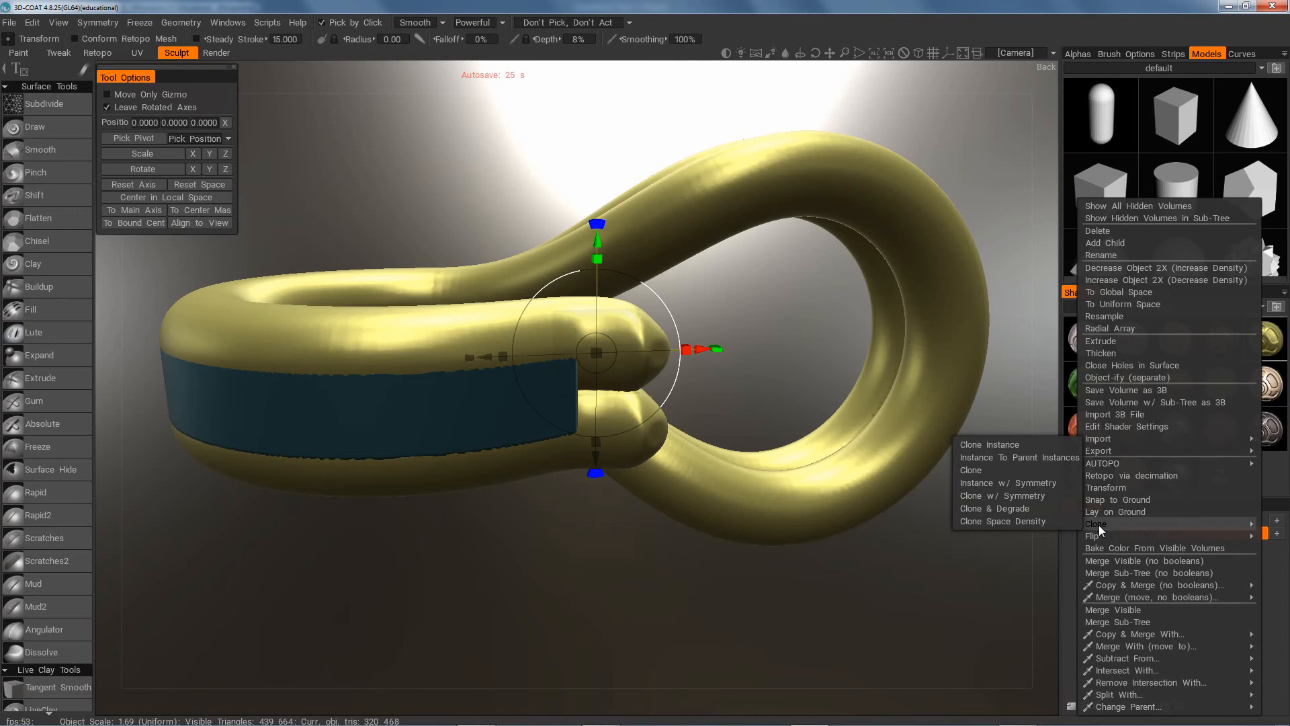
pyautogui.click(975, 469)
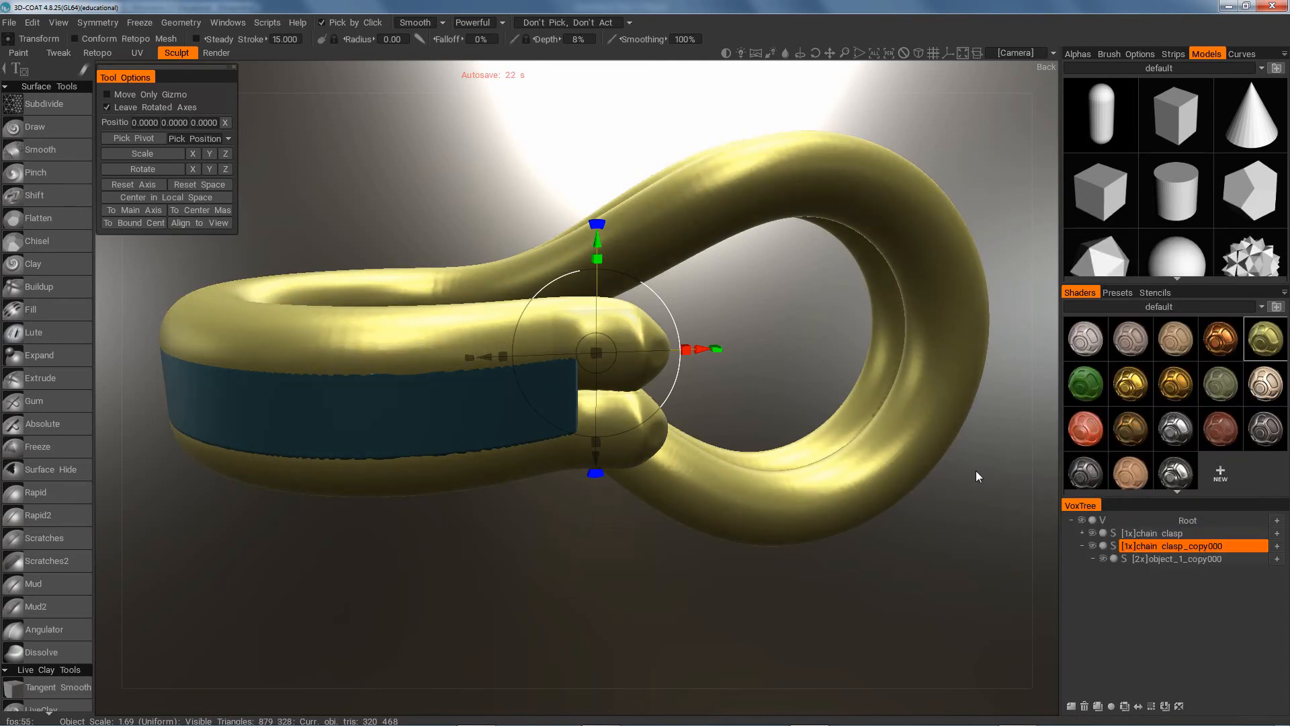
pyautogui.click(1081, 546)
pyautogui.click(1092, 546)
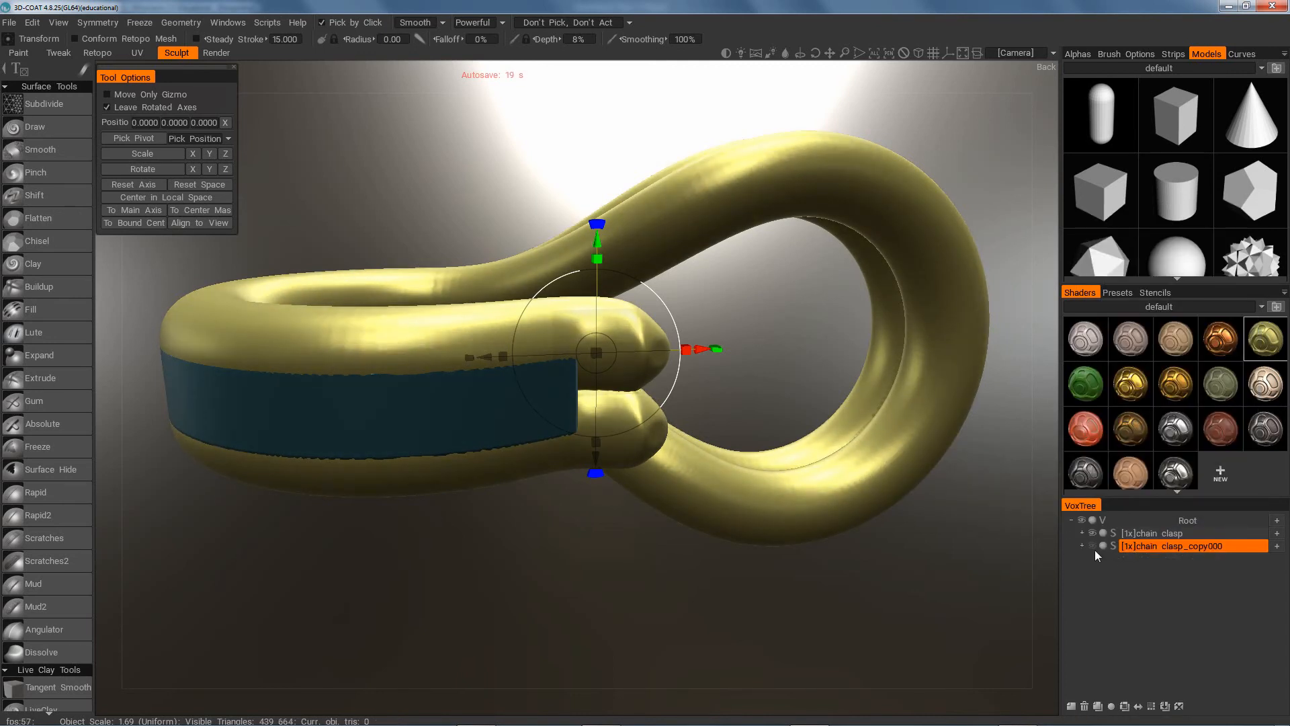
# Convert object_1 to voxels at a required poly count of 200,000 and the original chain clasp layer at 351,004
pyautogui.moveTo(942, 606); pyautogui.dragTo(960, 497)
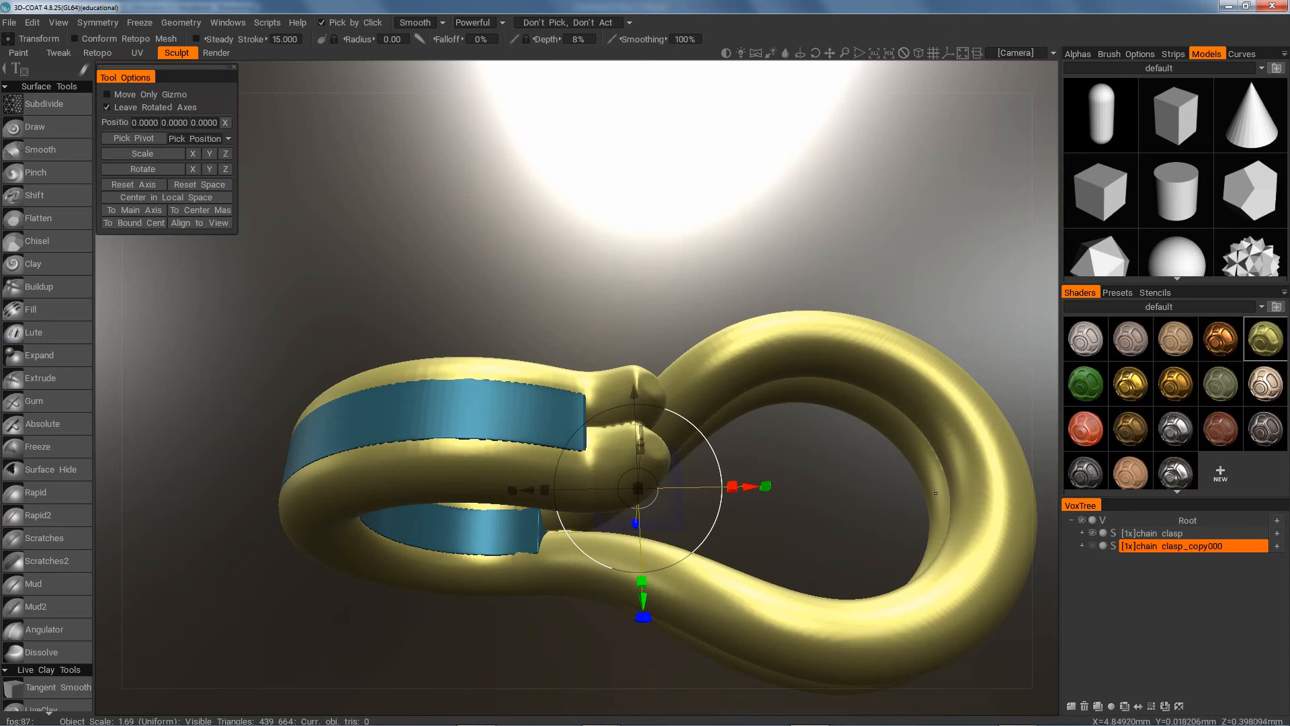
pyautogui.click(1081, 534)
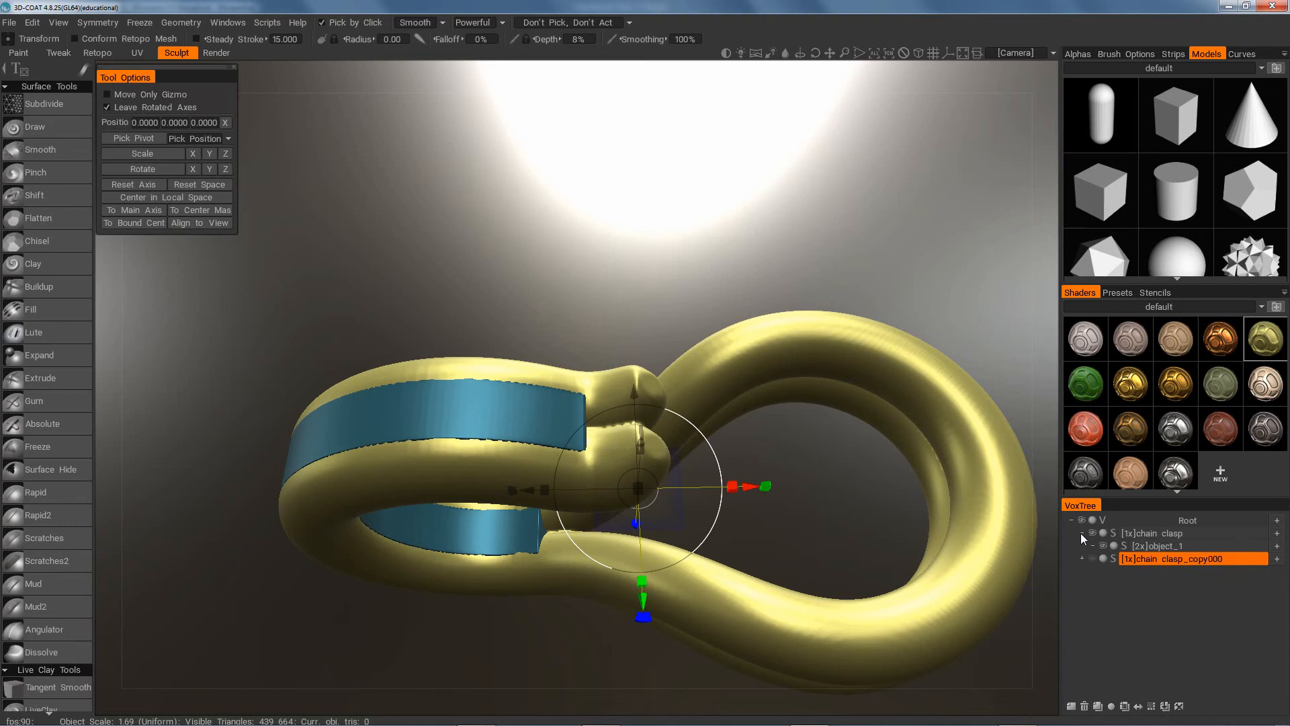
pyautogui.click(1125, 548)
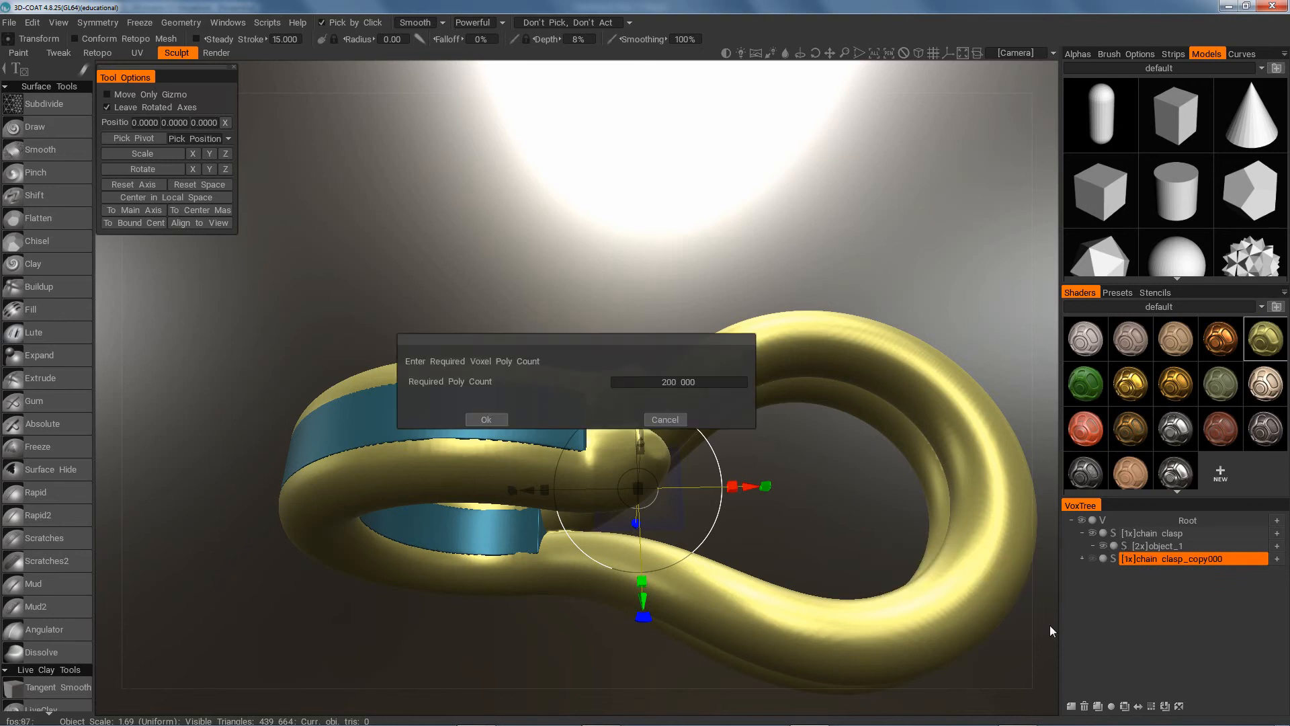
pyautogui.click(501, 420)
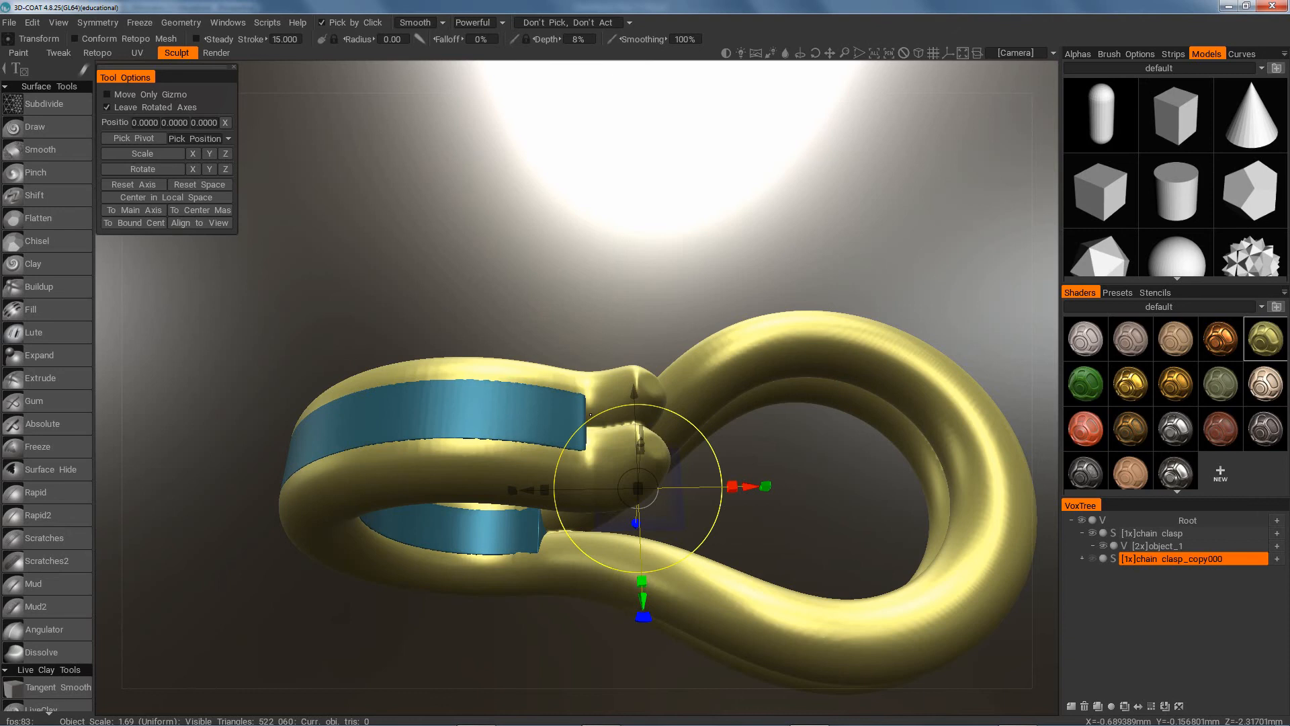
pyautogui.click(1114, 533)
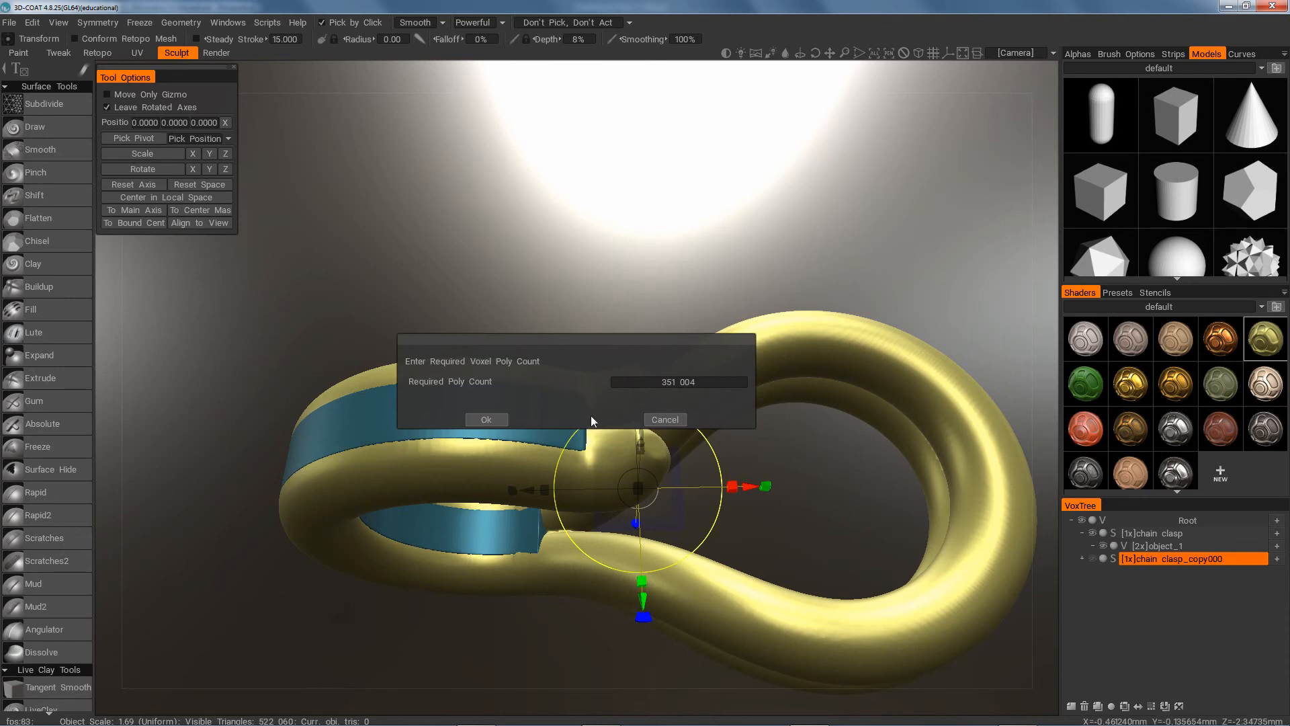
pyautogui.click(493, 420)
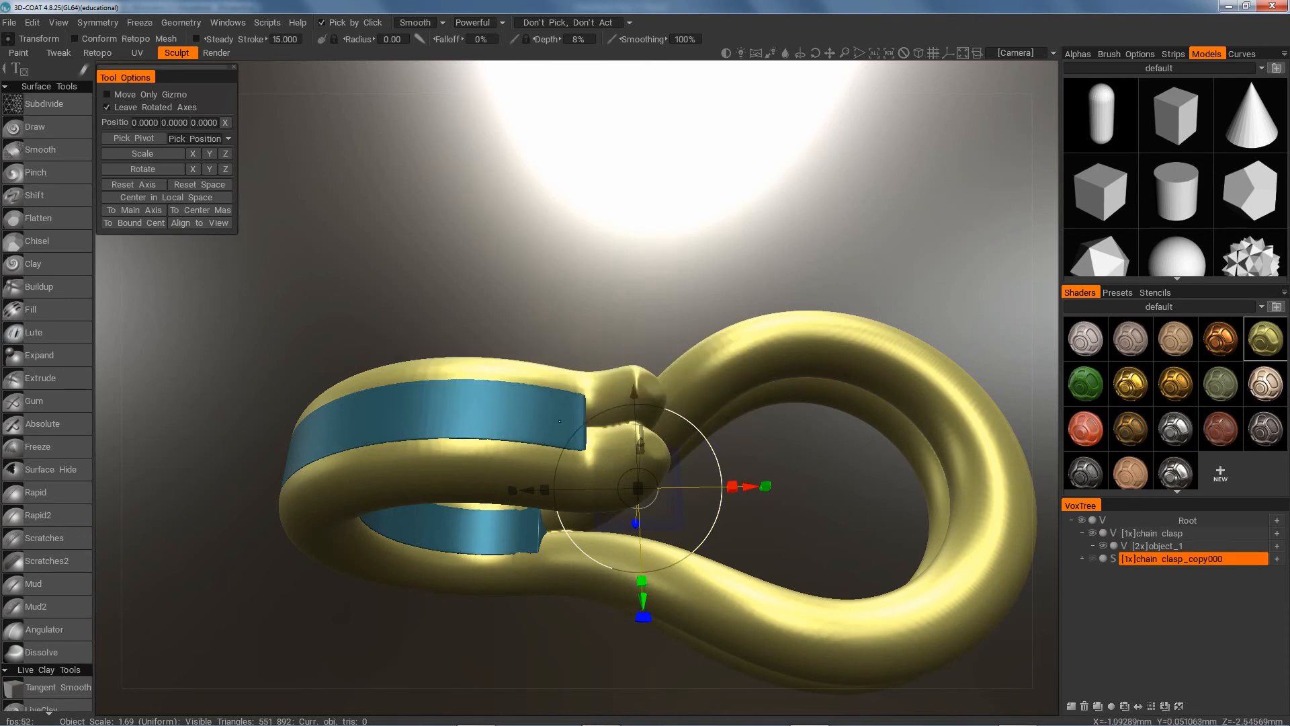
# Merge the chain clasp layer's sub-tree so the insert becomes part of the clasp volume
pyautogui.click(1158, 534)
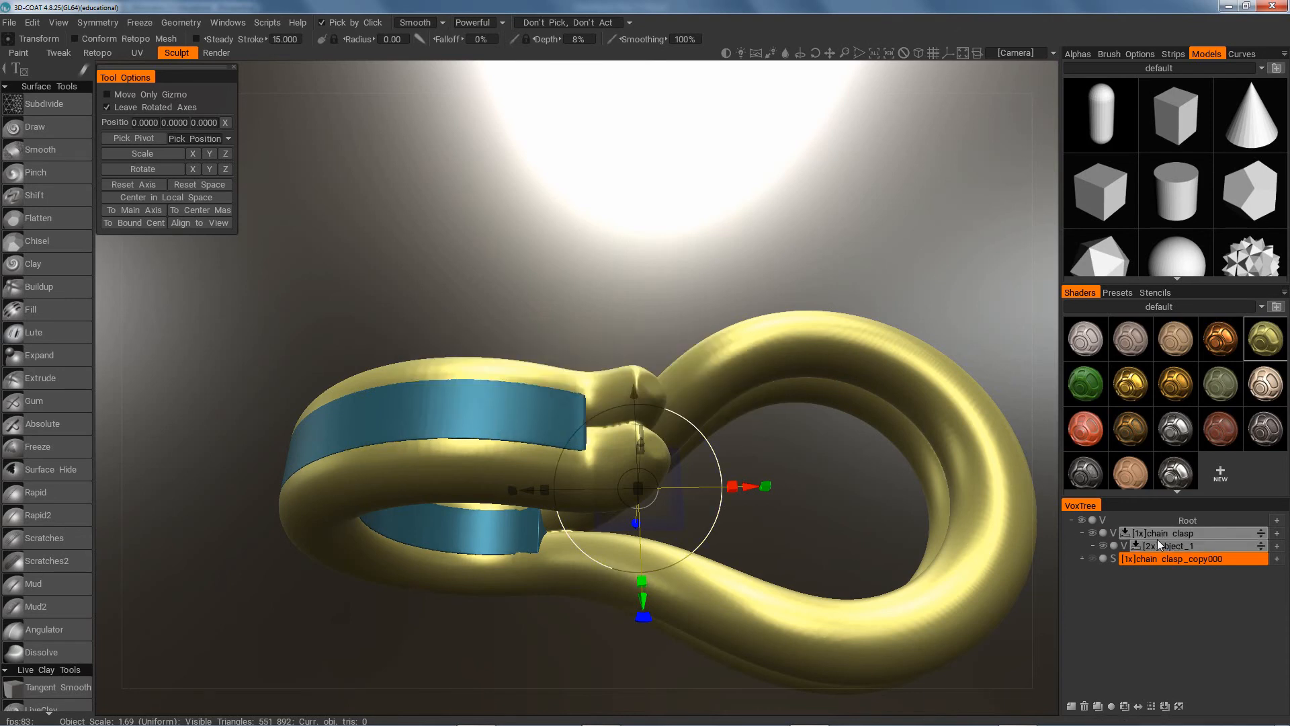
pyautogui.rightClick(1160, 532)
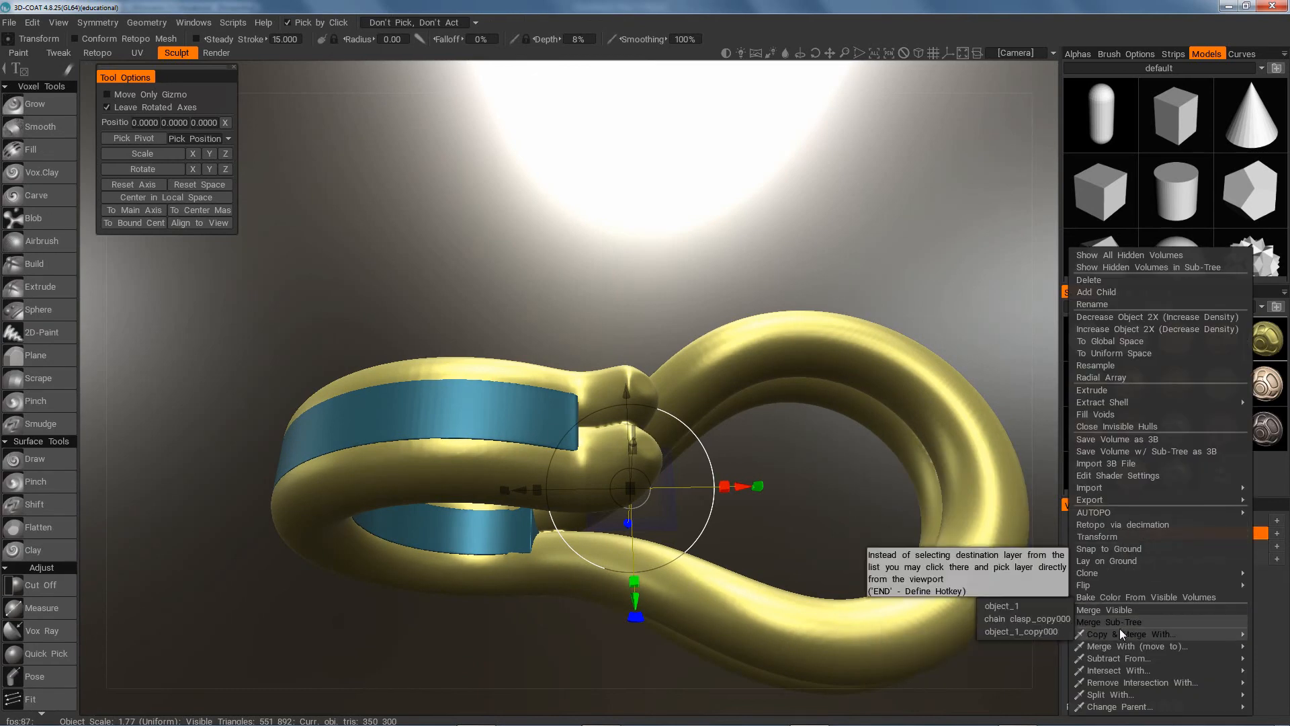
pyautogui.moveTo(1094, 643)
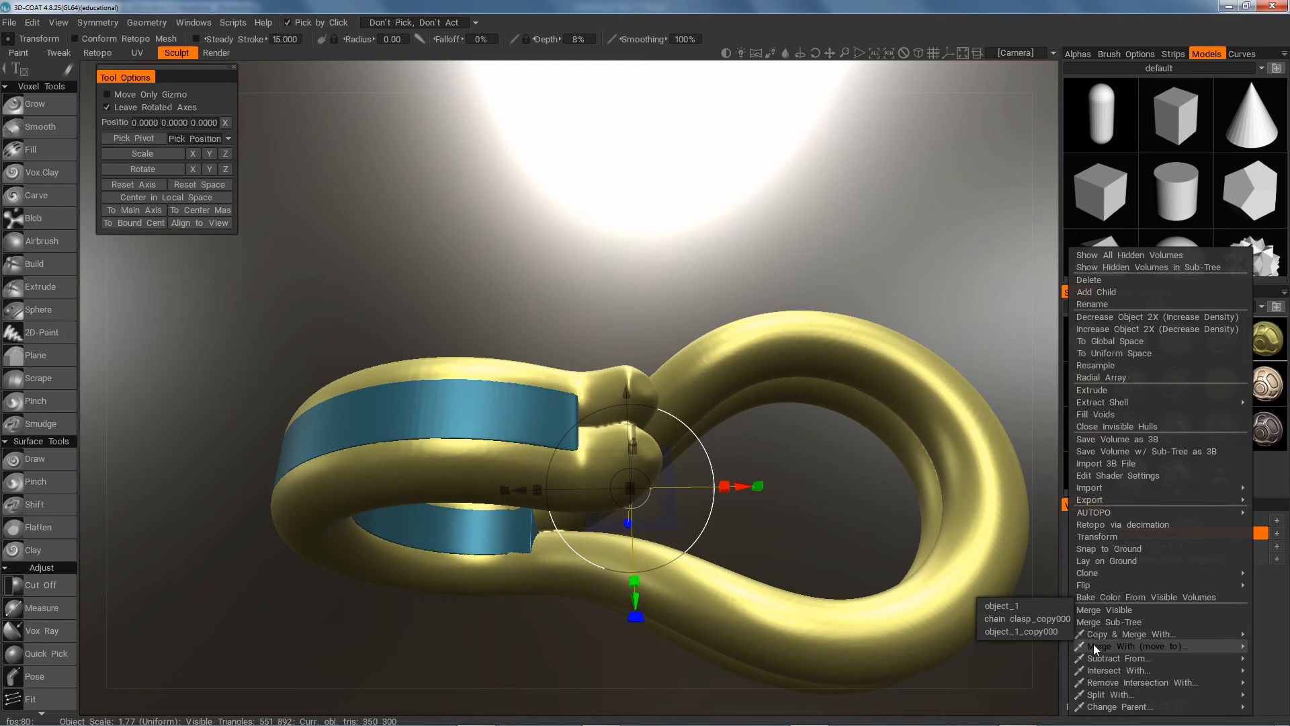
pyautogui.click(1135, 622)
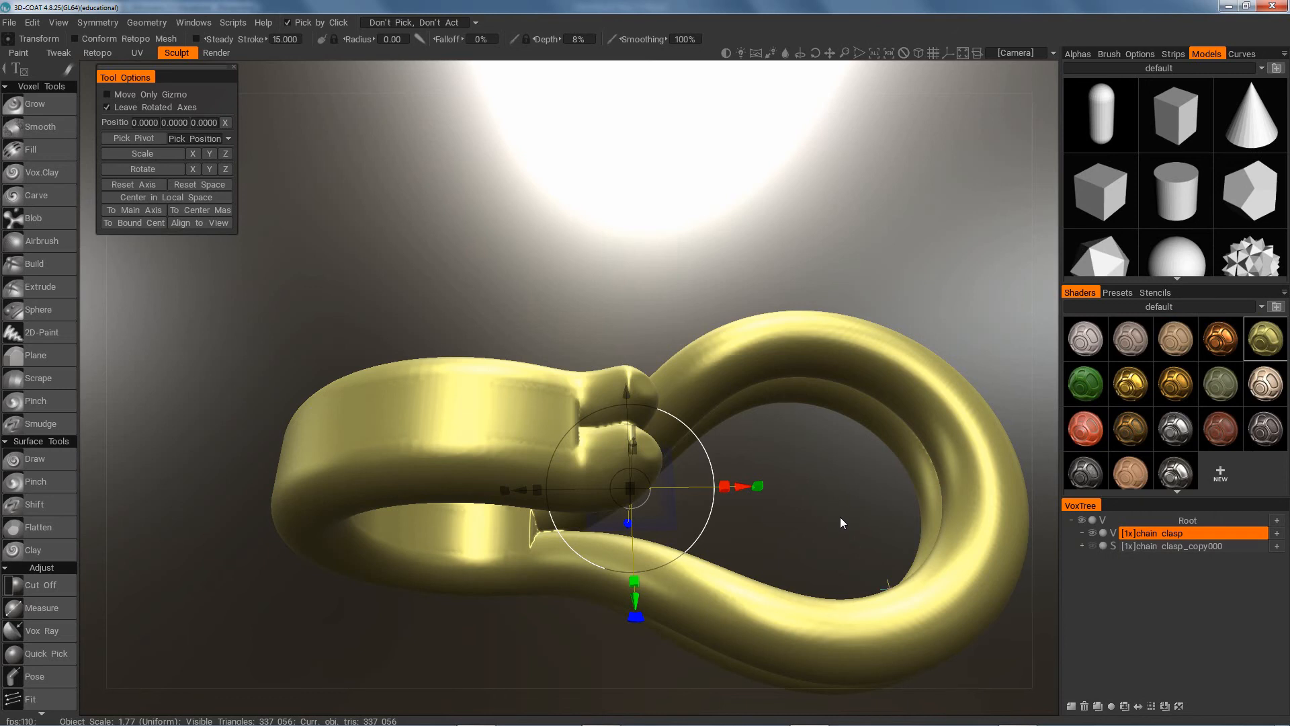
# Examine the merged clasp from several angles, especially the insert's ends and the seam between the two strands
pyautogui.moveTo(840, 517); pyautogui.dragTo(851, 412)
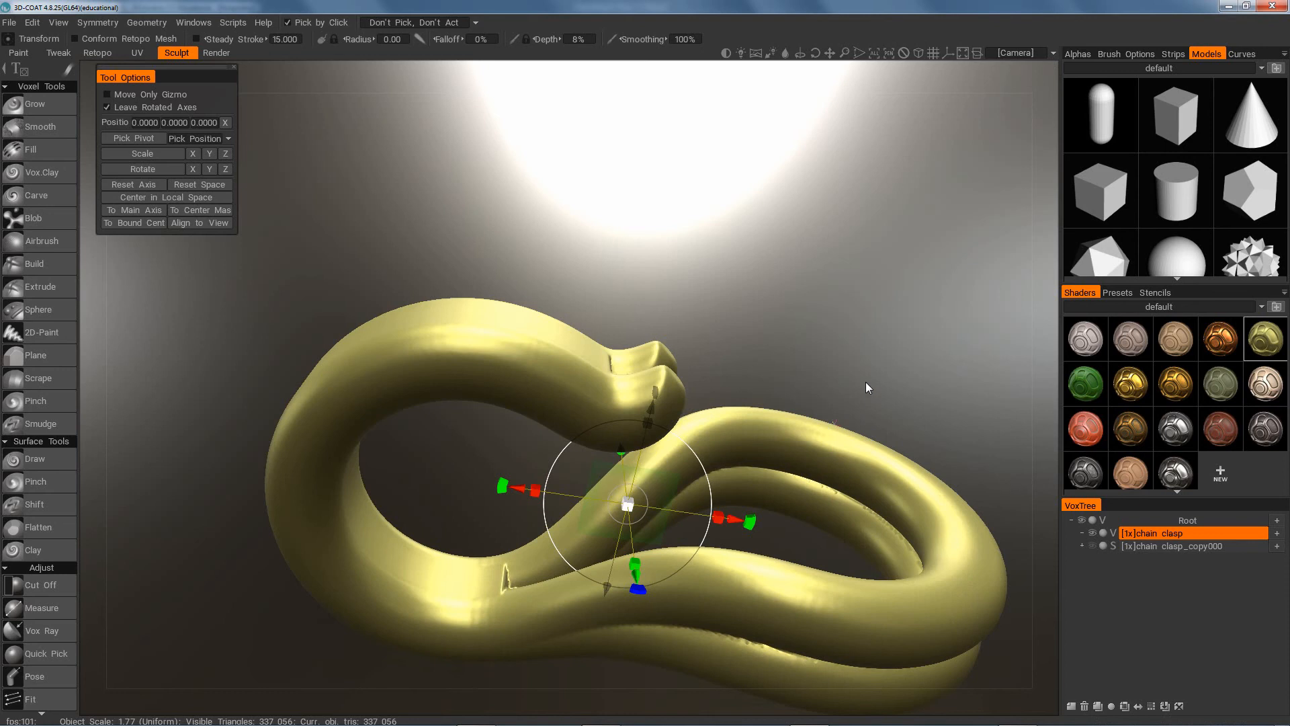
pyautogui.moveTo(865, 382); pyautogui.dragTo(821, 244, button='middle')
pyautogui.moveTo(610, 504); pyautogui.dragTo(648, 605)
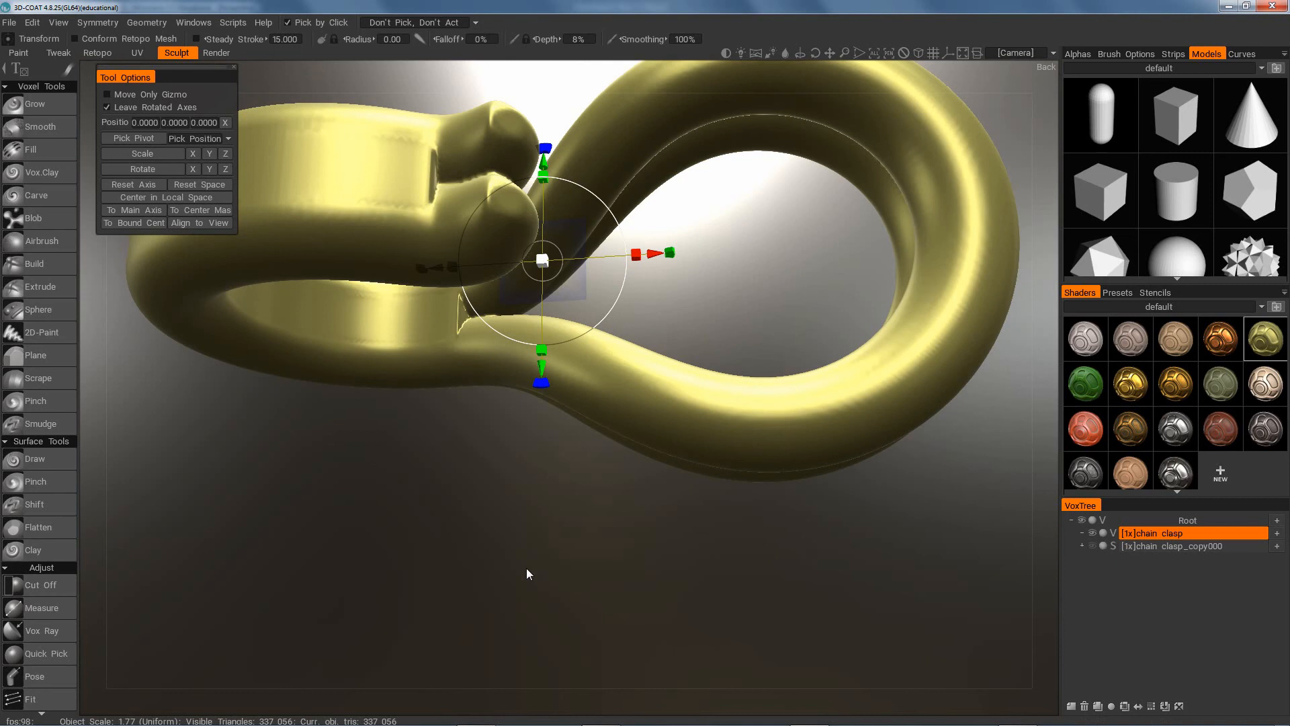
pyautogui.moveTo(527, 573); pyautogui.dragTo(576, 565)
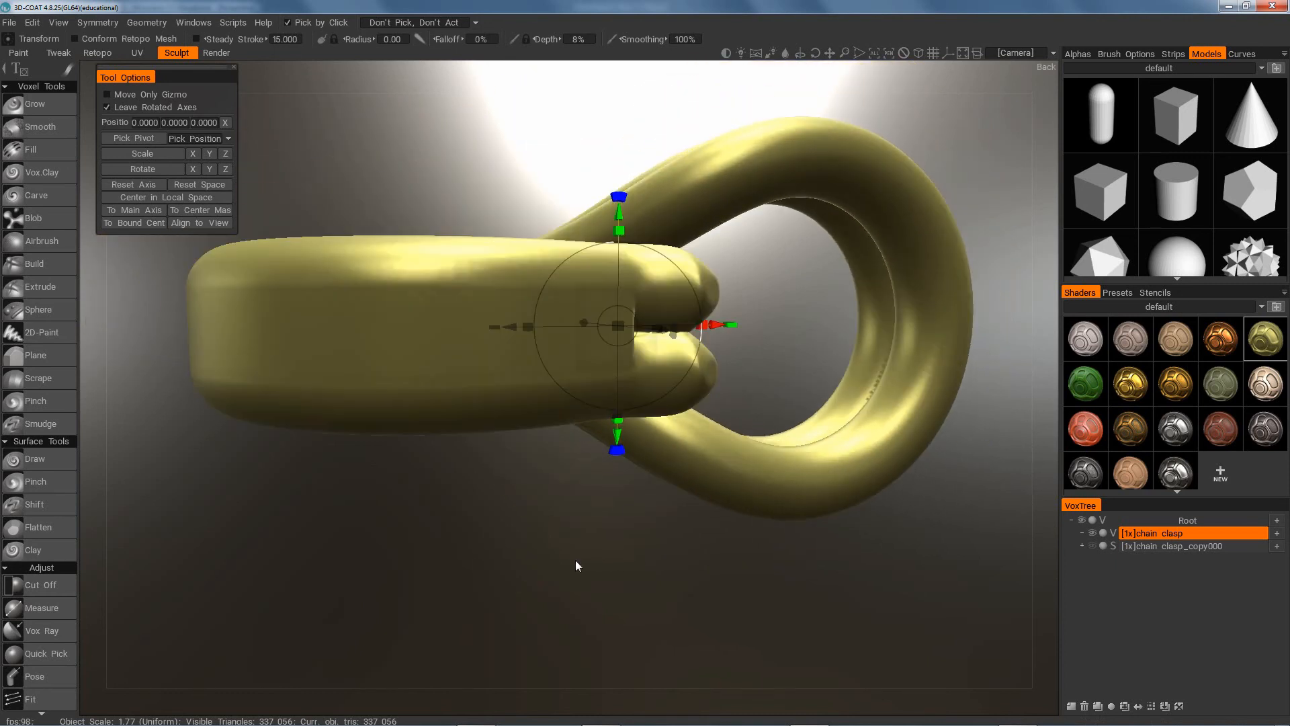
pyautogui.moveTo(685, 524); pyautogui.dragTo(578, 138)
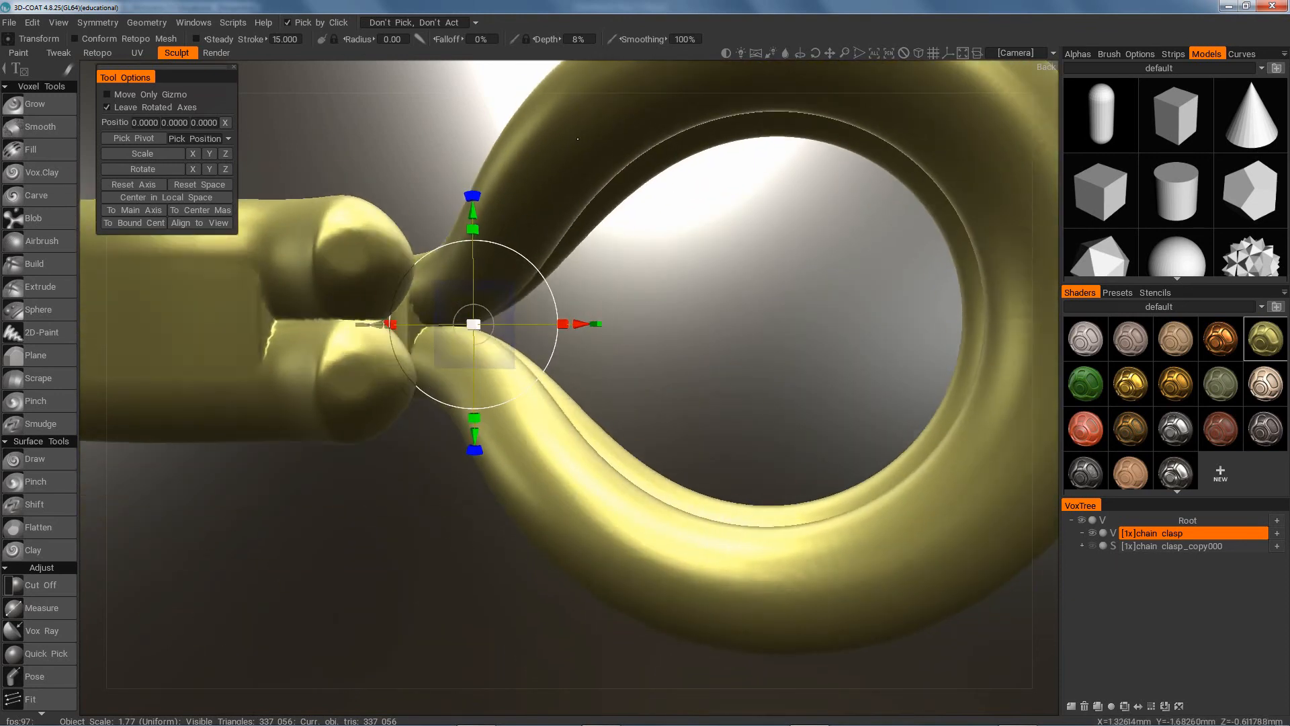
pyautogui.moveTo(477, 529); pyautogui.dragTo(513, 538)
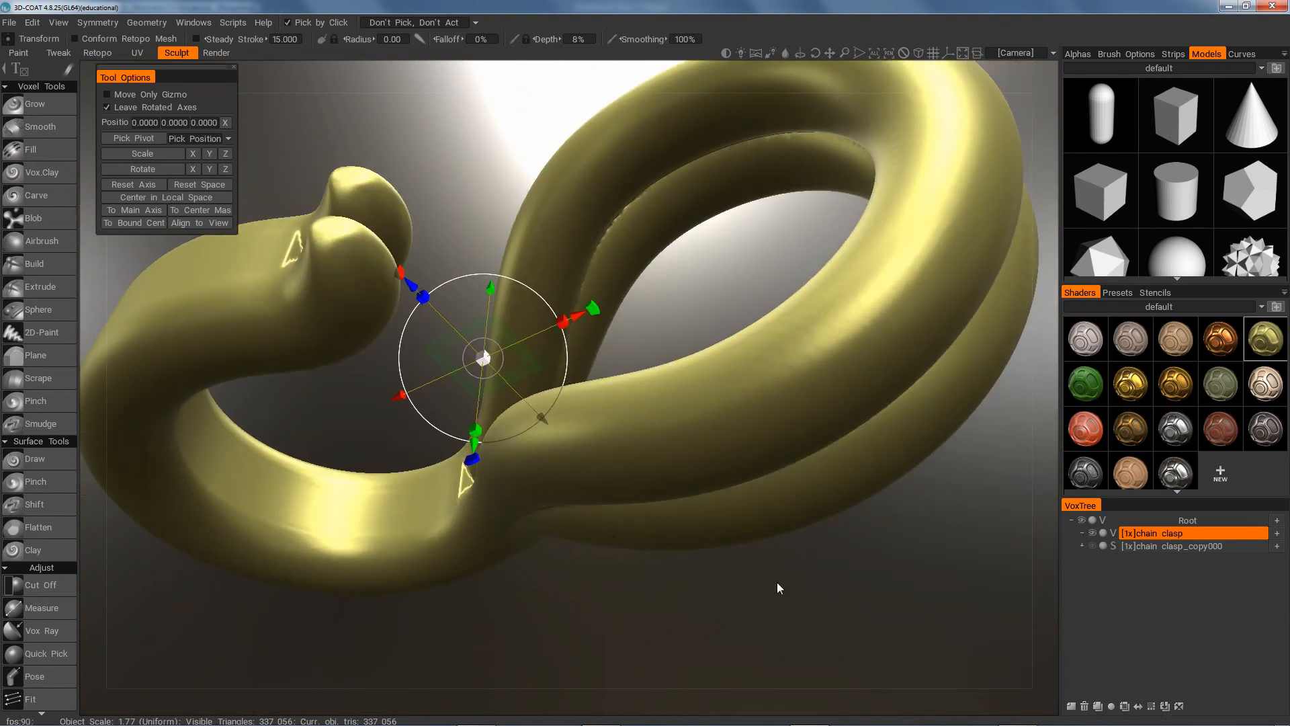
pyautogui.moveTo(777, 581)
pyautogui.mouseDown(button='middle')
pyautogui.moveTo(764, 606)
pyautogui.moveTo(783, 590)
pyautogui.mouseUp(button='middle')
pyautogui.moveTo(784, 590); pyautogui.dragTo(732, 594, button='right')
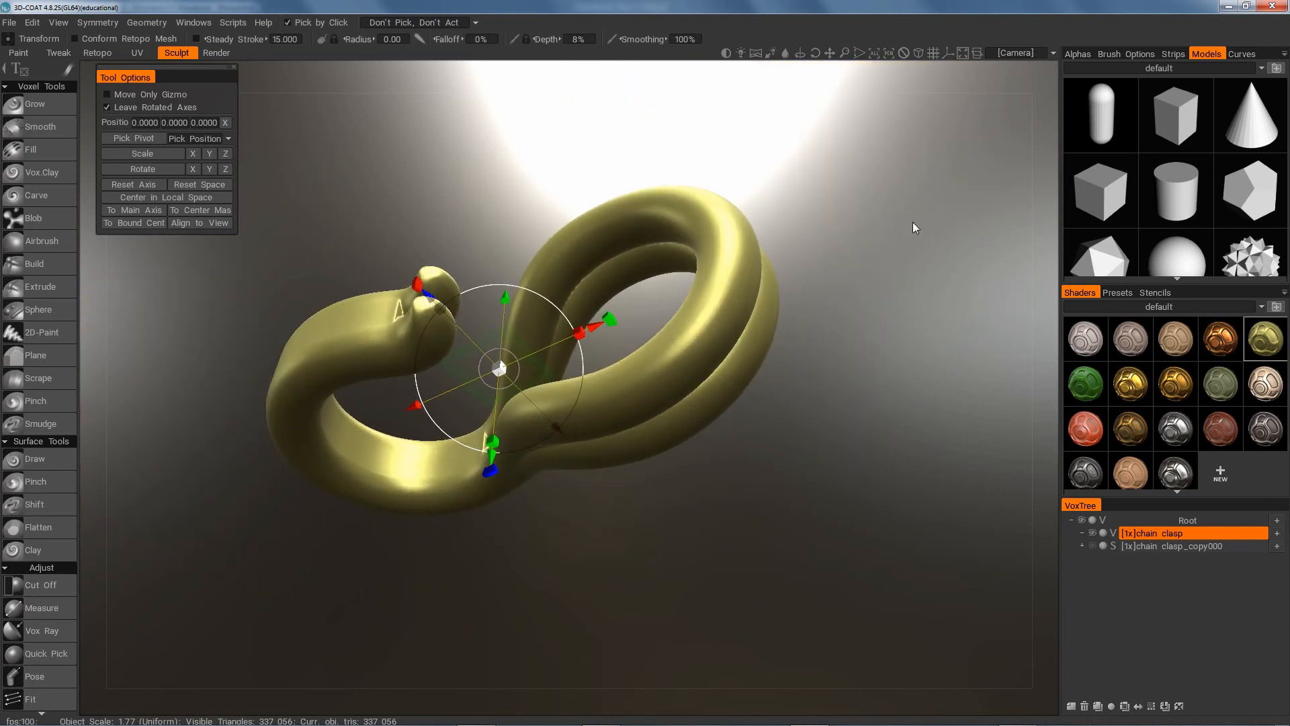
# Turn off the background image in the viewport and activate the voxel Fill tool
pyautogui.click(916, 52)
pyautogui.moveTo(763, 437); pyautogui.dragTo(839, 485)
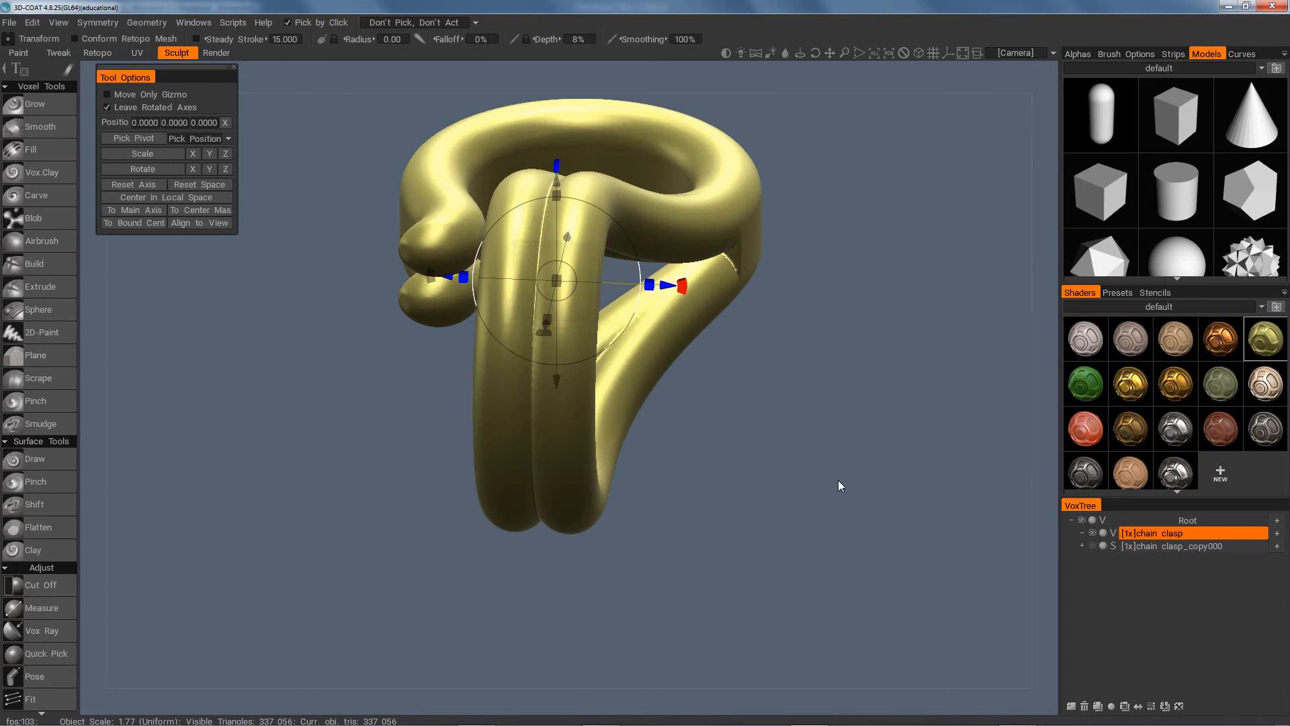
pyautogui.press('space')
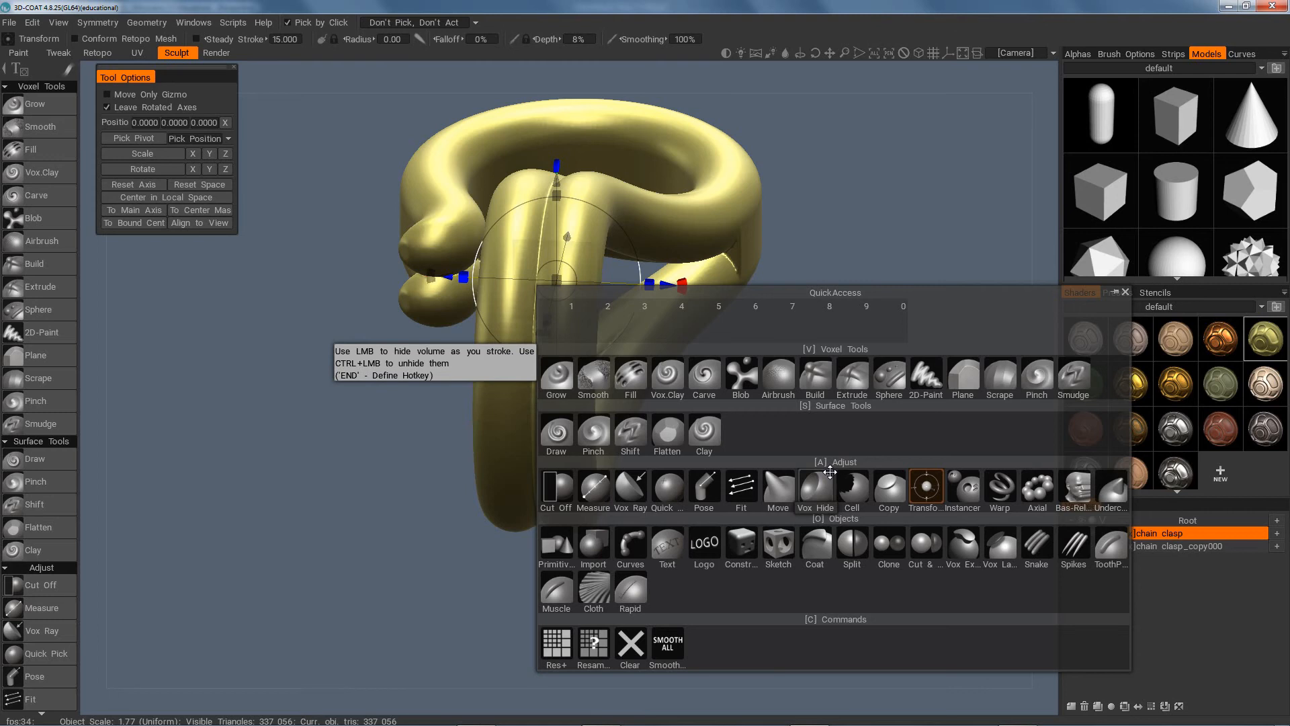
pyautogui.click(632, 377)
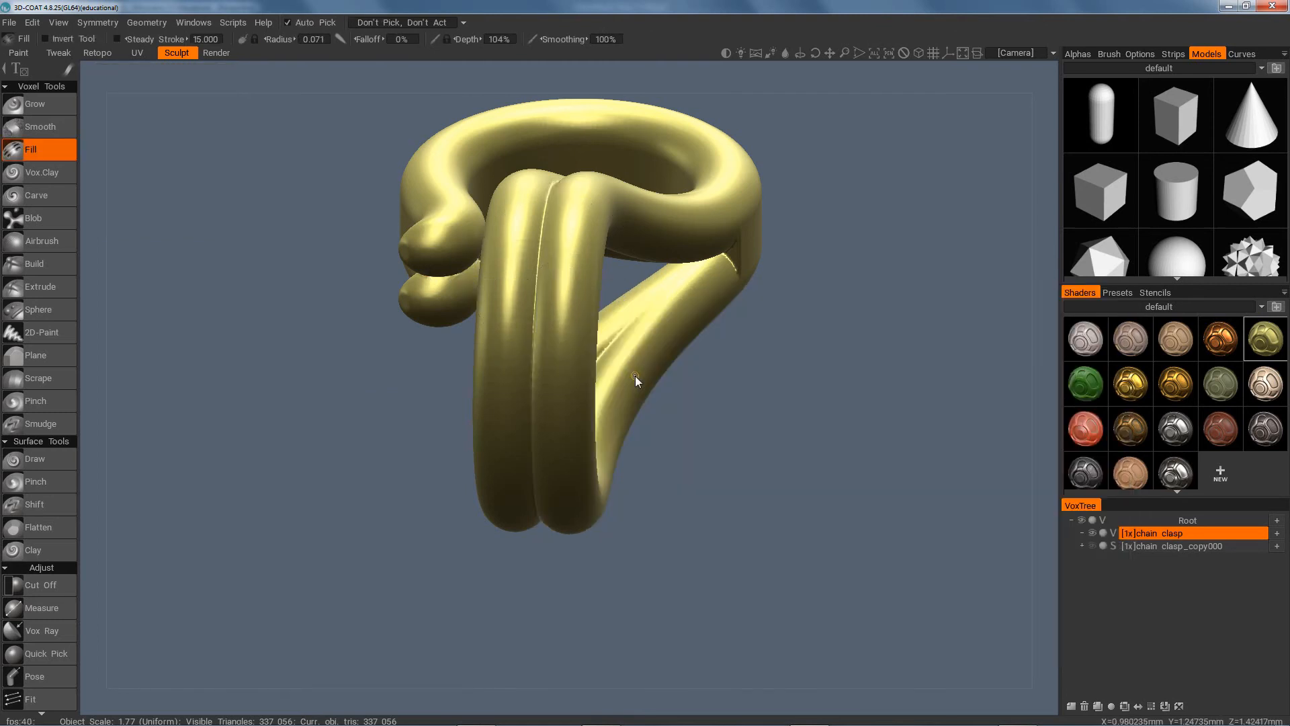
# Convert the merged chain clasp layer from voxel to surface mode and activate the surface Fill tool
pyautogui.click(1113, 534)
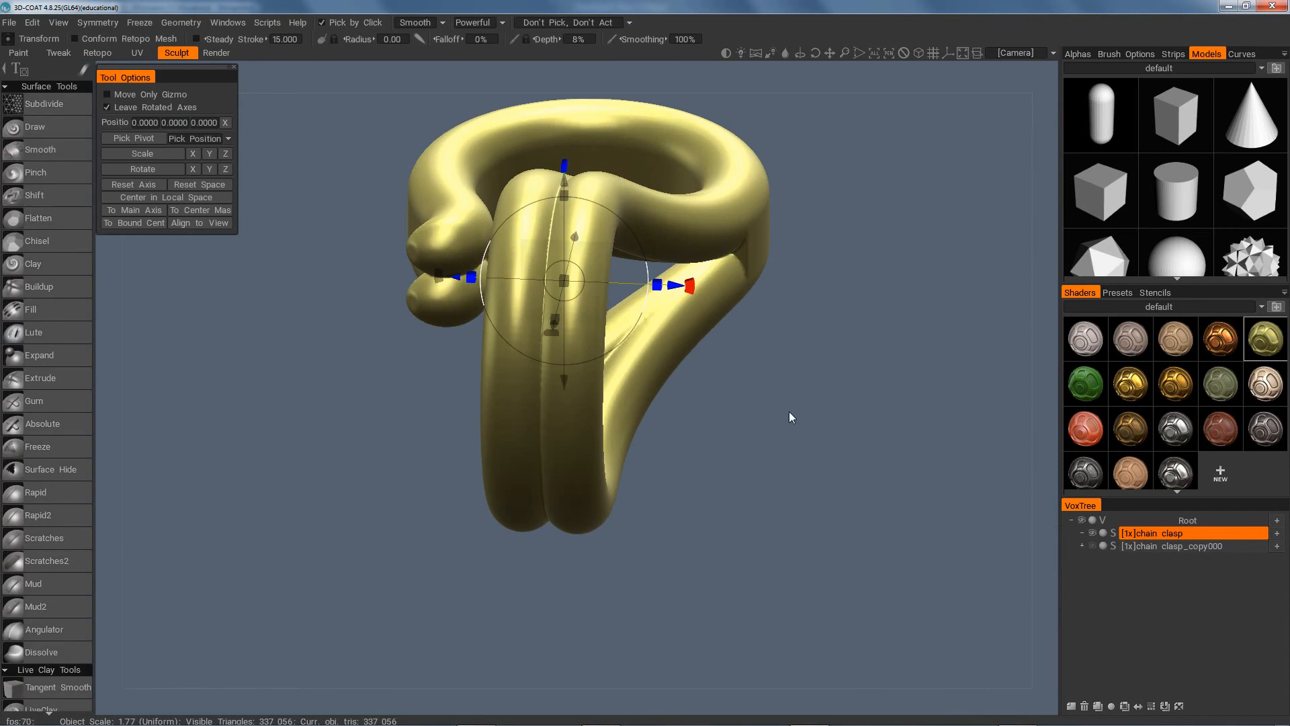
pyautogui.moveTo(788, 411); pyautogui.dragTo(866, 521)
pyautogui.press('space')
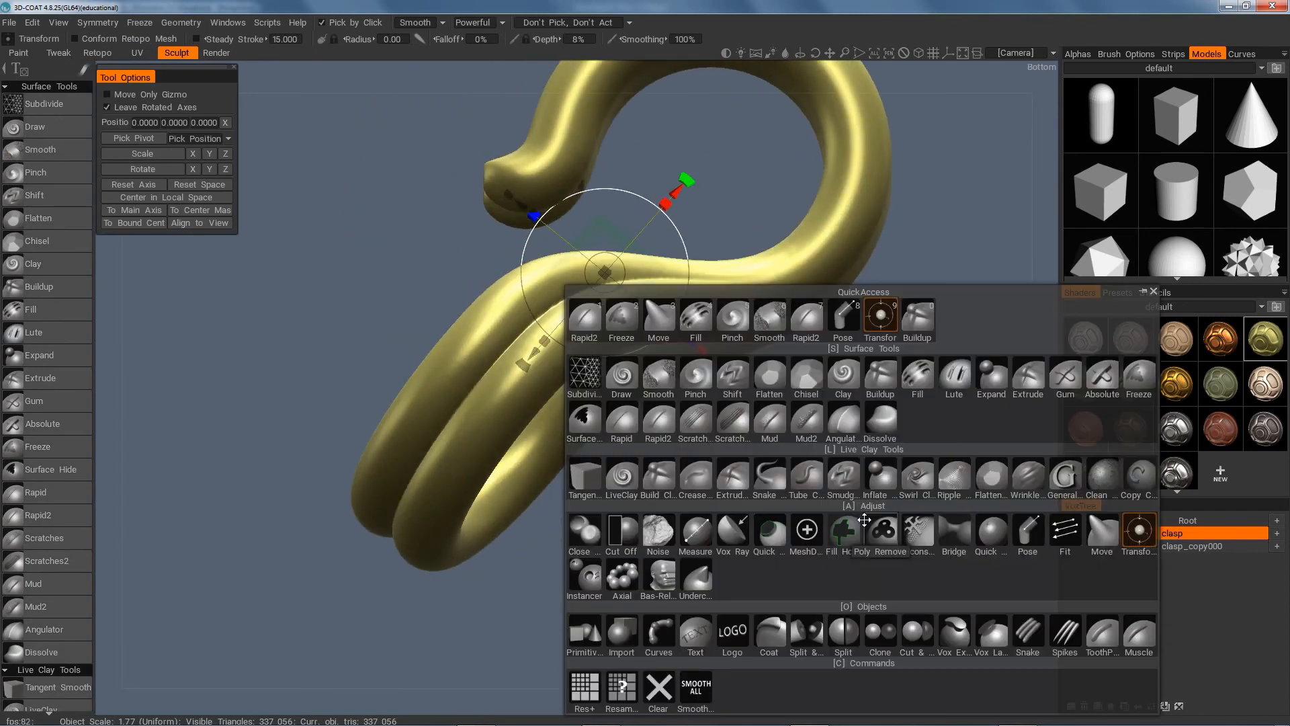
pyautogui.click(701, 320)
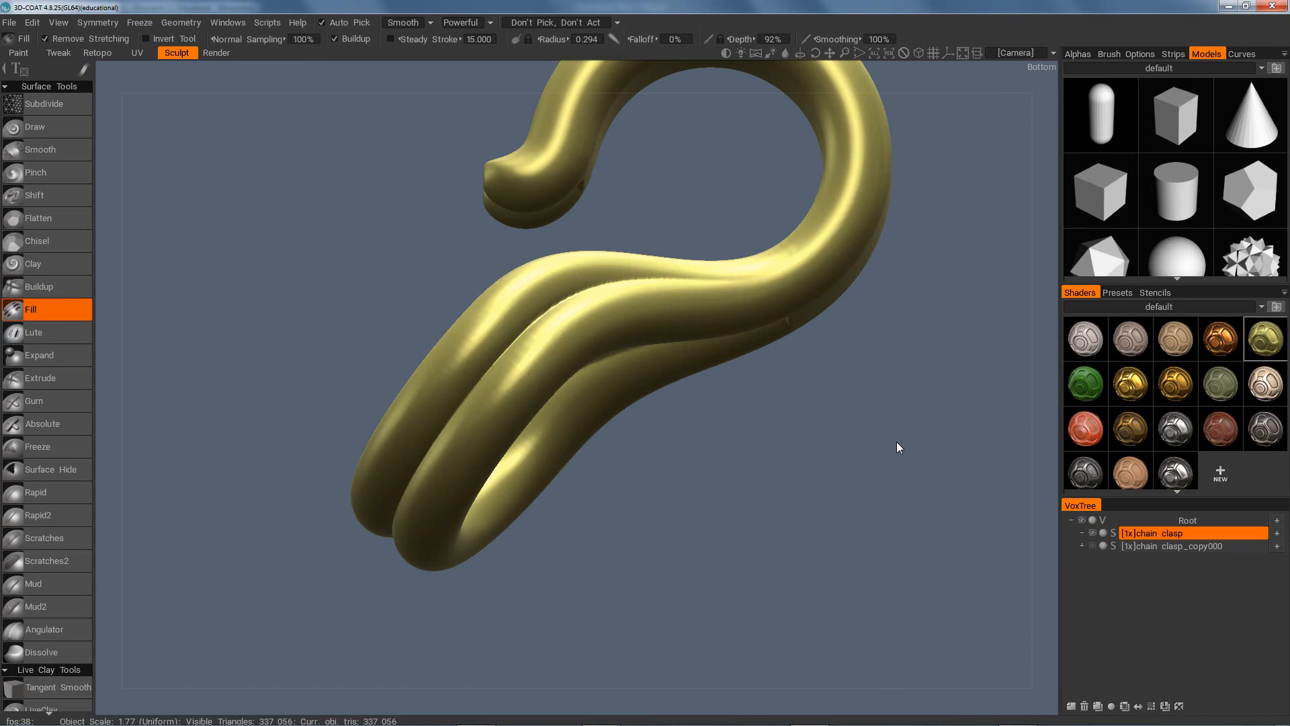
# Choose the surface Fill tool and set its brush to radius 0.497 and depth 65%
pyautogui.press('space')
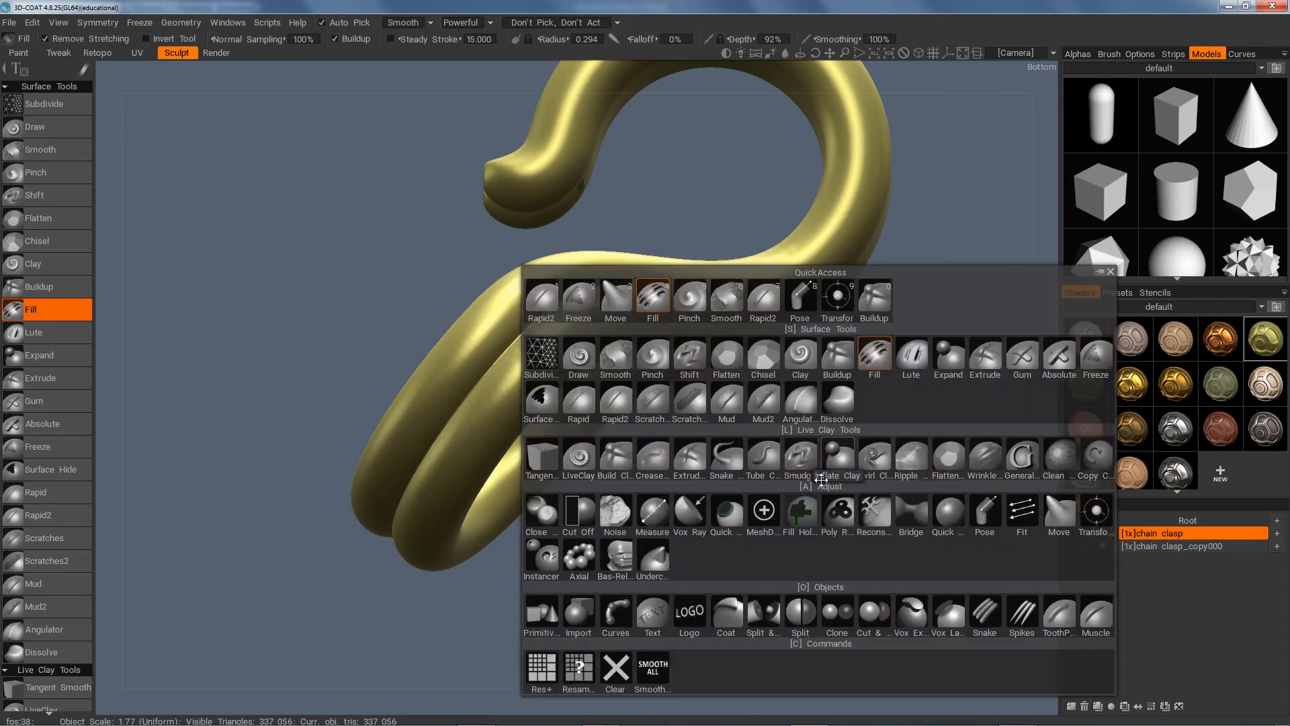
pyautogui.click(662, 296)
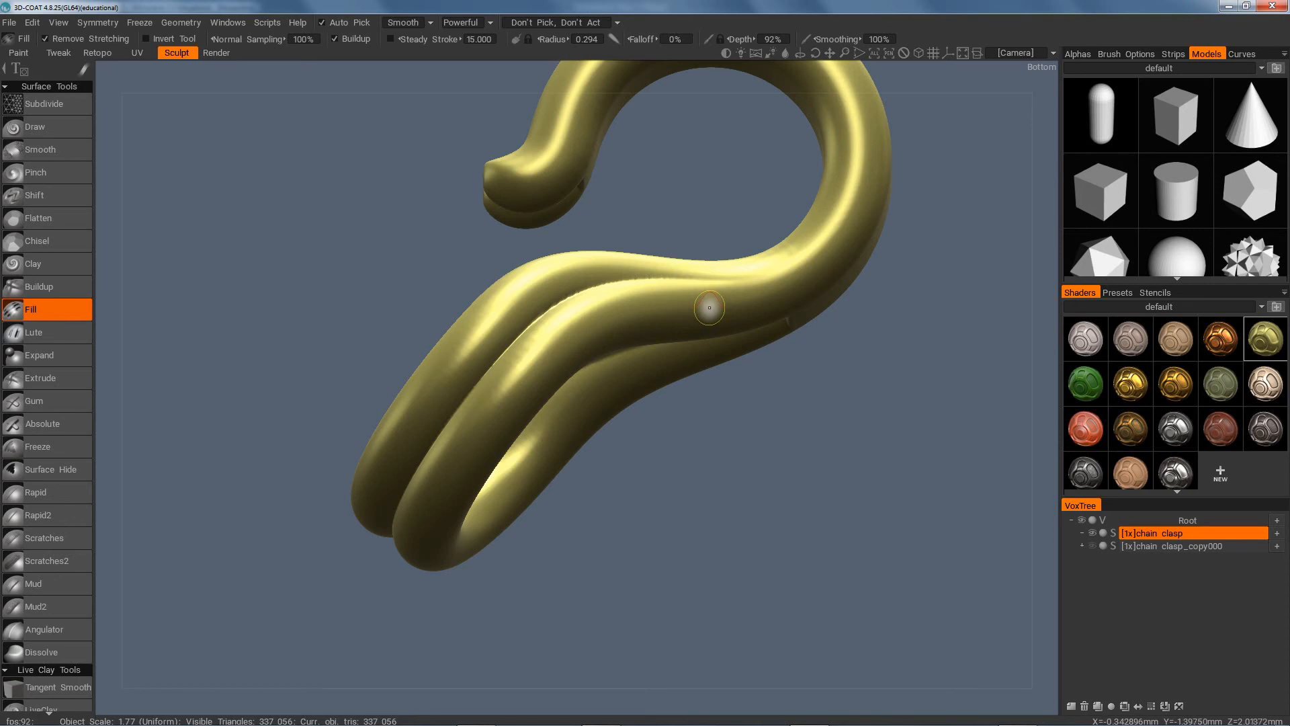
pyautogui.moveTo(723, 308); pyautogui.dragTo(737, 304, button='right')
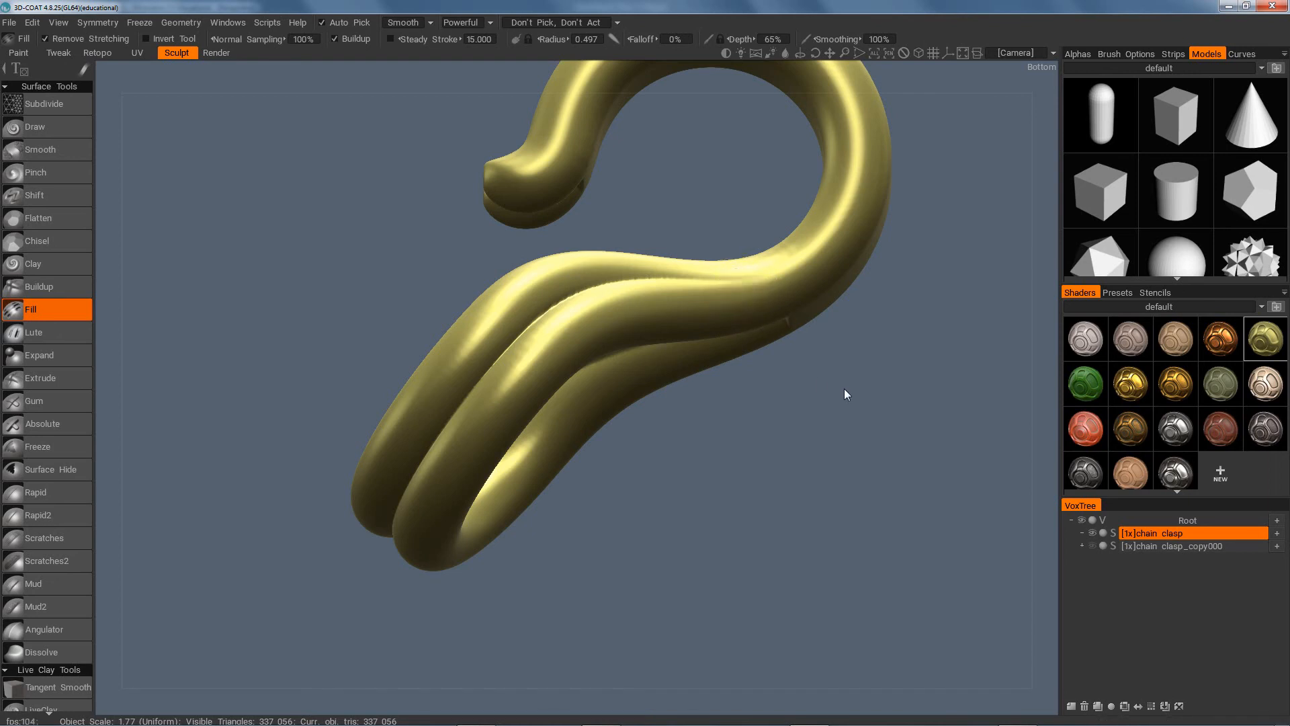
pyautogui.moveTo(845, 389)
pyautogui.mouseDown(button='right')
pyautogui.moveTo(840, 406)
pyautogui.moveTo(867, 380)
pyautogui.mouseUp(button='right')
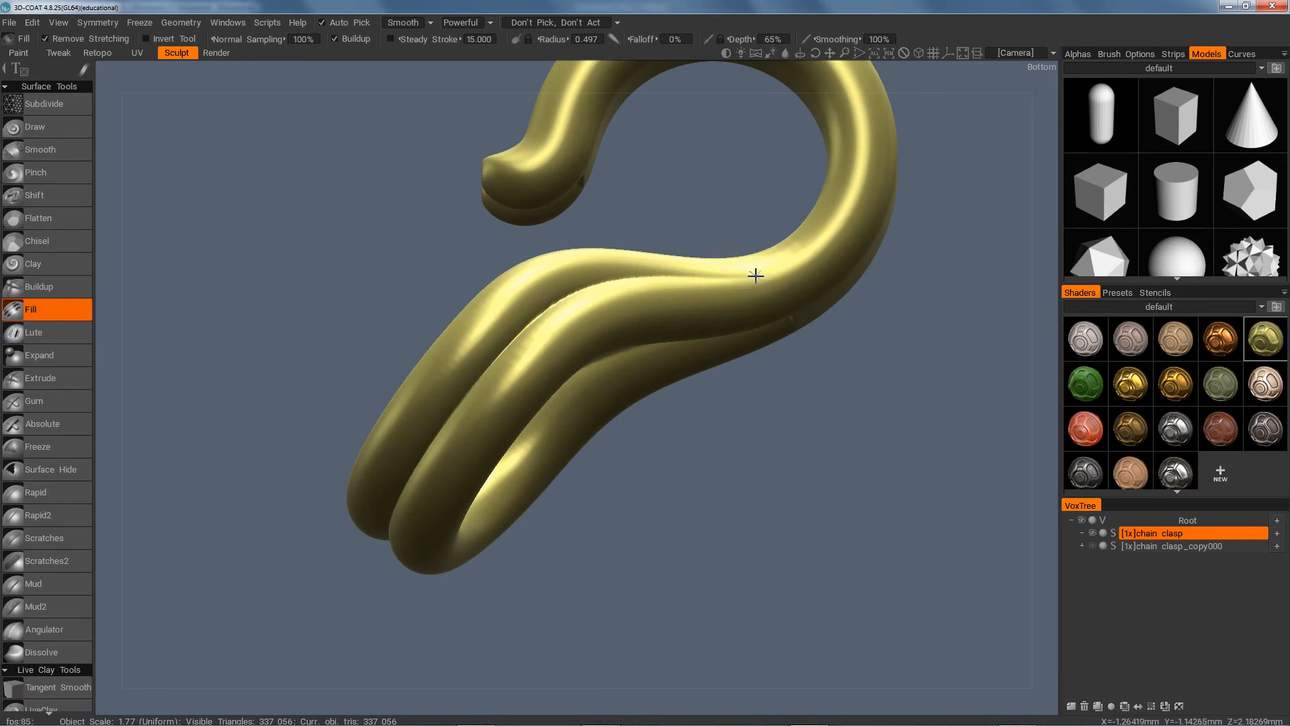
# Try a Fill stroke on the seam where the two strands merge below the hook, and undo it
pyautogui.moveTo(755, 277)
pyautogui.keyDown('alt'); pyautogui.mouseDown(button='right')
pyautogui.moveTo(769, 288)
pyautogui.moveTo(669, 305)
pyautogui.moveTo(723, 301)
pyautogui.mouseUp(button='right'); pyautogui.keyUp('alt')
pyautogui.moveTo(817, 406); pyautogui.dragTo(860, 535, button='middle')
pyautogui.moveTo(859, 533); pyautogui.dragTo(848, 537)
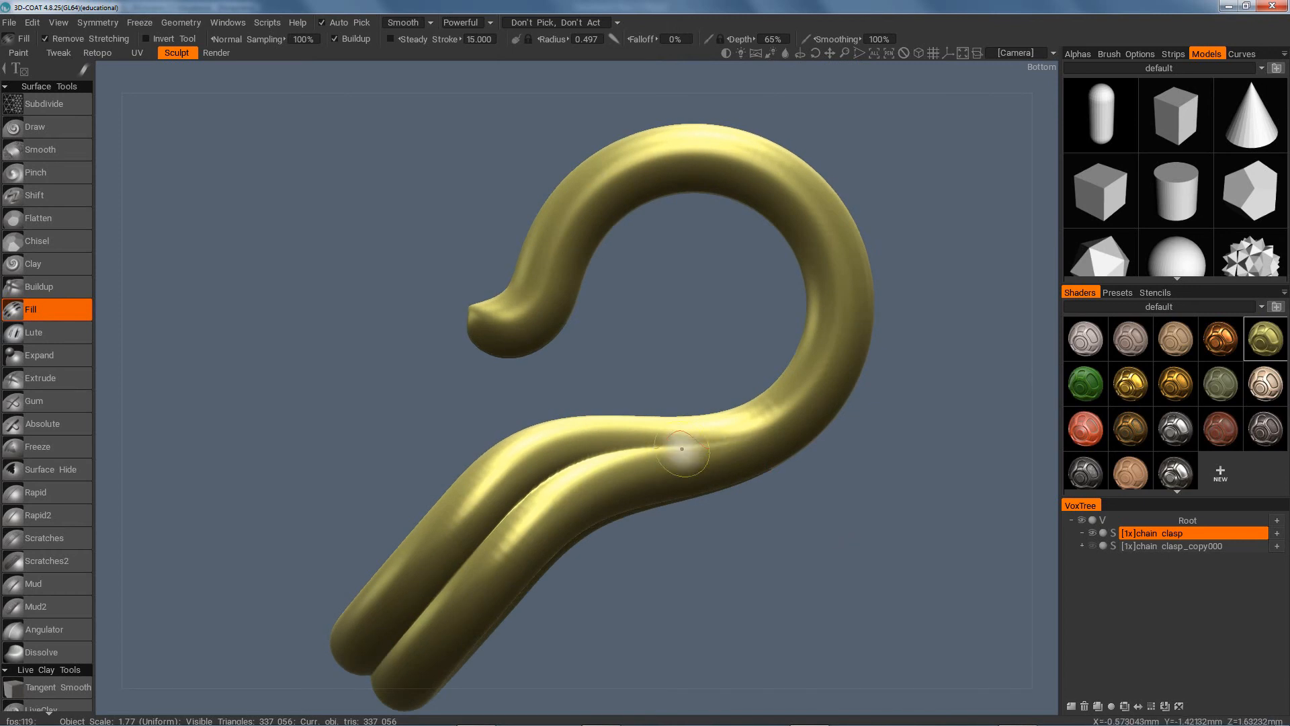
pyautogui.moveTo(700, 448); pyautogui.dragTo(666, 448)
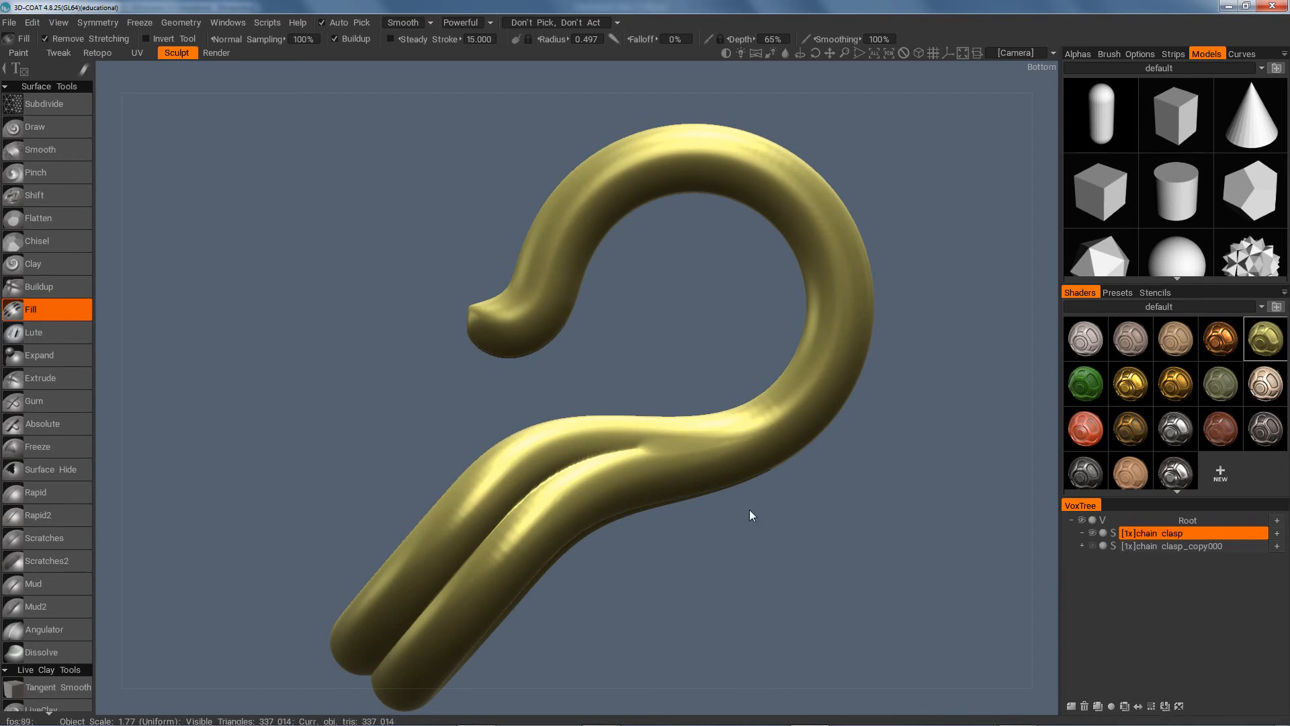
pyautogui.hotkey('ctrl', 'z')
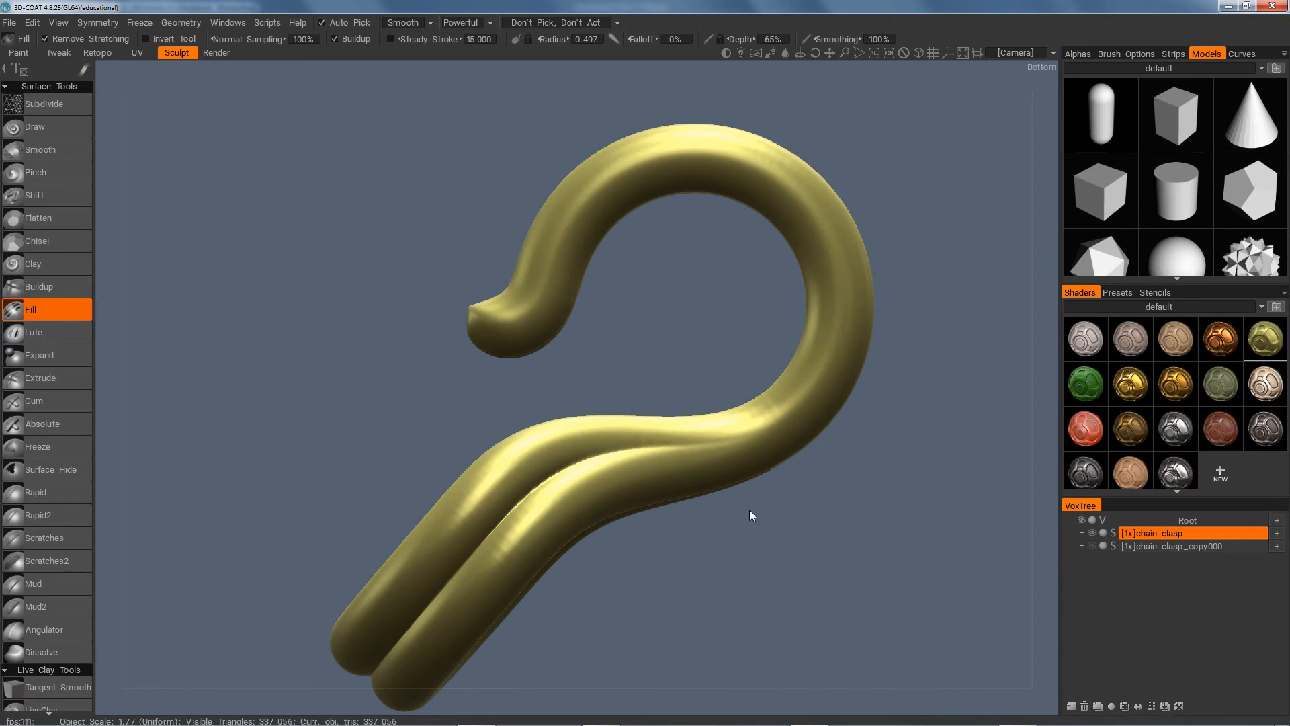
# Enable X,Y,Z mirror symmetry on the Y axis only for the chain clasp, in global space
pyautogui.moveTo(915, 311); pyautogui.dragTo(980, 505)
pyautogui.moveTo(833, 498); pyautogui.dragTo(734, 544)
pyautogui.click(99, 22)
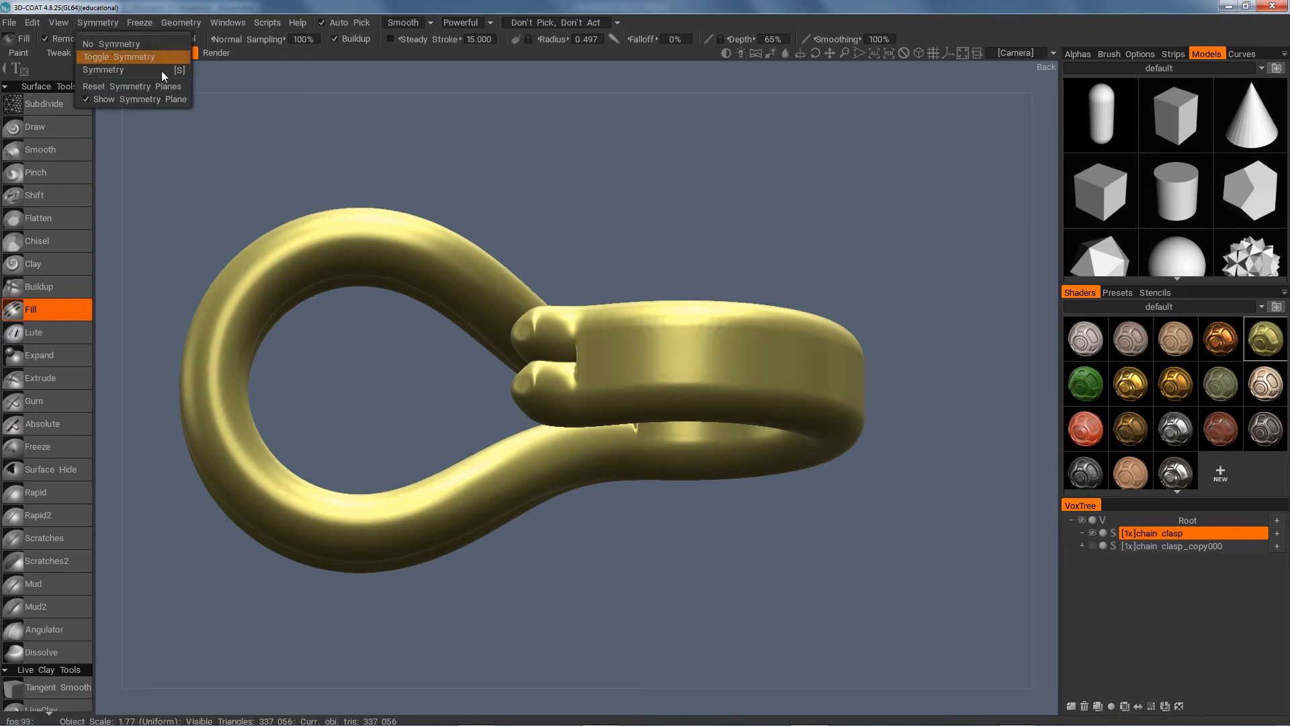
pyautogui.click(145, 57)
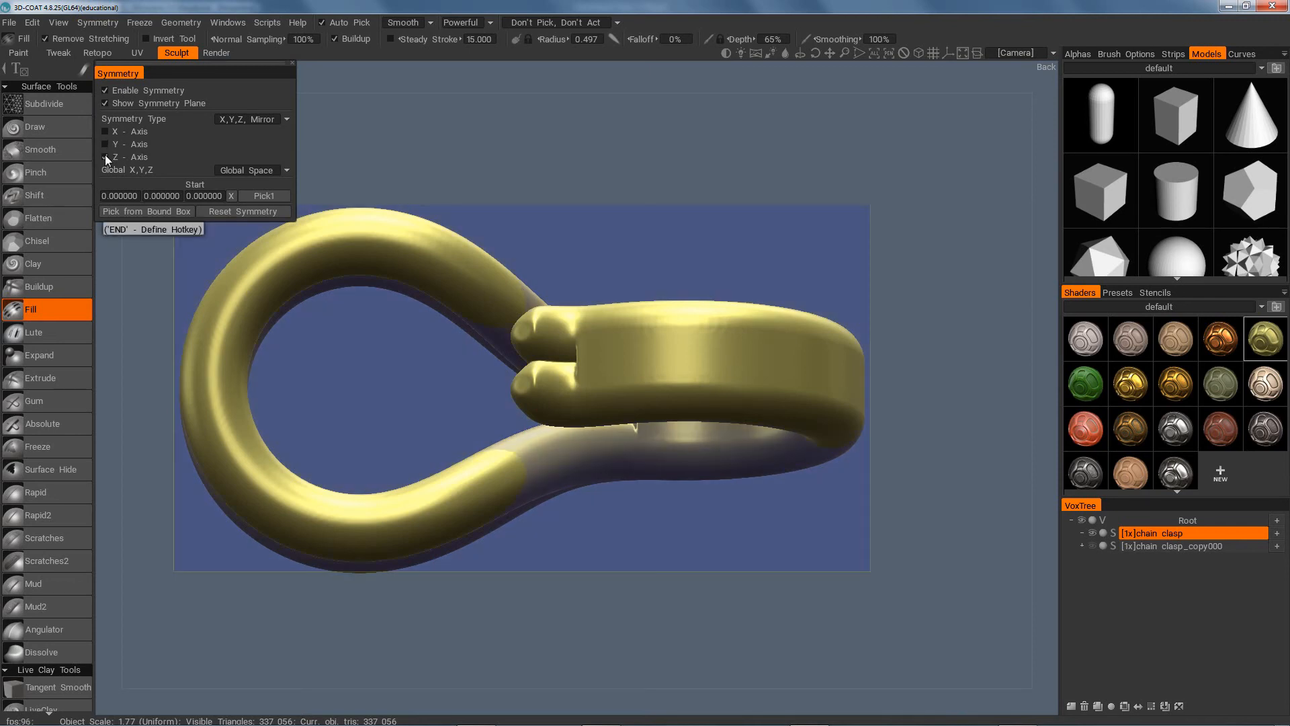
pyautogui.click(107, 143)
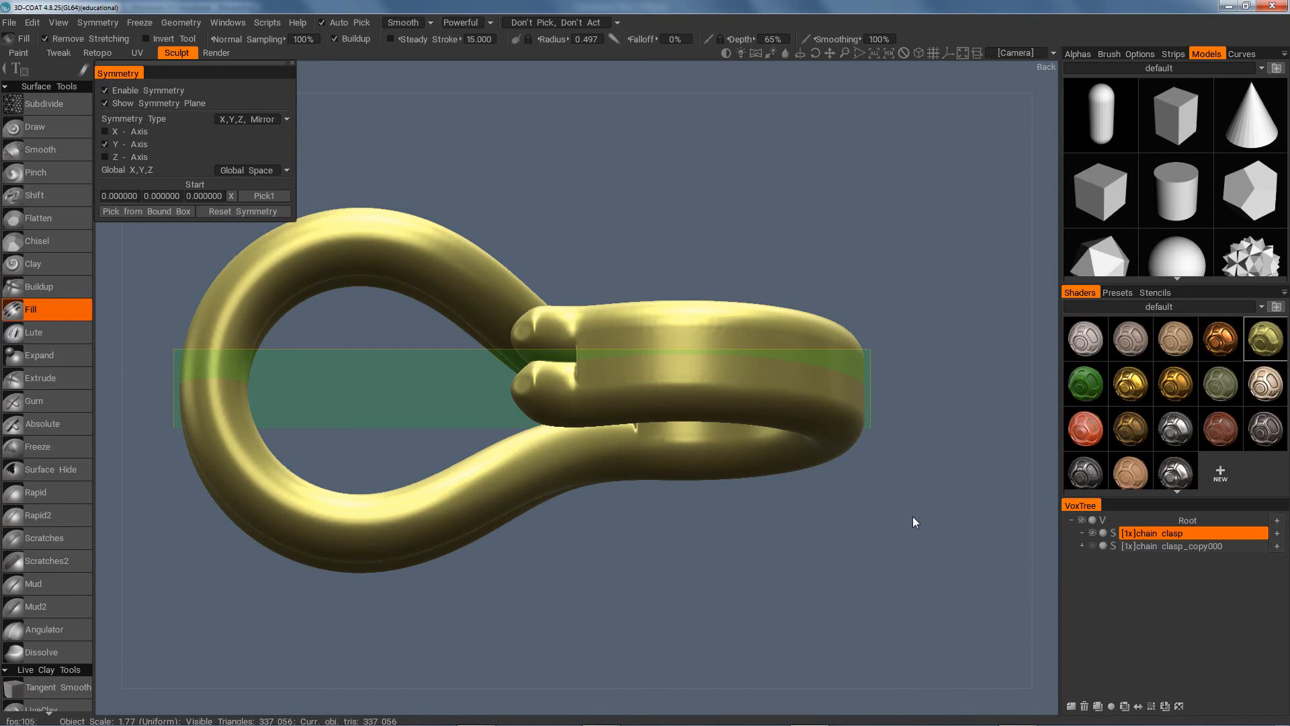
# Fill the step at the insert's end on the outer side of the hook tip, and hide the symmetry plane
pyautogui.moveTo(914, 519)
pyautogui.mouseDown()
pyautogui.moveTo(919, 501)
pyautogui.moveTo(927, 555)
pyautogui.moveTo(969, 568)
pyautogui.moveTo(968, 554)
pyautogui.mouseUp()
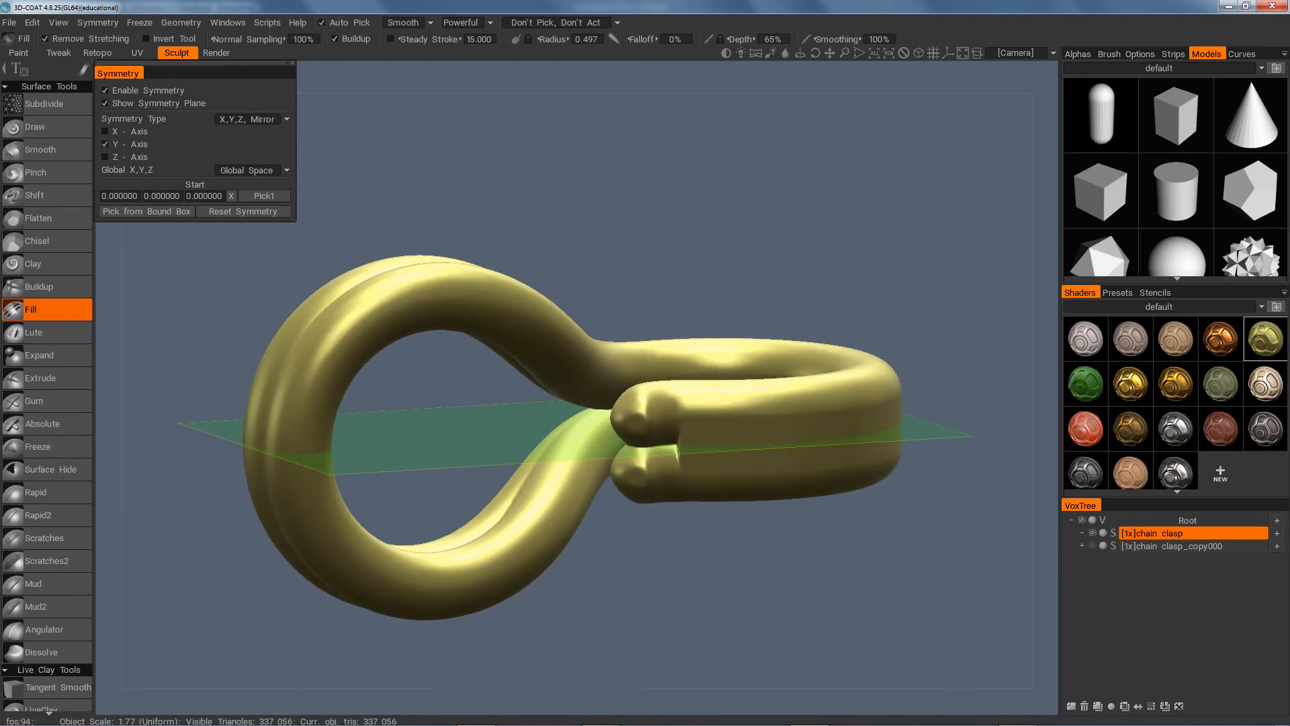
pyautogui.moveTo(689, 436); pyautogui.dragTo(680, 445)
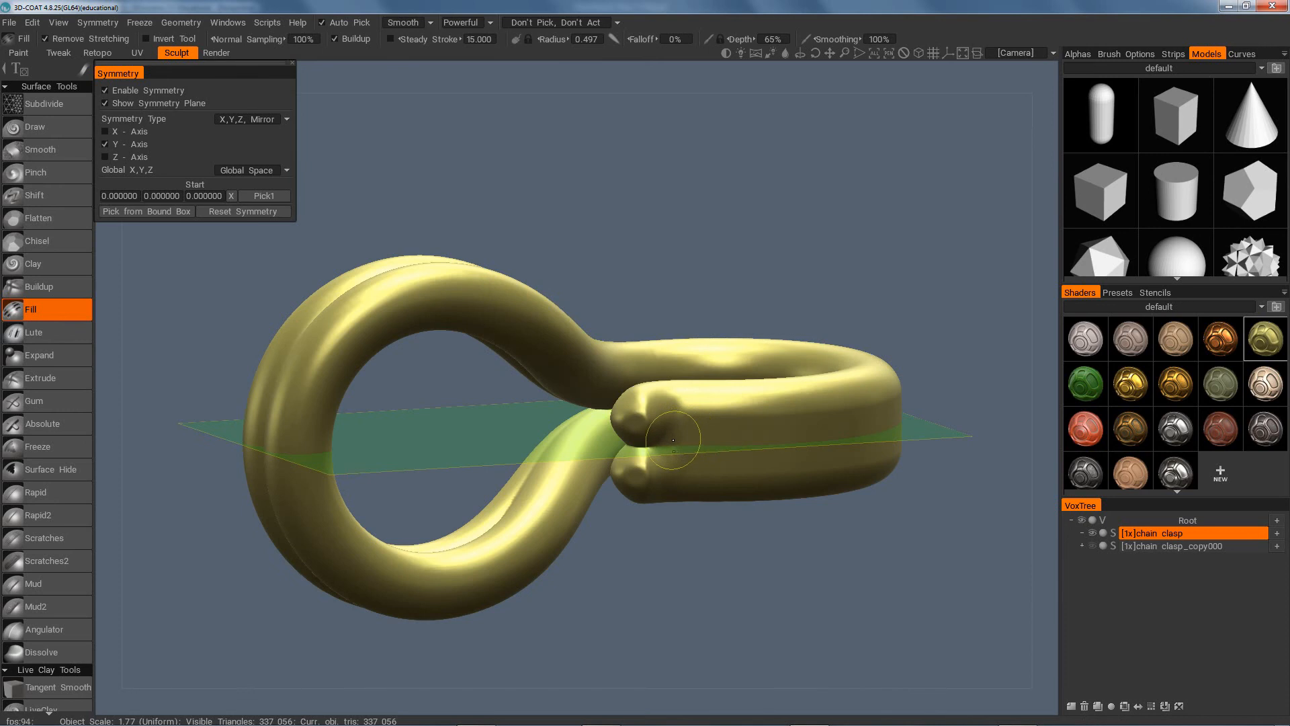
pyautogui.moveTo(918, 543)
pyautogui.mouseDown()
pyautogui.moveTo(897, 442)
pyautogui.moveTo(905, 522)
pyautogui.mouseUp()
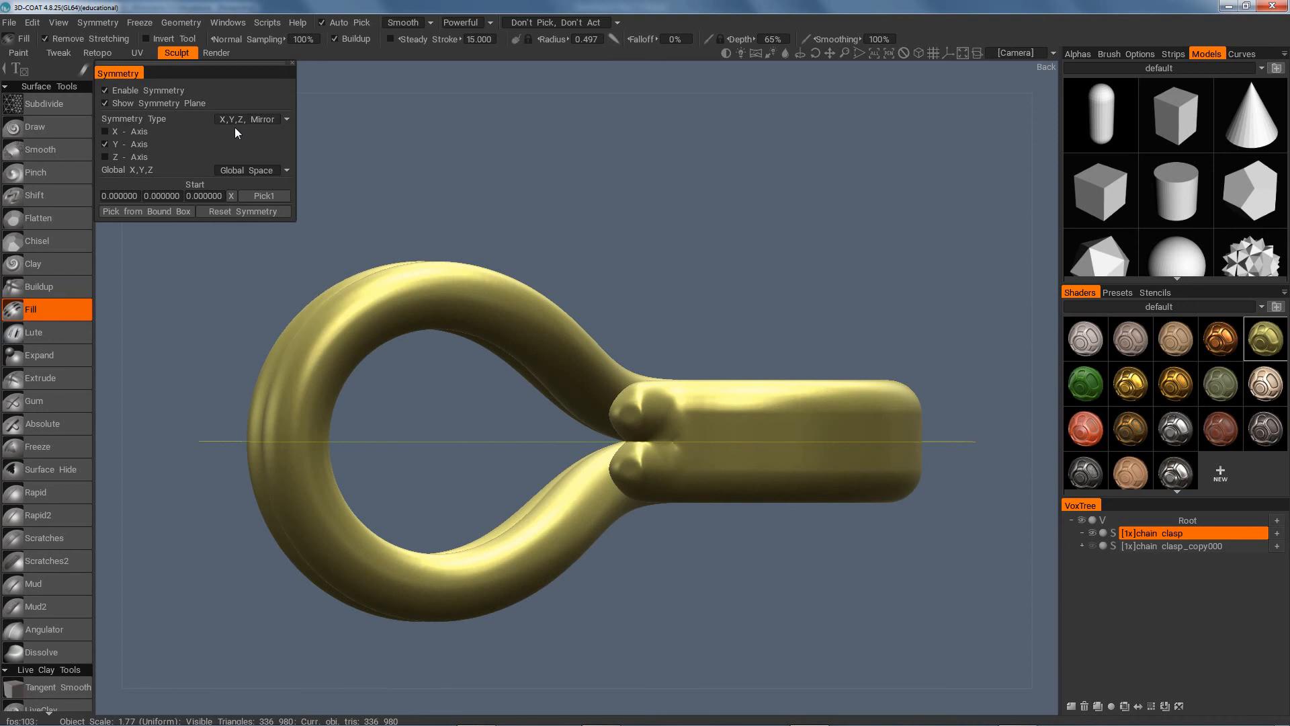
pyautogui.click(105, 103)
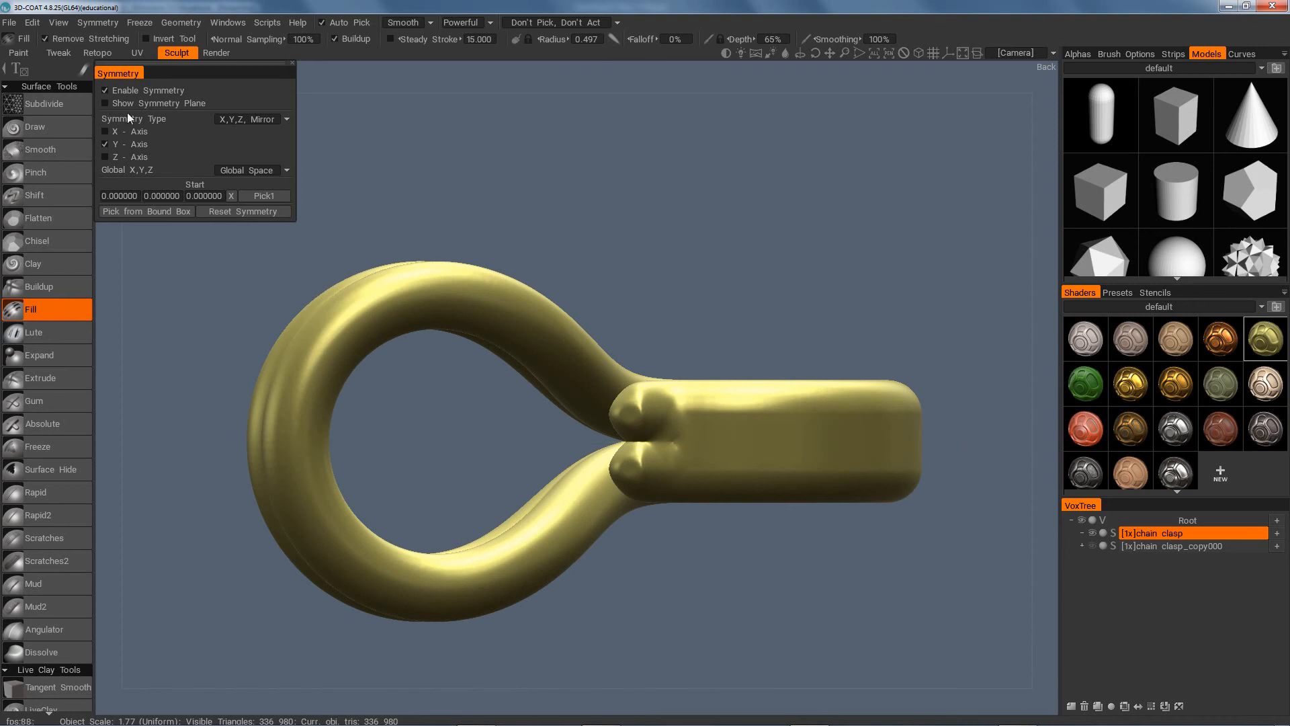
pyautogui.click(292, 64)
# Fill the groove between the two rounded hook tips and soften the insert's edge on the hook's inner side
pyautogui.moveTo(785, 531); pyautogui.dragTo(792, 533)
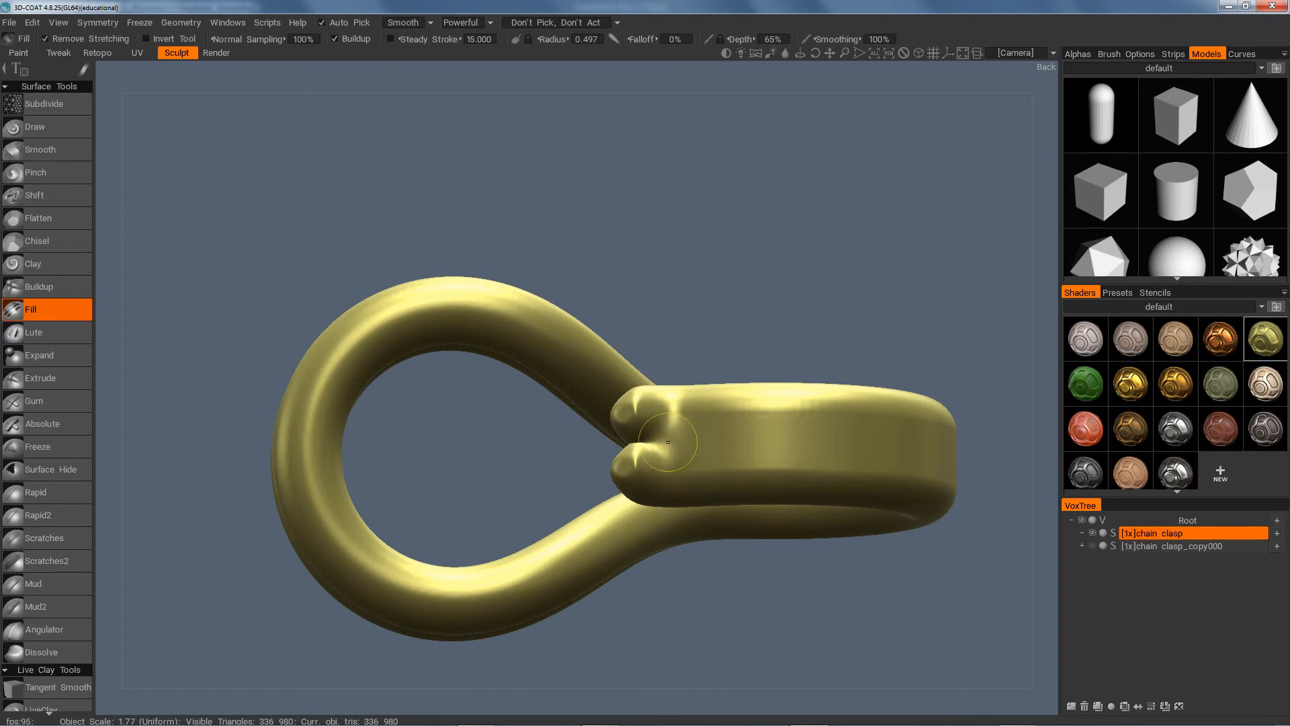
pyautogui.moveTo(751, 326); pyautogui.dragTo(861, 363)
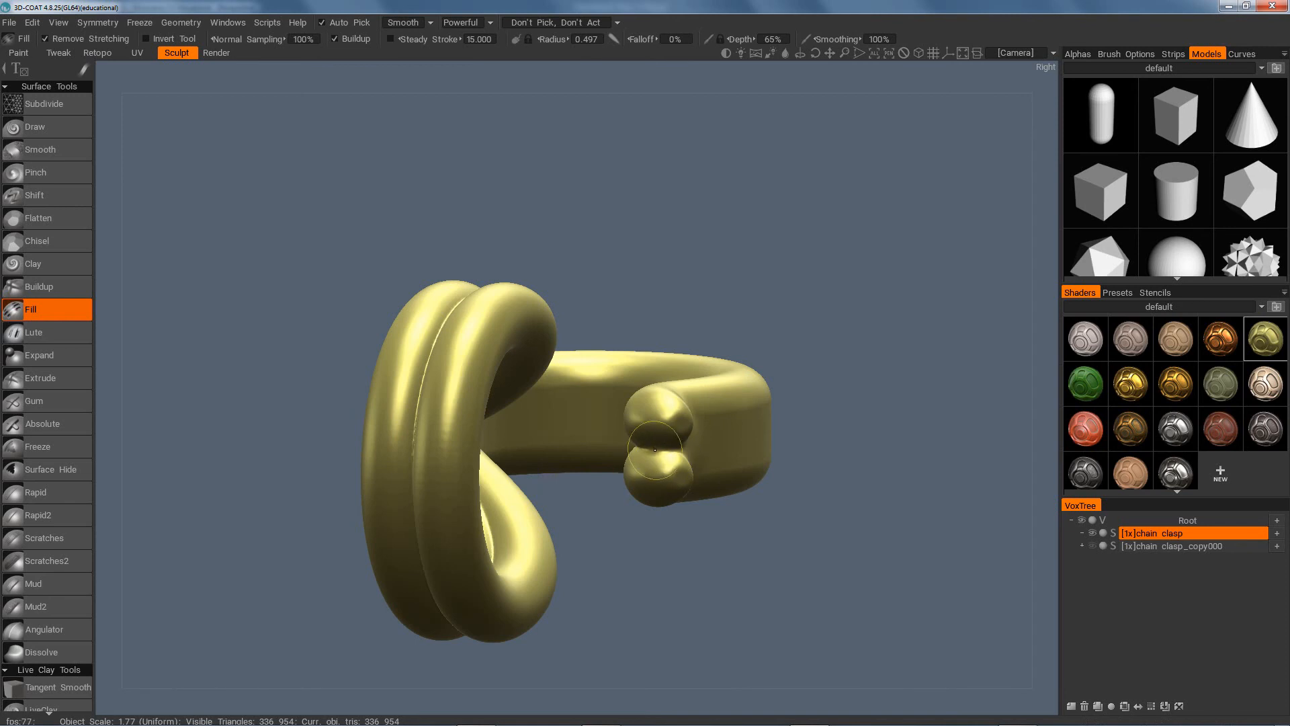
pyautogui.moveTo(791, 511)
pyautogui.mouseDown()
pyautogui.moveTo(836, 447)
pyautogui.moveTo(912, 456)
pyautogui.moveTo(860, 531)
pyautogui.moveTo(838, 483)
pyautogui.mouseUp()
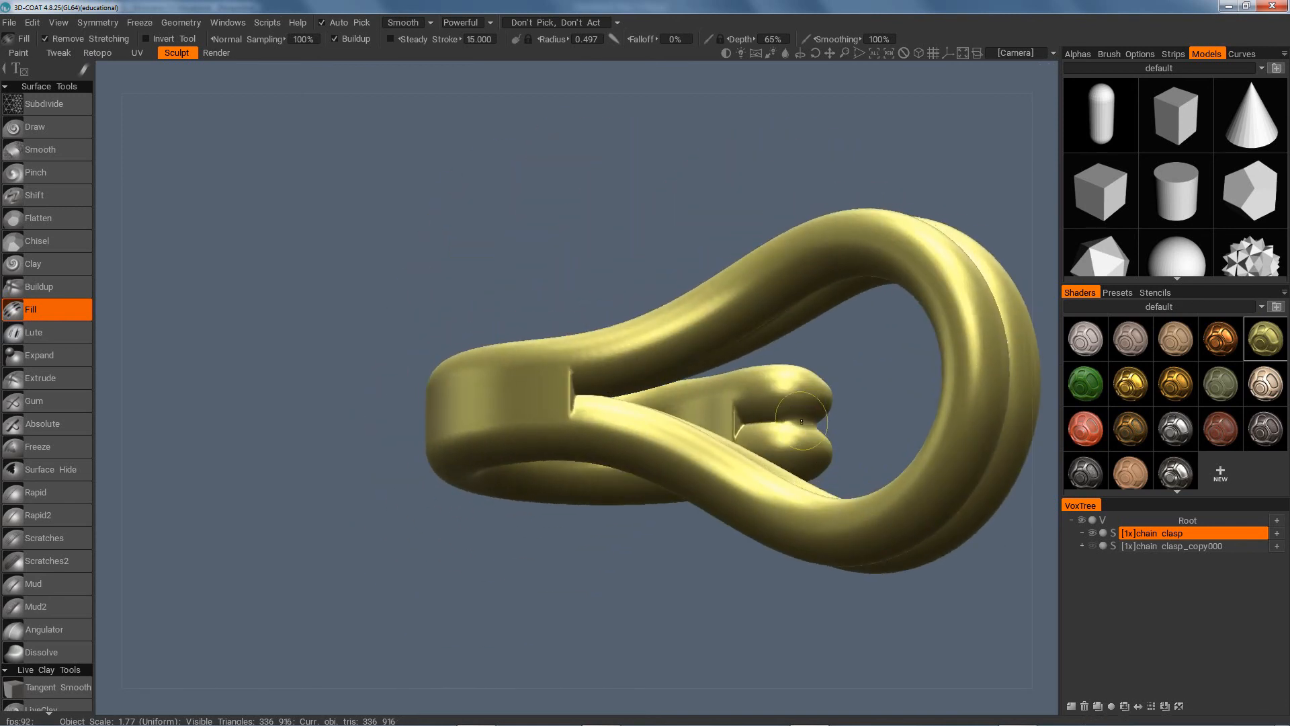
pyautogui.moveTo(767, 421)
pyautogui.mouseDown()
pyautogui.moveTo(793, 411)
pyautogui.moveTo(781, 421)
pyautogui.mouseUp()
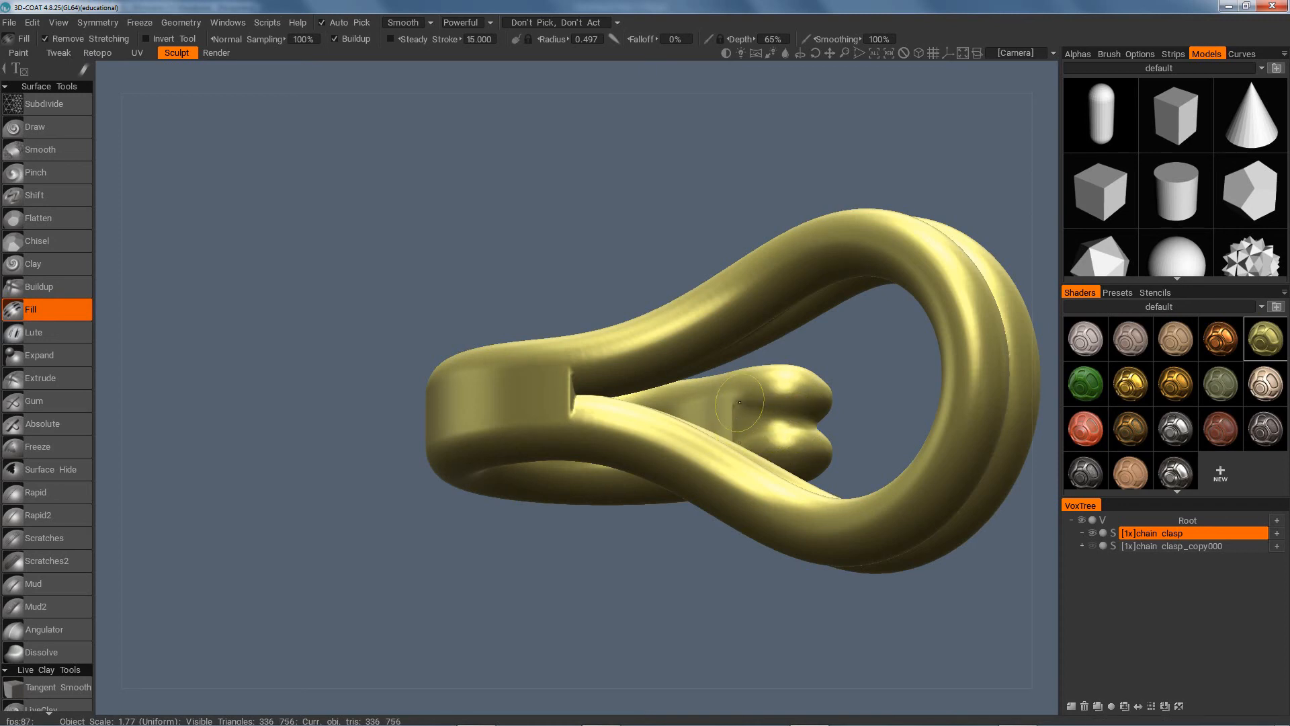
pyautogui.moveTo(762, 430); pyautogui.dragTo(751, 414)
# Fill the insert's sharp end at the fork where the two strands split, blending it into the surrounding surfaces
pyautogui.moveTo(742, 574)
pyautogui.mouseDown()
pyautogui.moveTo(665, 590)
pyautogui.moveTo(647, 566)
pyautogui.moveTo(692, 584)
pyautogui.moveTo(772, 585)
pyautogui.moveTo(708, 524)
pyautogui.moveTo(684, 565)
pyautogui.moveTo(657, 475)
pyautogui.mouseUp()
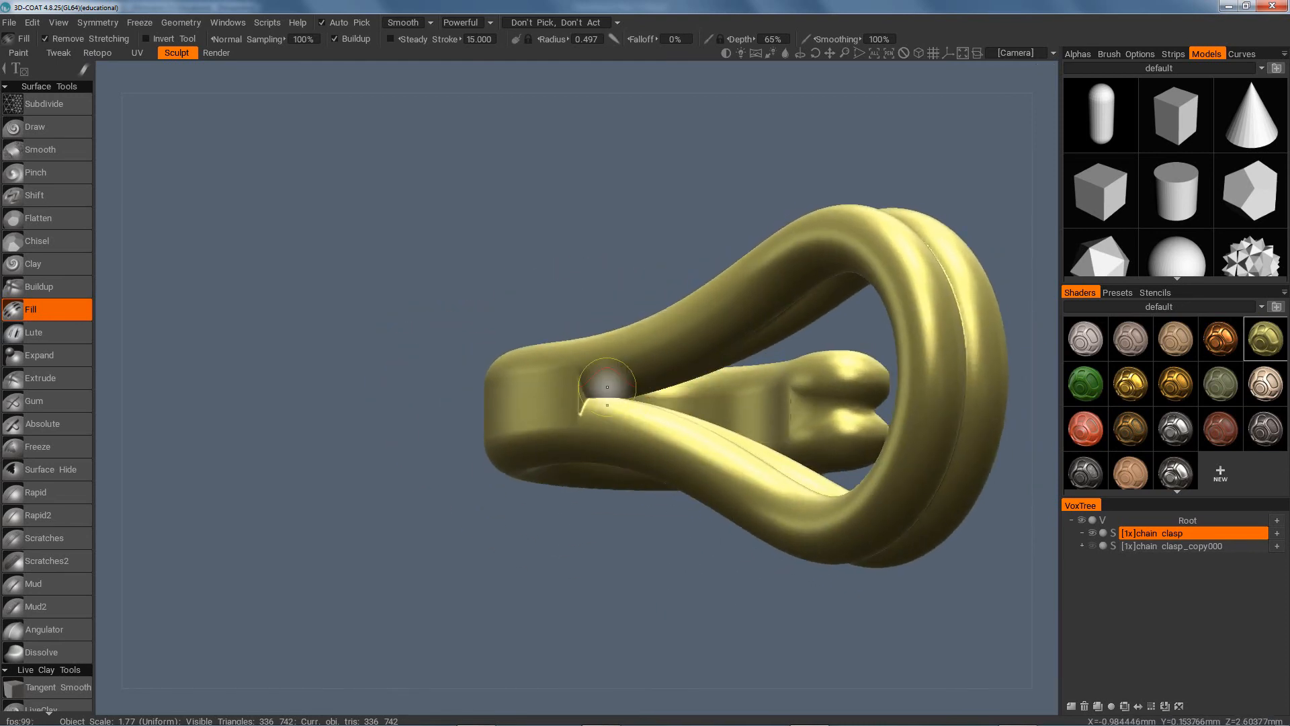
pyautogui.moveTo(604, 397)
pyautogui.mouseDown()
pyautogui.moveTo(583, 396)
pyautogui.moveTo(614, 383)
pyautogui.moveTo(577, 396)
pyautogui.mouseUp()
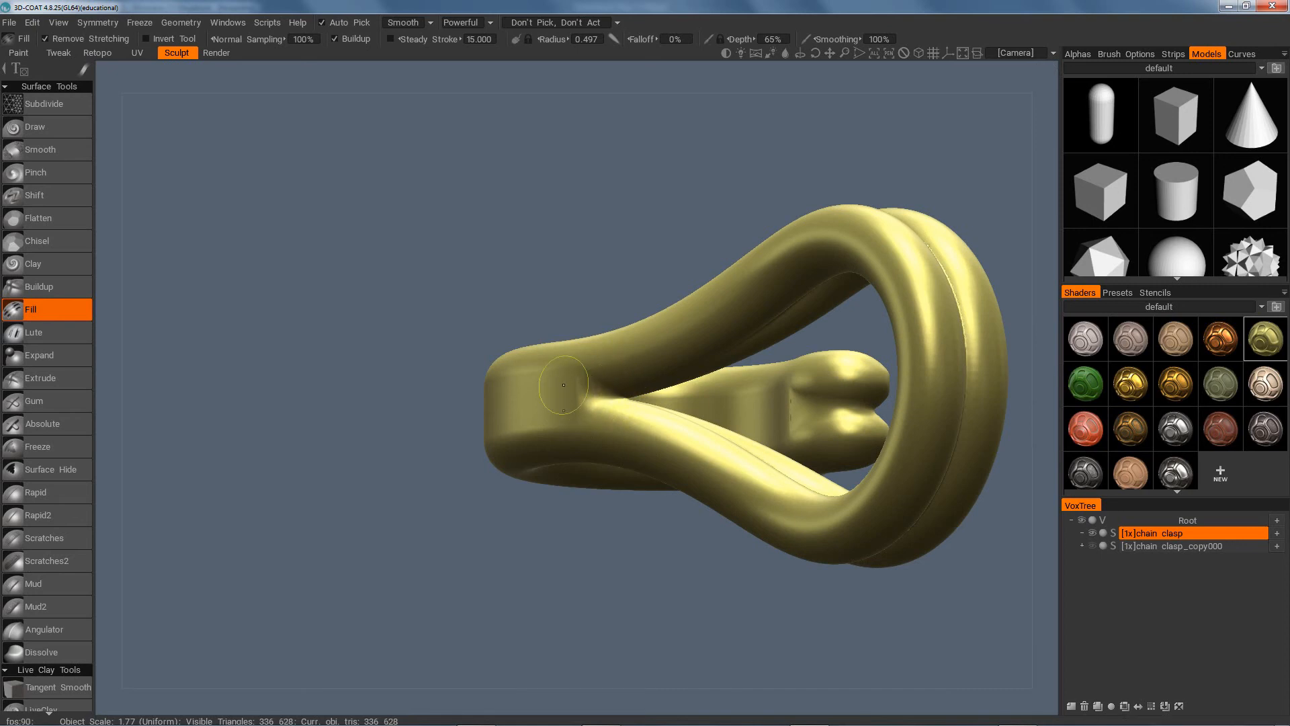
pyautogui.moveTo(614, 554)
pyautogui.mouseDown()
pyautogui.moveTo(663, 602)
pyautogui.moveTo(697, 587)
pyautogui.moveTo(675, 557)
pyautogui.mouseUp()
pyautogui.moveTo(665, 337)
pyautogui.mouseDown()
pyautogui.moveTo(702, 356)
pyautogui.moveTo(628, 350)
pyautogui.mouseUp()
pyautogui.moveTo(672, 514); pyautogui.dragTo(474, 503)
pyautogui.moveTo(472, 435)
pyautogui.mouseDown()
pyautogui.moveTo(465, 444)
pyautogui.moveTo(470, 430)
pyautogui.moveTo(449, 432)
pyautogui.moveTo(471, 449)
pyautogui.moveTo(470, 430)
pyautogui.moveTo(477, 467)
pyautogui.mouseUp()
pyautogui.moveTo(573, 551); pyautogui.dragTo(828, 502)
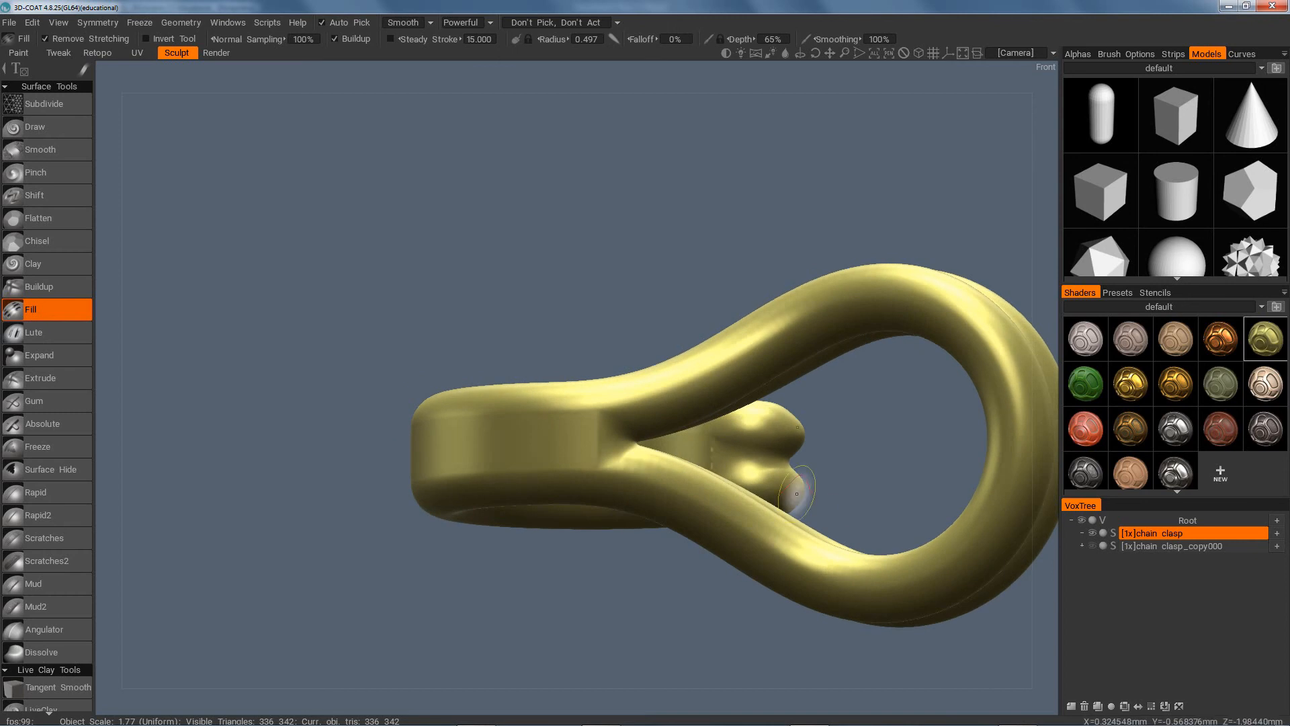
# Activate the Rapid2 tool and turn on its Invert Tool option
pyautogui.press('space')
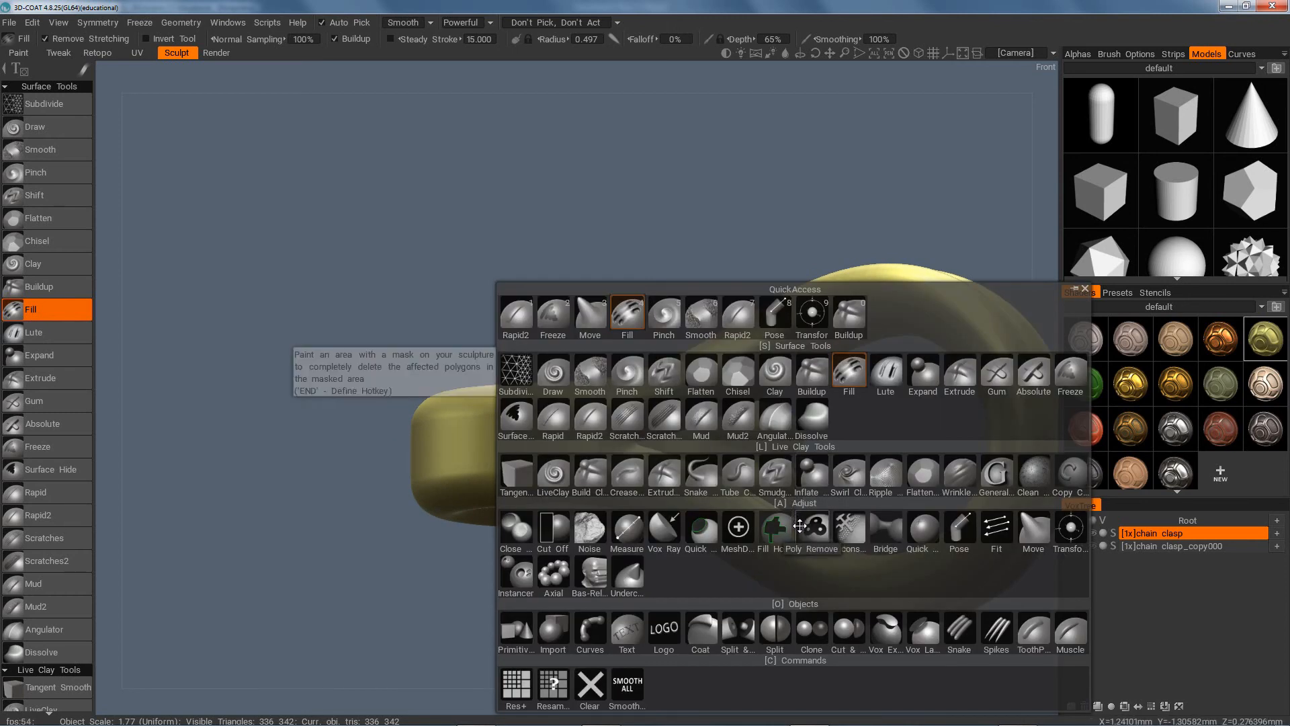
pyautogui.click(737, 314)
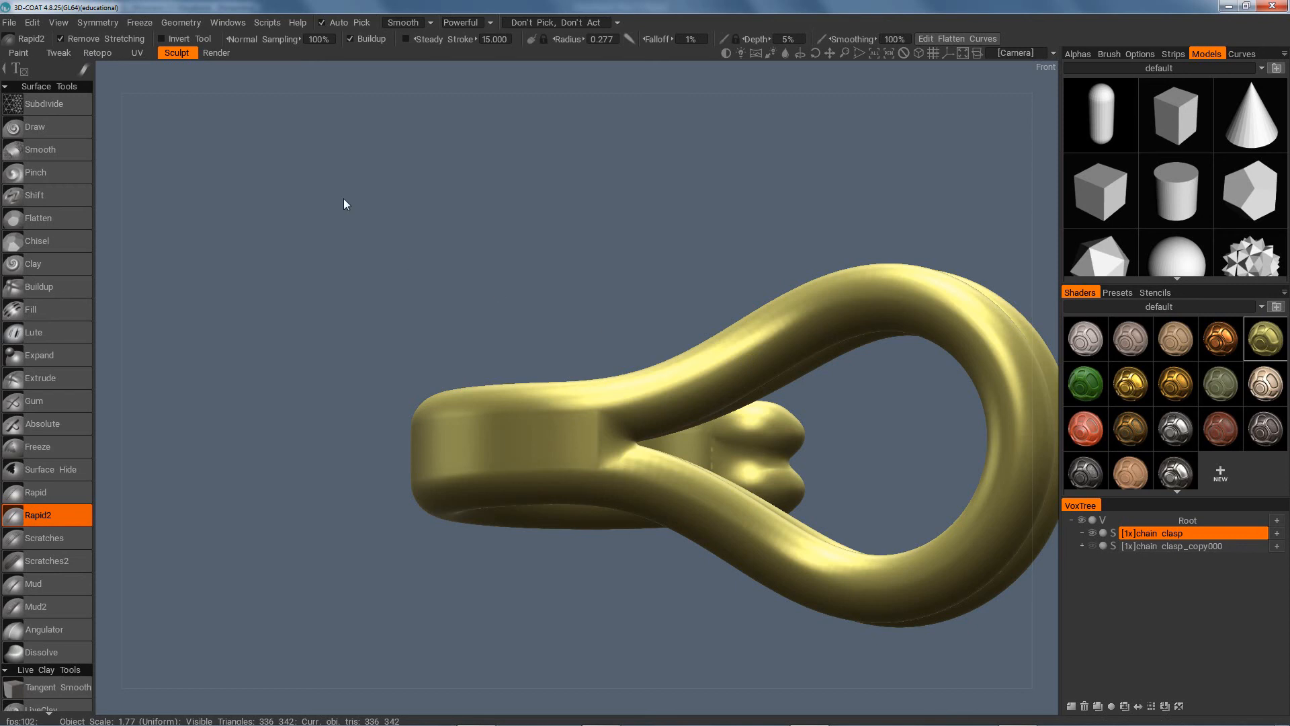
pyautogui.click(166, 39)
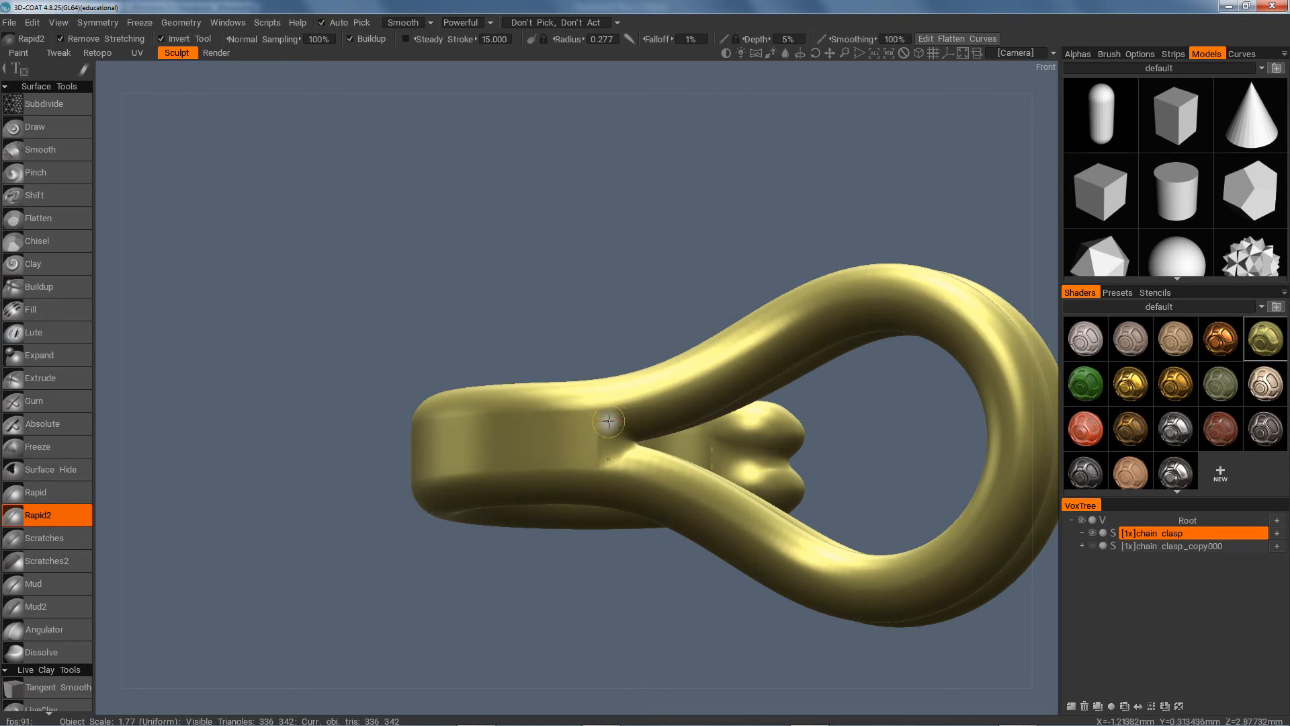
# Try reshaping the edge at the strand fork with inverted Rapid2 strokes at radius 0.277, and undo them
pyautogui.moveTo(613, 426); pyautogui.dragTo(829, 466, button='right')
pyautogui.moveTo(829, 472); pyautogui.dragTo(685, 356, button='middle')
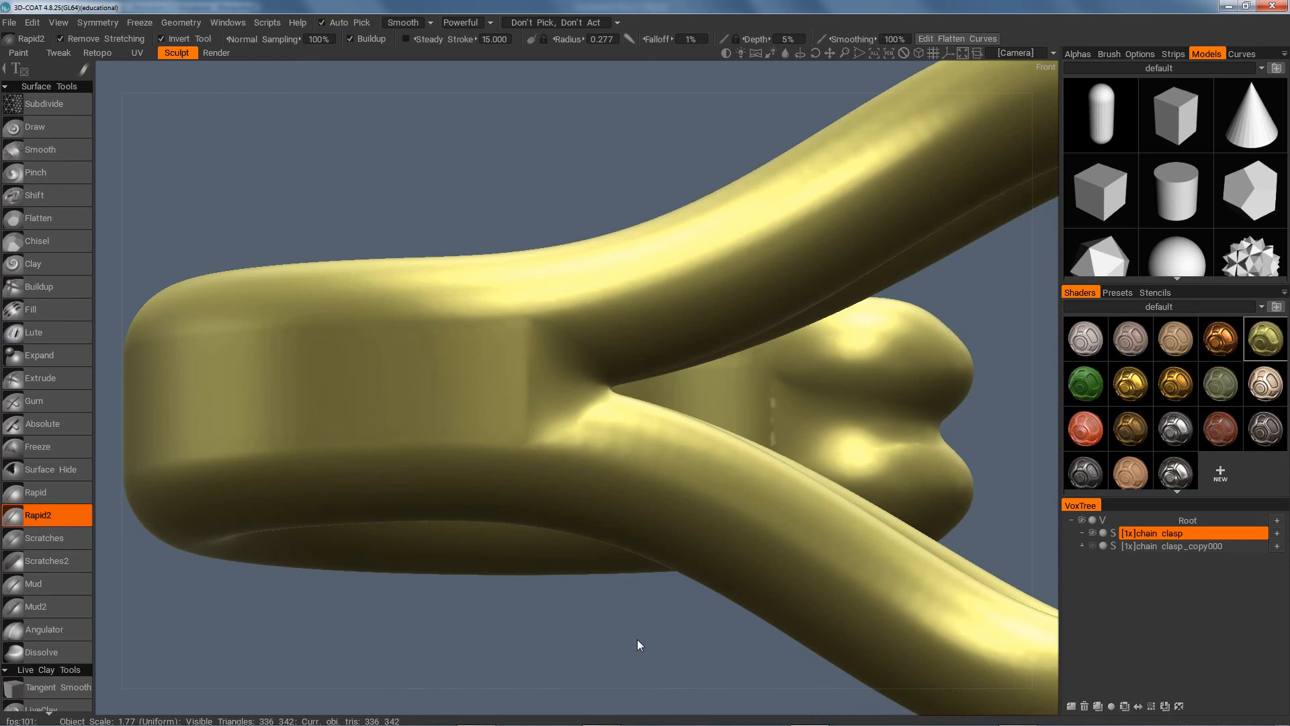
pyautogui.moveTo(638, 643); pyautogui.dragTo(605, 647)
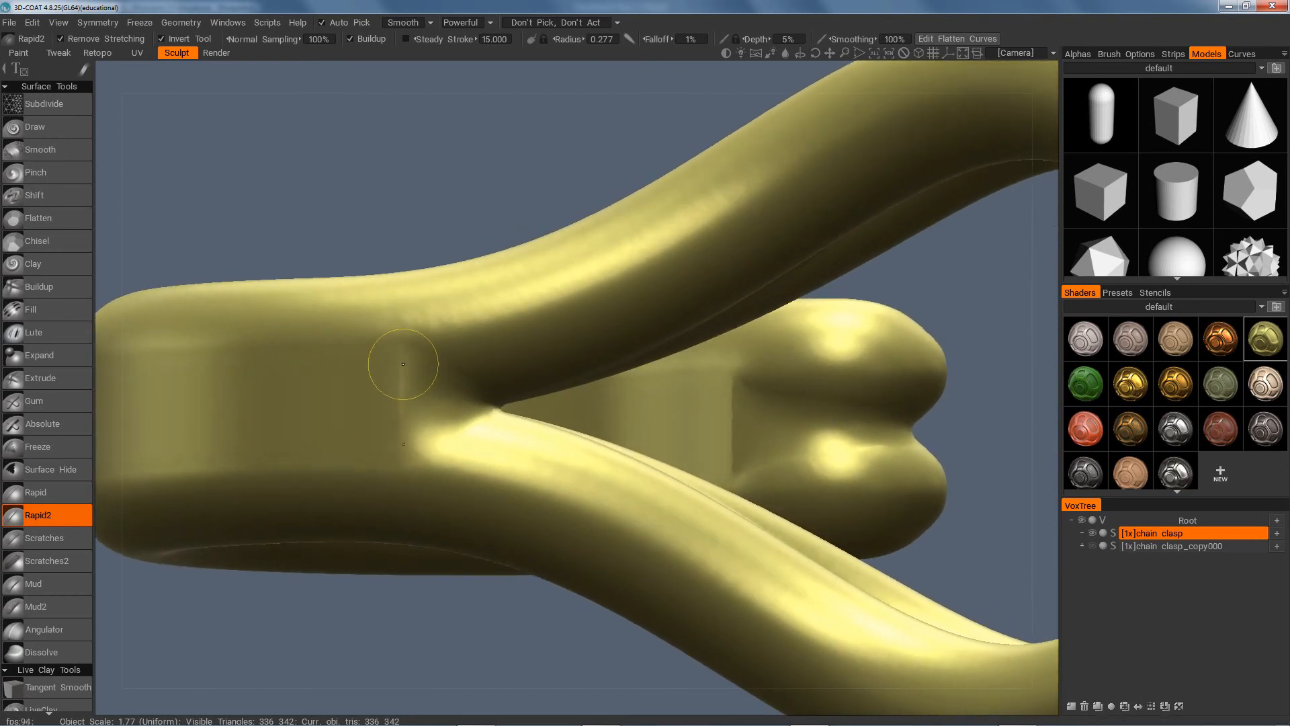
pyautogui.moveTo(504, 627); pyautogui.dragTo(452, 461)
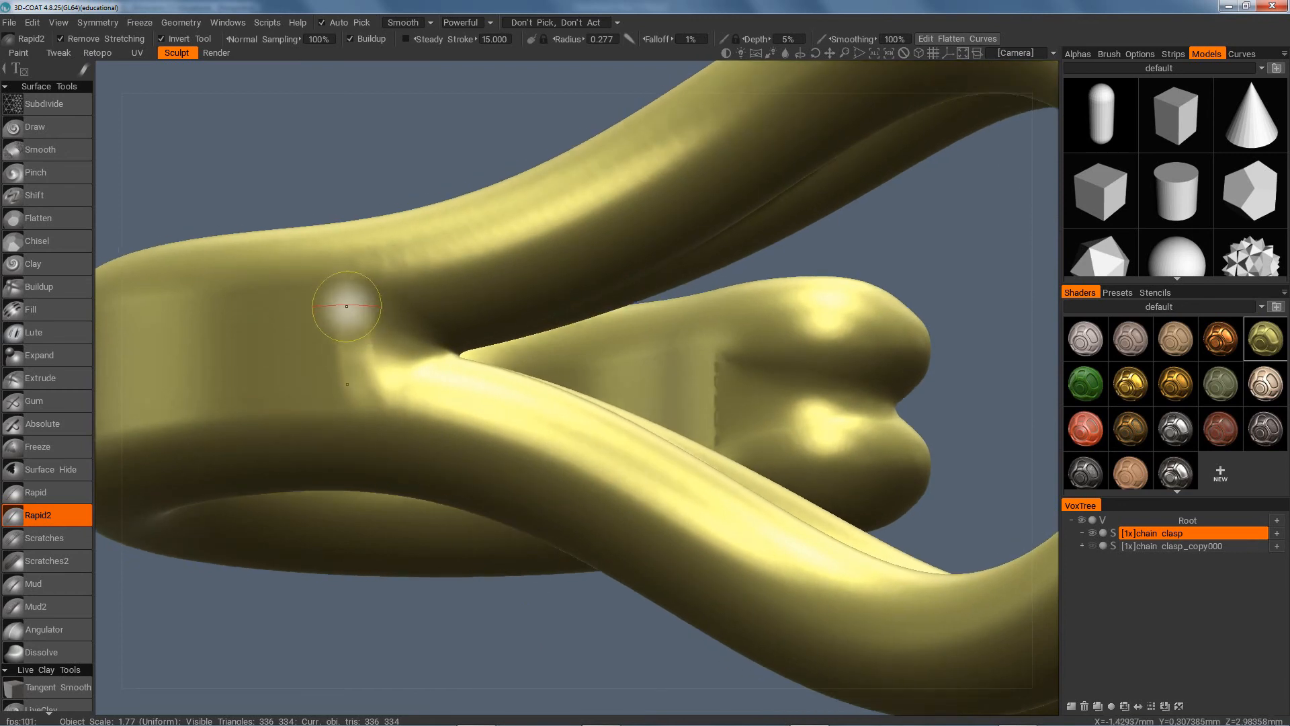
pyautogui.moveTo(347, 307)
pyautogui.mouseDown()
pyautogui.moveTo(375, 339)
pyautogui.moveTo(436, 335)
pyautogui.mouseUp()
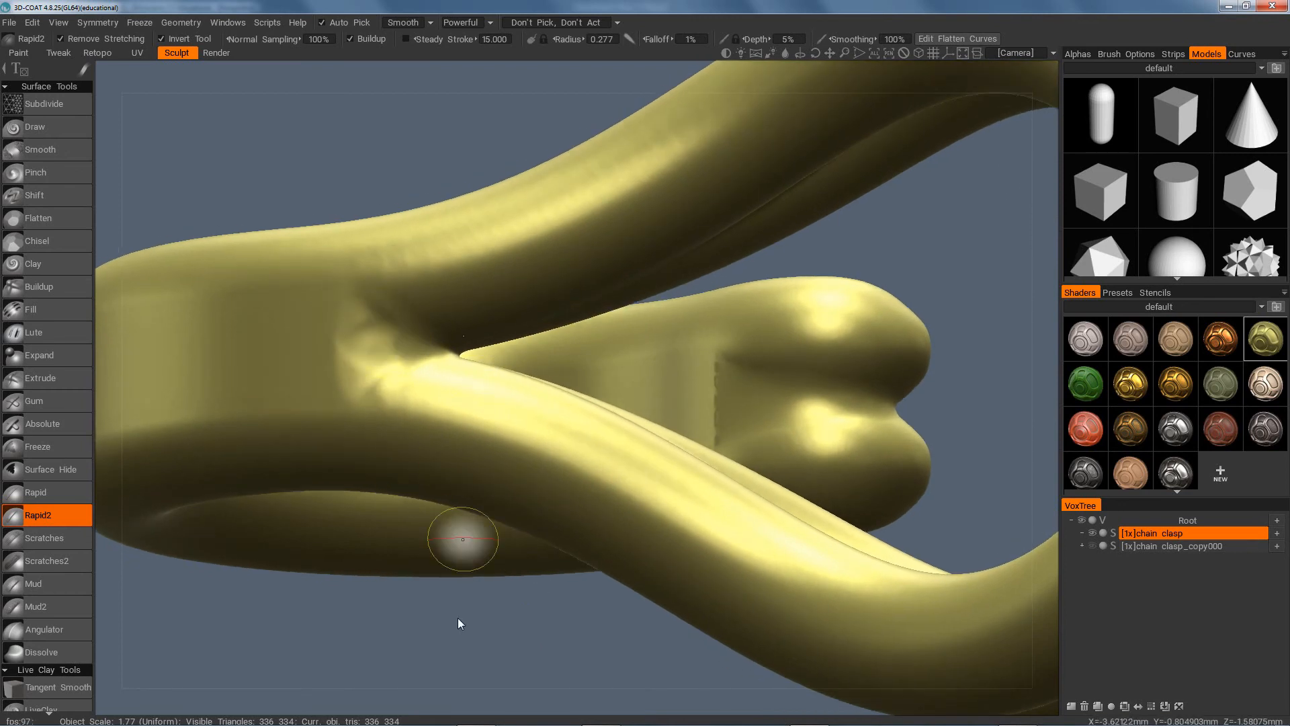
pyautogui.moveTo(501, 638)
pyautogui.mouseDown()
pyautogui.moveTo(513, 641)
pyautogui.moveTo(498, 647)
pyautogui.moveTo(495, 631)
pyautogui.mouseUp()
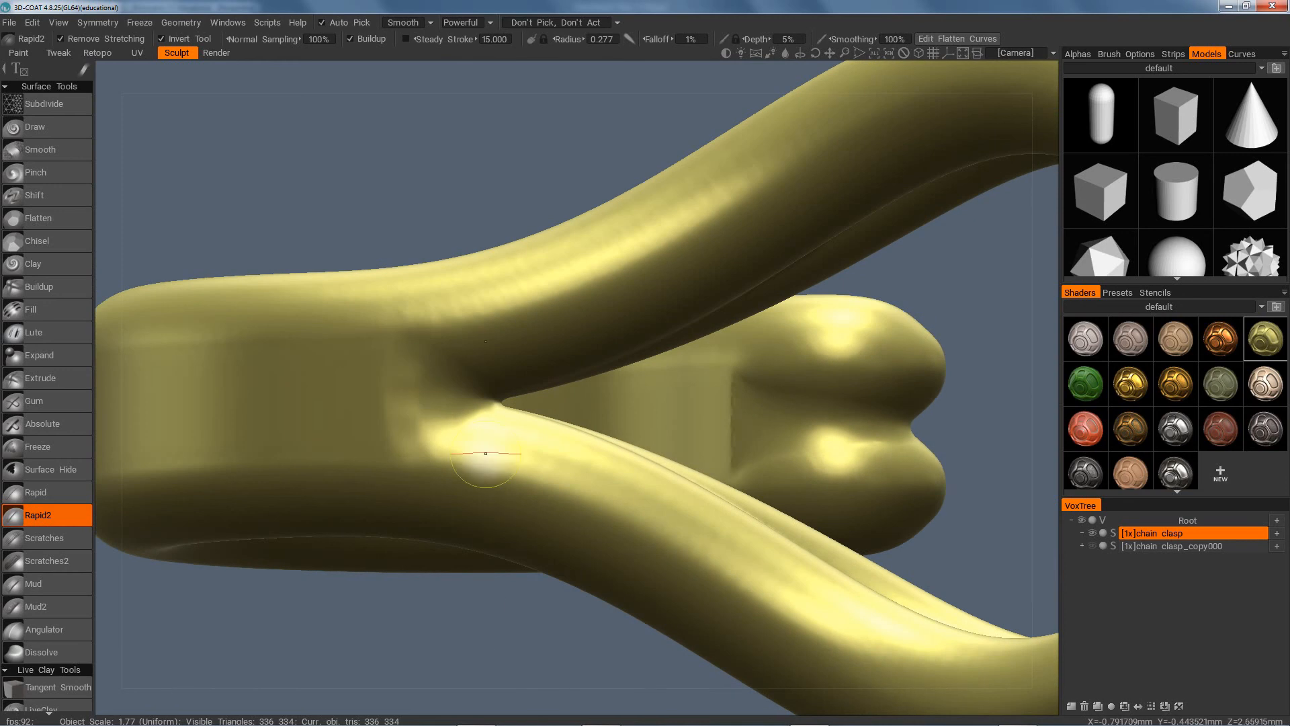
pyautogui.moveTo(485, 453); pyautogui.dragTo(471, 436)
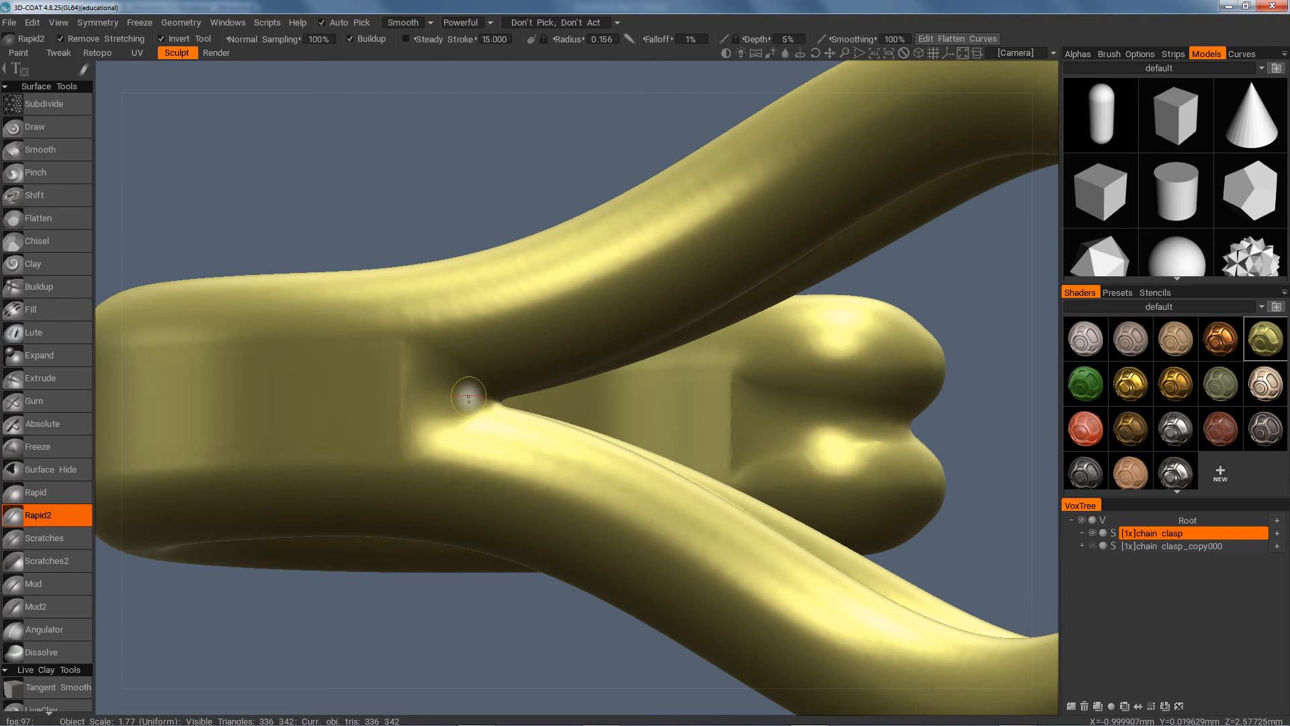
# Sculpt the strand fork with inverted Rapid2 at radius 0.156 and smooth it with smoothing at 73%
pyautogui.moveTo(418, 398)
pyautogui.mouseDown()
pyautogui.moveTo(461, 392)
pyautogui.moveTo(409, 367)
pyautogui.moveTo(464, 376)
pyautogui.moveTo(426, 369)
pyautogui.moveTo(386, 329)
pyautogui.moveTo(473, 407)
pyautogui.moveTo(437, 409)
pyautogui.moveTo(490, 383)
pyautogui.moveTo(409, 385)
pyautogui.moveTo(469, 383)
pyautogui.moveTo(458, 402)
pyautogui.mouseUp()
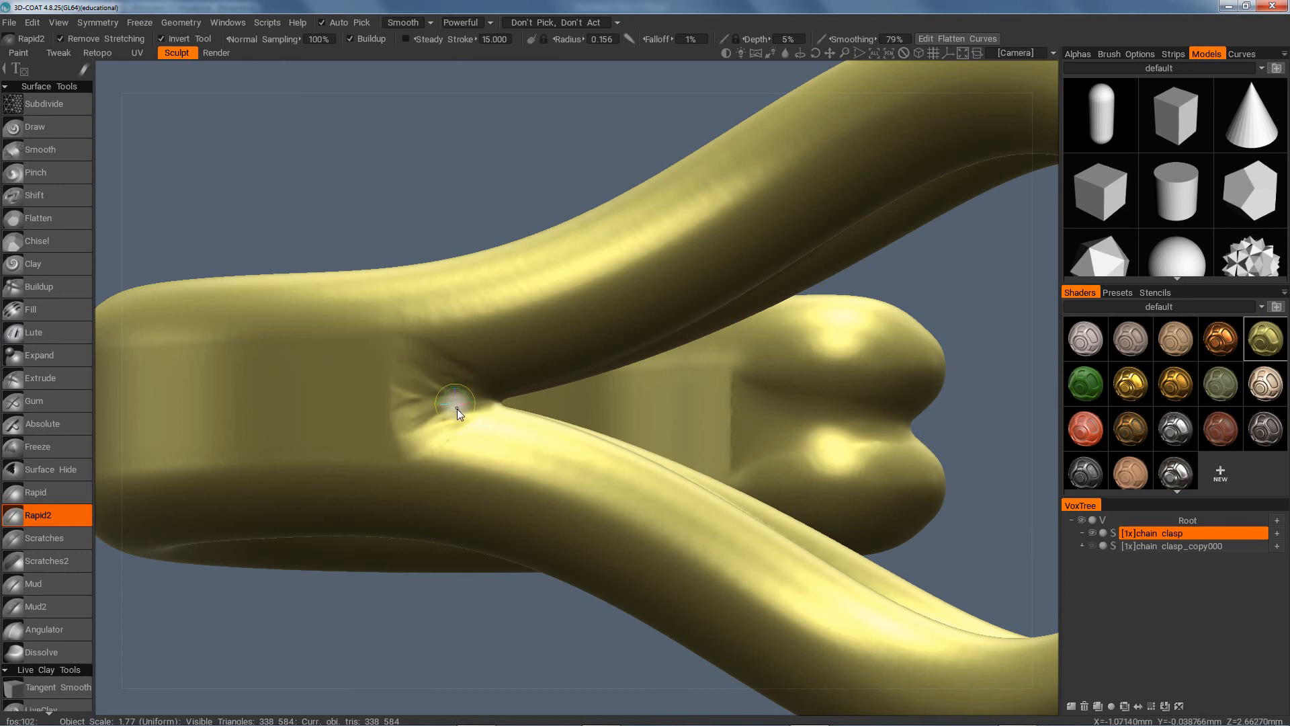
pyautogui.moveTo(456, 410)
pyautogui.mouseDown()
pyautogui.moveTo(477, 368)
pyautogui.moveTo(448, 398)
pyautogui.moveTo(479, 369)
pyautogui.moveTo(430, 393)
pyautogui.moveTo(403, 389)
pyautogui.moveTo(442, 377)
pyautogui.moveTo(430, 390)
pyautogui.moveTo(369, 357)
pyautogui.moveTo(474, 400)
pyautogui.mouseUp()
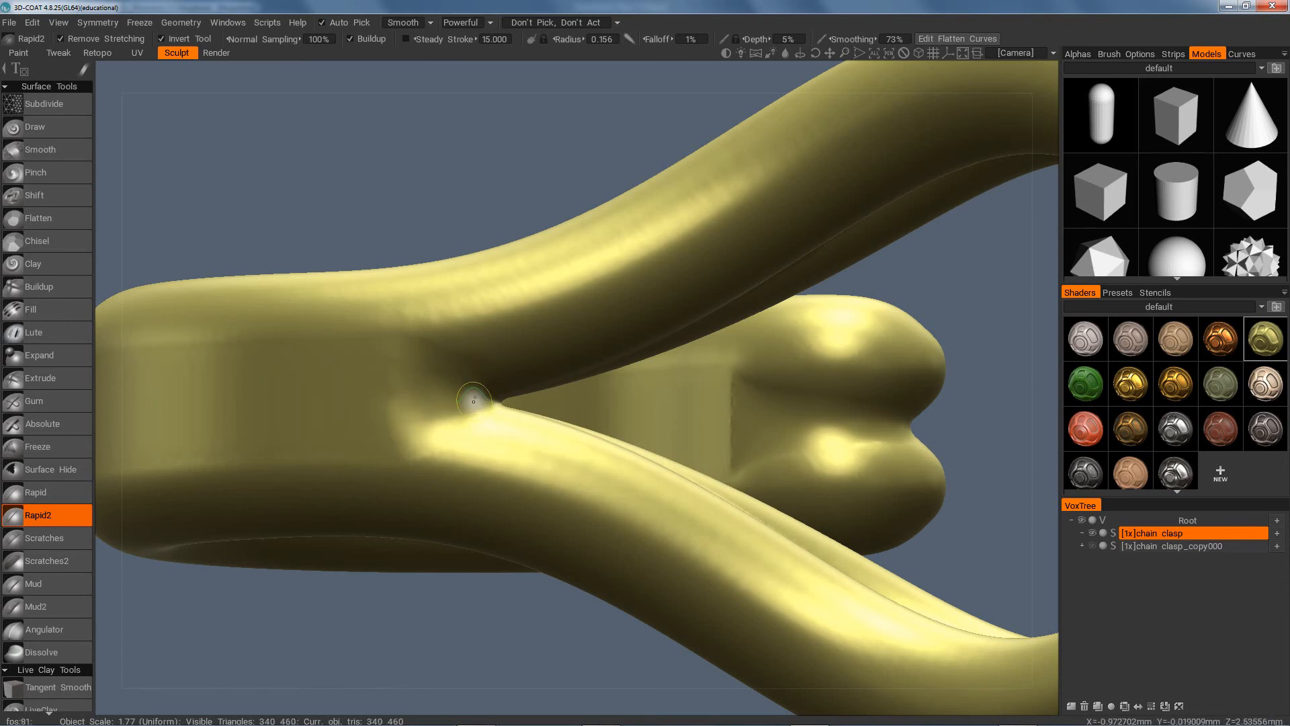
pyautogui.moveTo(395, 451)
pyautogui.mouseDown()
pyautogui.moveTo(454, 403)
pyautogui.moveTo(481, 417)
pyautogui.moveTo(449, 374)
pyautogui.moveTo(410, 377)
pyautogui.moveTo(441, 365)
pyautogui.mouseUp()
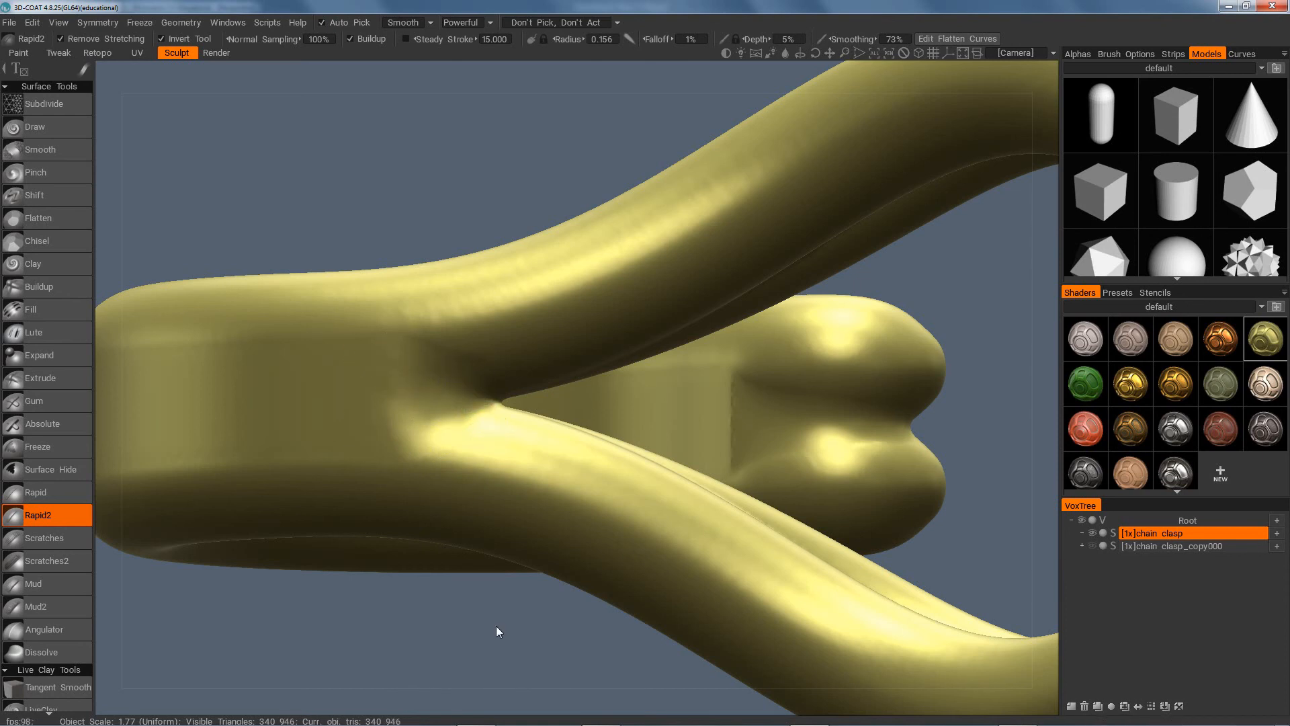
pyautogui.moveTo(498, 626)
pyautogui.mouseDown()
pyautogui.moveTo(506, 642)
pyautogui.moveTo(533, 634)
pyautogui.moveTo(483, 602)
pyautogui.mouseUp()
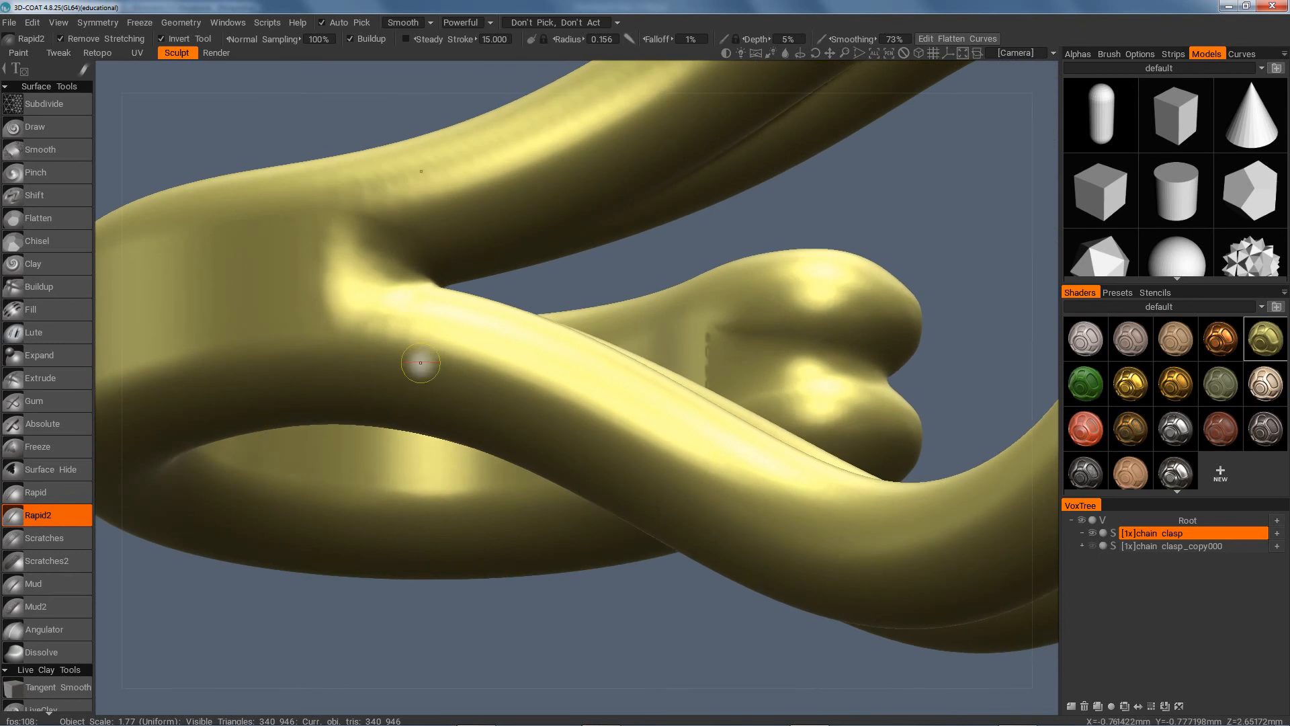
pyautogui.moveTo(330, 250)
pyautogui.mouseDown()
pyautogui.moveTo(313, 269)
pyautogui.moveTo(342, 225)
pyautogui.moveTo(348, 278)
pyautogui.mouseUp()
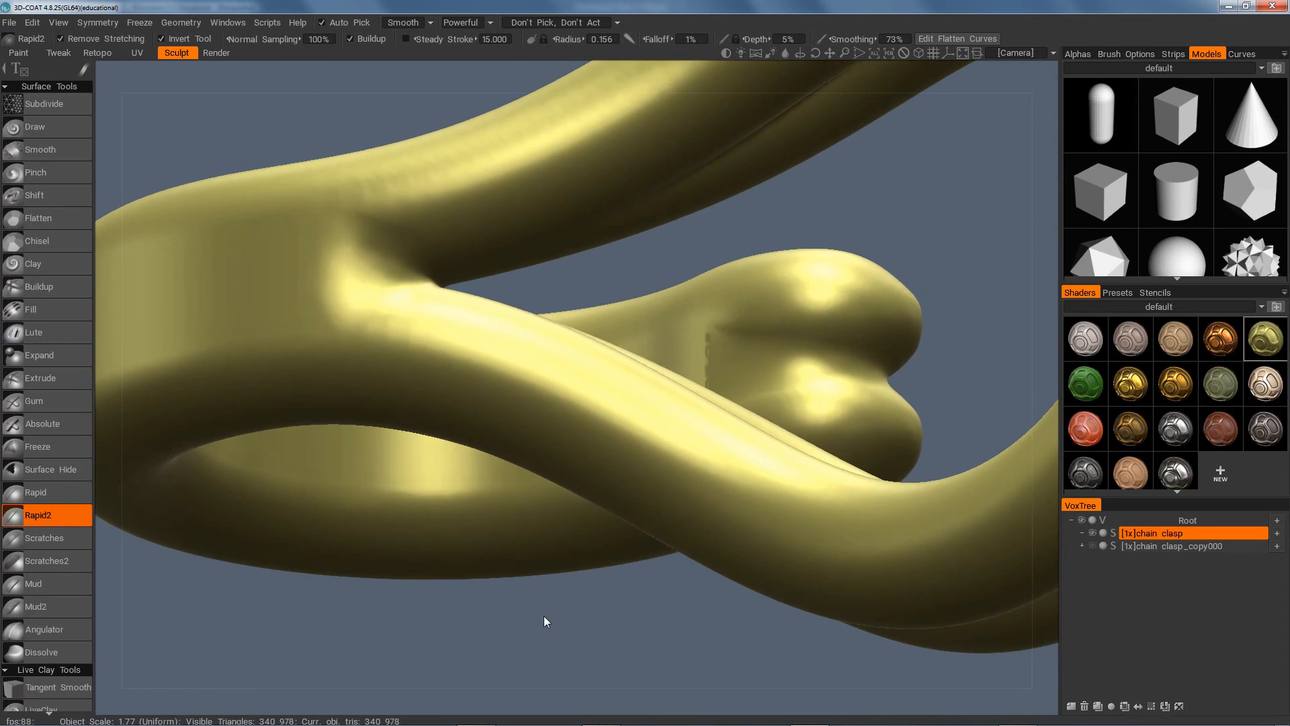
# Refine the surface just behind the strand fork with Rapid2 at radius 0.156 and smooth the transition
pyautogui.moveTo(541, 616)
pyautogui.mouseDown()
pyautogui.moveTo(535, 633)
pyautogui.moveTo(571, 649)
pyautogui.moveTo(540, 628)
pyautogui.mouseUp()
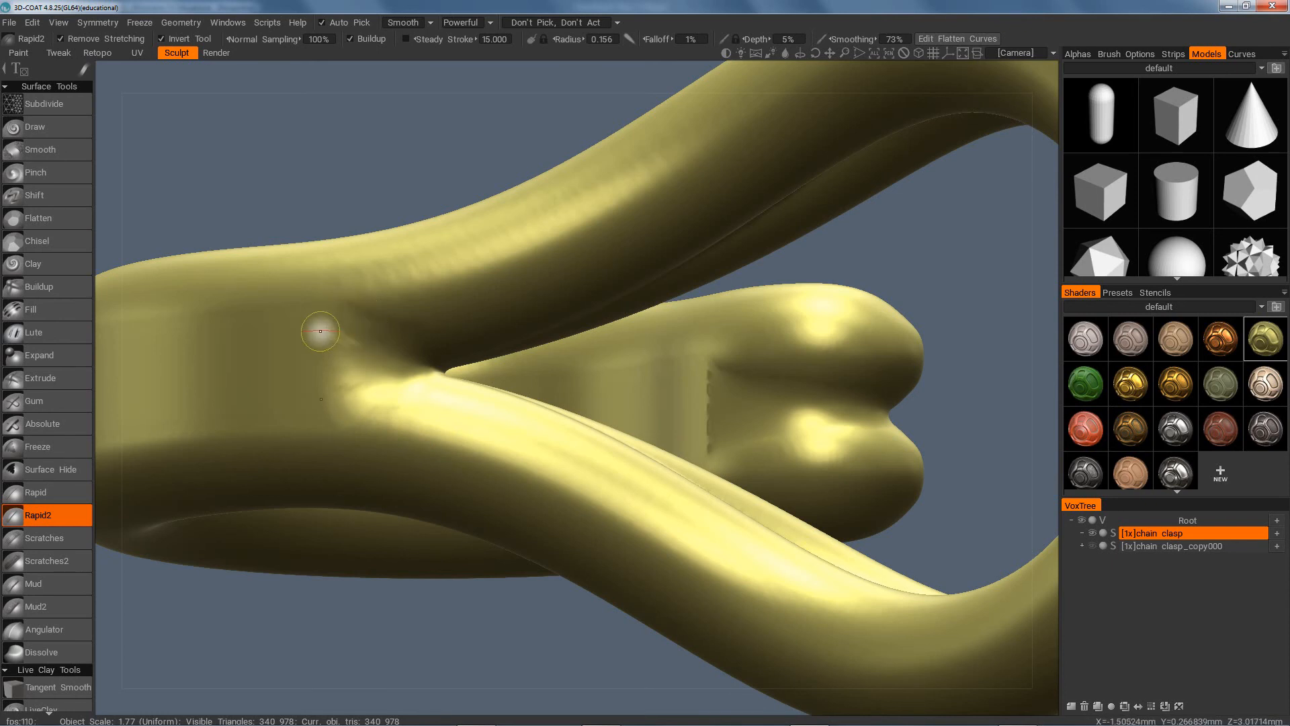
pyautogui.moveTo(358, 349)
pyautogui.mouseDown()
pyautogui.moveTo(369, 363)
pyautogui.moveTo(350, 364)
pyautogui.moveTo(330, 326)
pyautogui.moveTo(348, 327)
pyautogui.moveTo(389, 279)
pyautogui.moveTo(397, 331)
pyautogui.moveTo(345, 264)
pyautogui.moveTo(386, 325)
pyautogui.mouseUp()
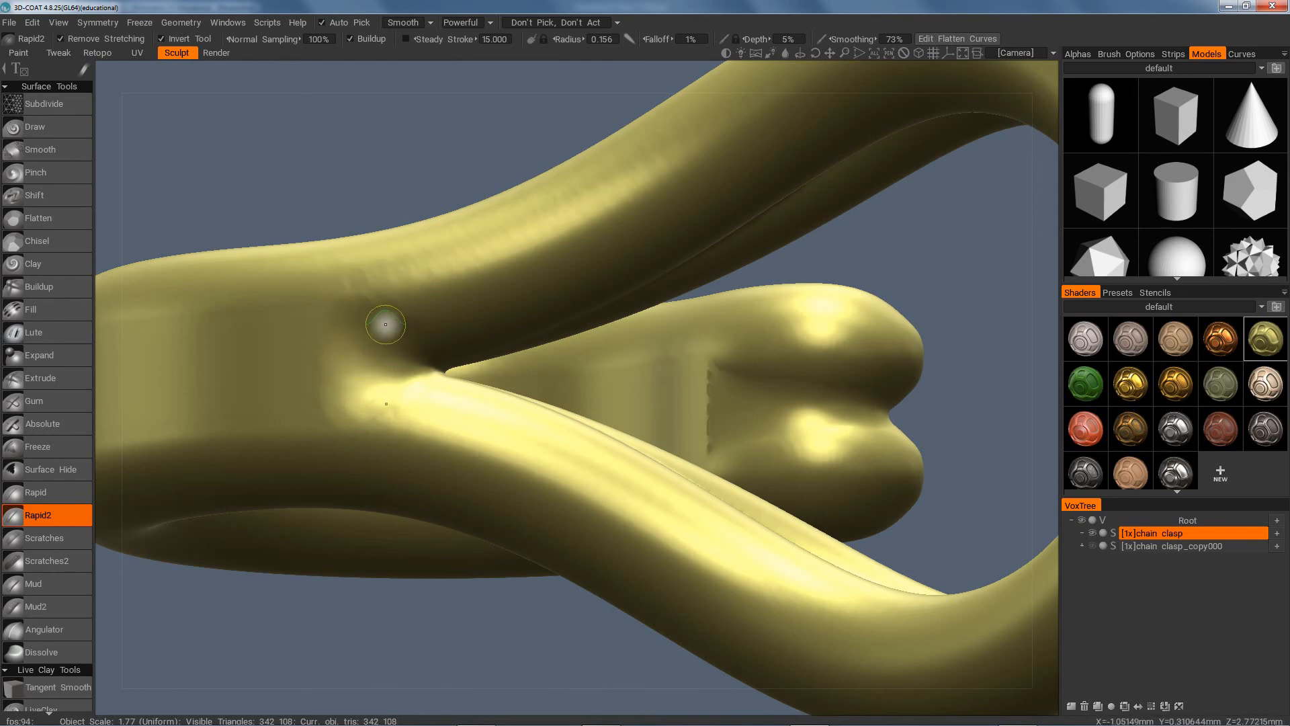
pyautogui.moveTo(355, 272); pyautogui.dragTo(365, 321)
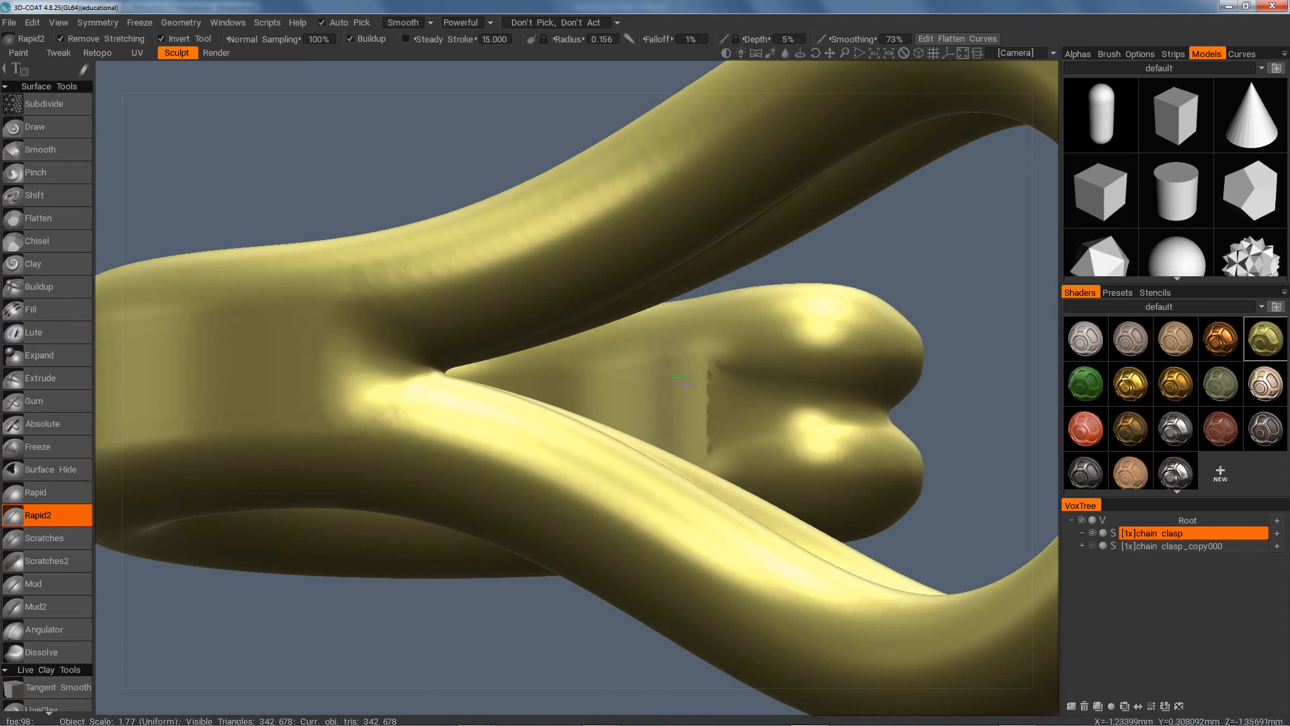
# Sculpt the fork's inner junction on the ring side with inverted Rapid2 strokes at radius 0.089, undoing the last stray stroke
pyautogui.keyDown('alt'); pyautogui.moveTo(691, 406); pyautogui.dragTo(419, 439); pyautogui.keyUp('alt')
pyautogui.keyDown('alt'); pyautogui.moveTo(777, 241); pyautogui.dragTo(629, 428); pyautogui.keyUp('alt')
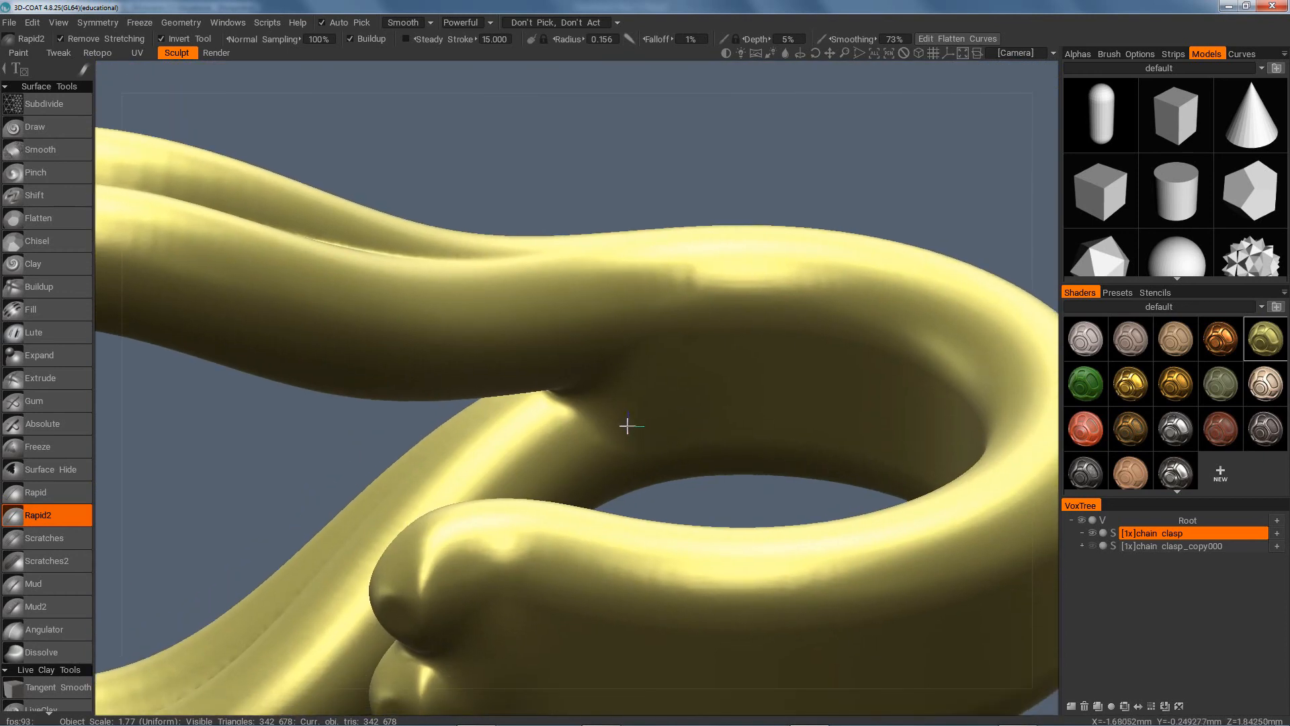
pyautogui.keyDown('alt'); pyautogui.moveTo(627, 425); pyautogui.dragTo(768, 470, button='right'); pyautogui.keyUp('alt')
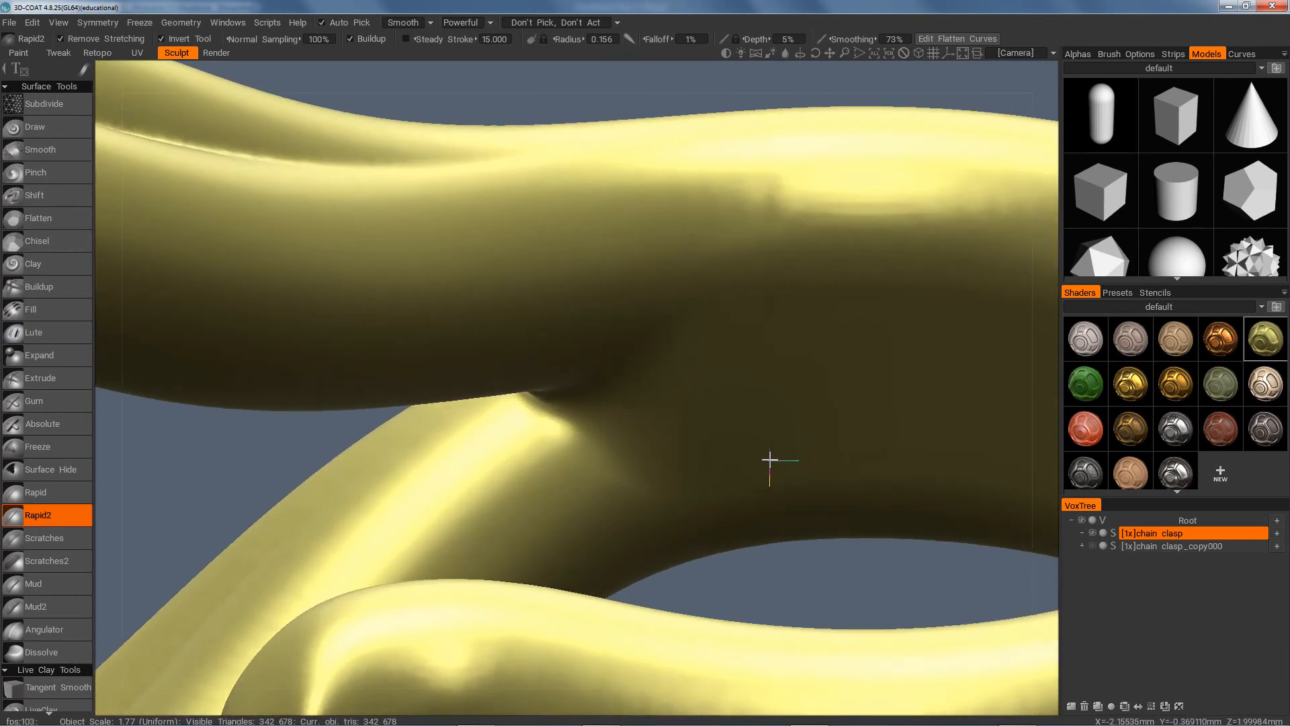
pyautogui.keyDown('alt'); pyautogui.moveTo(769, 458); pyautogui.dragTo(750, 349); pyautogui.keyUp('alt')
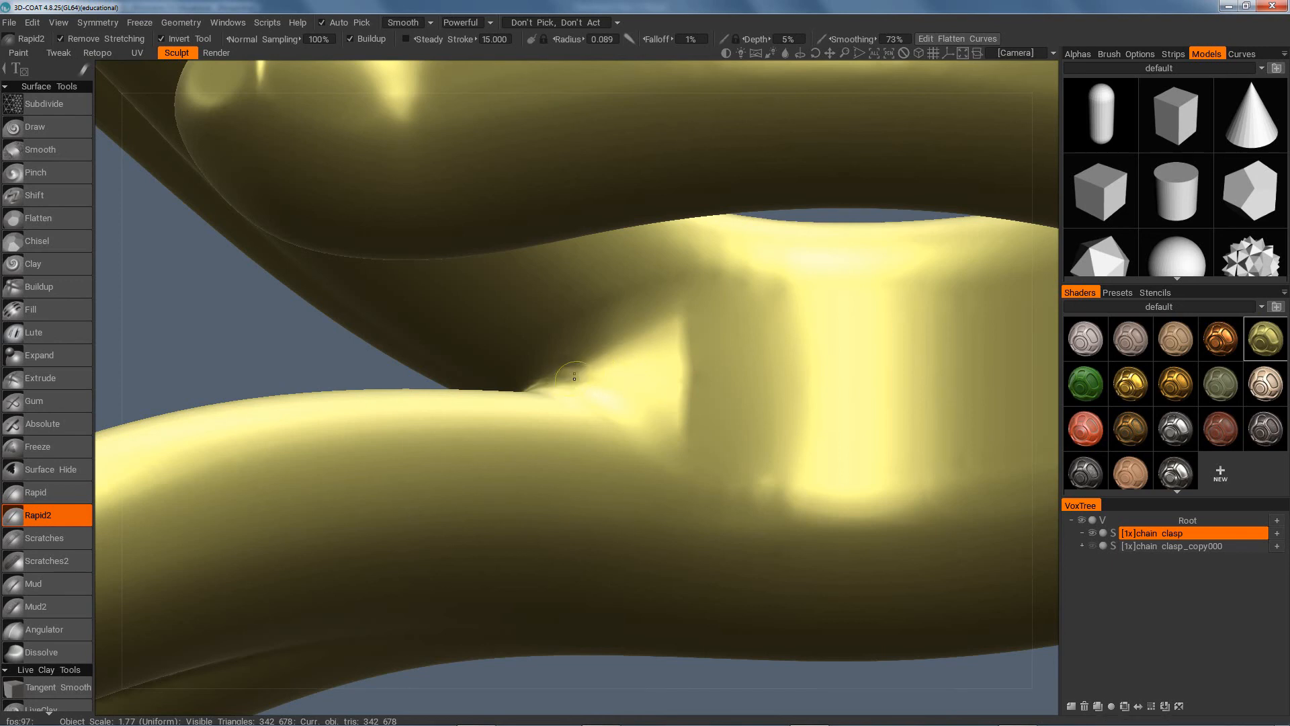
pyautogui.moveTo(604, 379)
pyautogui.mouseDown()
pyautogui.moveTo(575, 375)
pyautogui.moveTo(634, 369)
pyautogui.moveTo(562, 365)
pyautogui.moveTo(610, 334)
pyautogui.moveTo(561, 366)
pyautogui.moveTo(639, 342)
pyautogui.moveTo(668, 360)
pyautogui.moveTo(679, 334)
pyautogui.moveTo(629, 339)
pyautogui.moveTo(682, 371)
pyautogui.moveTo(655, 405)
pyautogui.moveTo(679, 350)
pyautogui.moveTo(646, 358)
pyautogui.moveTo(635, 322)
pyautogui.moveTo(682, 366)
pyautogui.moveTo(737, 312)
pyautogui.mouseUp()
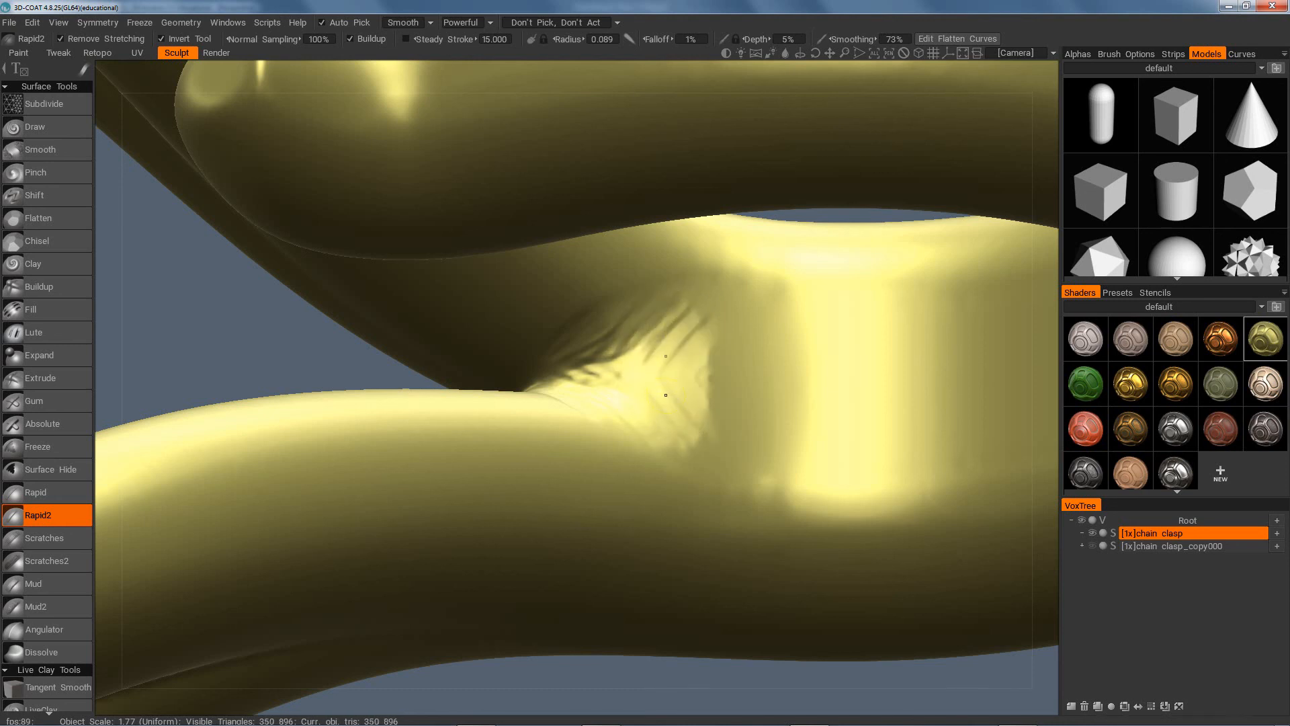
pyautogui.moveTo(665, 394)
pyautogui.mouseDown()
pyautogui.moveTo(703, 375)
pyautogui.moveTo(636, 397)
pyautogui.moveTo(657, 356)
pyautogui.moveTo(614, 381)
pyautogui.moveTo(632, 346)
pyautogui.moveTo(615, 367)
pyautogui.moveTo(657, 350)
pyautogui.mouseUp()
pyautogui.press('capslock')
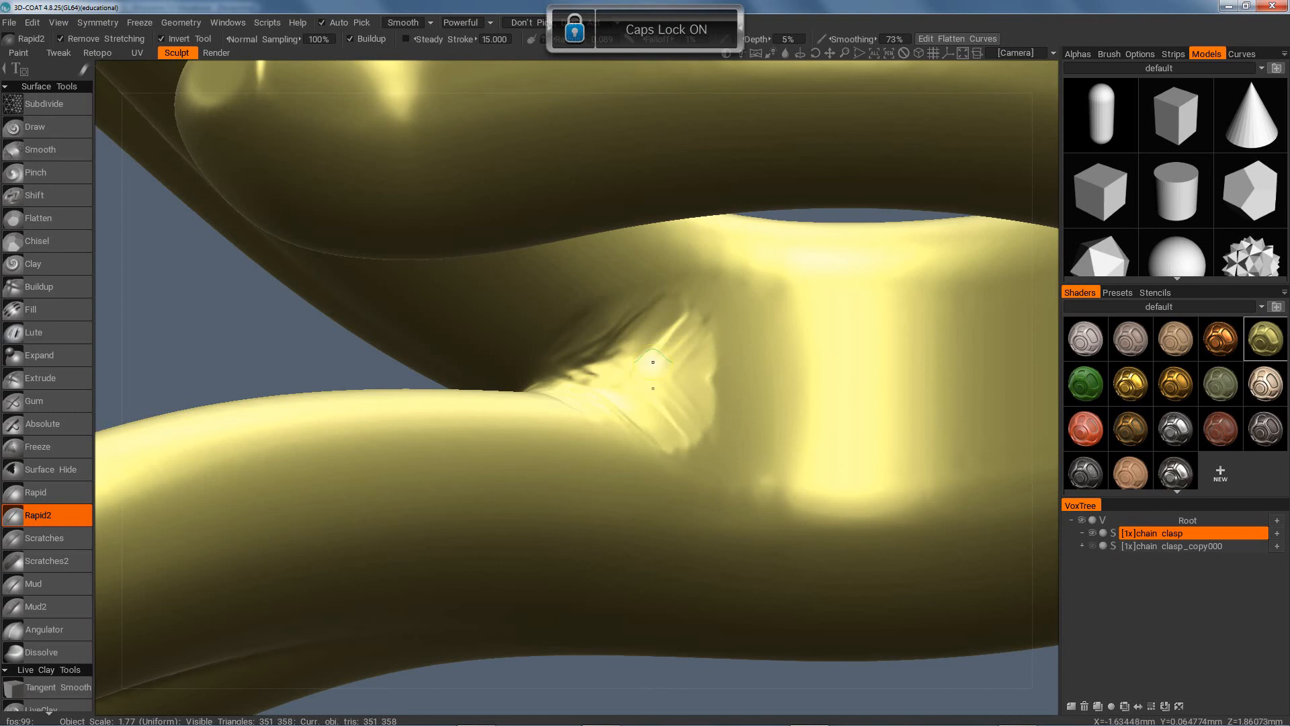
pyautogui.hotkey('ctrl', 'z')
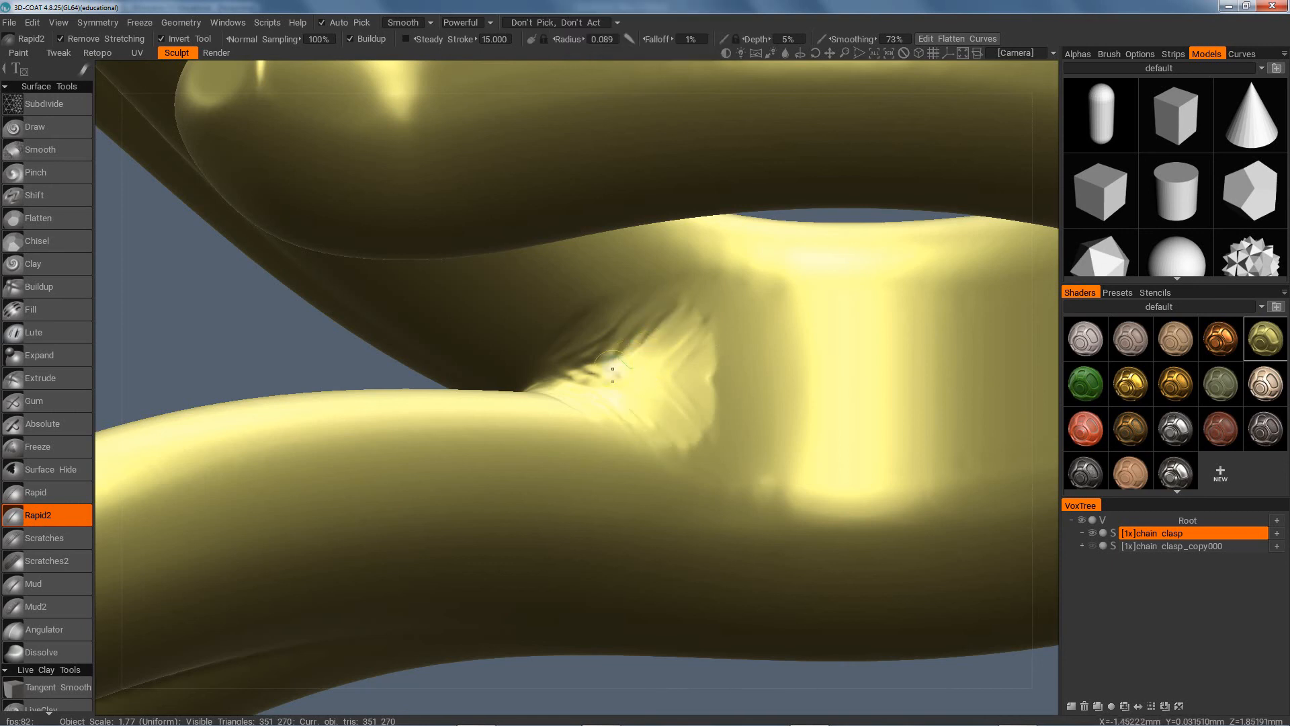
# Smooth out the stroke marks around the fork's inner junction with the brush at radius 0.089 and smoothing at 73%
pyautogui.moveTo(685, 306); pyautogui.dragTo(699, 312)
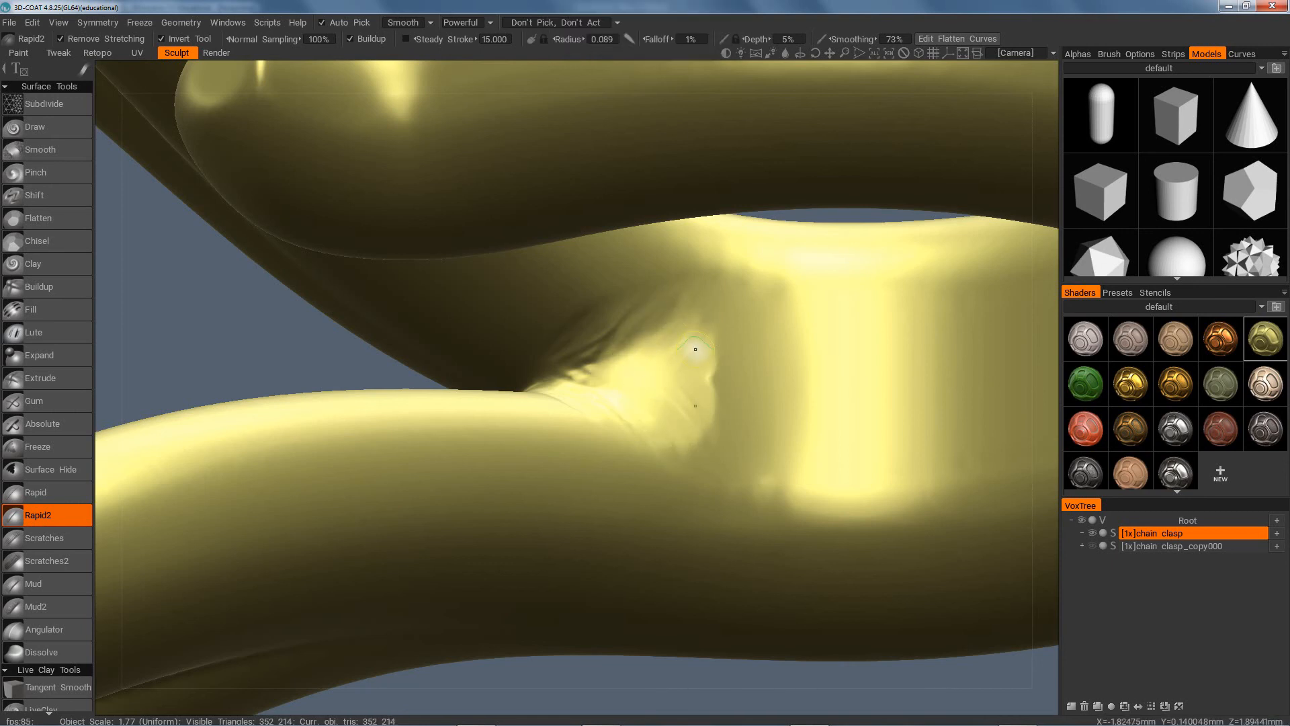
pyautogui.moveTo(694, 364); pyautogui.dragTo(716, 363)
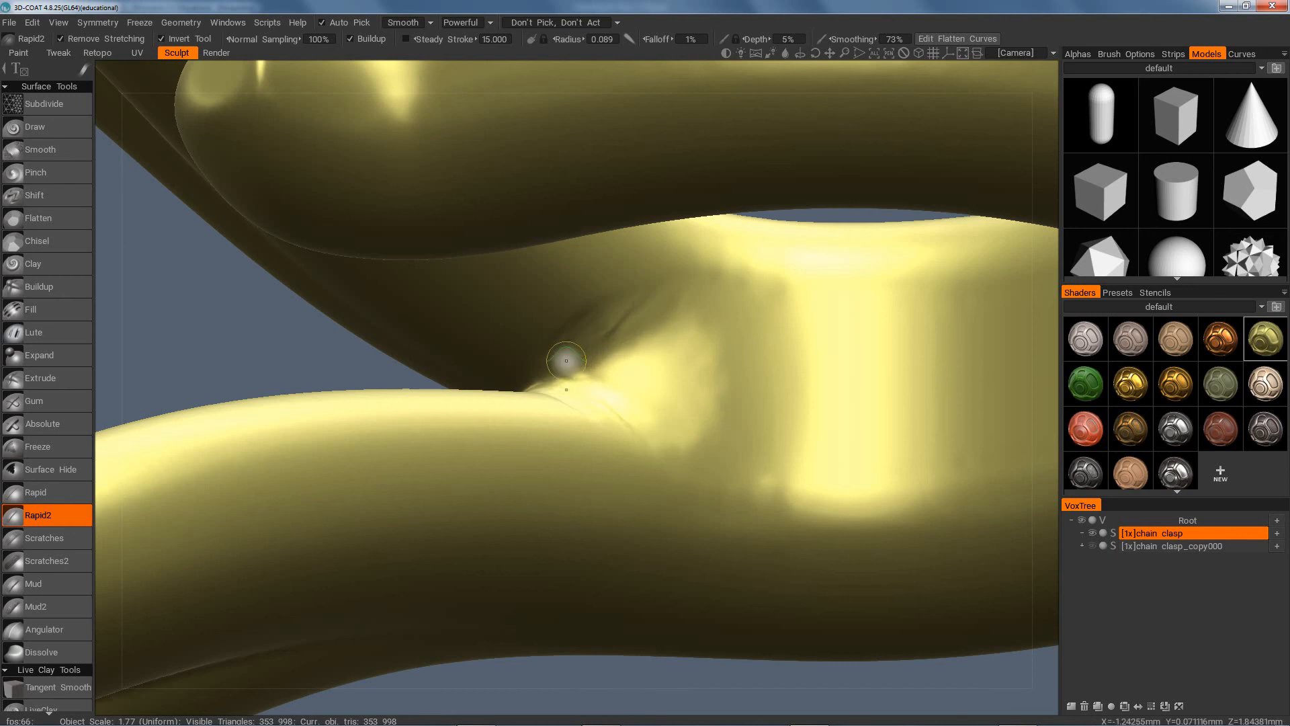
pyautogui.moveTo(641, 349)
pyautogui.mouseDown()
pyautogui.moveTo(572, 364)
pyautogui.moveTo(607, 336)
pyautogui.moveTo(541, 371)
pyautogui.moveTo(730, 431)
pyautogui.moveTo(737, 442)
pyautogui.moveTo(717, 474)
pyautogui.moveTo(812, 477)
pyautogui.moveTo(811, 449)
pyautogui.moveTo(628, 334)
pyautogui.mouseUp()
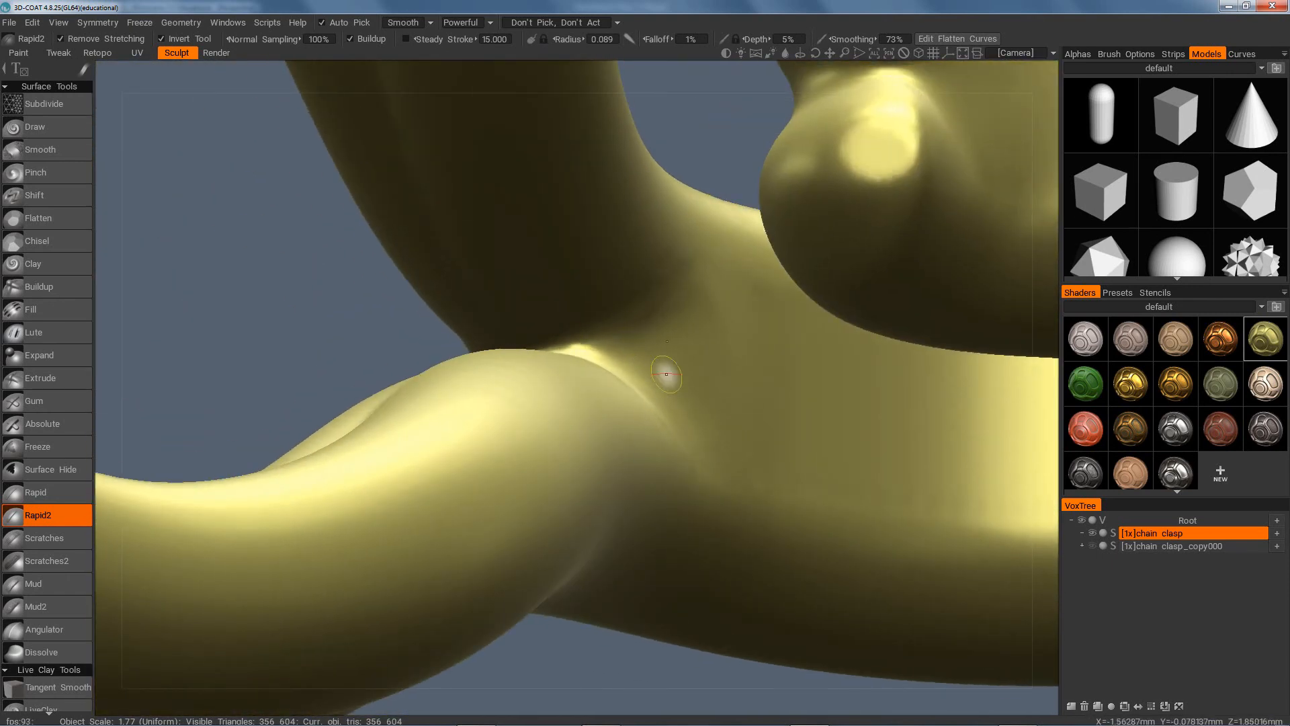
# Blend the strand junction into the ring with the Fill tool at radius 0.497 and depth 65%
pyautogui.press('space')
pyautogui.click(496, 198)
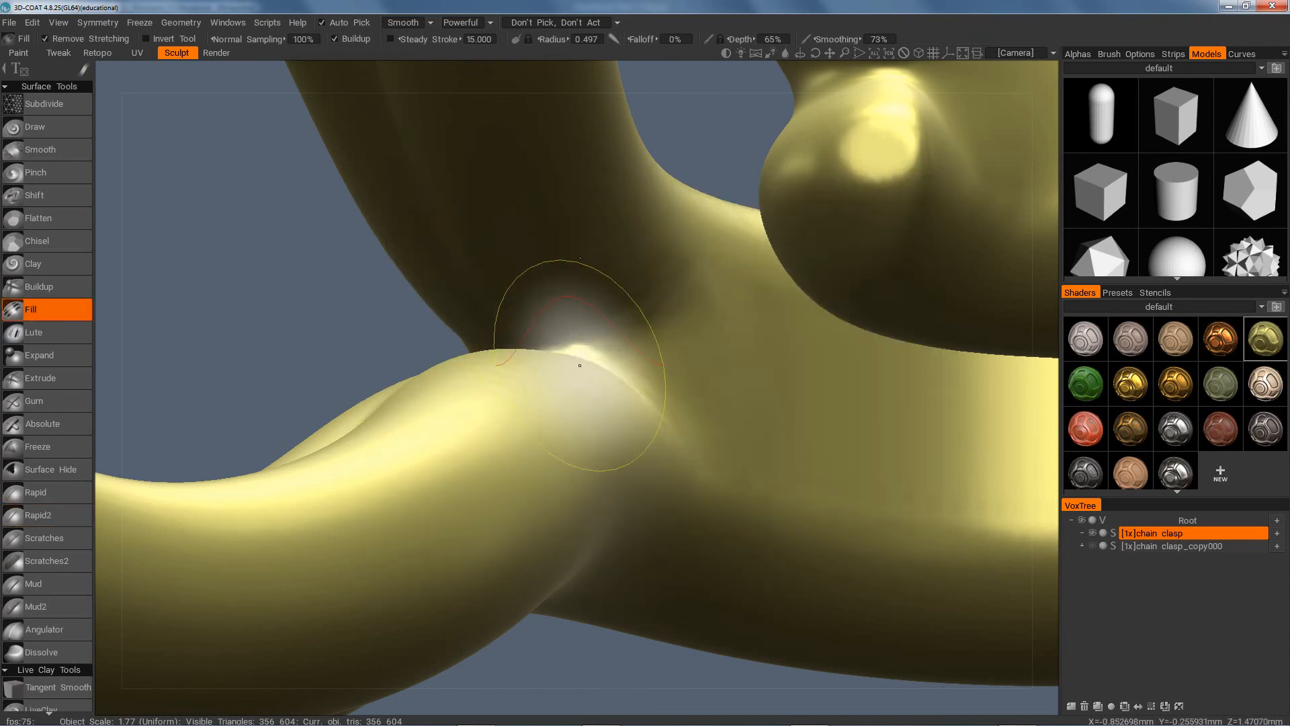
pyautogui.moveTo(666, 306)
pyautogui.mouseDown()
pyautogui.moveTo(564, 326)
pyautogui.moveTo(698, 387)
pyautogui.mouseUp()
pyautogui.moveTo(785, 468)
pyautogui.keyDown('alt'); pyautogui.mouseDown()
pyautogui.moveTo(740, 454)
pyautogui.moveTo(713, 390)
pyautogui.moveTo(662, 400)
pyautogui.moveTo(644, 461)
pyautogui.moveTo(676, 549)
pyautogui.moveTo(728, 458)
pyautogui.mouseUp(); pyautogui.keyUp('alt')
pyautogui.keyDown('alt'); pyautogui.moveTo(727, 458); pyautogui.dragTo(409, 487, button='right'); pyautogui.keyUp('alt')
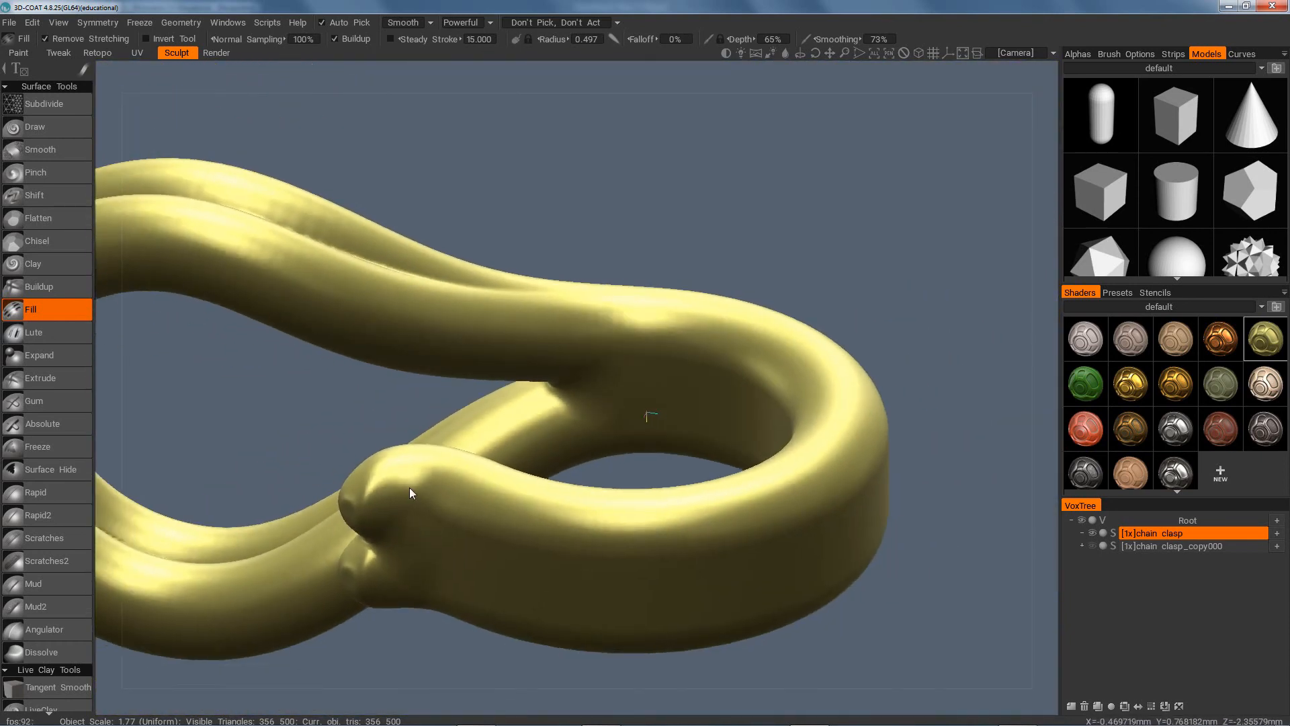
# Activate the Buildup tool and set its depth to 12%
pyautogui.keyDown('alt'); pyautogui.moveTo(873, 512); pyautogui.dragTo(853, 489); pyautogui.keyUp('alt')
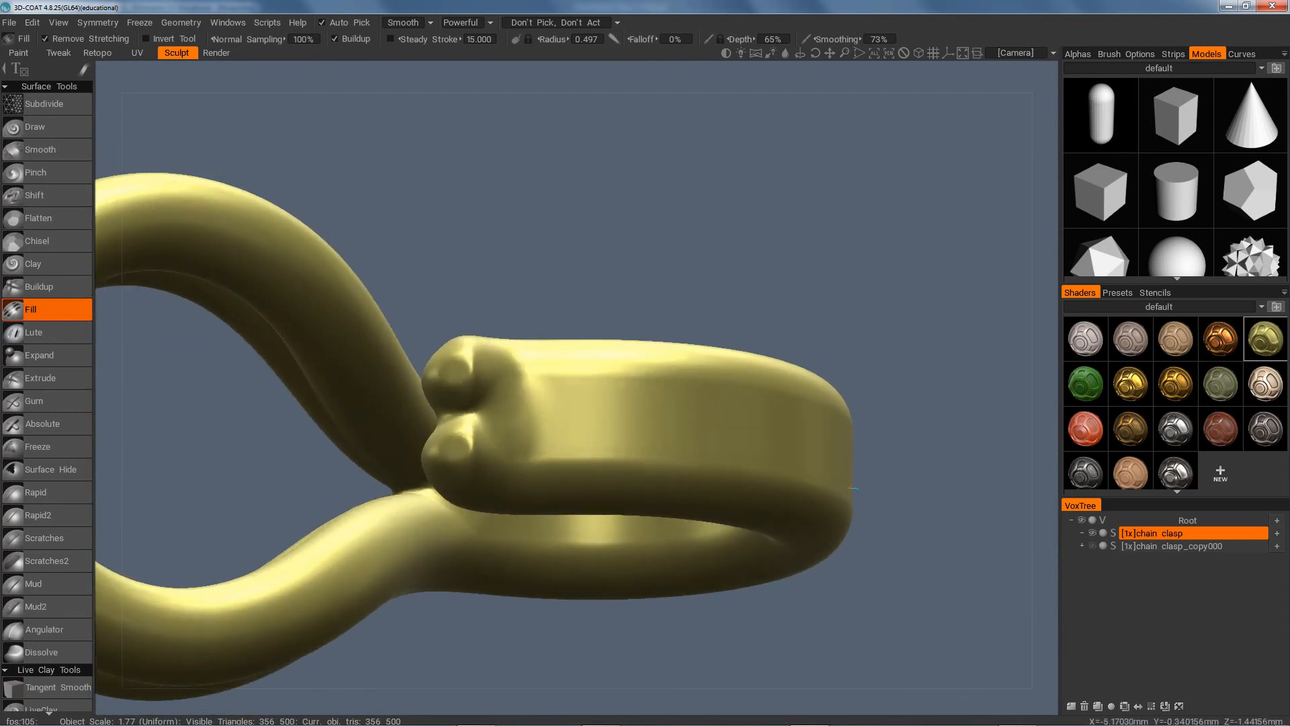
pyautogui.press('space')
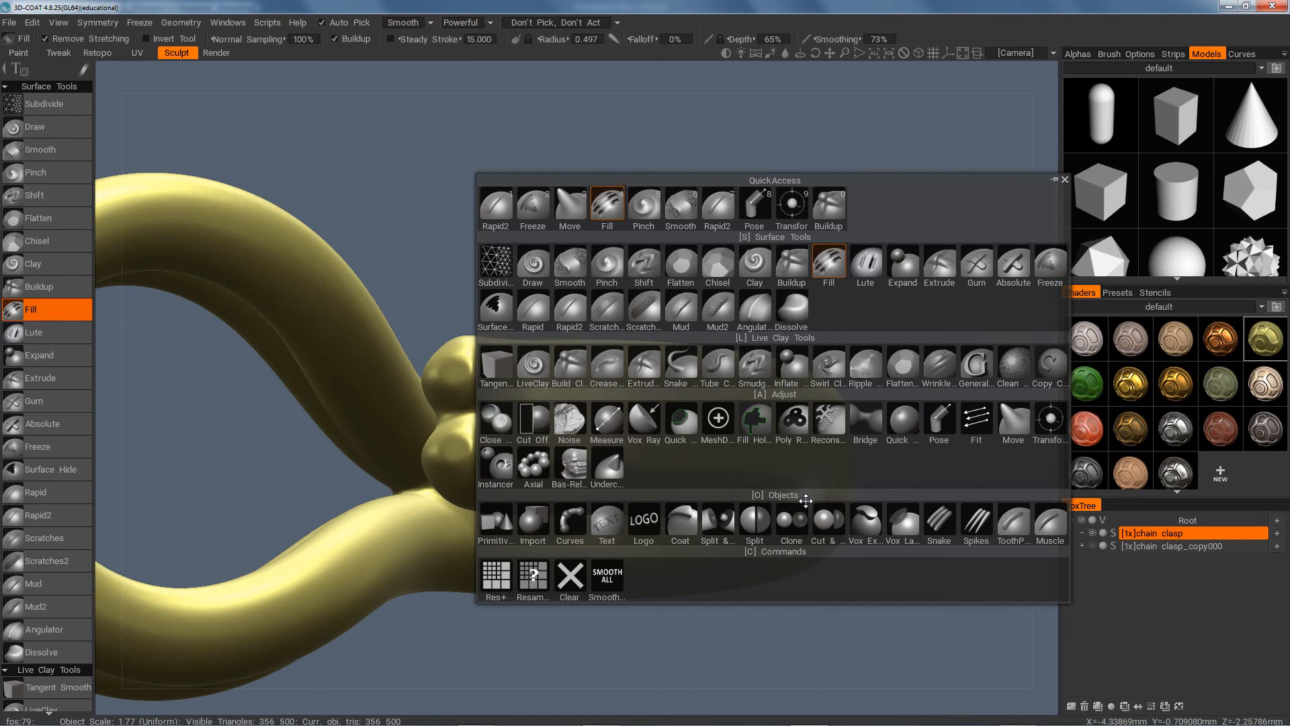
pyautogui.click(830, 203)
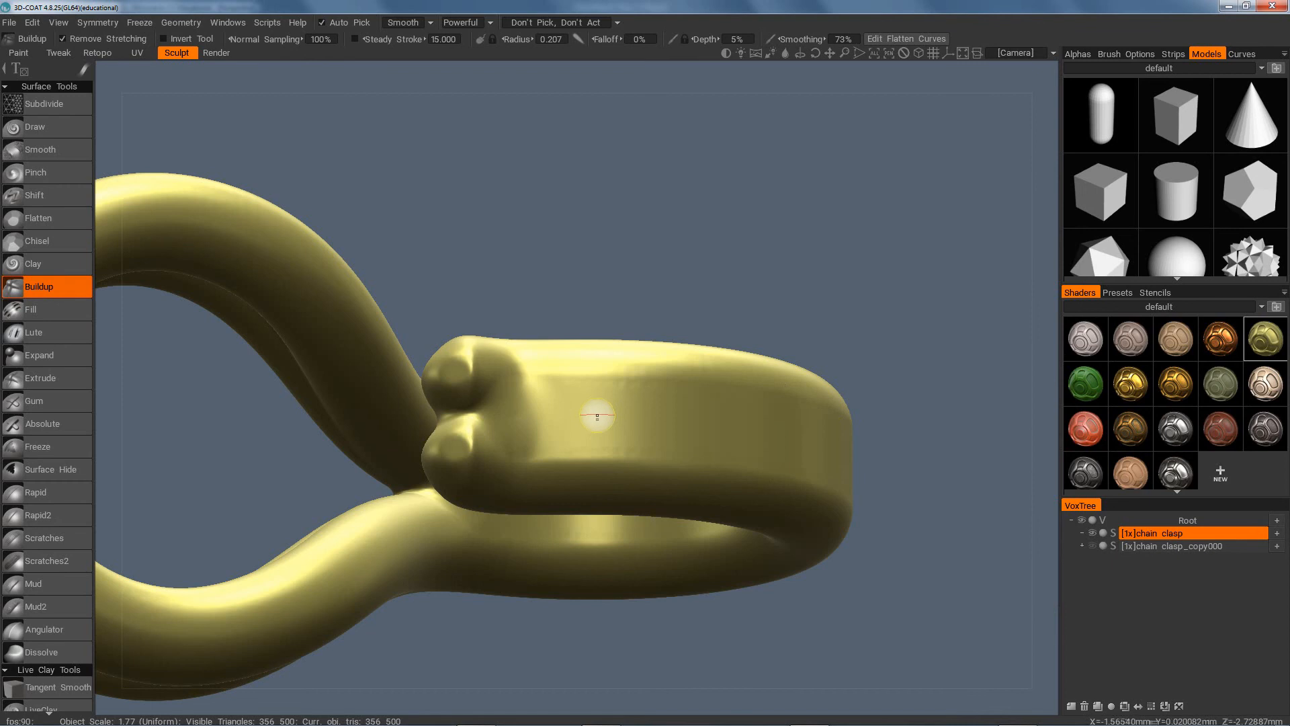
pyautogui.click(741, 39)
pyautogui.write('12')
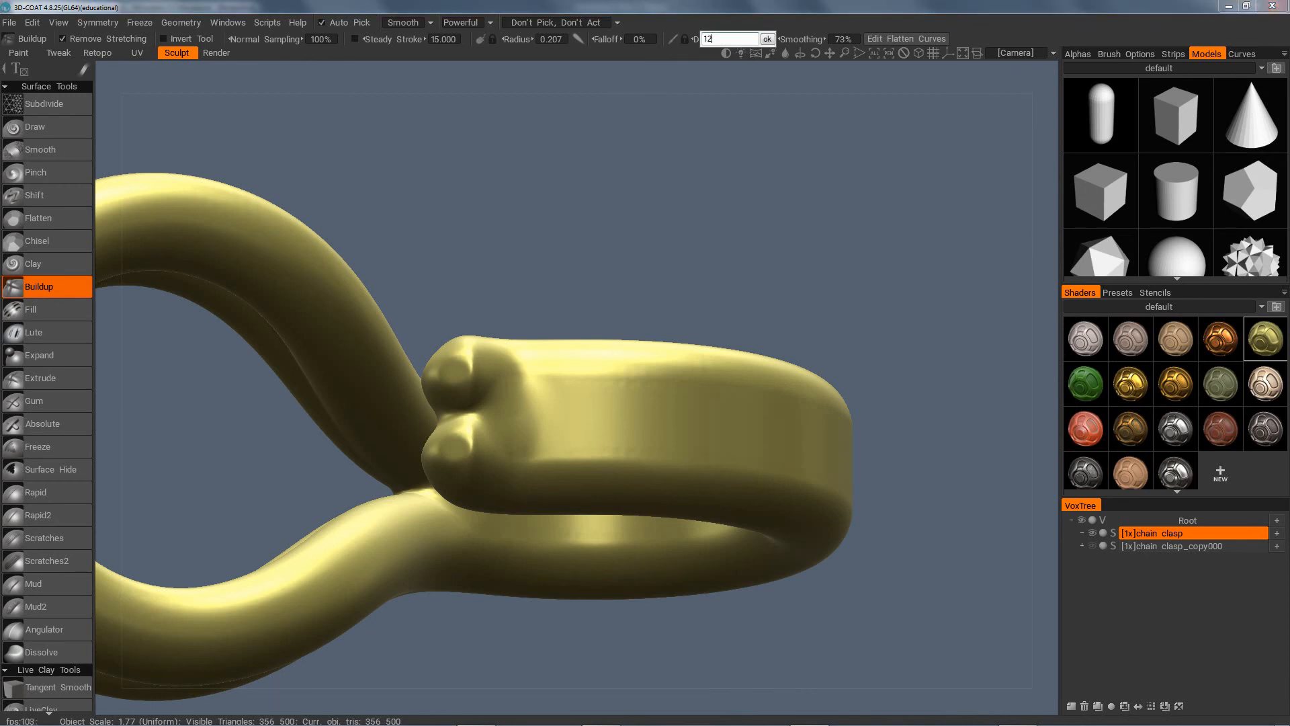
pyautogui.press('Return')
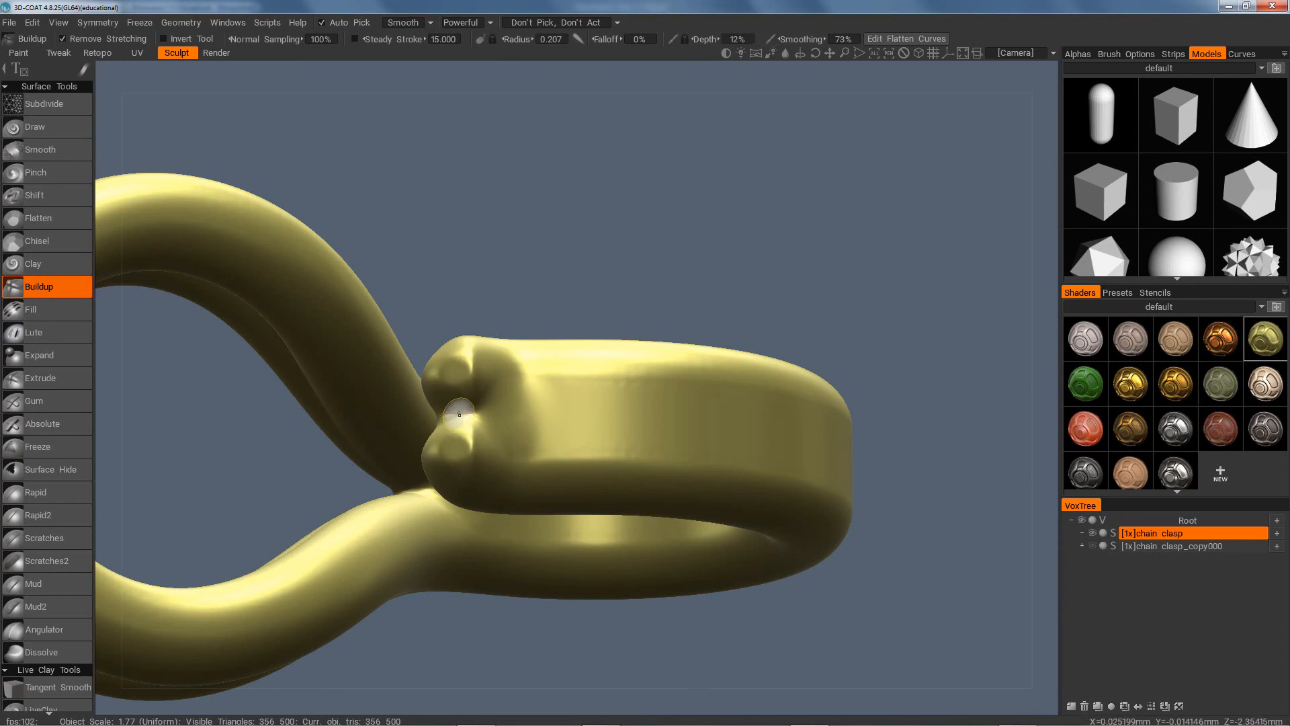
# Build up material in the groove between the two rounded knobs at the clasp's free end with radius 0.207
pyautogui.moveTo(458, 419)
pyautogui.mouseDown()
pyautogui.moveTo(467, 410)
pyautogui.moveTo(460, 437)
pyautogui.moveTo(457, 410)
pyautogui.mouseUp()
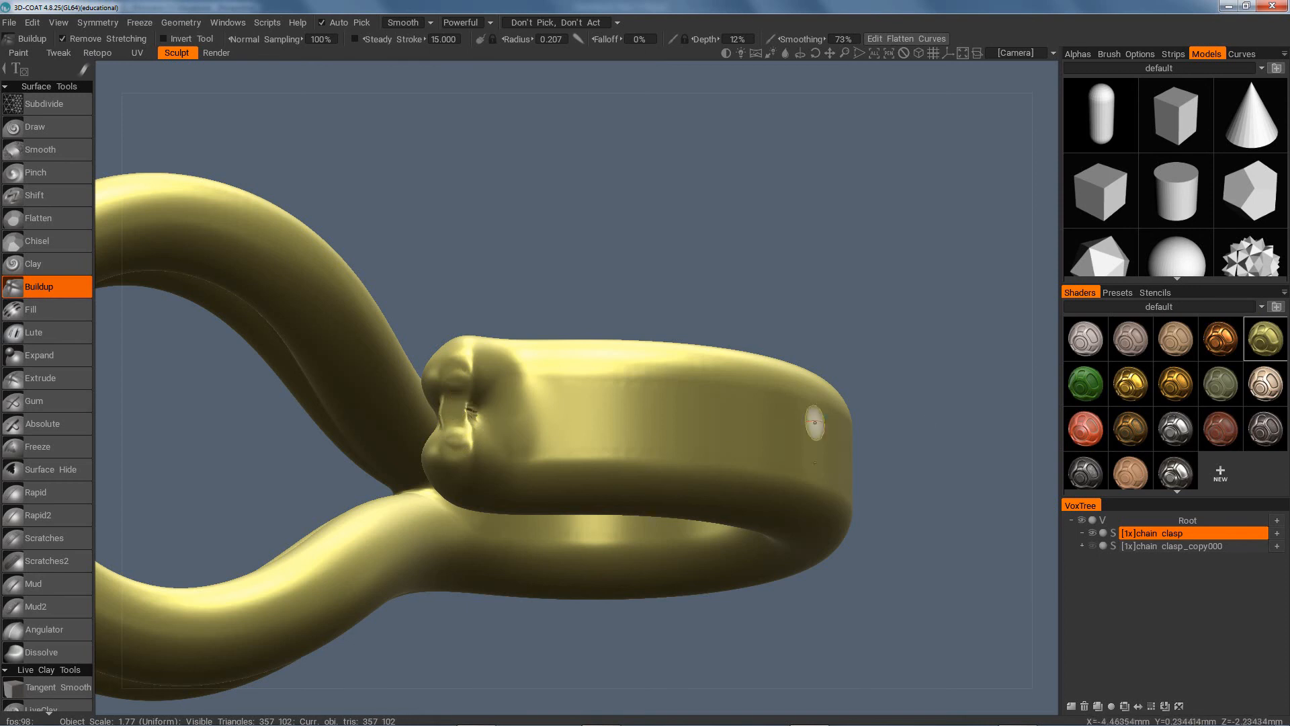
pyautogui.moveTo(917, 407)
pyautogui.mouseDown()
pyautogui.moveTo(909, 396)
pyautogui.moveTo(852, 425)
pyautogui.moveTo(845, 380)
pyautogui.moveTo(858, 380)
pyautogui.moveTo(793, 396)
pyautogui.mouseUp()
pyautogui.moveTo(417, 426)
pyautogui.mouseDown()
pyautogui.moveTo(411, 460)
pyautogui.moveTo(406, 430)
pyautogui.mouseUp()
pyautogui.moveTo(666, 330)
pyautogui.mouseDown()
pyautogui.moveTo(710, 266)
pyautogui.moveTo(724, 204)
pyautogui.moveTo(764, 220)
pyautogui.mouseUp()
pyautogui.moveTo(539, 560)
pyautogui.mouseDown()
pyautogui.moveTo(602, 596)
pyautogui.moveTo(675, 679)
pyautogui.mouseUp()
pyautogui.moveTo(609, 350)
pyautogui.mouseDown()
pyautogui.moveTo(599, 344)
pyautogui.moveTo(594, 378)
pyautogui.mouseUp()
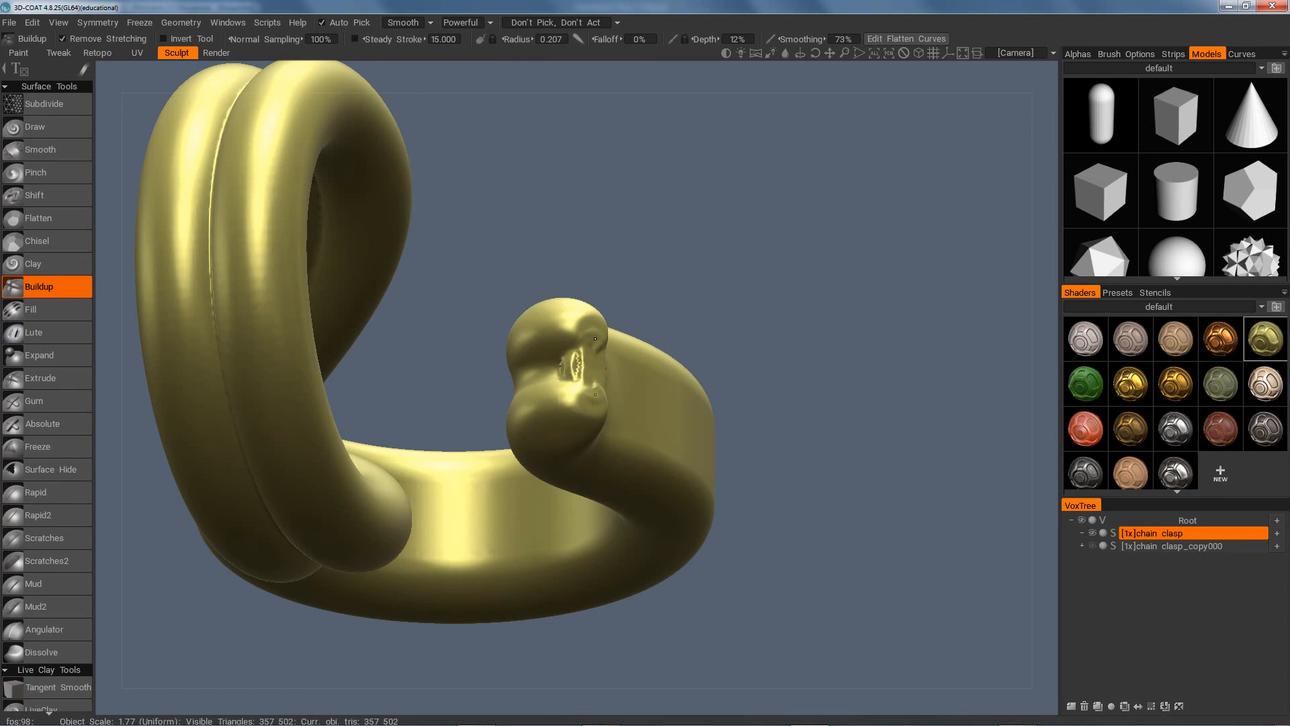
# Continue the Buildup strokes across the front of the free end until the two knobs merge, and smooth them lightly
pyautogui.moveTo(786, 430); pyautogui.dragTo(843, 470)
pyautogui.moveTo(636, 359)
pyautogui.mouseDown()
pyautogui.moveTo(634, 403)
pyautogui.moveTo(625, 397)
pyautogui.mouseUp()
pyautogui.moveTo(779, 471)
pyautogui.mouseDown()
pyautogui.moveTo(823, 452)
pyautogui.moveTo(863, 459)
pyautogui.mouseUp()
pyautogui.moveTo(638, 359)
pyautogui.mouseDown()
pyautogui.moveTo(639, 402)
pyautogui.moveTo(619, 345)
pyautogui.moveTo(600, 348)
pyautogui.moveTo(602, 402)
pyautogui.moveTo(591, 390)
pyautogui.mouseUp()
pyautogui.moveTo(655, 423); pyautogui.dragTo(662, 443)
pyautogui.moveTo(821, 490); pyautogui.dragTo(867, 480)
pyautogui.moveTo(644, 366)
pyautogui.keyDown('shift'); pyautogui.mouseDown()
pyautogui.moveTo(631, 403)
pyautogui.moveTo(640, 356)
pyautogui.moveTo(654, 362)
pyautogui.mouseUp(); pyautogui.keyUp('shift')
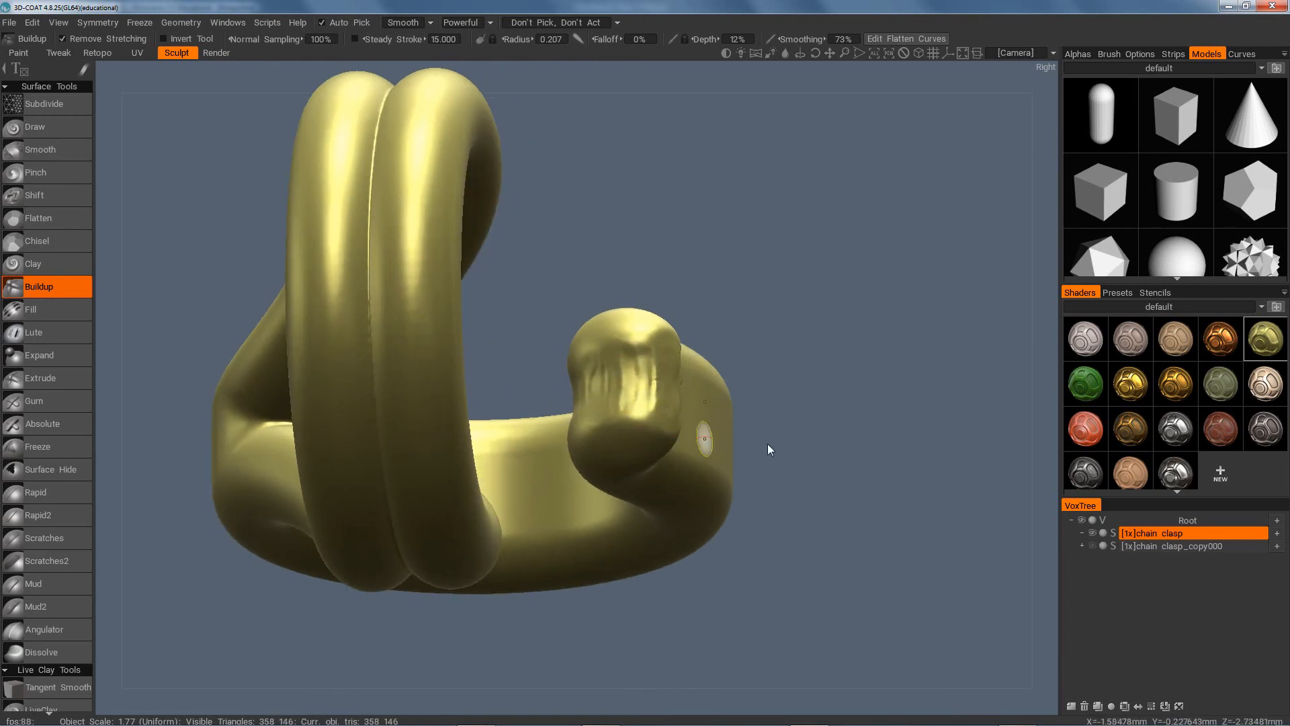
# Fill the remaining hollows on the inner, front and outer faces of the free end with Buildup strokes at depth 12%
pyautogui.moveTo(767, 443)
pyautogui.mouseDown()
pyautogui.moveTo(785, 429)
pyautogui.moveTo(930, 444)
pyautogui.mouseUp()
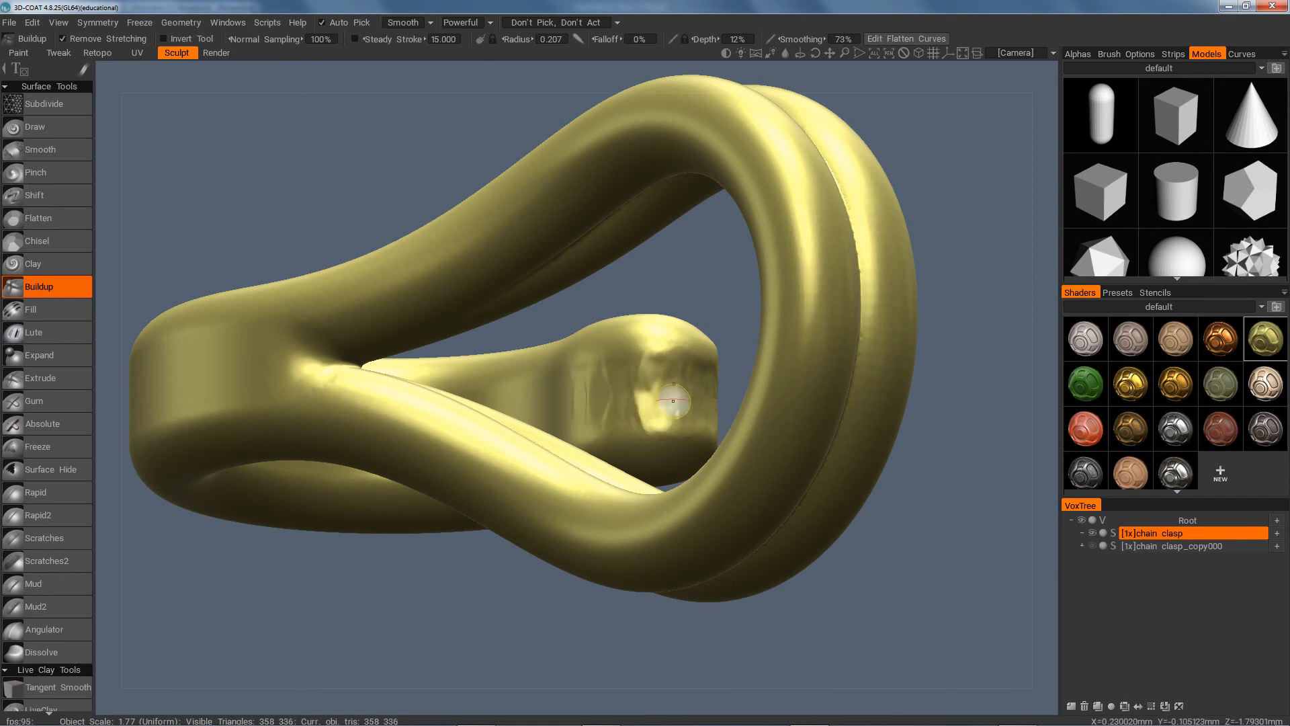
pyautogui.moveTo(922, 466); pyautogui.dragTo(886, 455)
pyautogui.moveTo(836, 485)
pyautogui.mouseDown(button='right')
pyautogui.moveTo(596, 530)
pyautogui.moveTo(754, 542)
pyautogui.moveTo(799, 495)
pyautogui.moveTo(762, 501)
pyautogui.mouseUp(button='right')
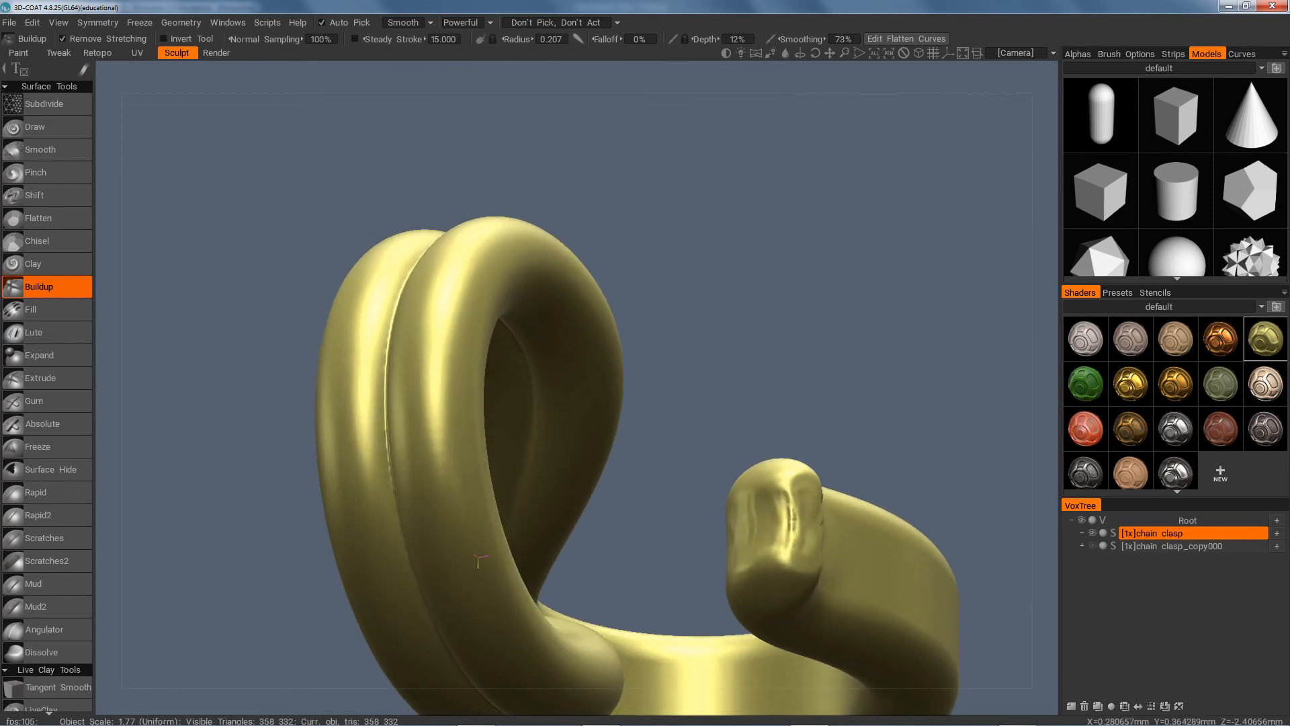
pyautogui.moveTo(762, 500)
pyautogui.mouseDown()
pyautogui.moveTo(774, 533)
pyautogui.moveTo(734, 512)
pyautogui.mouseUp()
pyautogui.moveTo(893, 501)
pyautogui.mouseDown(button='right')
pyautogui.moveTo(858, 446)
pyautogui.moveTo(849, 362)
pyautogui.moveTo(720, 469)
pyautogui.mouseUp(button='right')
pyautogui.moveTo(699, 473)
pyautogui.mouseDown()
pyautogui.moveTo(700, 462)
pyautogui.moveTo(710, 479)
pyautogui.mouseUp()
pyautogui.moveTo(839, 396)
pyautogui.mouseDown(button='right')
pyautogui.moveTo(888, 362)
pyautogui.moveTo(947, 350)
pyautogui.moveTo(914, 363)
pyautogui.mouseUp(button='right')
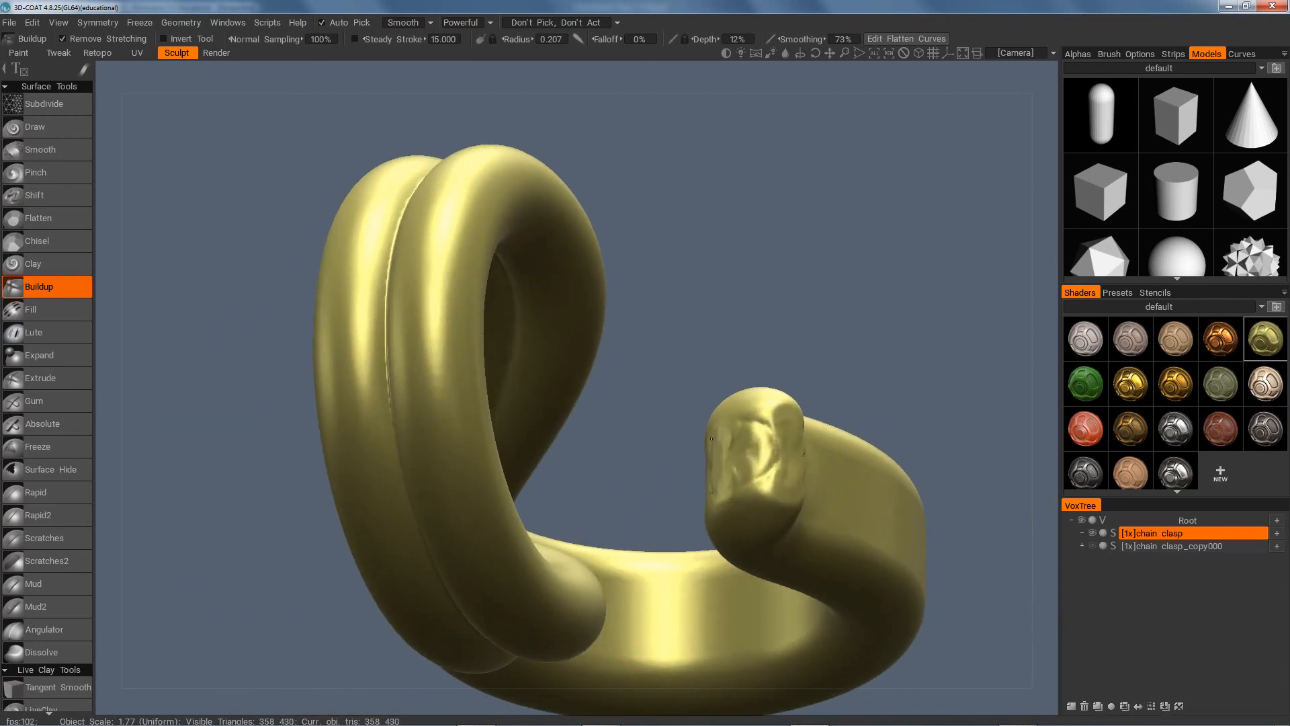
pyautogui.moveTo(933, 417)
pyautogui.mouseDown(button='right')
pyautogui.moveTo(732, 464)
pyautogui.moveTo(909, 296)
pyautogui.moveTo(796, 405)
pyautogui.mouseUp(button='right')
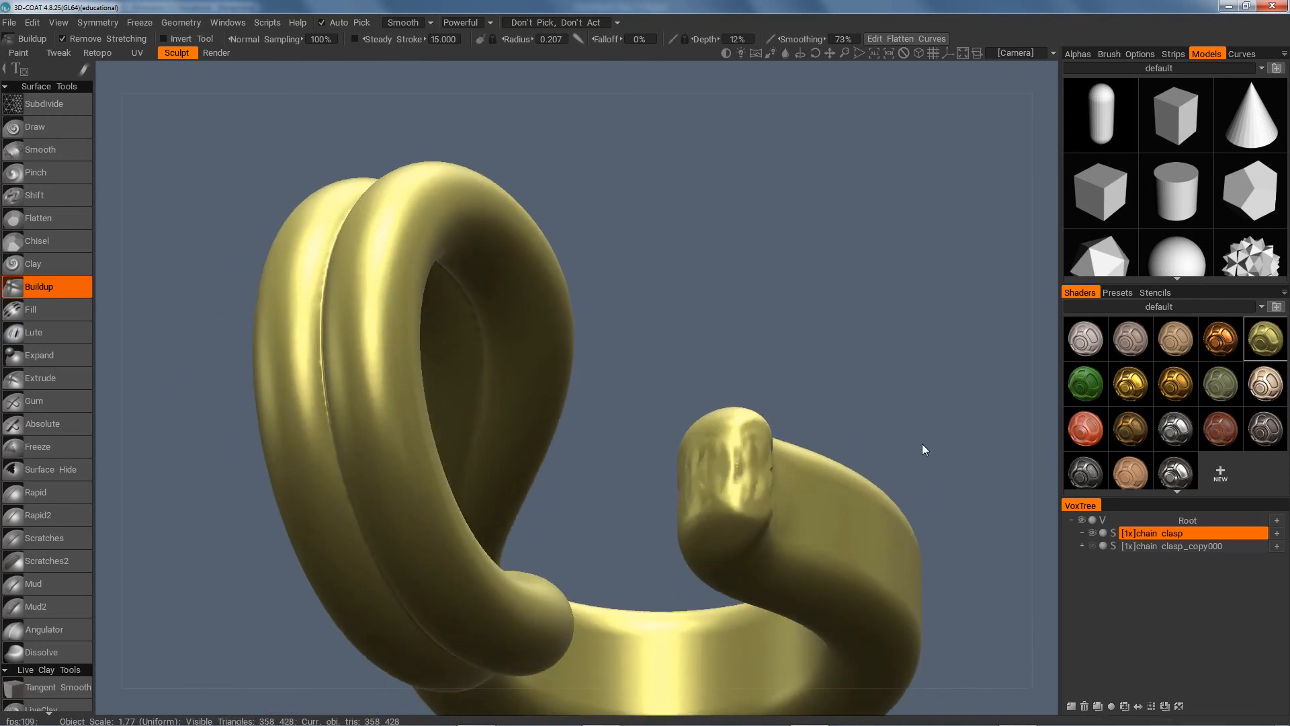
pyautogui.moveTo(922, 444); pyautogui.dragTo(731, 511, button='right')
pyautogui.moveTo(707, 502)
pyautogui.mouseDown()
pyautogui.moveTo(697, 536)
pyautogui.moveTo(712, 553)
pyautogui.moveTo(690, 505)
pyautogui.moveTo(715, 501)
pyautogui.moveTo(706, 556)
pyautogui.moveTo(717, 500)
pyautogui.mouseUp()
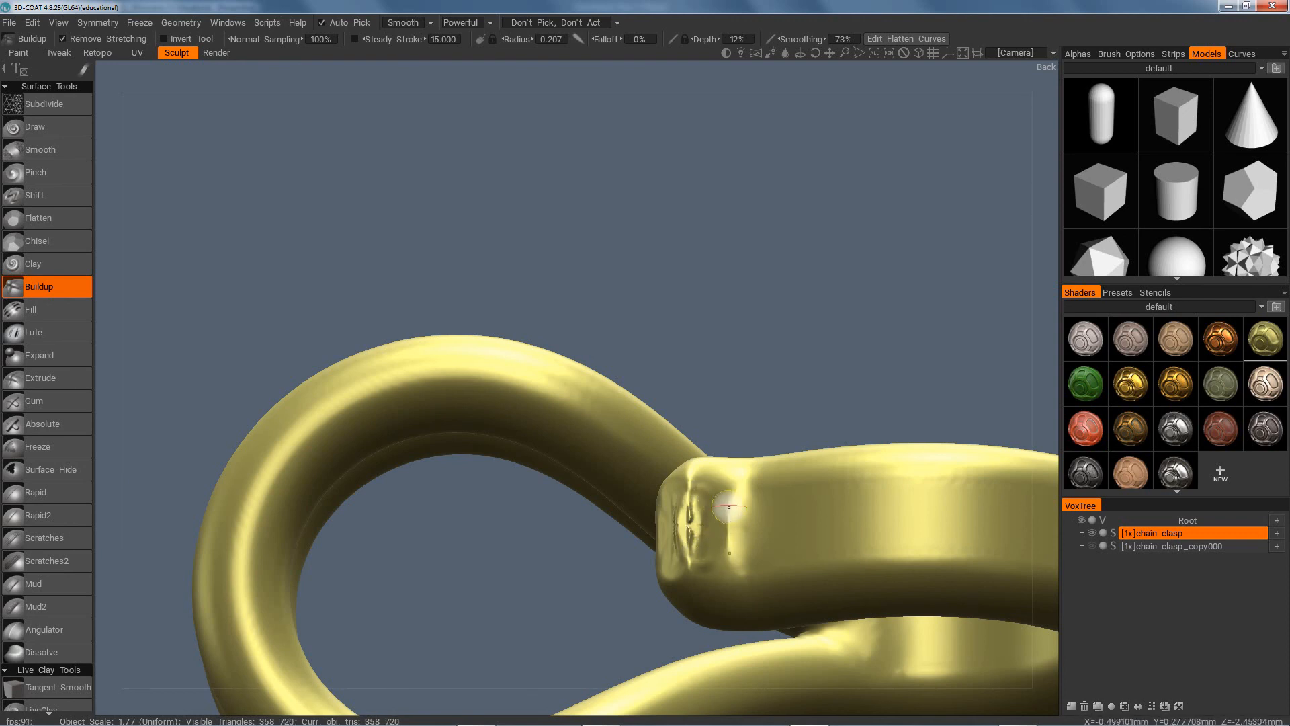
# Even out the ridges and dents on the free end's outer and front faces to form one rounded tip
pyautogui.moveTo(807, 373)
pyautogui.mouseDown()
pyautogui.moveTo(812, 353)
pyautogui.moveTo(814, 363)
pyautogui.mouseUp()
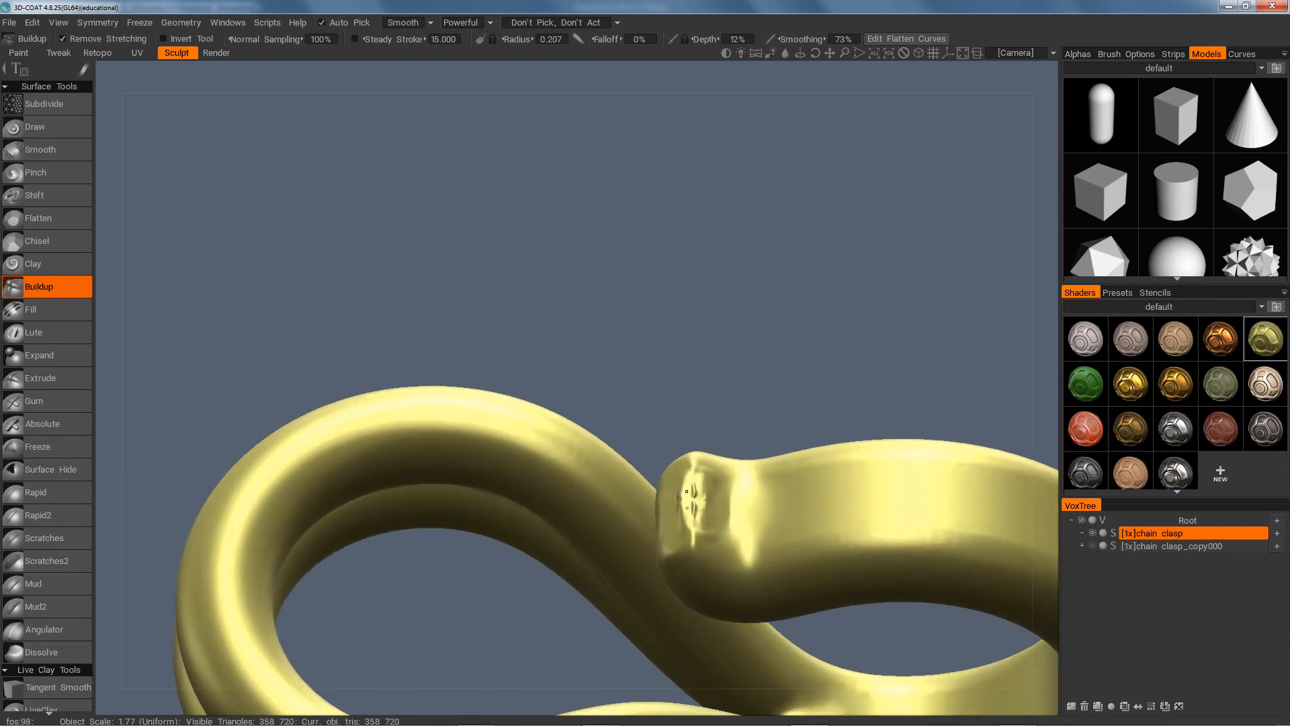
pyautogui.moveTo(685, 491); pyautogui.dragTo(699, 563)
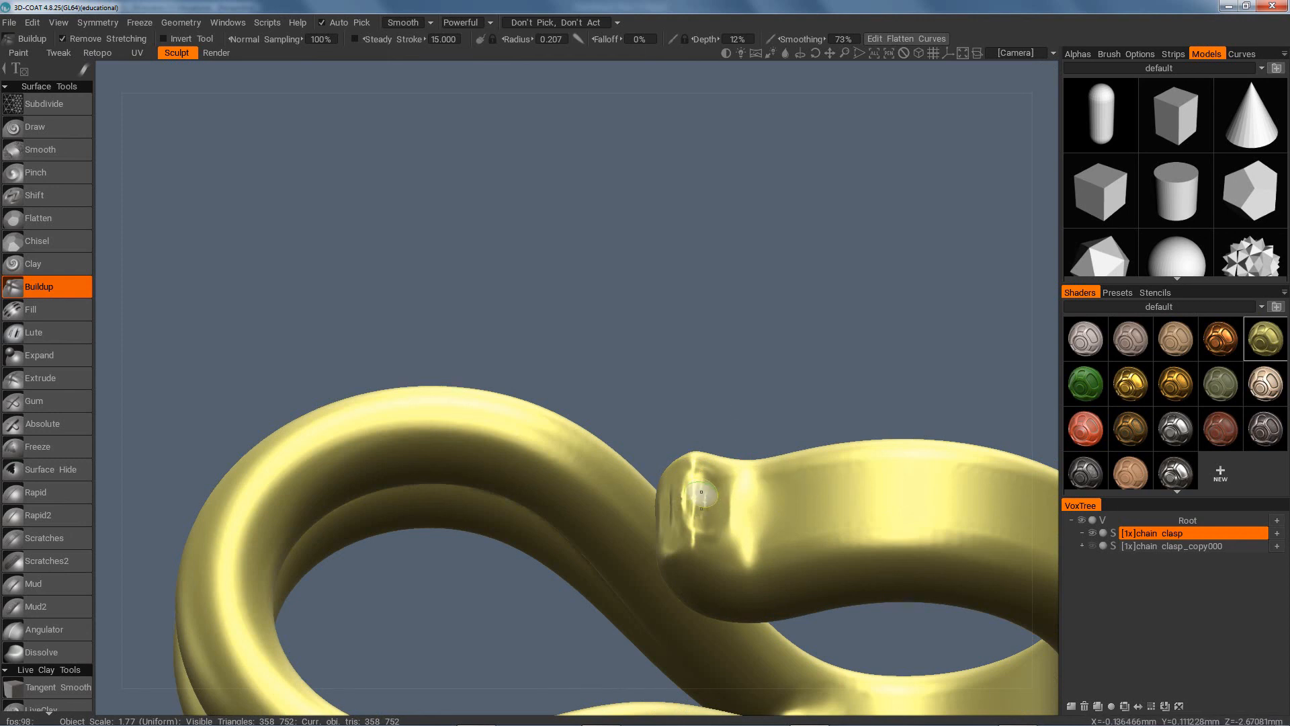
pyautogui.moveTo(790, 380)
pyautogui.mouseDown()
pyautogui.moveTo(784, 401)
pyautogui.moveTo(786, 303)
pyautogui.mouseUp()
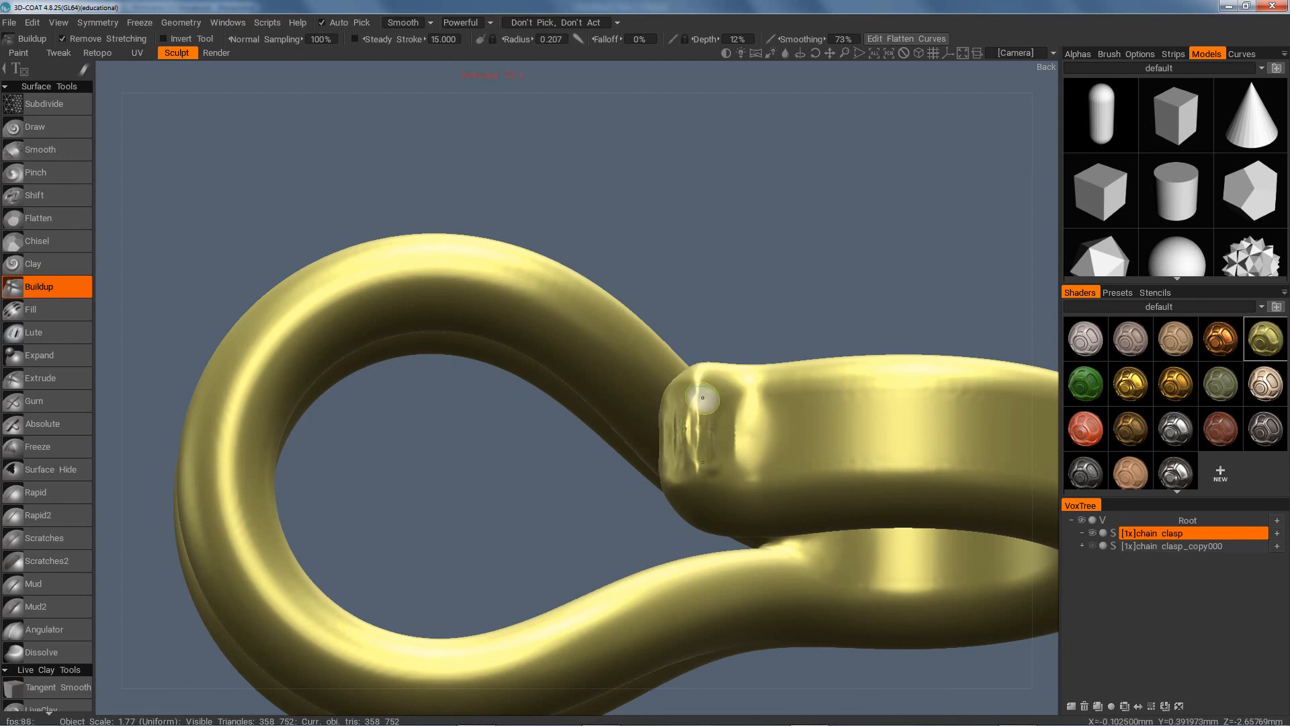
pyautogui.moveTo(698, 421)
pyautogui.mouseDown()
pyautogui.moveTo(709, 423)
pyautogui.moveTo(682, 468)
pyautogui.mouseUp()
pyautogui.moveTo(696, 396)
pyautogui.mouseDown()
pyautogui.moveTo(683, 476)
pyautogui.moveTo(678, 452)
pyautogui.mouseUp()
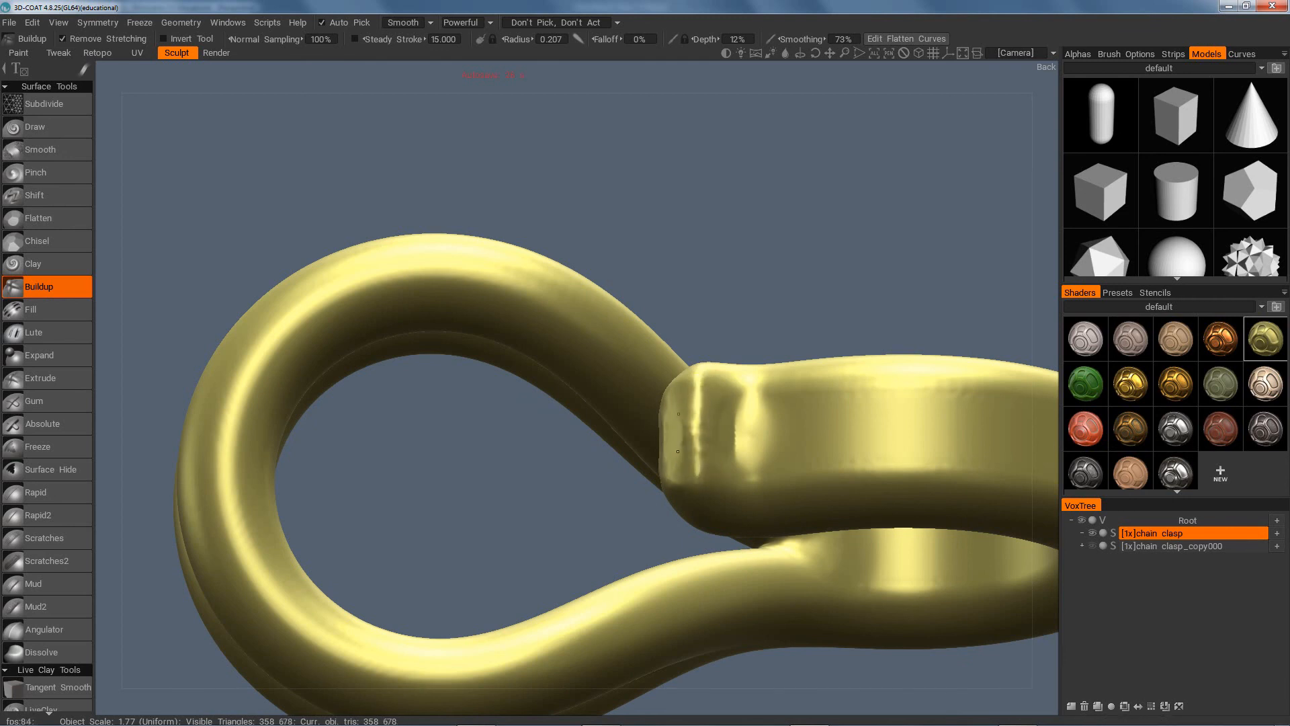
pyautogui.moveTo(692, 398); pyautogui.dragTo(690, 456)
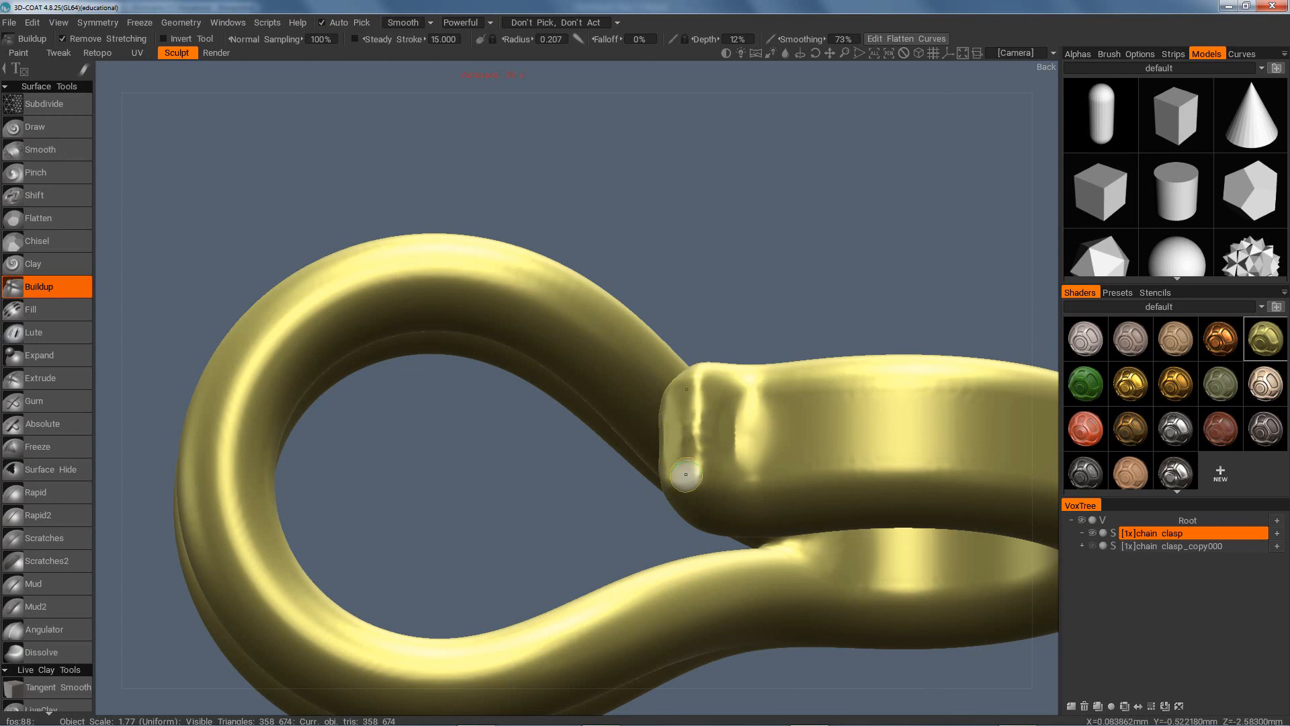
pyautogui.moveTo(798, 332)
pyautogui.mouseDown()
pyautogui.moveTo(756, 365)
pyautogui.moveTo(765, 312)
pyautogui.mouseUp()
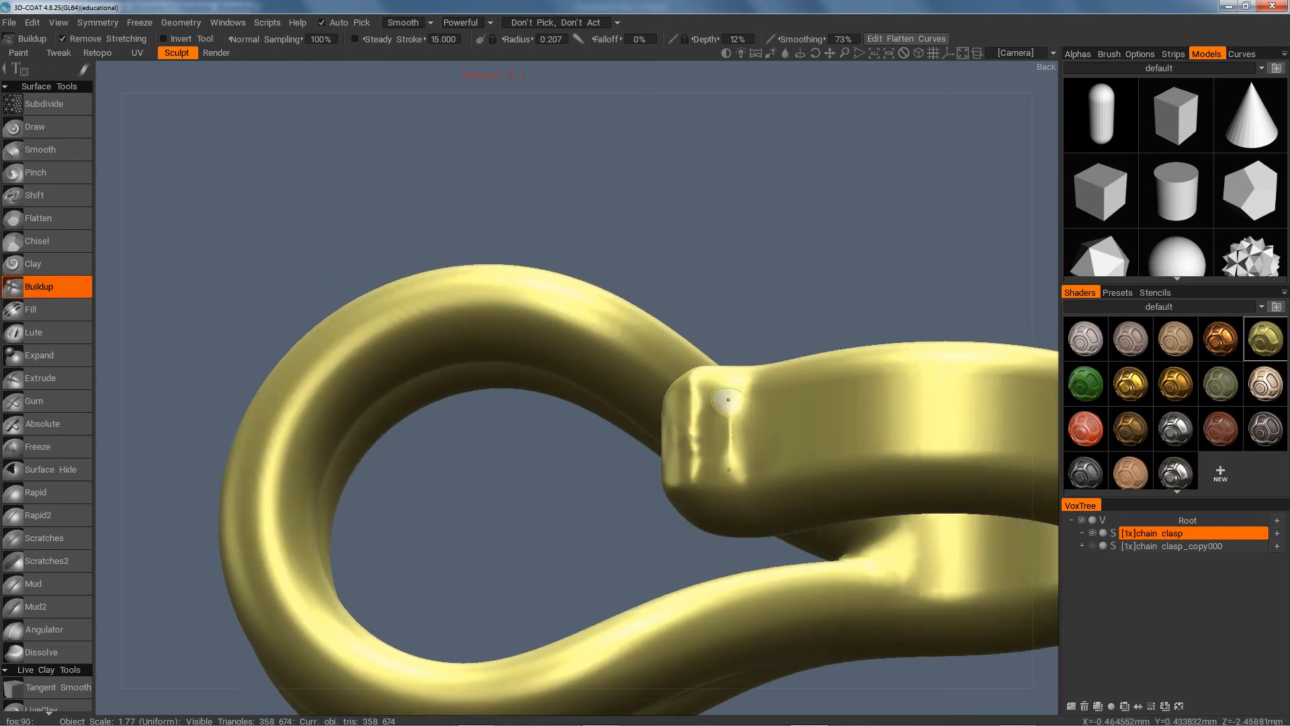
pyautogui.moveTo(724, 401)
pyautogui.mouseDown()
pyautogui.moveTo(723, 486)
pyautogui.moveTo(696, 413)
pyautogui.mouseUp()
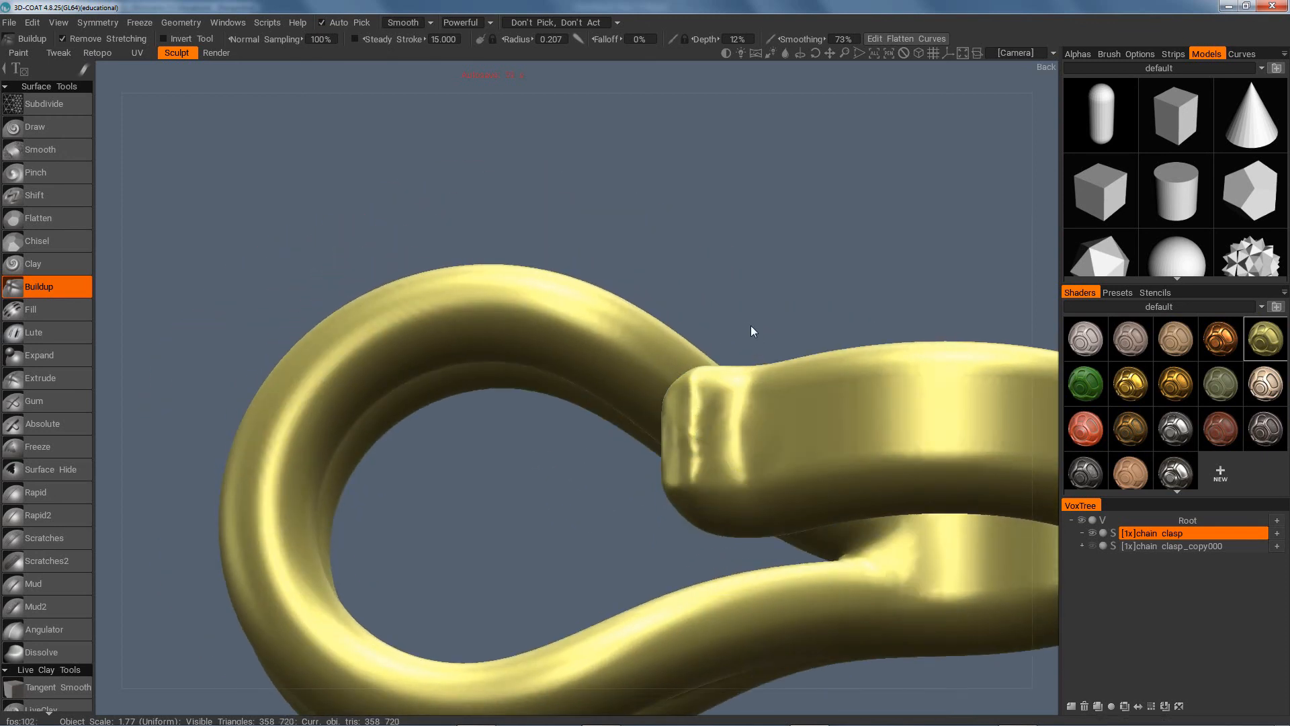
pyautogui.moveTo(751, 329)
pyautogui.mouseDown()
pyautogui.moveTo(887, 364)
pyautogui.moveTo(884, 426)
pyautogui.moveTo(844, 437)
pyautogui.moveTo(832, 539)
pyautogui.moveTo(849, 478)
pyautogui.moveTo(840, 452)
pyautogui.mouseUp()
pyautogui.moveTo(654, 266); pyautogui.dragTo(653, 319)
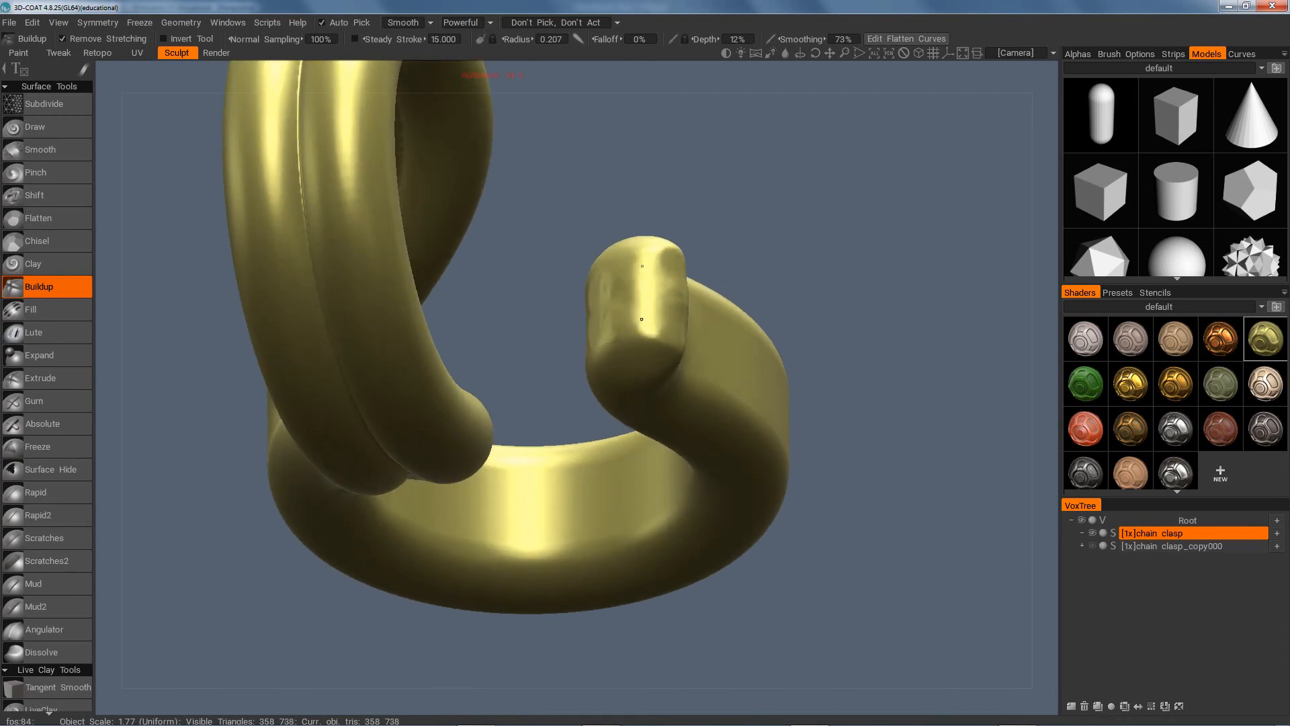
# Smooth out the uneven patches on the inner face of the clasp's free end
pyautogui.moveTo(863, 402)
pyautogui.mouseDown()
pyautogui.moveTo(909, 405)
pyautogui.moveTo(962, 433)
pyautogui.moveTo(897, 389)
pyautogui.moveTo(907, 363)
pyautogui.moveTo(896, 394)
pyautogui.moveTo(883, 355)
pyautogui.moveTo(867, 359)
pyautogui.mouseUp()
pyautogui.moveTo(837, 403)
pyautogui.keyDown('shift'); pyautogui.mouseDown()
pyautogui.moveTo(817, 437)
pyautogui.moveTo(801, 412)
pyautogui.moveTo(830, 350)
pyautogui.moveTo(869, 440)
pyautogui.mouseUp(); pyautogui.keyUp('shift')
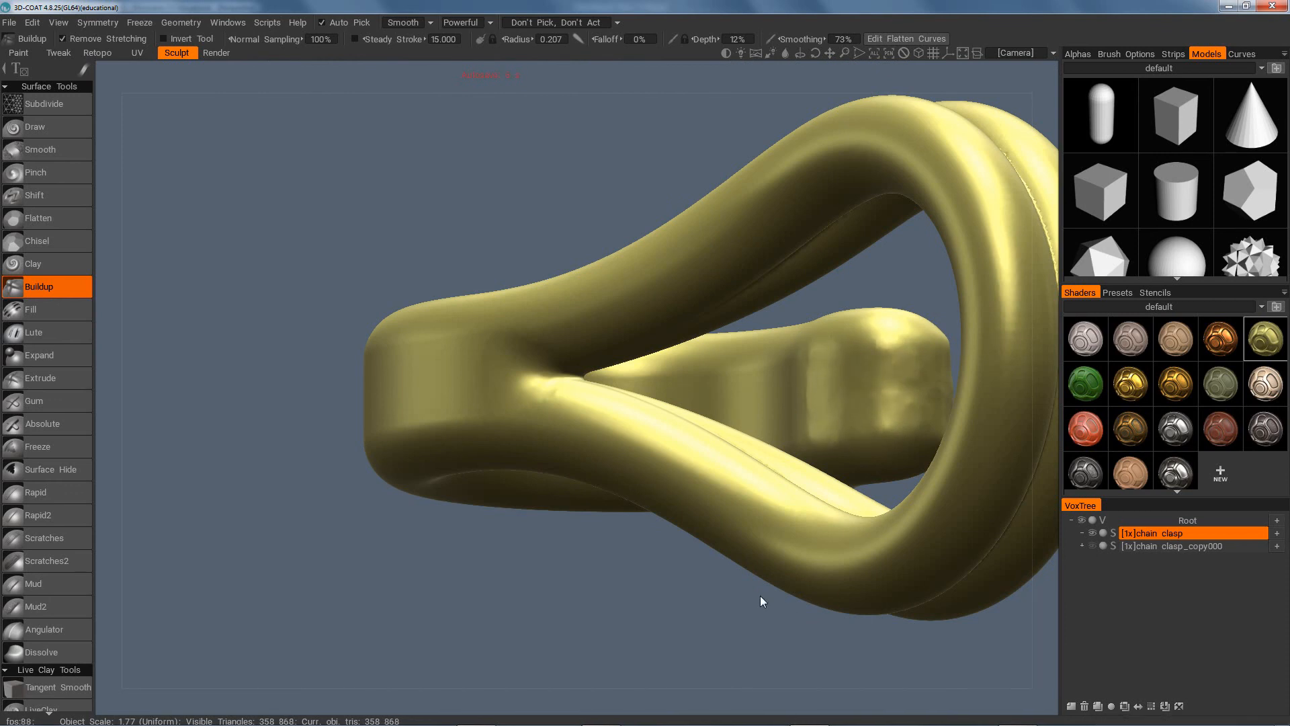
pyautogui.moveTo(759, 595)
pyautogui.mouseDown()
pyautogui.moveTo(806, 607)
pyautogui.moveTo(780, 634)
pyautogui.moveTo(780, 565)
pyautogui.mouseUp()
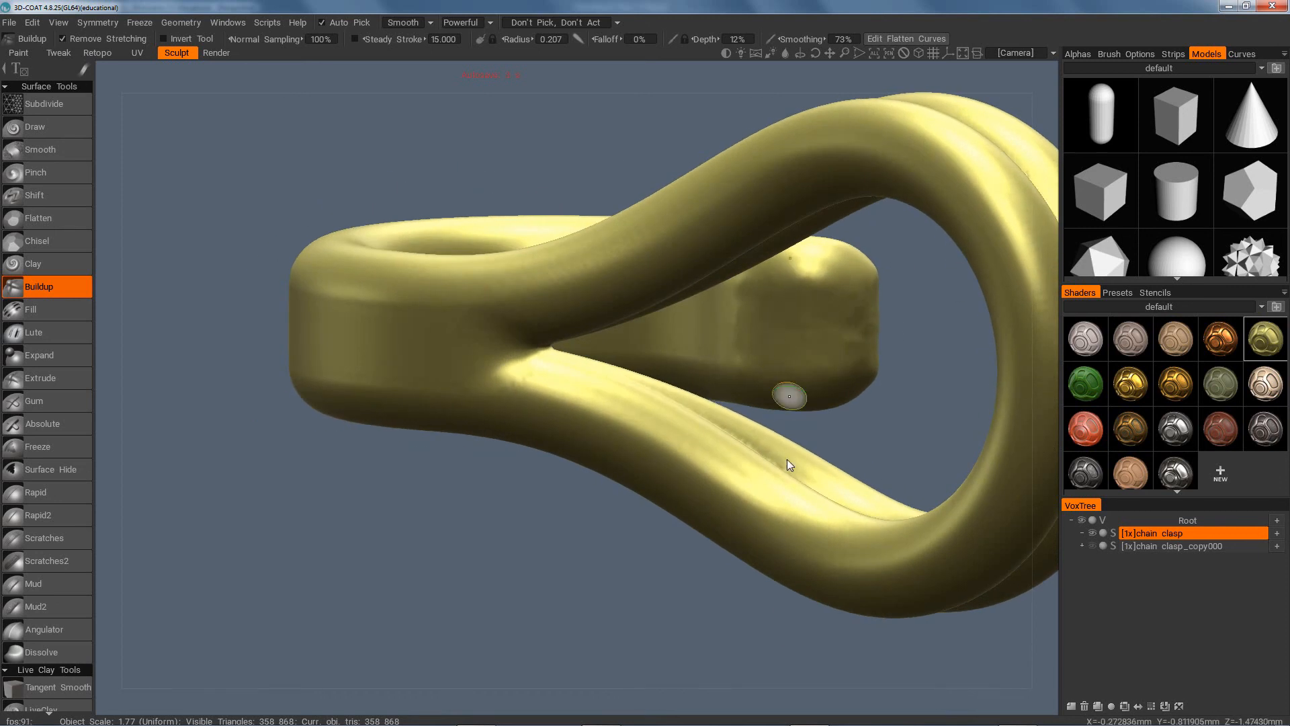
pyautogui.moveTo(744, 605); pyautogui.dragTo(741, 522)
pyautogui.moveTo(728, 360)
pyautogui.keyDown('shift'); pyautogui.mouseDown()
pyautogui.moveTo(774, 430)
pyautogui.moveTo(806, 383)
pyautogui.mouseUp(); pyautogui.keyUp('shift')
pyautogui.moveTo(739, 578); pyautogui.dragTo(781, 434)
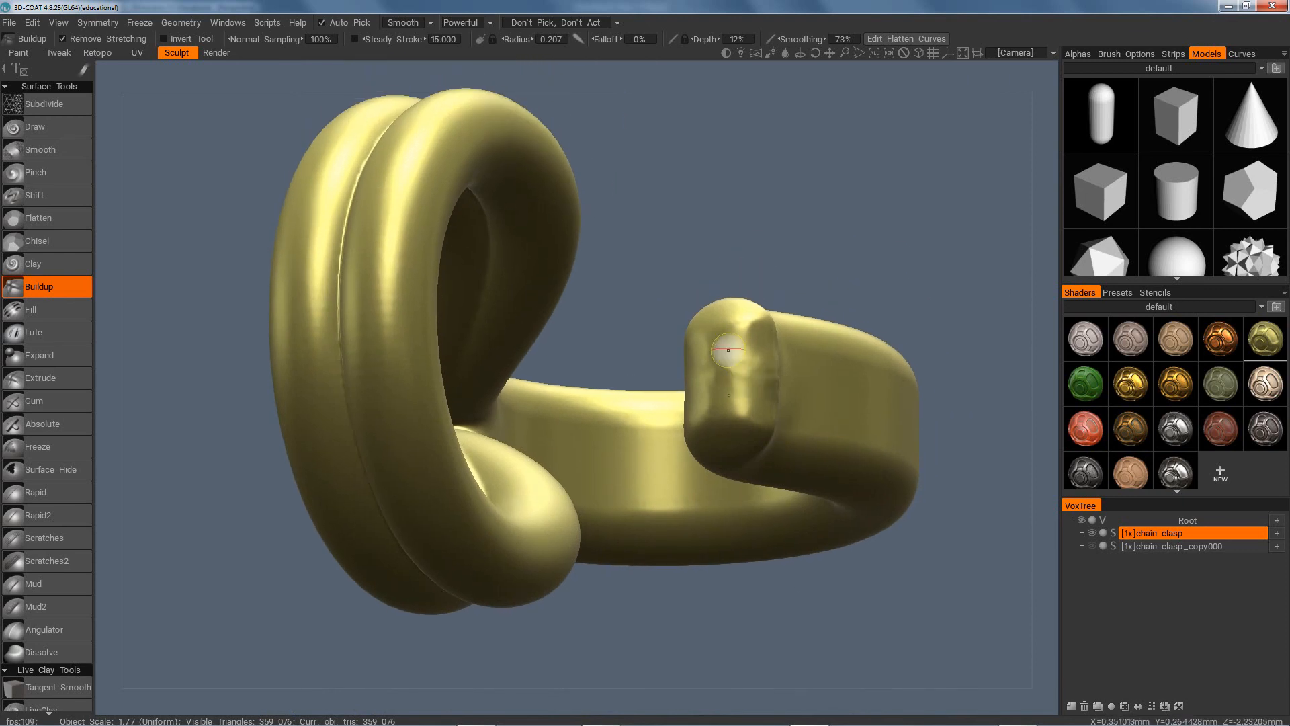
# Fill the remaining dents on the front and outer side of the free end's tip with short Buildup strokes
pyautogui.moveTo(711, 351)
pyautogui.mouseDown()
pyautogui.moveTo(708, 409)
pyautogui.moveTo(728, 360)
pyautogui.moveTo(746, 354)
pyautogui.moveTo(734, 396)
pyautogui.moveTo(716, 349)
pyautogui.moveTo(703, 404)
pyautogui.moveTo(718, 352)
pyautogui.moveTo(735, 360)
pyautogui.mouseUp()
pyautogui.moveTo(815, 437)
pyautogui.mouseDown()
pyautogui.moveTo(917, 554)
pyautogui.moveTo(887, 504)
pyautogui.moveTo(860, 569)
pyautogui.moveTo(870, 538)
pyautogui.mouseUp()
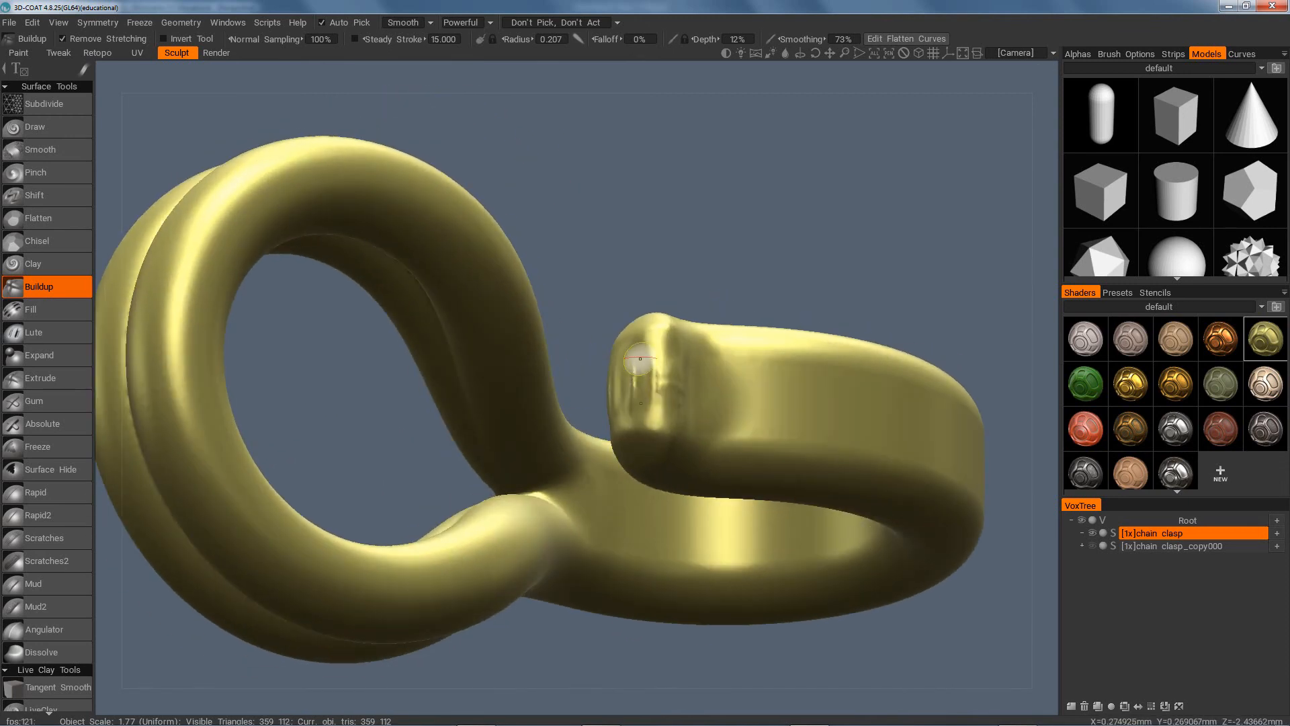
pyautogui.moveTo(638, 367); pyautogui.dragTo(628, 404)
pyautogui.moveTo(795, 507)
pyautogui.mouseDown()
pyautogui.moveTo(921, 608)
pyautogui.moveTo(908, 614)
pyautogui.moveTo(880, 571)
pyautogui.mouseUp()
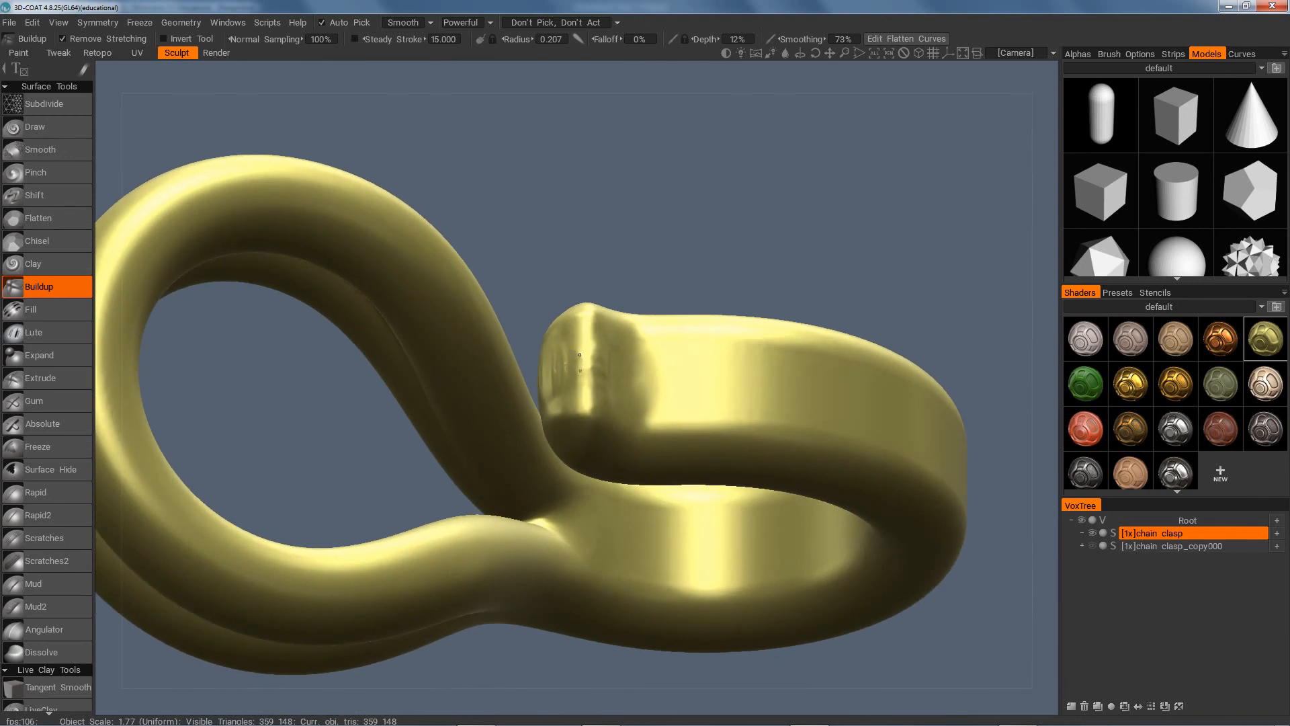
pyautogui.moveTo(752, 274); pyautogui.dragTo(910, 299)
pyautogui.moveTo(628, 356)
pyautogui.mouseDown()
pyautogui.moveTo(607, 380)
pyautogui.moveTo(591, 346)
pyautogui.moveTo(611, 403)
pyautogui.mouseUp()
pyautogui.moveTo(893, 470)
pyautogui.mouseDown()
pyautogui.moveTo(766, 457)
pyautogui.moveTo(773, 430)
pyautogui.moveTo(794, 434)
pyautogui.mouseUp()
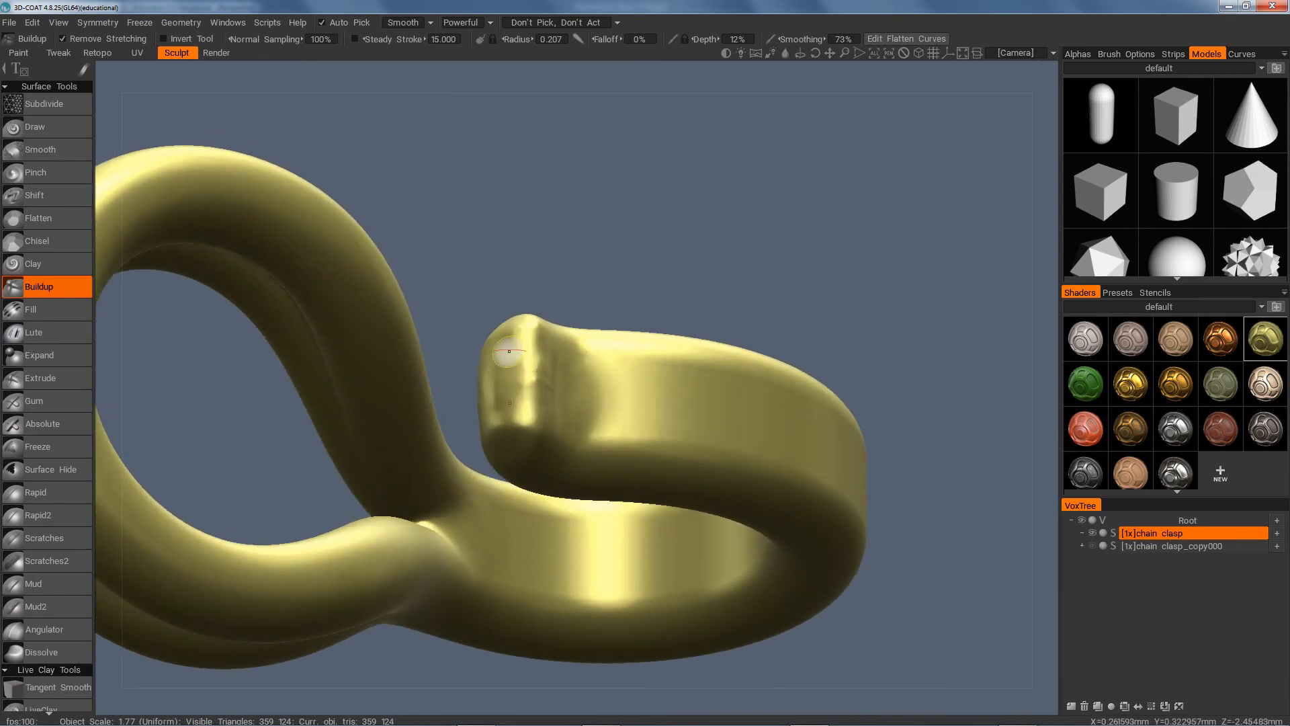
pyautogui.moveTo(507, 350)
pyautogui.mouseDown()
pyautogui.moveTo(495, 389)
pyautogui.moveTo(515, 348)
pyautogui.mouseUp()
# Work down the bumps on the tip's outer face with inverted Rapid2 strokes at radius 0.239 and depth 5%
pyautogui.moveTo(850, 322); pyautogui.dragTo(835, 351)
pyautogui.press('space')
pyautogui.click(780, 176)
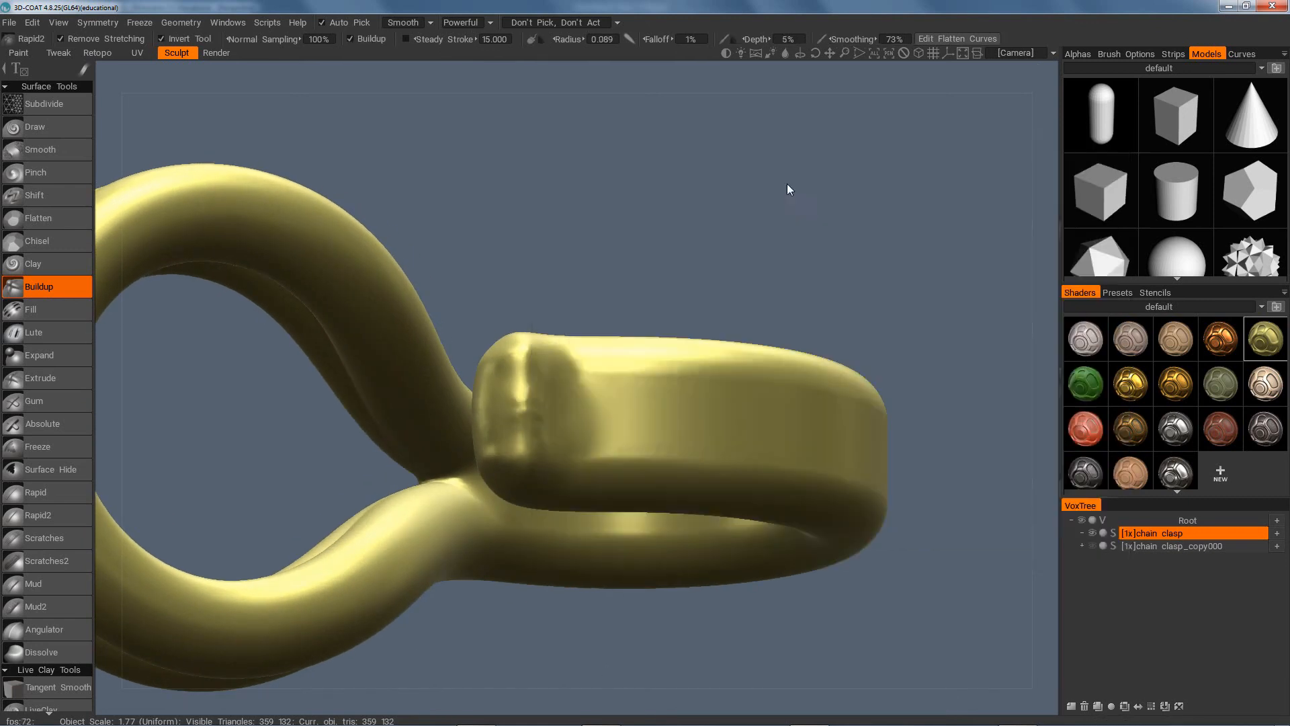
pyautogui.moveTo(685, 421)
pyautogui.mouseDown()
pyautogui.moveTo(750, 296)
pyautogui.moveTo(646, 364)
pyautogui.mouseUp()
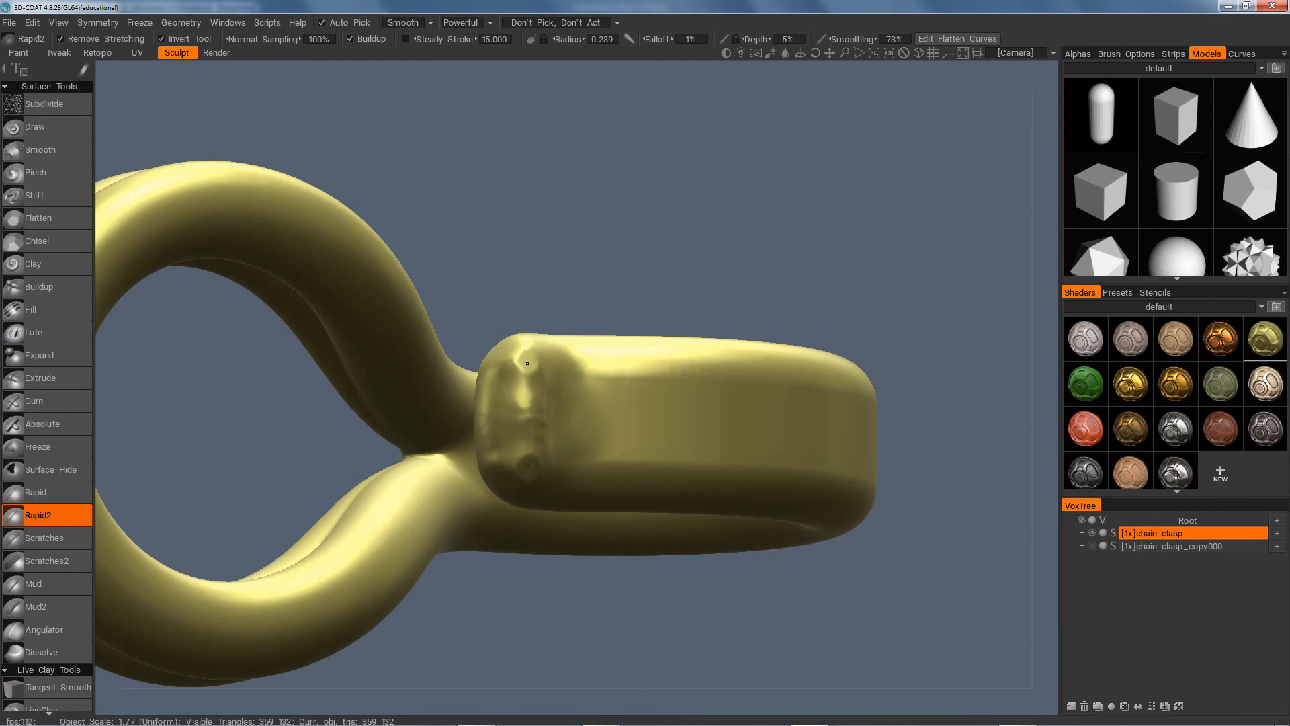
pyautogui.moveTo(523, 355)
pyautogui.mouseDown()
pyautogui.moveTo(511, 373)
pyautogui.moveTo(535, 376)
pyautogui.moveTo(515, 382)
pyautogui.moveTo(522, 415)
pyautogui.mouseUp()
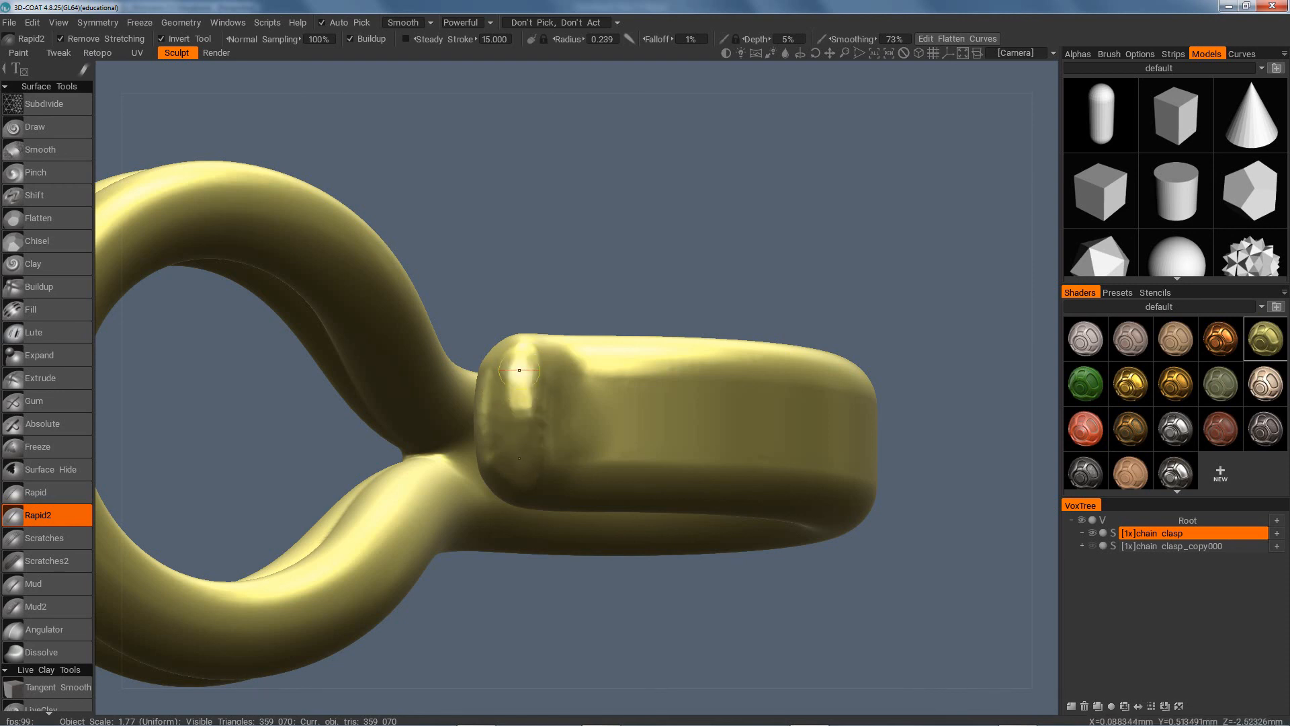
pyautogui.moveTo(812, 299); pyautogui.dragTo(542, 341)
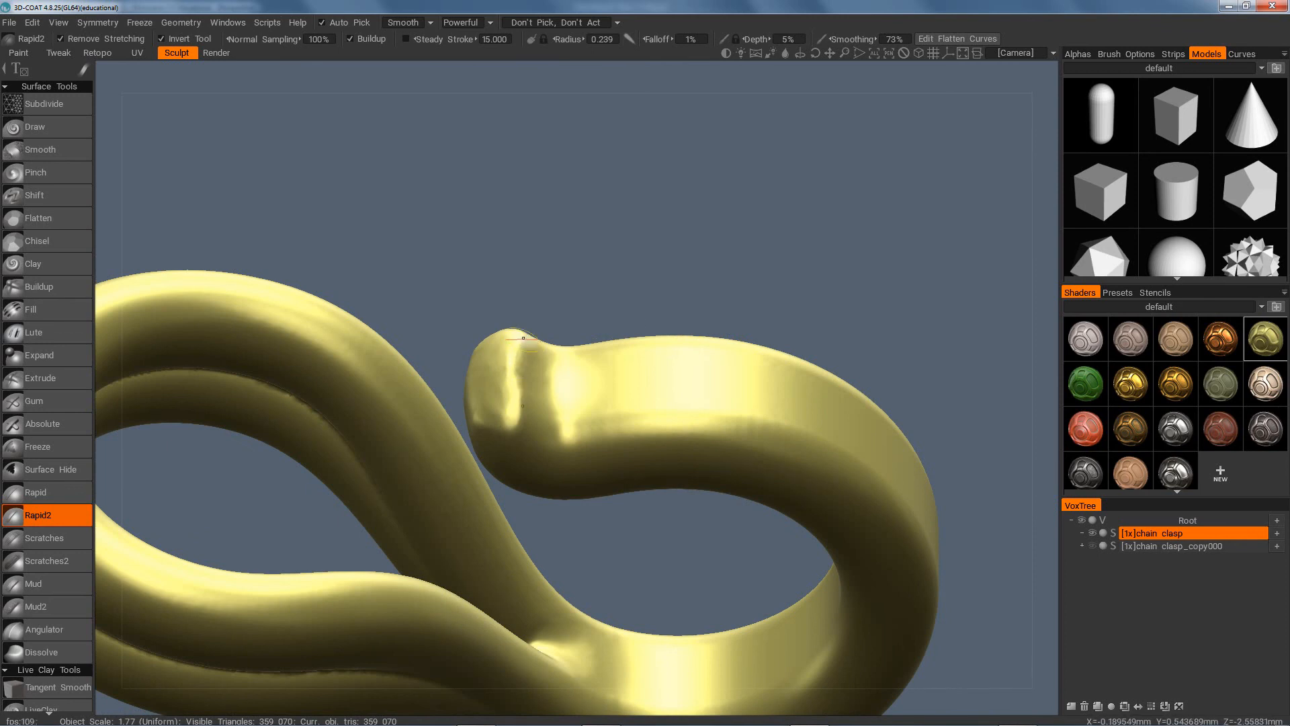
pyautogui.moveTo(618, 291); pyautogui.dragTo(605, 417)
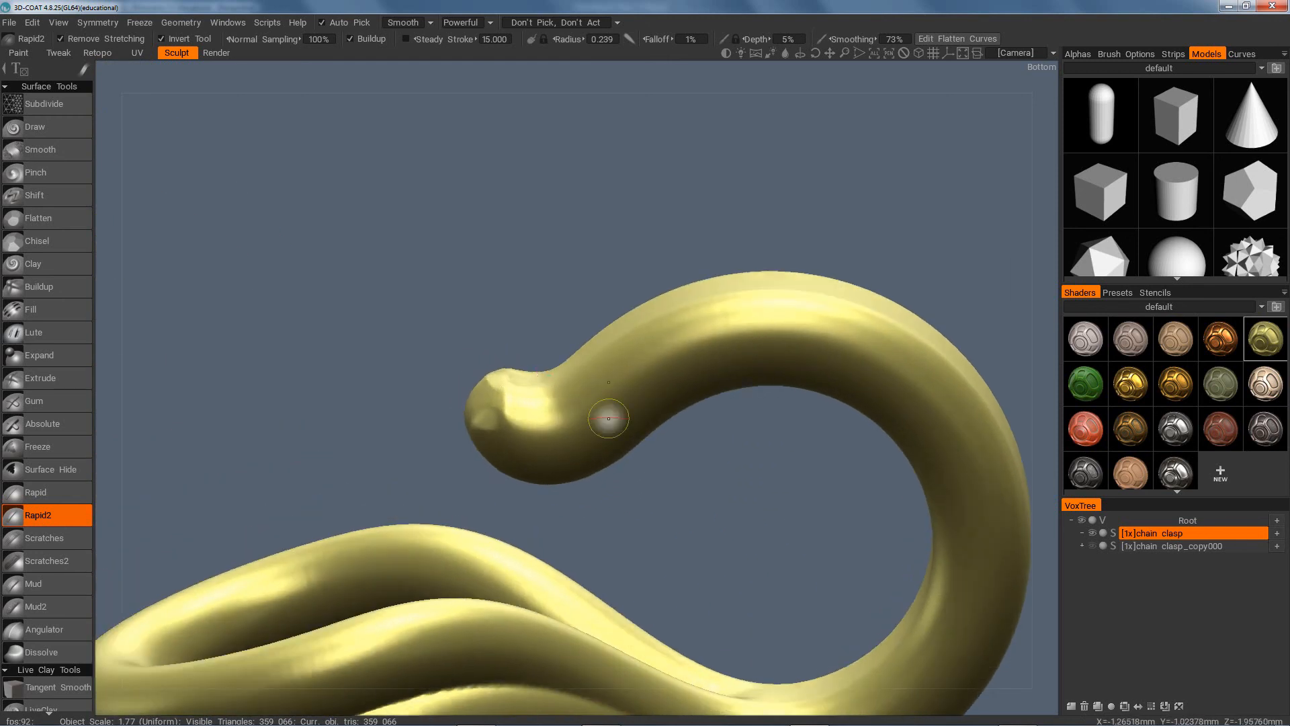
# Continue the inverted Rapid2 strokes over the tip's edges and front face to even out its rounding
pyautogui.moveTo(496, 424); pyautogui.dragTo(806, 362)
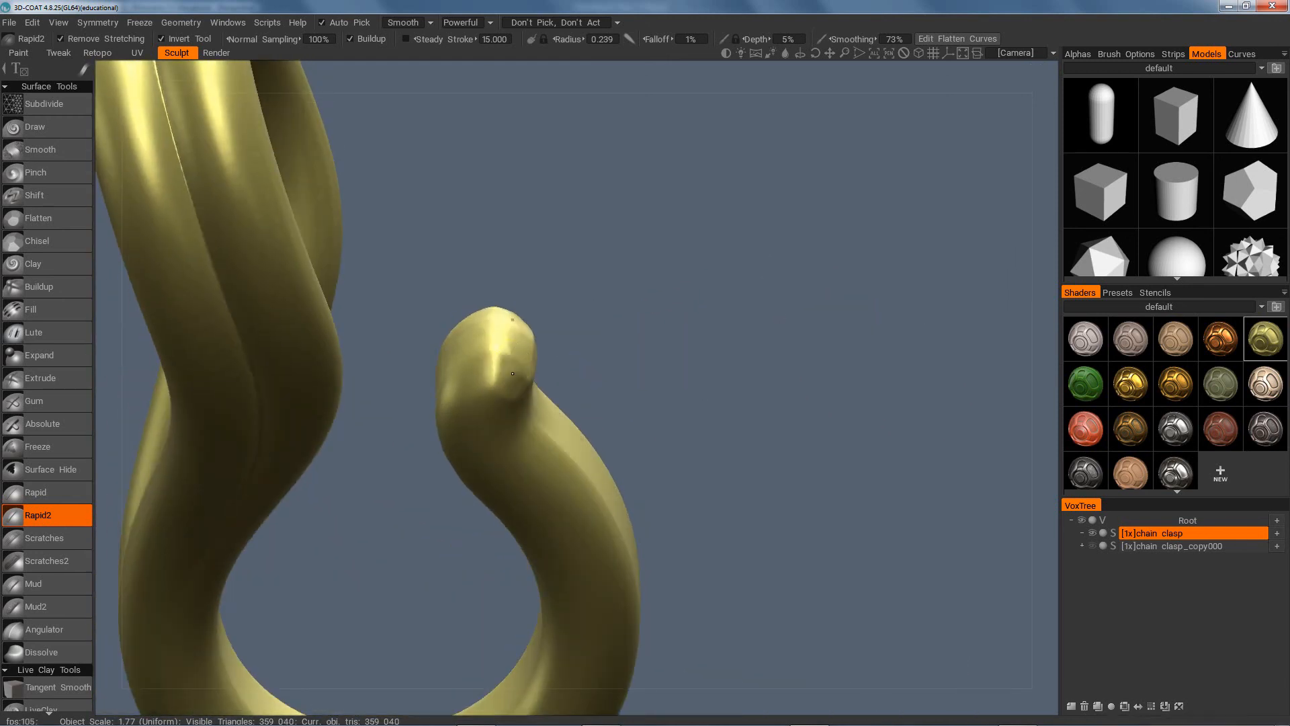
pyautogui.moveTo(494, 374); pyautogui.dragTo(491, 387)
pyautogui.moveTo(696, 433)
pyautogui.mouseDown()
pyautogui.moveTo(735, 360)
pyautogui.moveTo(509, 344)
pyautogui.mouseUp()
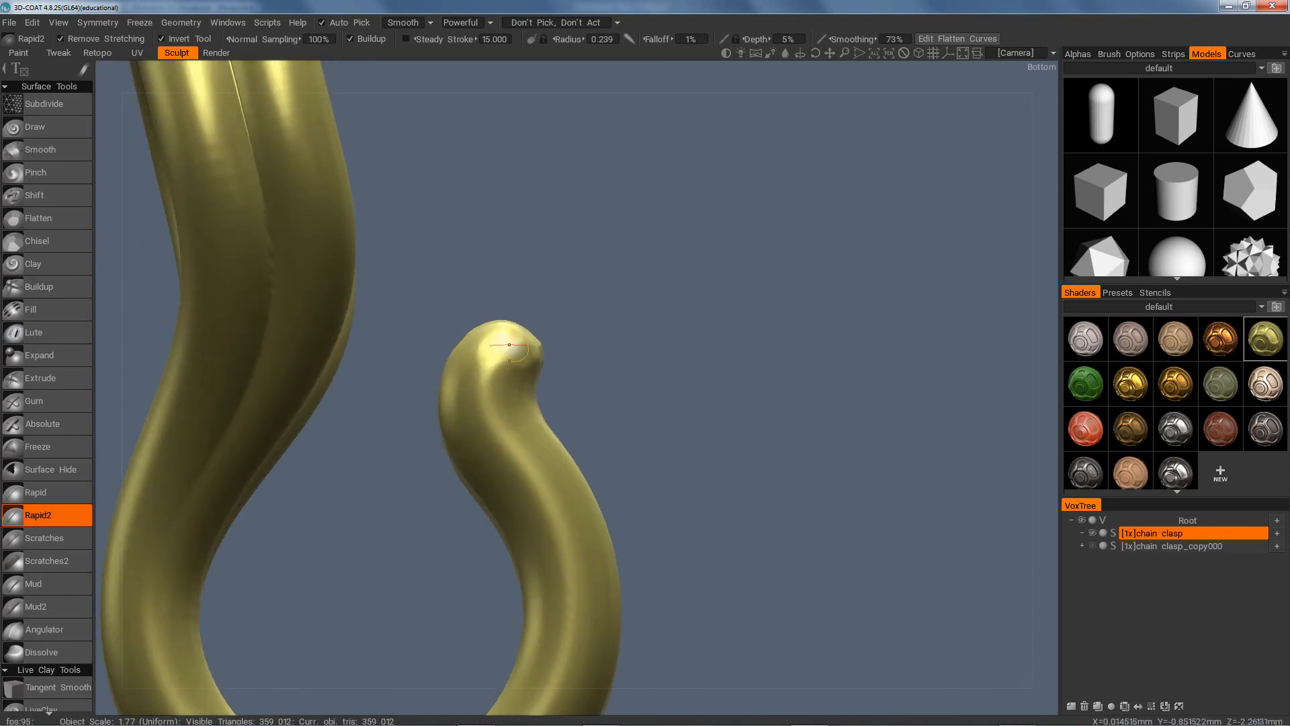
pyautogui.moveTo(635, 366)
pyautogui.mouseDown()
pyautogui.moveTo(696, 424)
pyautogui.moveTo(697, 560)
pyautogui.moveTo(670, 523)
pyautogui.mouseUp()
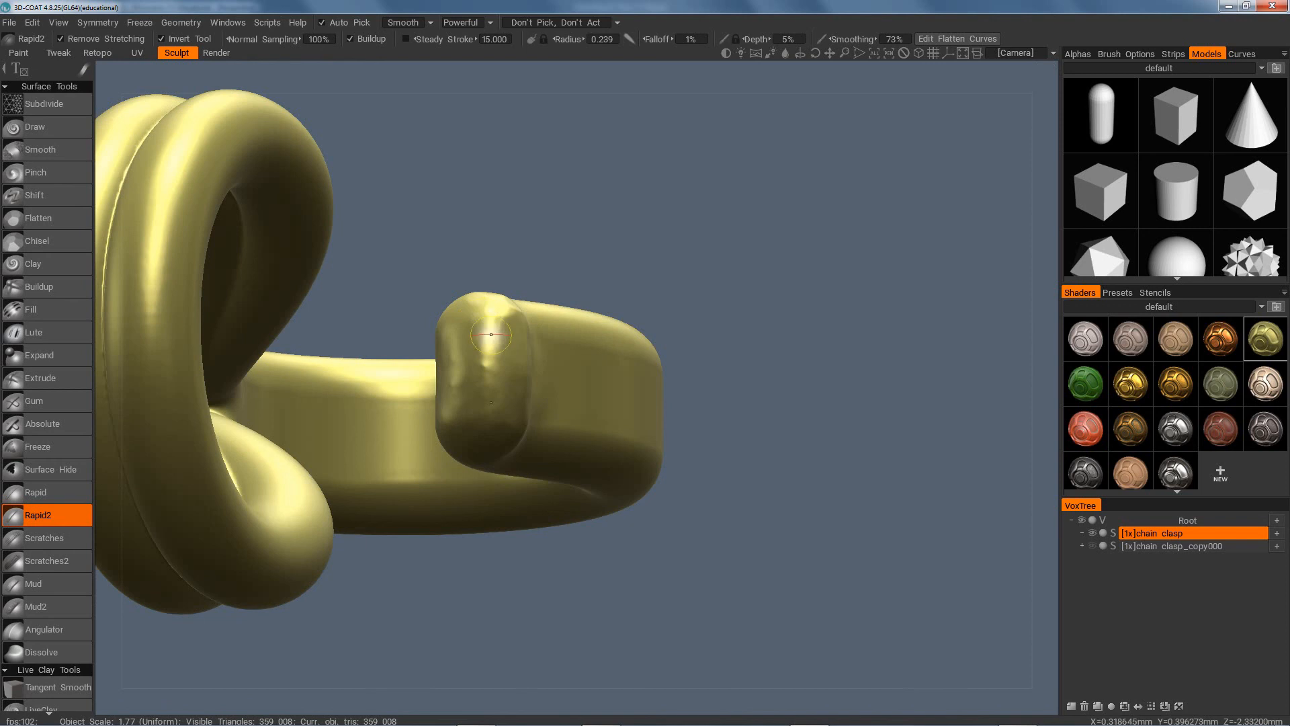
pyautogui.moveTo(491, 334); pyautogui.dragTo(503, 377)
pyautogui.moveTo(685, 511); pyautogui.dragTo(833, 480)
pyautogui.moveTo(564, 375)
pyautogui.mouseDown()
pyautogui.moveTo(591, 354)
pyautogui.moveTo(596, 316)
pyautogui.moveTo(596, 351)
pyautogui.moveTo(633, 361)
pyautogui.mouseUp()
pyautogui.moveTo(712, 383)
pyautogui.mouseDown()
pyautogui.moveTo(754, 412)
pyautogui.moveTo(692, 302)
pyautogui.moveTo(752, 382)
pyautogui.mouseUp()
# Smooth the transition between the tip and the hook's outer face with the Smooth tool at radius 0.367 and depth 65%
pyautogui.press('space')
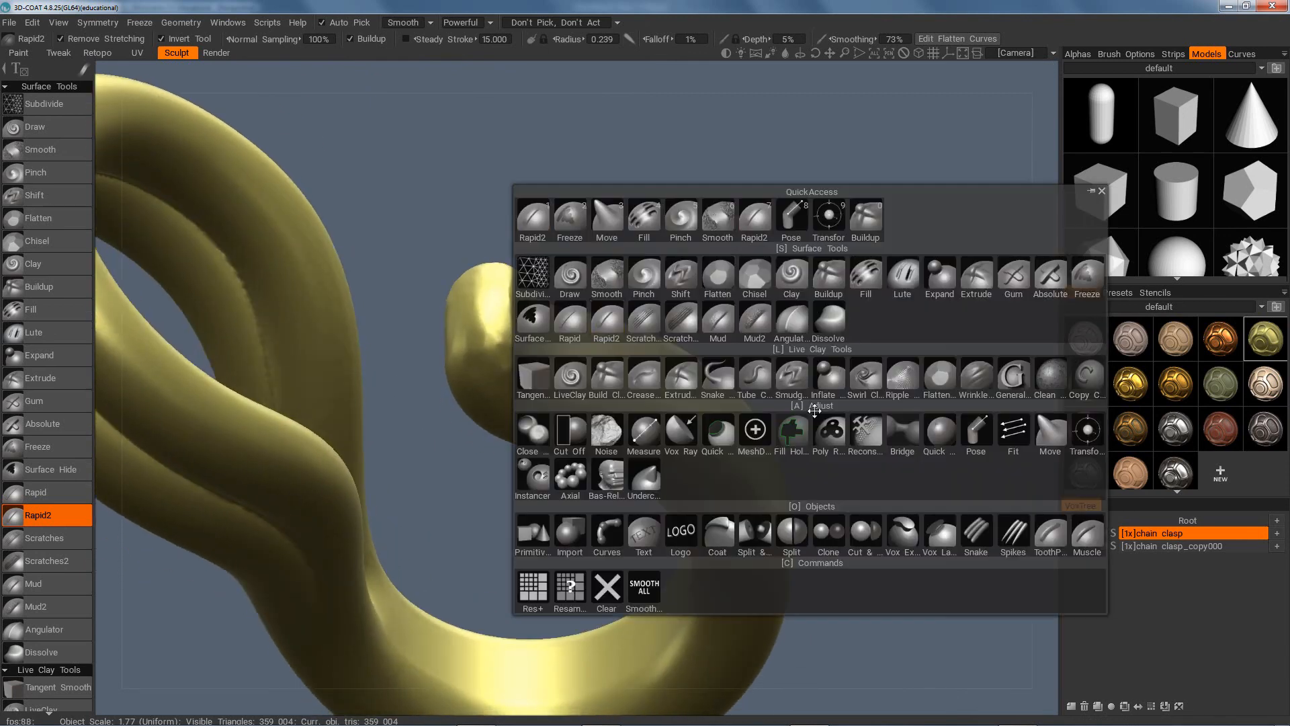
pyautogui.click(718, 217)
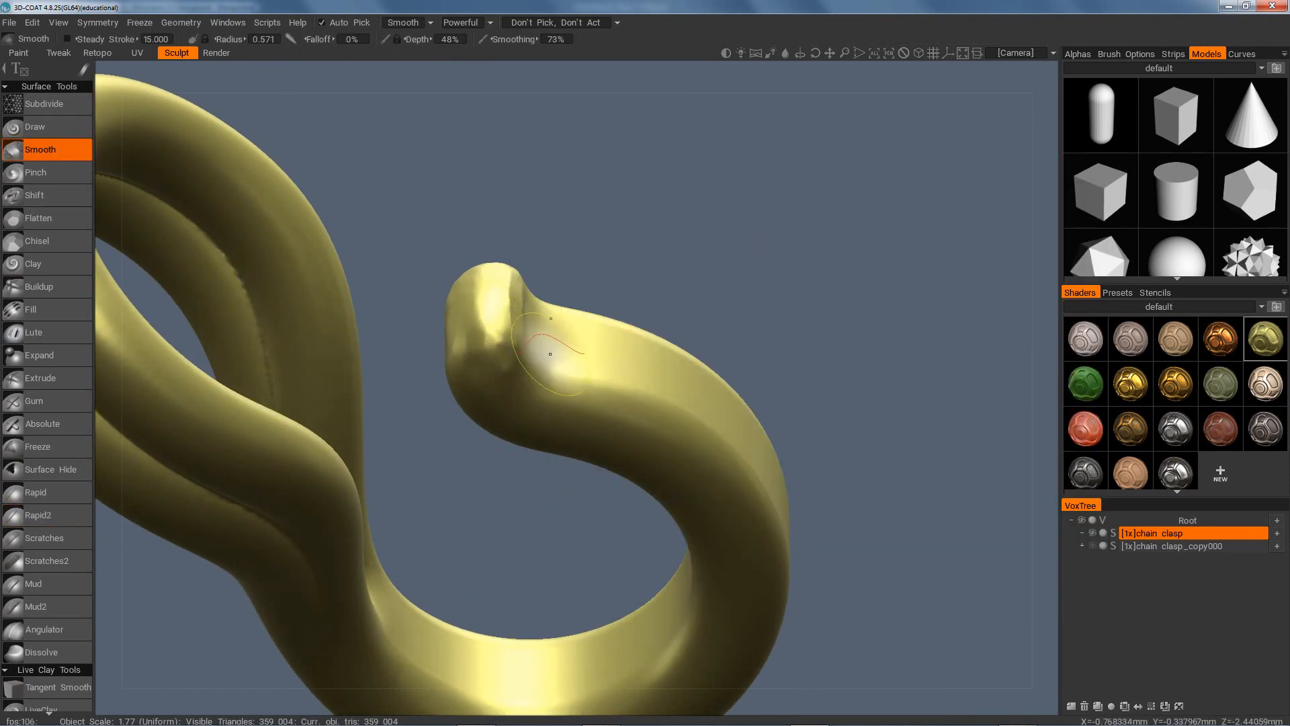
pyautogui.moveTo(548, 356)
pyautogui.mouseDown(button='right')
pyautogui.moveTo(536, 362)
pyautogui.moveTo(536, 351)
pyautogui.mouseUp(button='right')
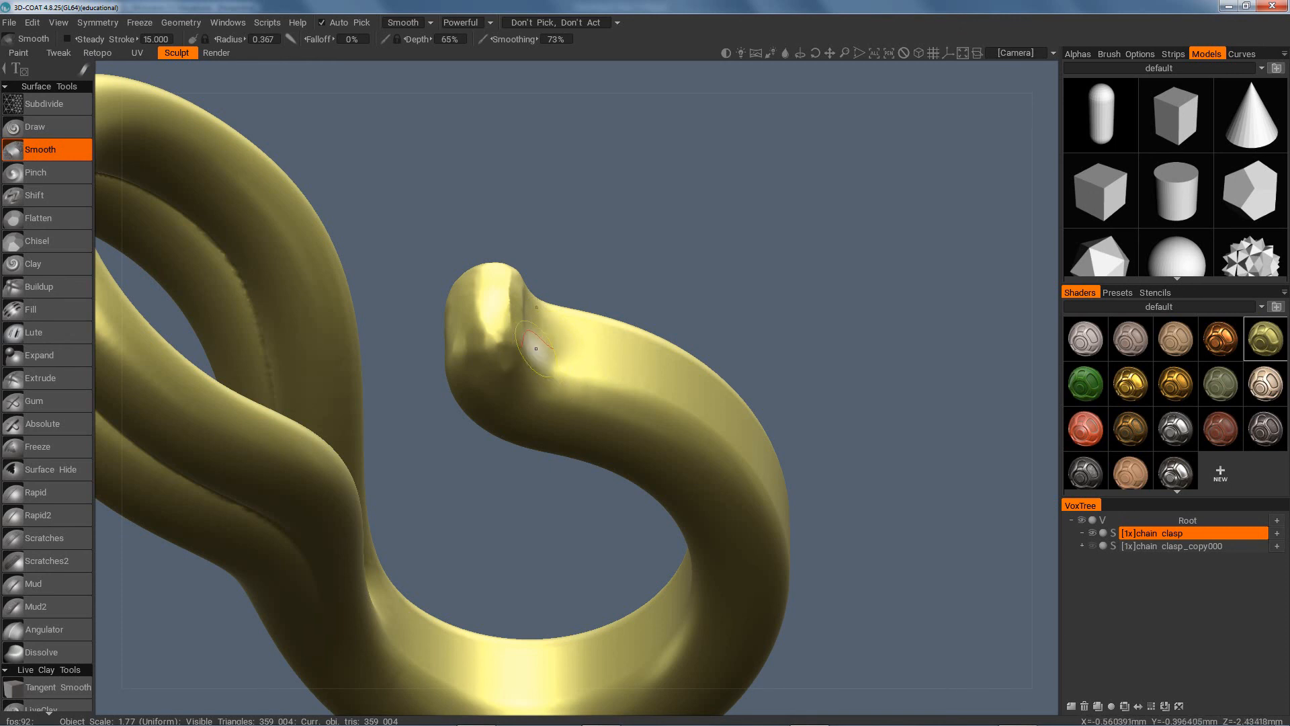
pyautogui.moveTo(514, 339); pyautogui.dragTo(494, 291)
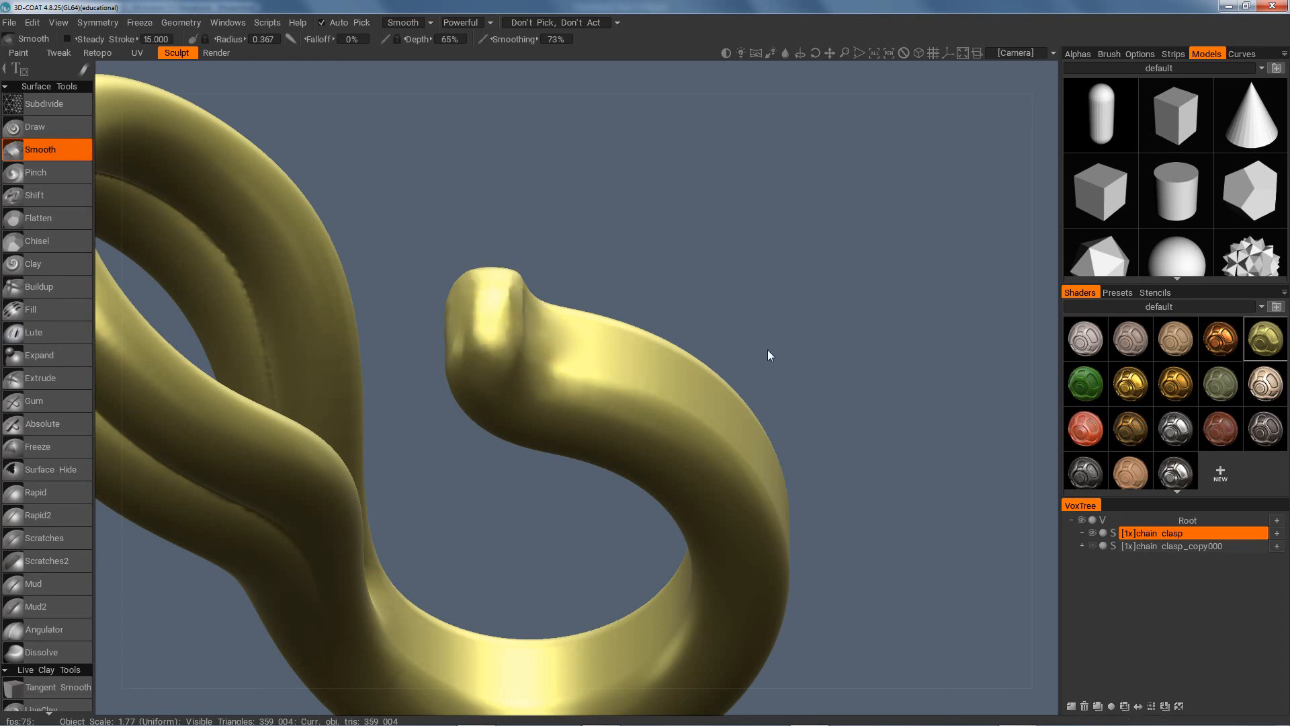
# Smooth the tip's outer and front faces with a gentler Smooth brush at radius 0.327 and depth 40%
pyautogui.moveTo(768, 349); pyautogui.dragTo(784, 400)
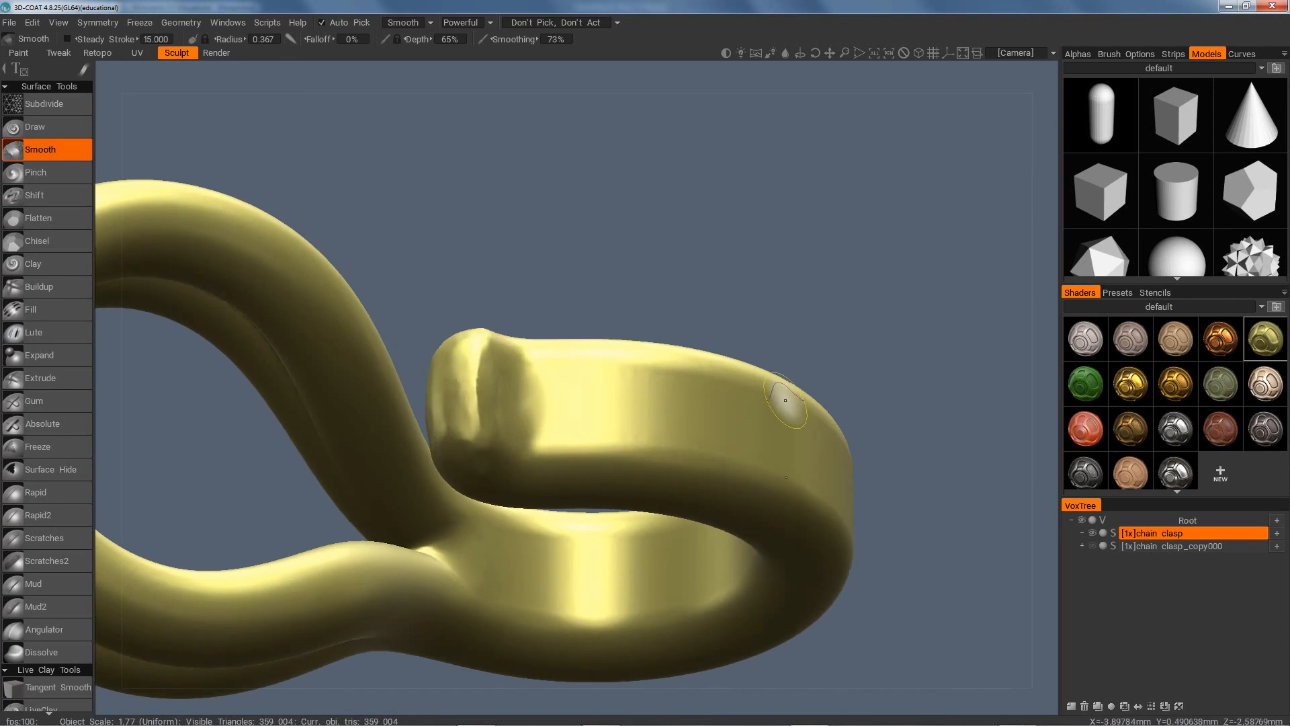
pyautogui.moveTo(473, 393); pyautogui.dragTo(470, 386, button='right')
pyautogui.moveTo(477, 382)
pyautogui.mouseDown()
pyautogui.moveTo(479, 336)
pyautogui.moveTo(473, 428)
pyautogui.moveTo(495, 330)
pyautogui.moveTo(504, 346)
pyautogui.mouseUp()
pyautogui.moveTo(691, 267)
pyautogui.mouseDown()
pyautogui.moveTo(768, 275)
pyautogui.moveTo(778, 265)
pyautogui.mouseUp()
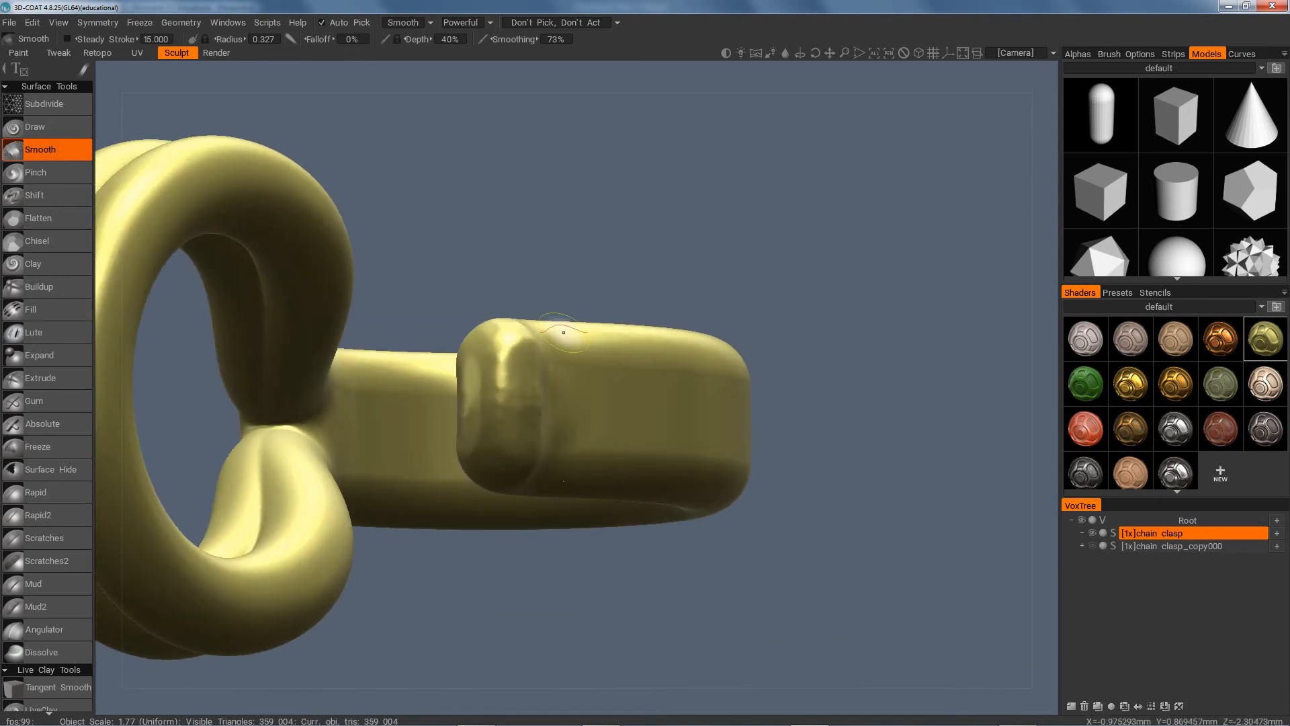
pyautogui.moveTo(525, 341)
pyautogui.mouseDown()
pyautogui.moveTo(489, 444)
pyautogui.moveTo(500, 400)
pyautogui.mouseUp()
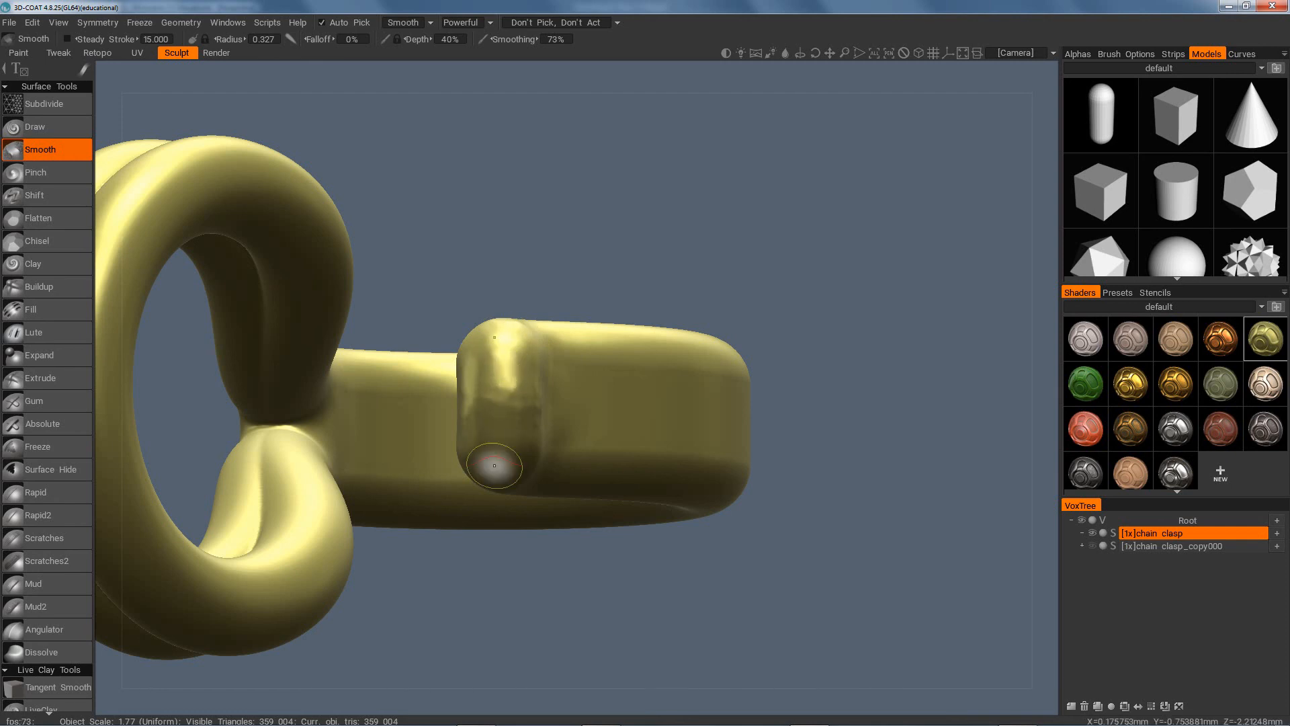
# Smooth the tip's inner edge and front face from several sides at the same brush settings
pyautogui.moveTo(821, 530); pyautogui.dragTo(887, 487)
pyautogui.moveTo(766, 351)
pyautogui.mouseDown()
pyautogui.moveTo(746, 302)
pyautogui.moveTo(717, 286)
pyautogui.moveTo(704, 299)
pyautogui.mouseUp()
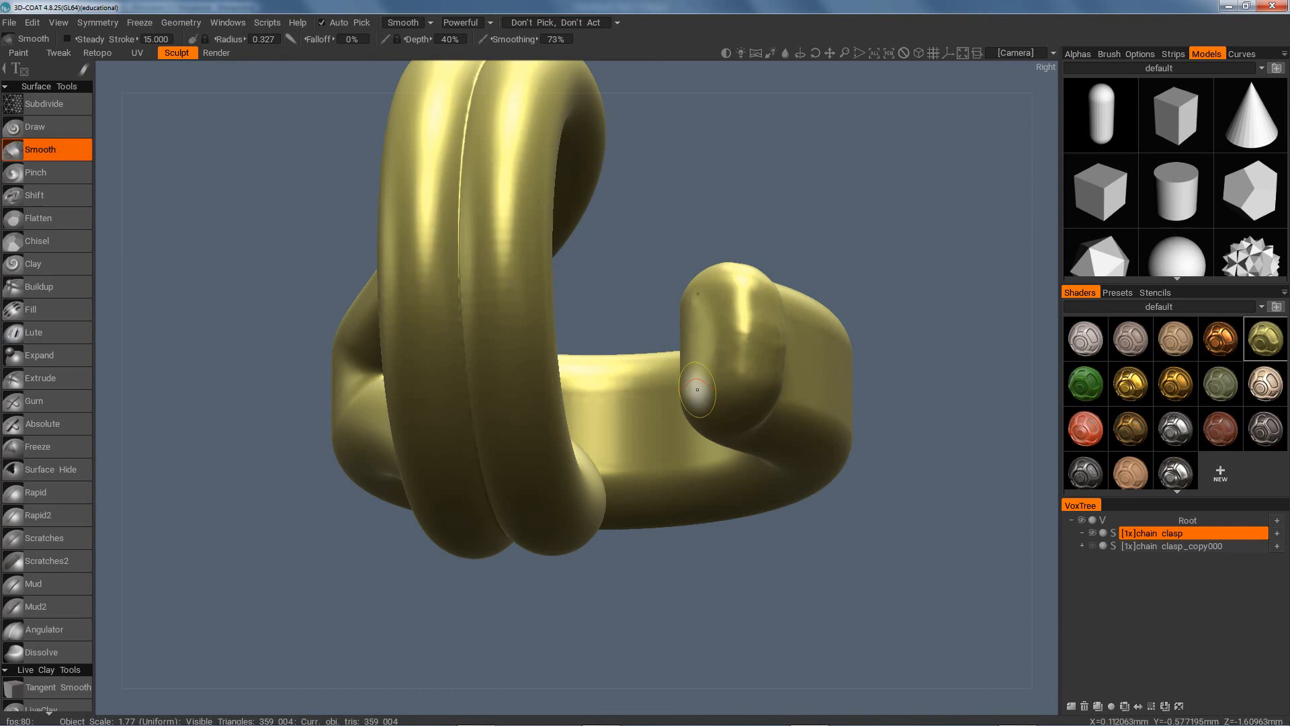
pyautogui.moveTo(696, 388); pyautogui.dragTo(692, 356)
pyautogui.moveTo(914, 508)
pyautogui.mouseDown()
pyautogui.moveTo(765, 487)
pyautogui.moveTo(575, 362)
pyautogui.moveTo(570, 393)
pyautogui.moveTo(657, 383)
pyautogui.mouseUp()
pyautogui.moveTo(801, 282)
pyautogui.mouseDown()
pyautogui.moveTo(885, 352)
pyautogui.moveTo(890, 328)
pyautogui.moveTo(860, 333)
pyautogui.mouseUp()
pyautogui.moveTo(646, 350); pyautogui.dragTo(601, 338)
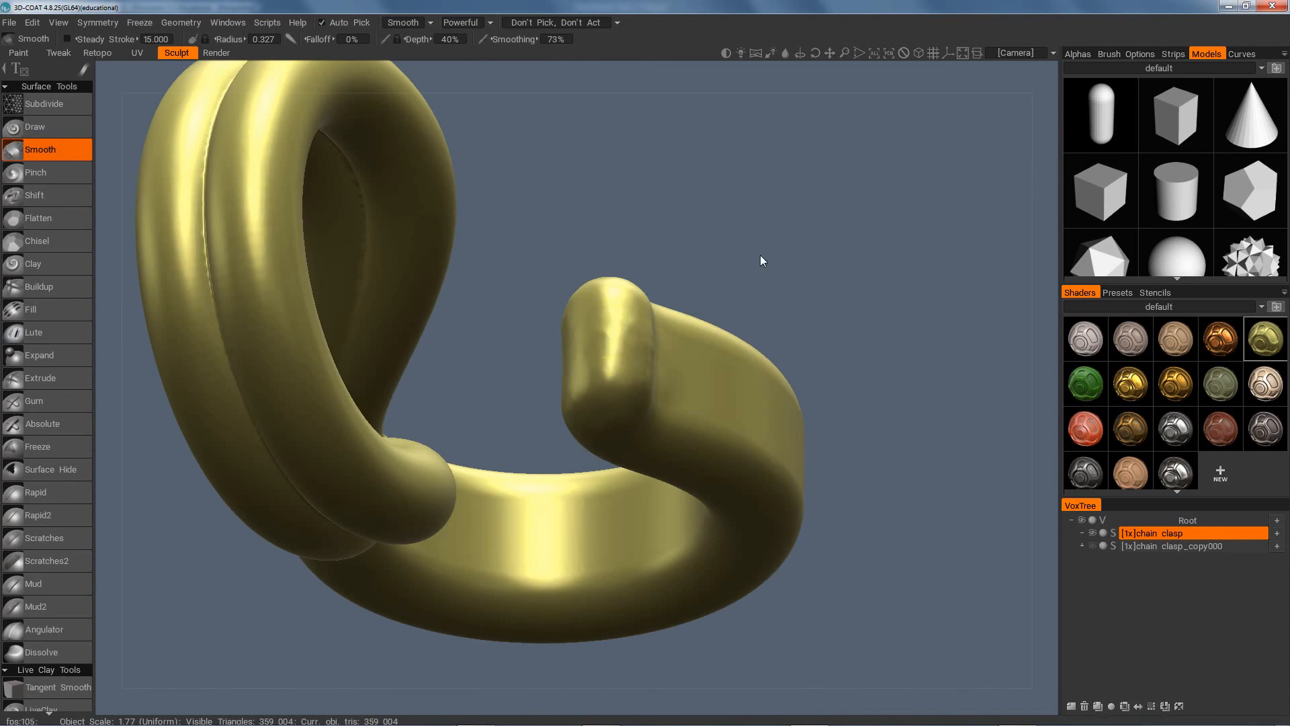
# Convert the chain clasp layer from surface to voxel mode with a required poly count of 366 910
pyautogui.moveTo(762, 261); pyautogui.dragTo(757, 276)
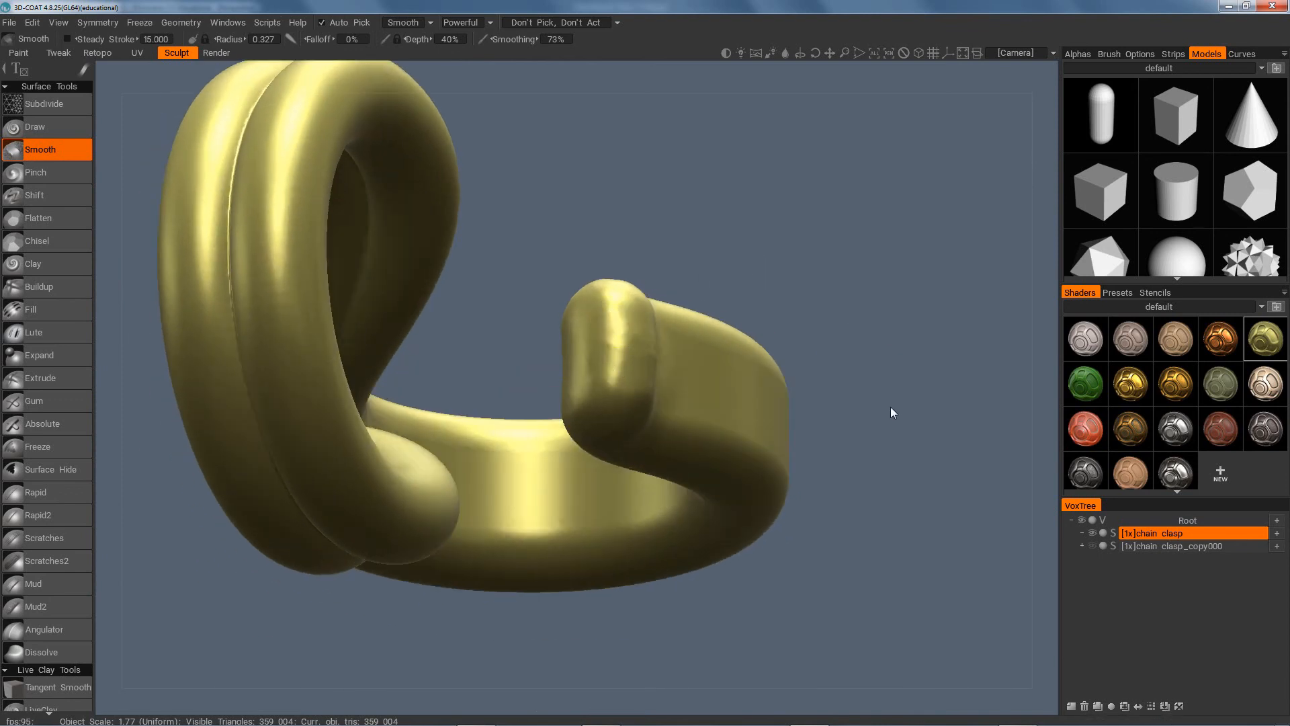
pyautogui.moveTo(892, 412); pyautogui.dragTo(847, 349)
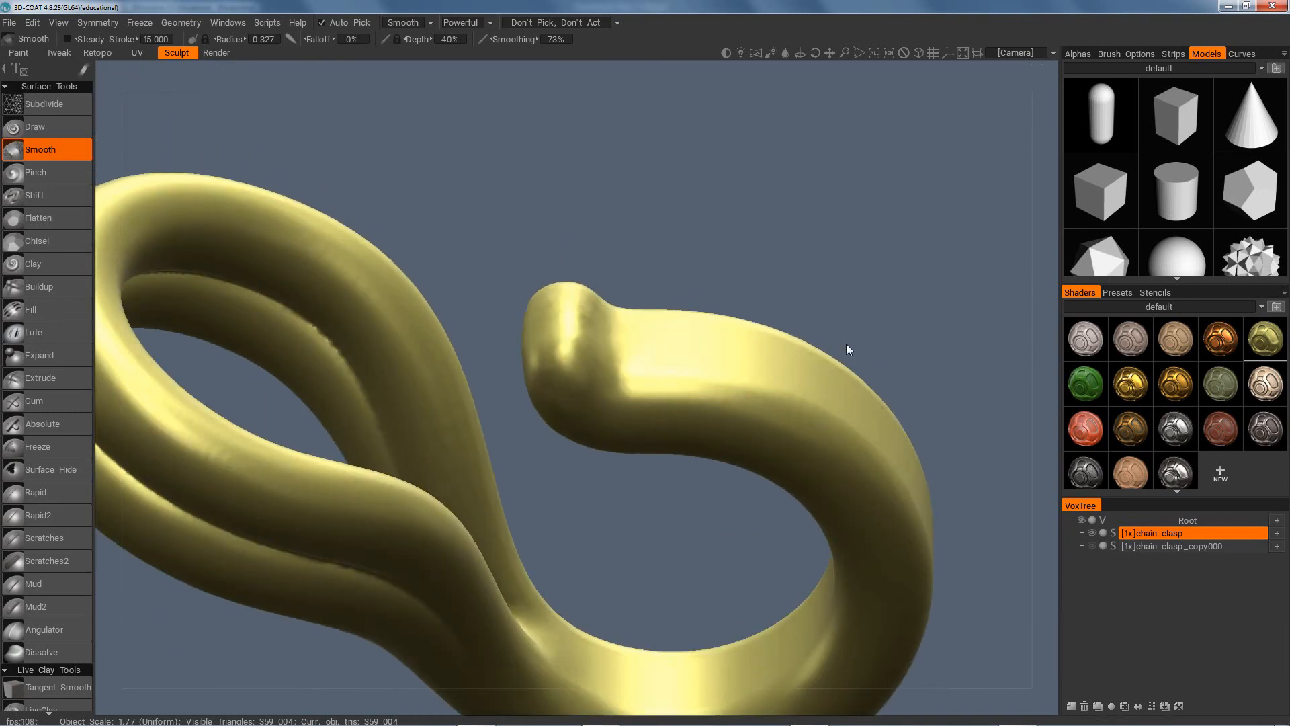
pyautogui.click(1114, 533)
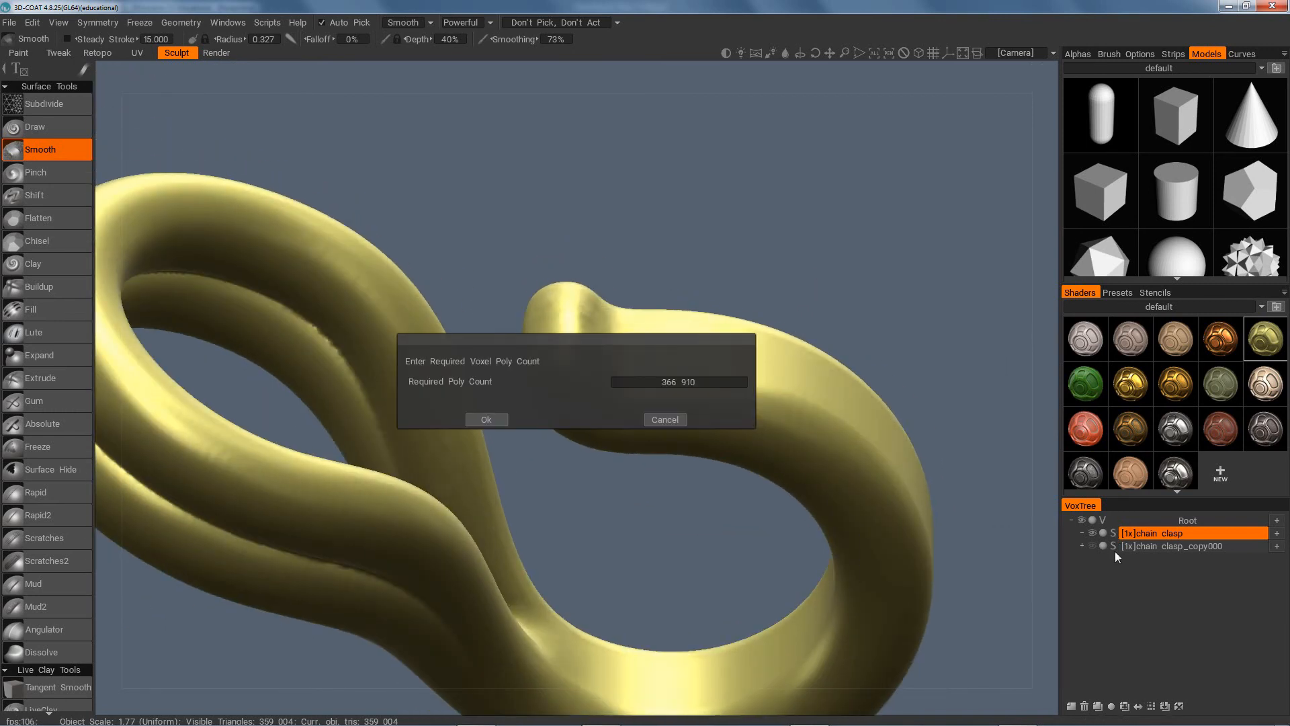
pyautogui.click(488, 420)
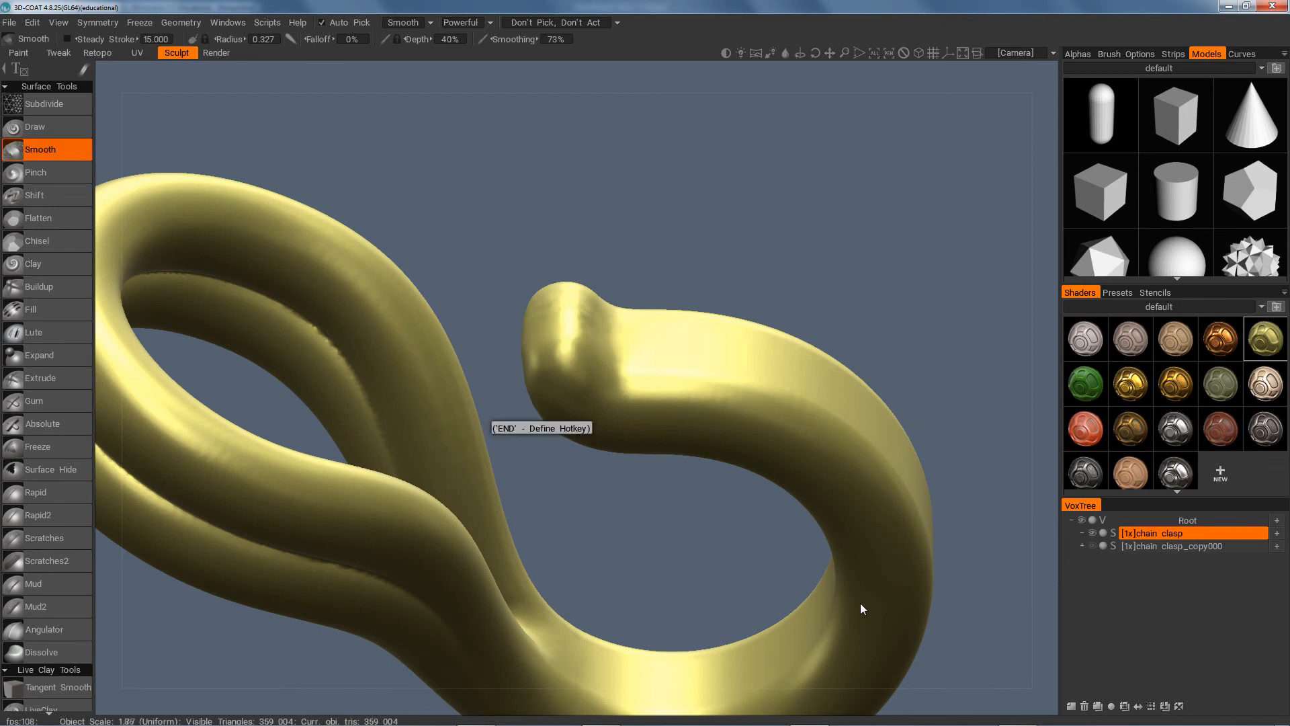
# Smooth the ridge on the free end's outer face with the voxel Smooth tool at radius 0.327 and depth 40%
pyautogui.moveTo(858, 299); pyautogui.dragTo(830, 382)
pyautogui.press('space')
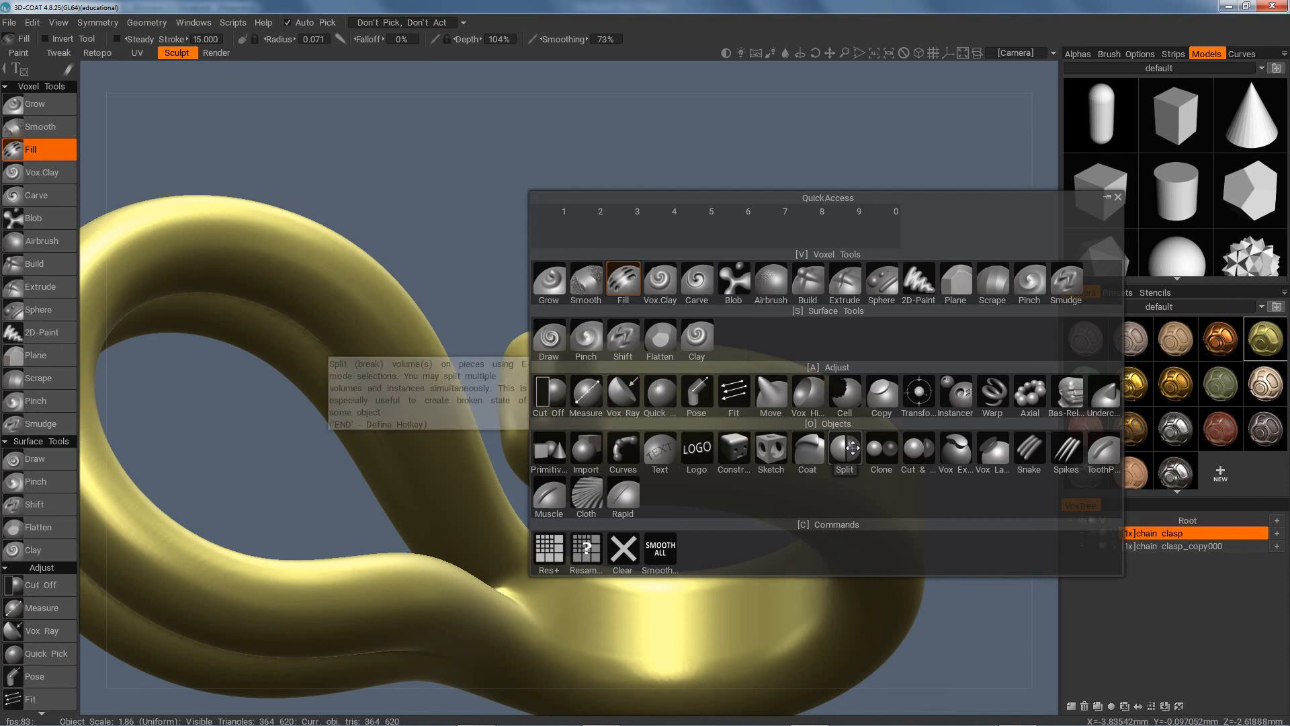
pyautogui.click(602, 286)
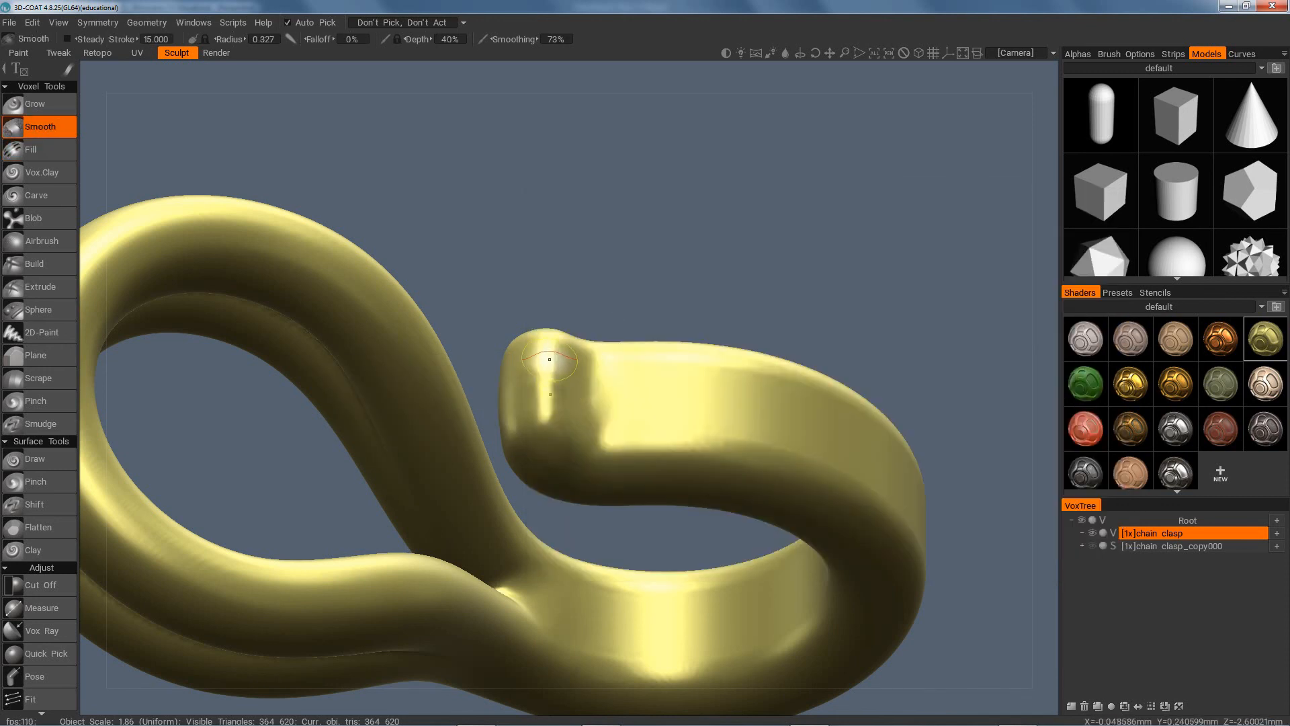
pyautogui.moveTo(550, 376)
pyautogui.mouseDown()
pyautogui.moveTo(540, 399)
pyautogui.moveTo(532, 355)
pyautogui.moveTo(558, 366)
pyautogui.mouseUp()
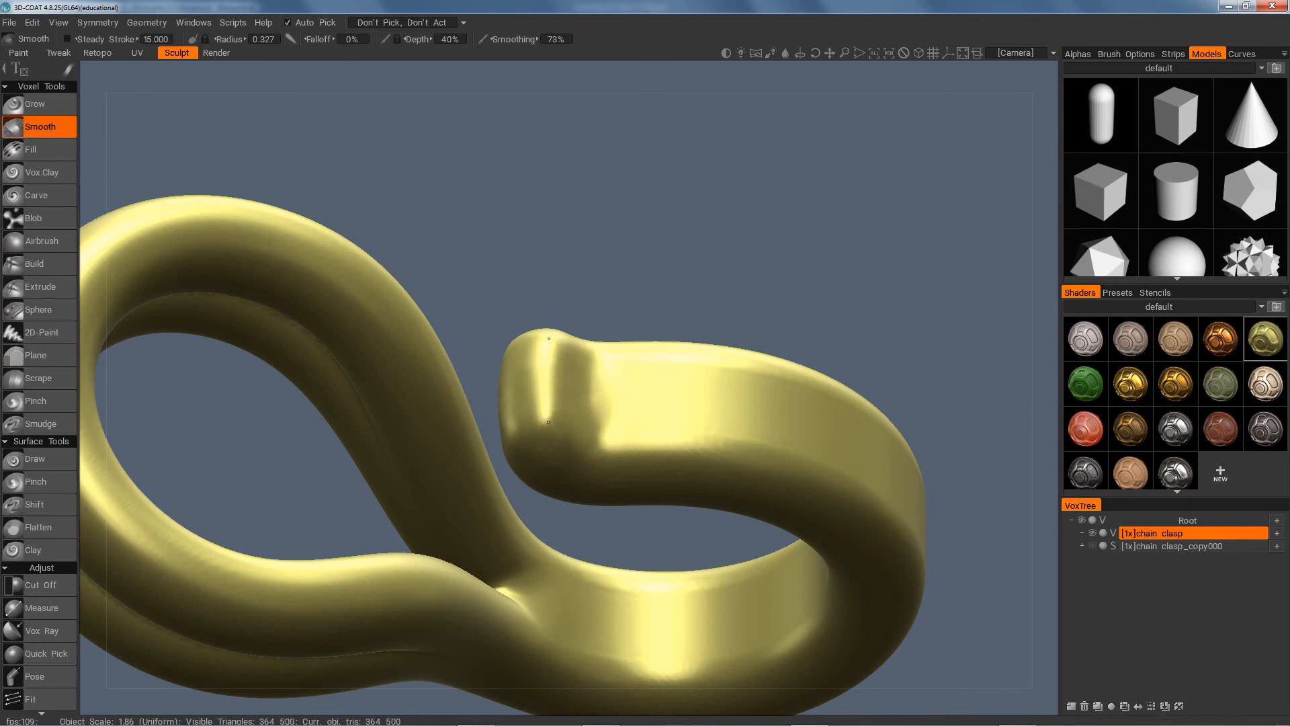
pyautogui.moveTo(706, 296)
pyautogui.mouseDown()
pyautogui.moveTo(665, 359)
pyautogui.moveTo(636, 343)
pyautogui.mouseUp()
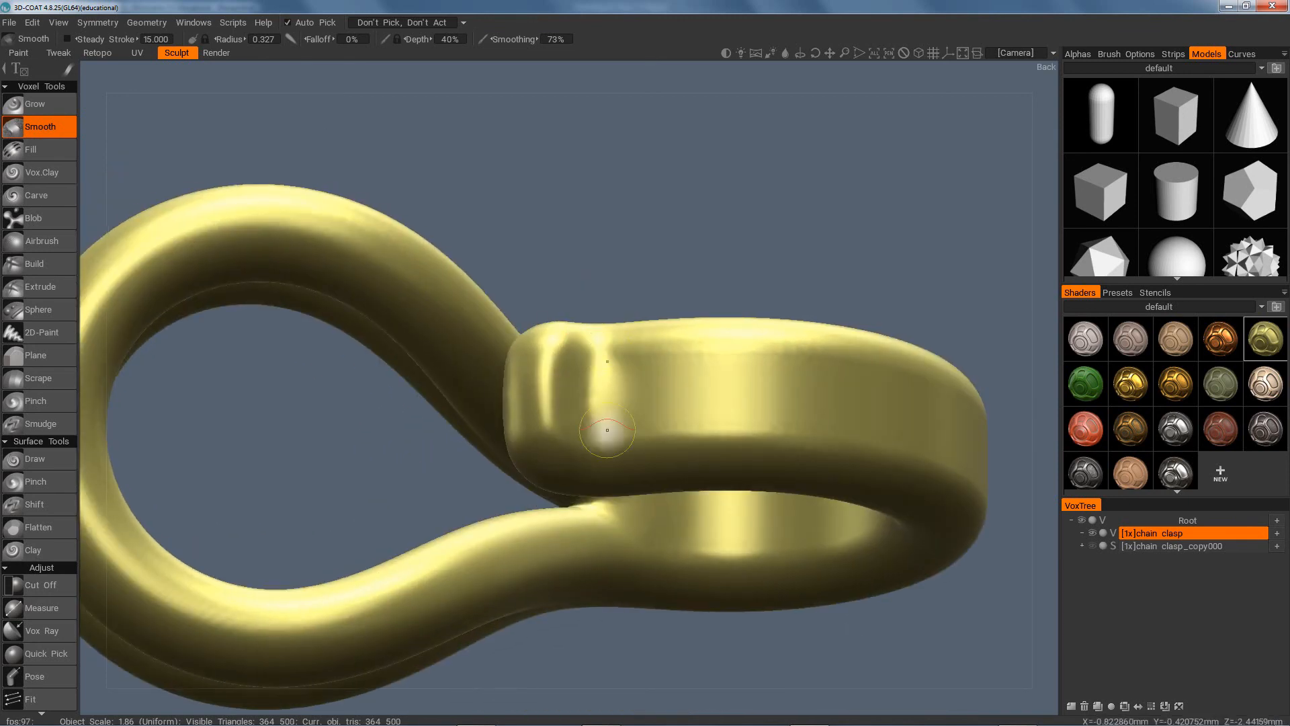
# Smooth the clasp's free end around its rounded front and inner side with the voxel Smooth tool
pyautogui.moveTo(692, 283)
pyautogui.mouseDown()
pyautogui.moveTo(797, 301)
pyautogui.moveTo(869, 284)
pyautogui.moveTo(652, 318)
pyautogui.moveTo(639, 376)
pyautogui.moveTo(643, 290)
pyautogui.mouseUp()
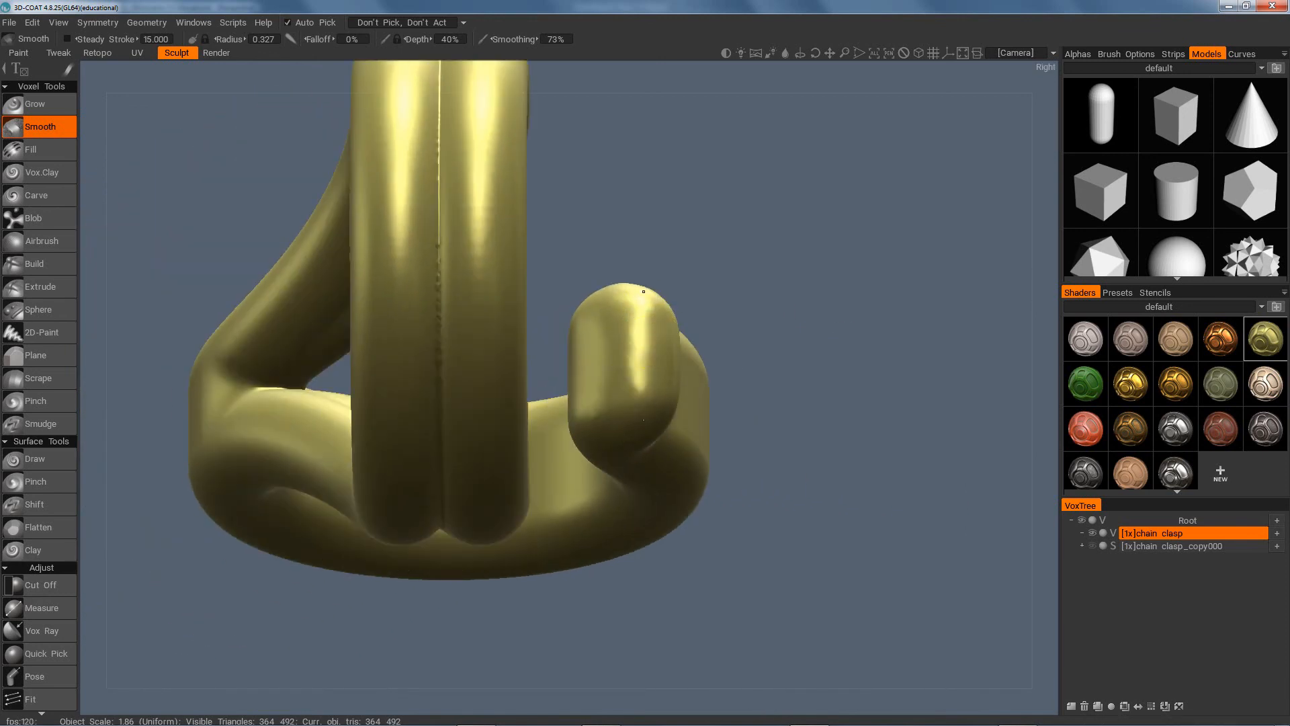
pyautogui.moveTo(732, 403)
pyautogui.mouseDown()
pyautogui.moveTo(850, 375)
pyautogui.moveTo(764, 347)
pyautogui.moveTo(756, 406)
pyautogui.moveTo(759, 366)
pyautogui.moveTo(729, 325)
pyautogui.moveTo(768, 417)
pyautogui.moveTo(766, 376)
pyautogui.mouseUp()
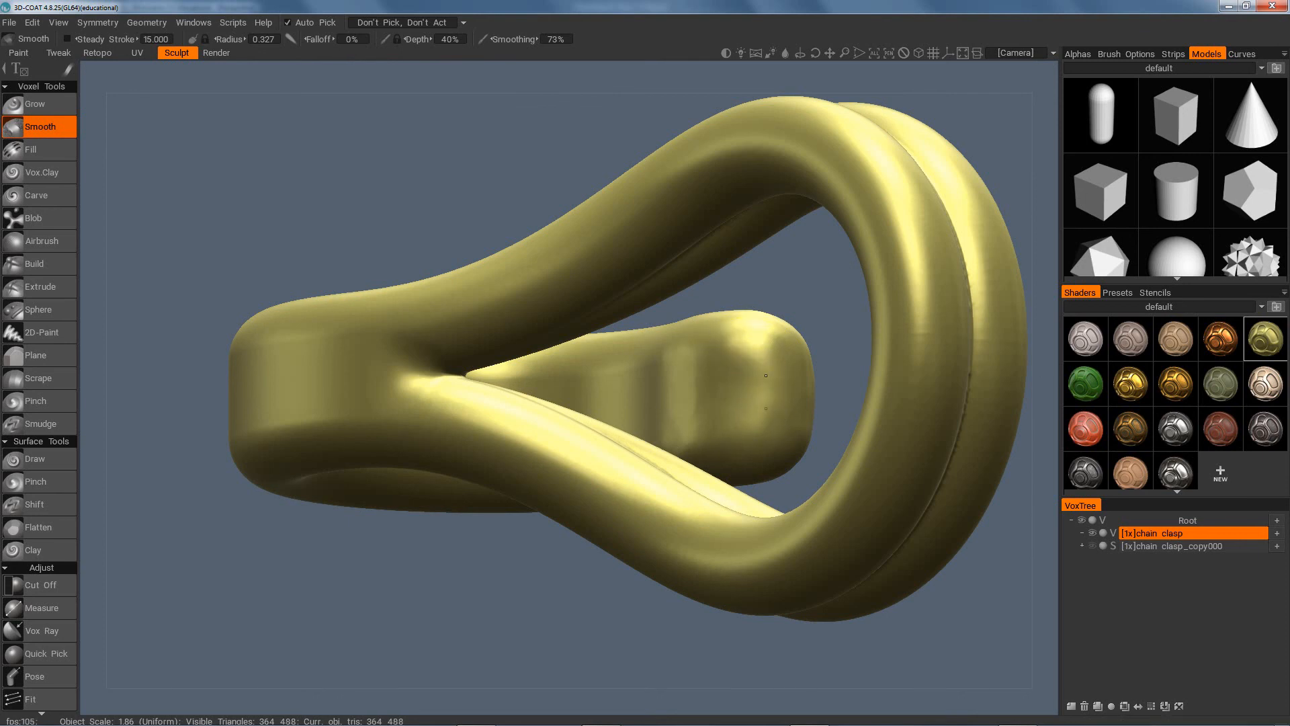
pyautogui.moveTo(726, 324)
pyautogui.mouseDown()
pyautogui.moveTo(753, 449)
pyautogui.moveTo(809, 396)
pyautogui.mouseUp()
# Smooth the upper edge of the free end's inner face with the Smooth tool at depth 40%
pyautogui.moveTo(655, 627); pyautogui.dragTo(754, 461)
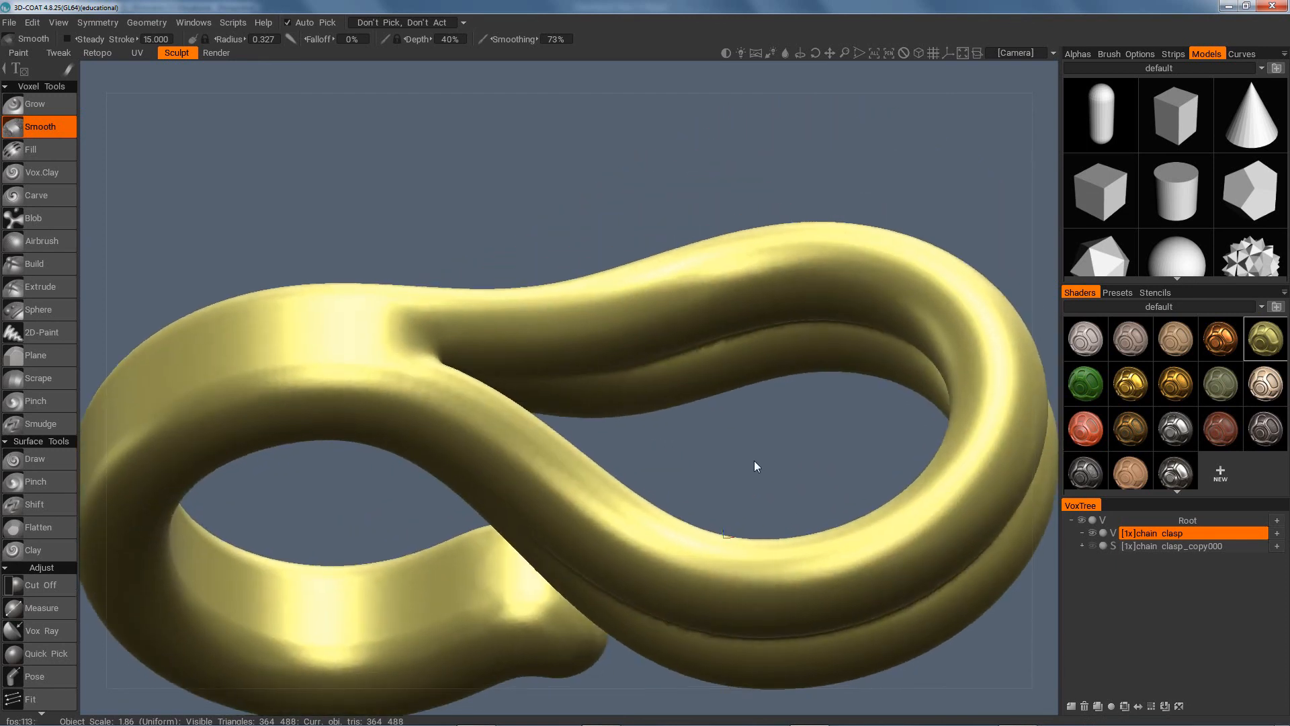
pyautogui.moveTo(754, 461); pyautogui.dragTo(830, 377, button='middle')
pyautogui.moveTo(759, 497); pyautogui.dragTo(695, 567)
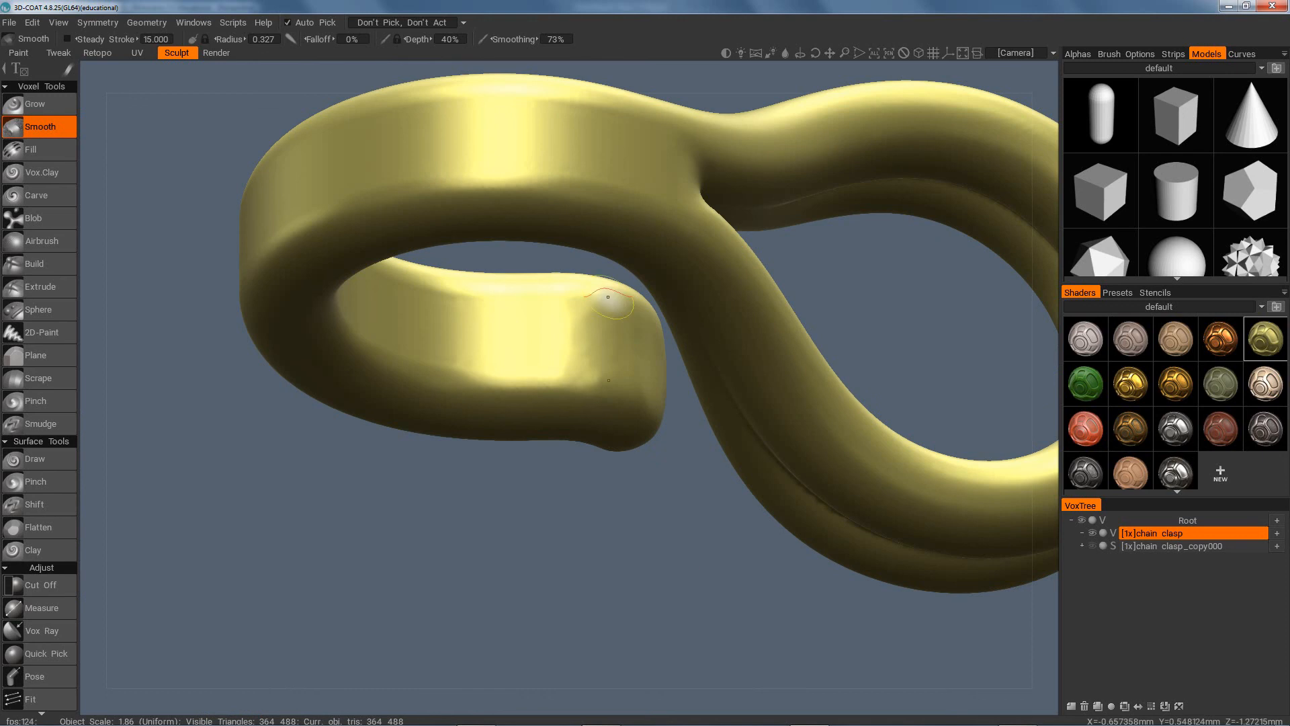
pyautogui.moveTo(602, 310); pyautogui.dragTo(604, 309)
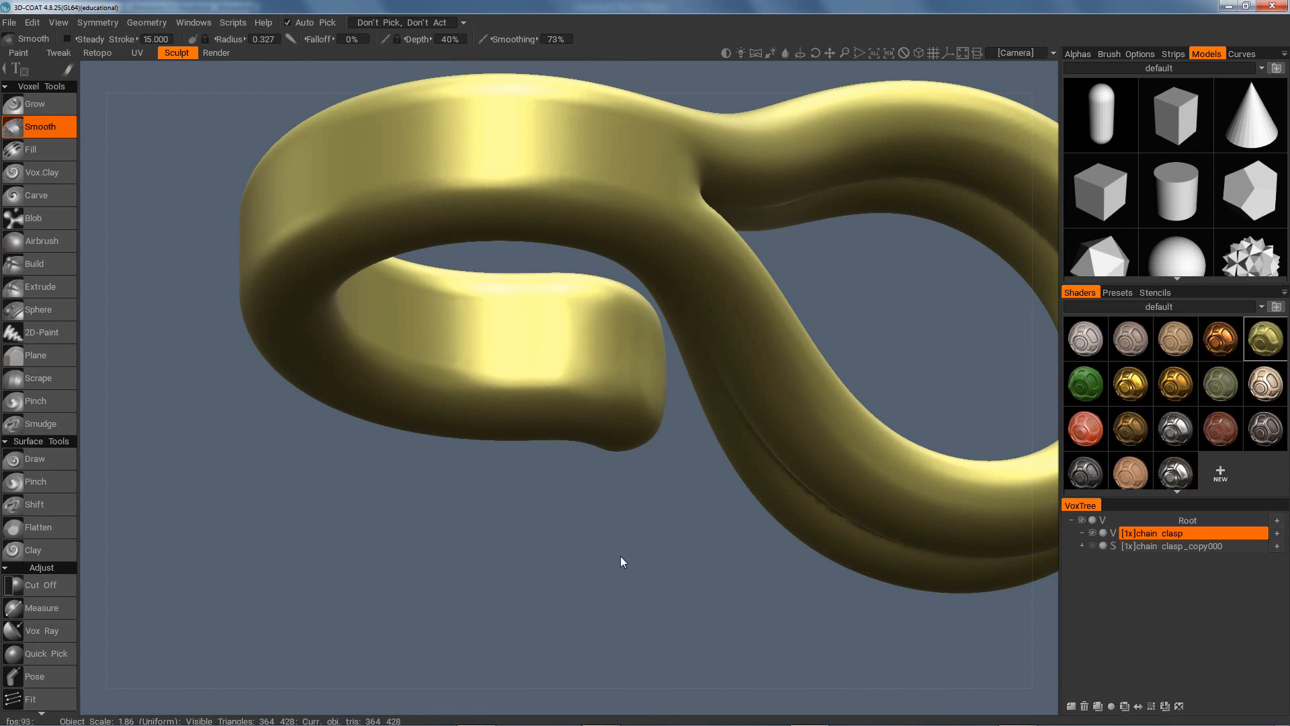
# Smooth the upper edge of the hook's flat band beside the fork and along the band's outer face
pyautogui.moveTo(620, 556)
pyautogui.mouseDown()
pyautogui.moveTo(667, 604)
pyautogui.moveTo(627, 580)
pyautogui.moveTo(609, 648)
pyautogui.moveTo(657, 470)
pyautogui.mouseUp()
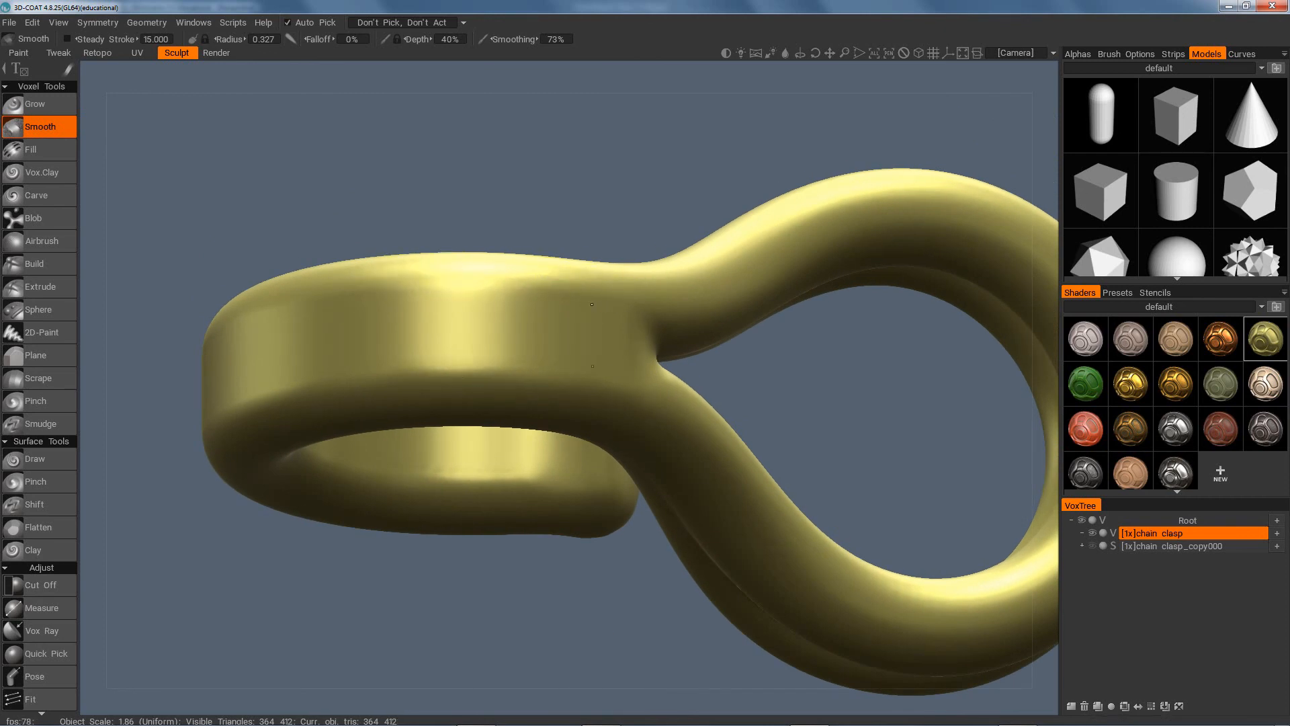
pyautogui.moveTo(592, 305); pyautogui.dragTo(635, 306)
pyautogui.moveTo(590, 614)
pyautogui.mouseDown()
pyautogui.moveTo(655, 635)
pyautogui.moveTo(820, 575)
pyautogui.mouseUp()
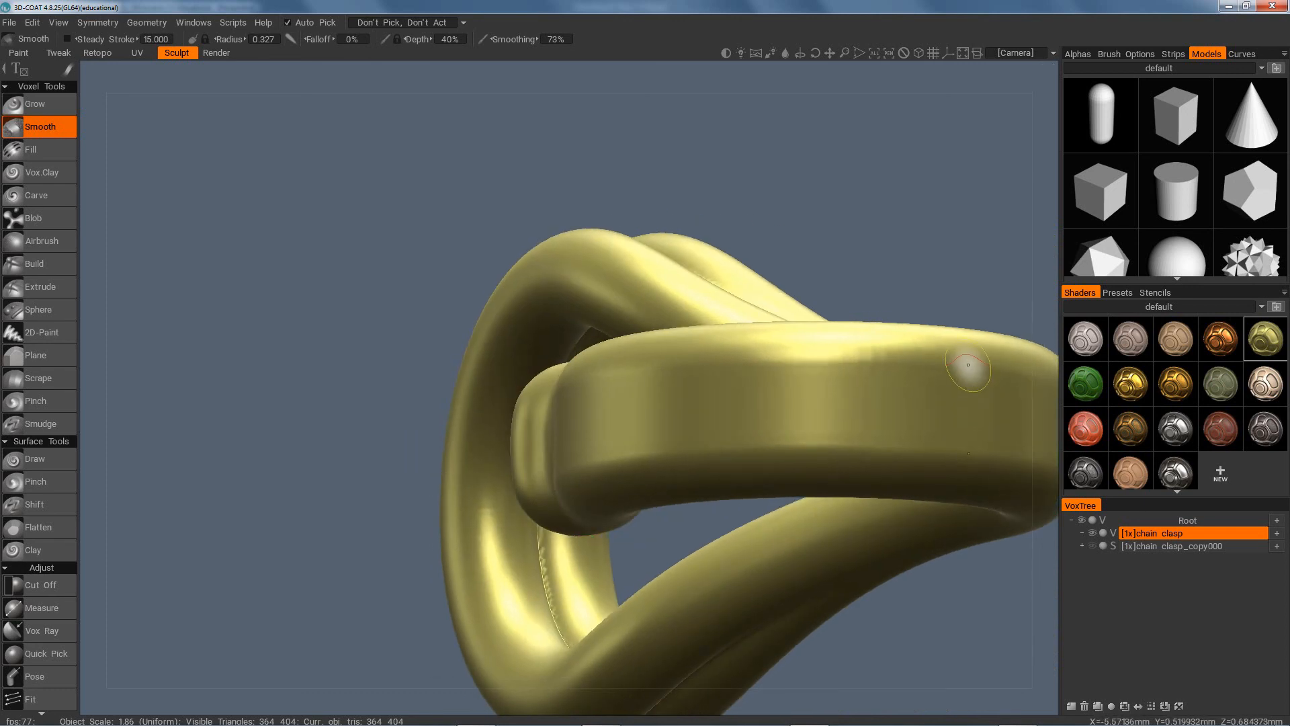
pyautogui.moveTo(969, 364); pyautogui.dragTo(925, 363)
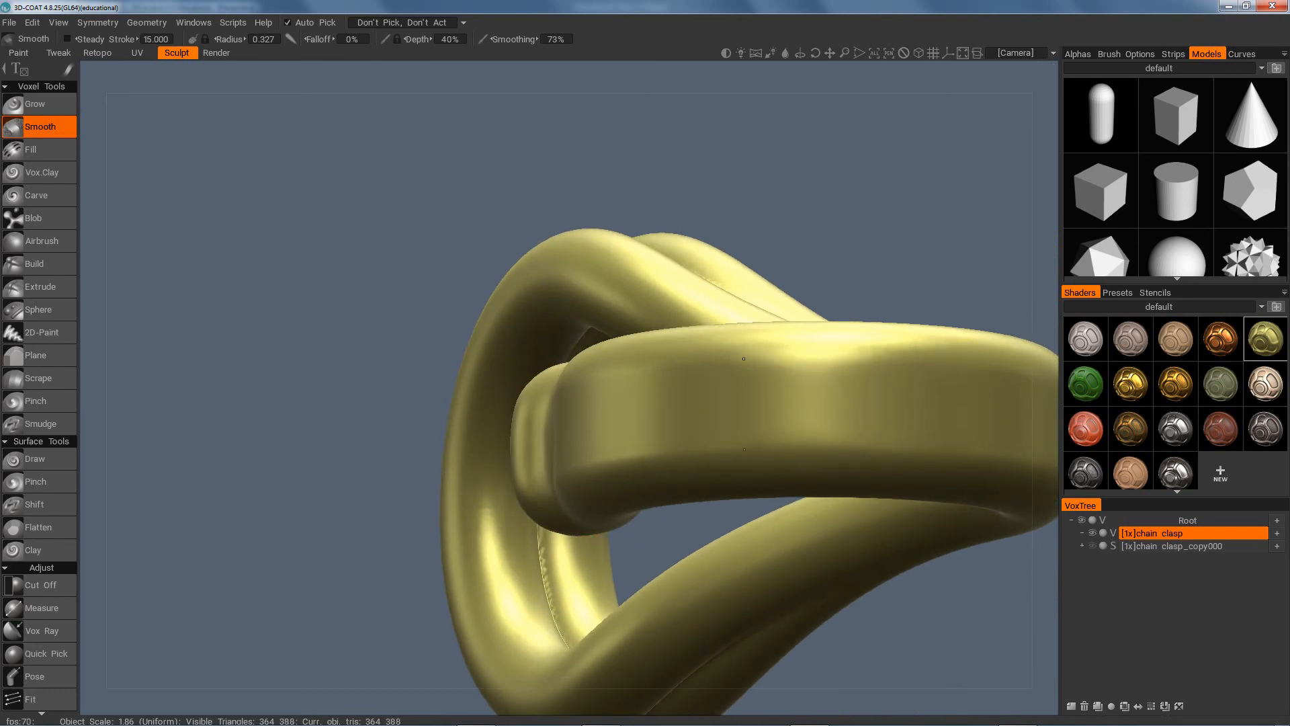
pyautogui.moveTo(868, 502); pyautogui.dragTo(606, 463, button='middle')
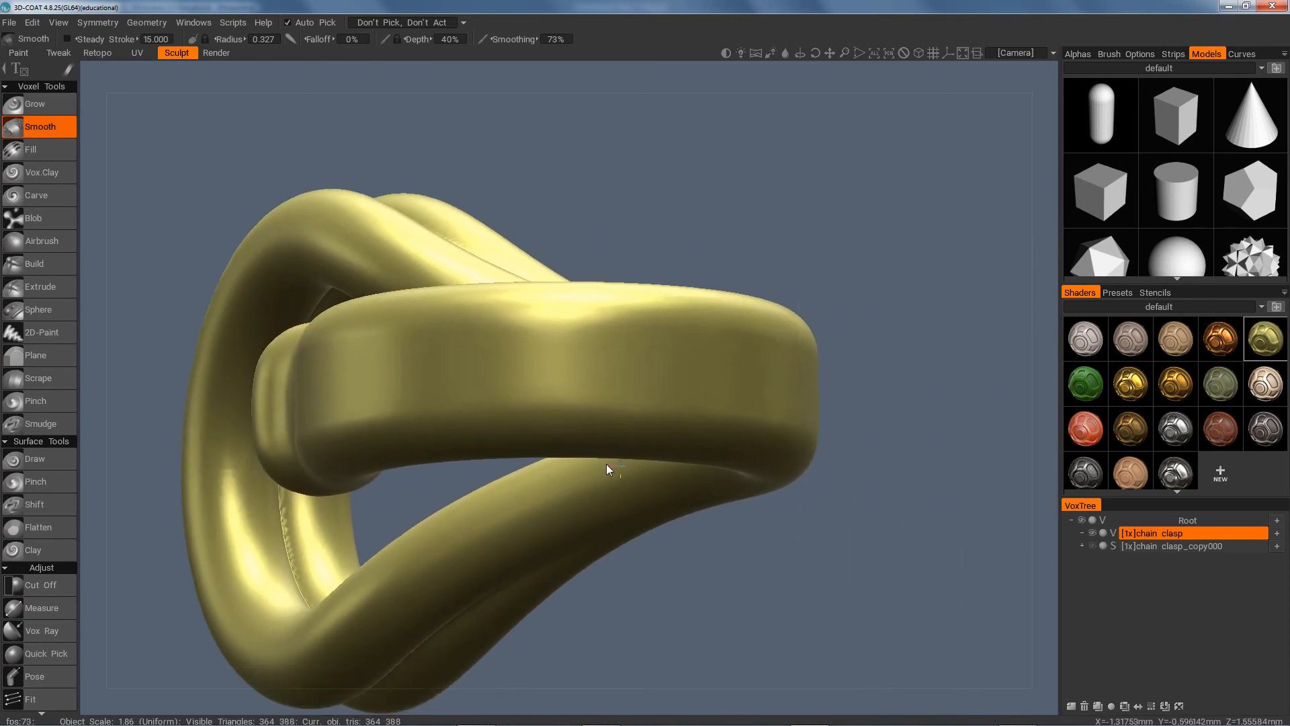
# Smooth the upper edge around the hook's bend and the outer side of its band with the Smooth tool
pyautogui.moveTo(833, 591)
pyautogui.mouseDown()
pyautogui.moveTo(868, 570)
pyautogui.moveTo(788, 568)
pyautogui.moveTo(780, 531)
pyautogui.moveTo(829, 570)
pyautogui.moveTo(801, 480)
pyautogui.mouseUp()
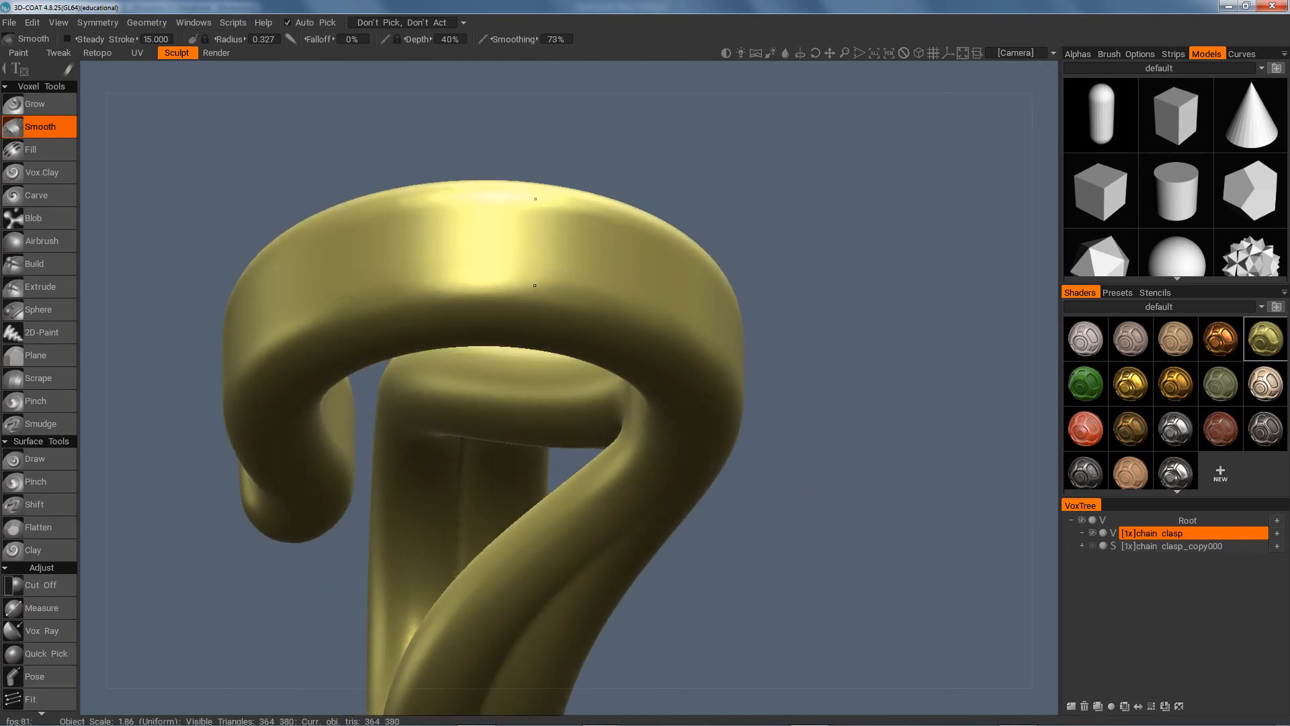
pyautogui.moveTo(772, 373)
pyautogui.mouseDown()
pyautogui.moveTo(800, 354)
pyautogui.moveTo(817, 272)
pyautogui.moveTo(878, 331)
pyautogui.moveTo(1001, 339)
pyautogui.mouseUp()
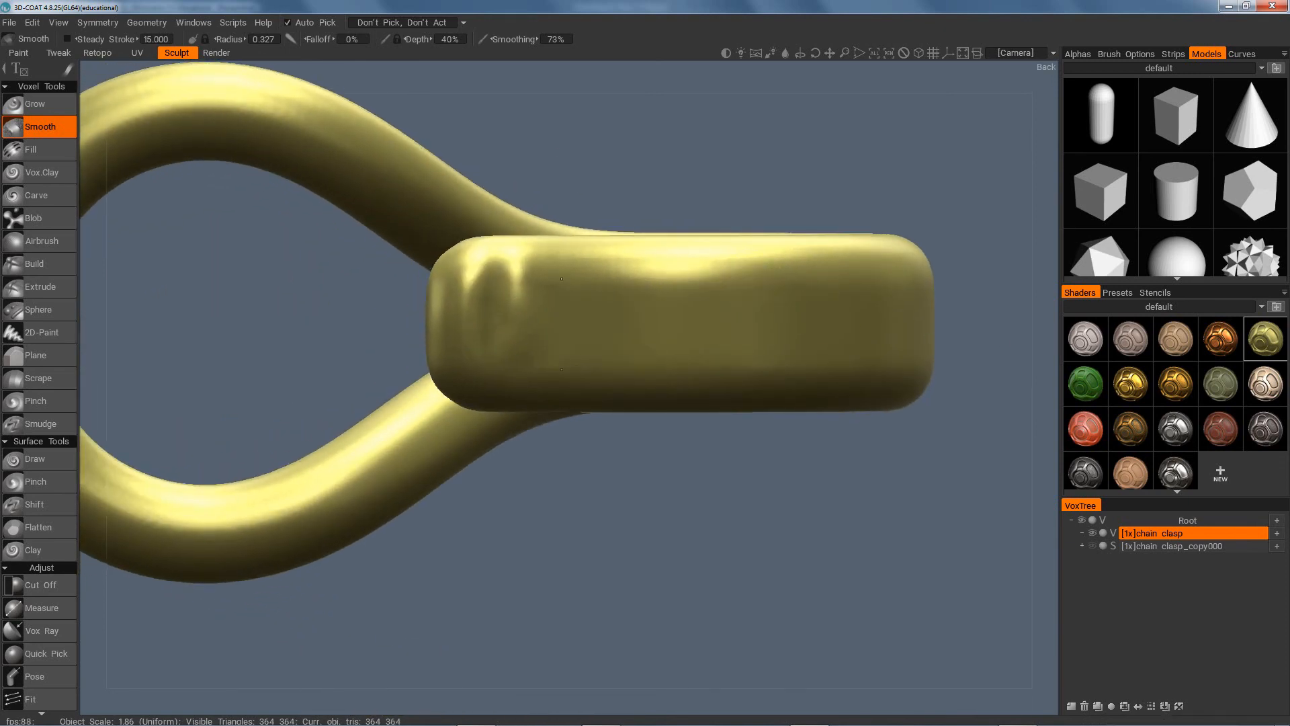
pyautogui.moveTo(940, 336); pyautogui.dragTo(888, 231, button='middle')
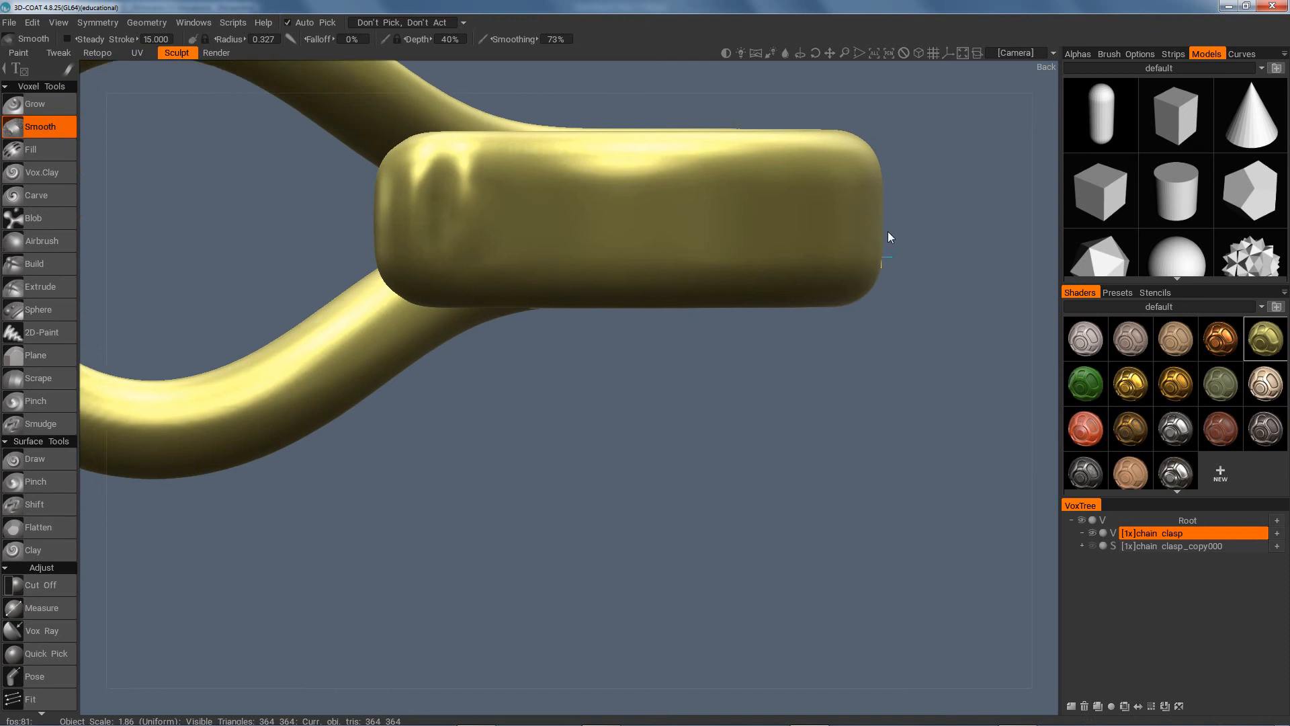
pyautogui.moveTo(888, 232)
pyautogui.mouseDown()
pyautogui.moveTo(916, 340)
pyautogui.moveTo(783, 389)
pyautogui.moveTo(780, 340)
pyautogui.moveTo(732, 472)
pyautogui.moveTo(748, 542)
pyautogui.moveTo(880, 467)
pyautogui.moveTo(815, 431)
pyautogui.moveTo(941, 595)
pyautogui.moveTo(959, 556)
pyautogui.moveTo(847, 461)
pyautogui.mouseUp()
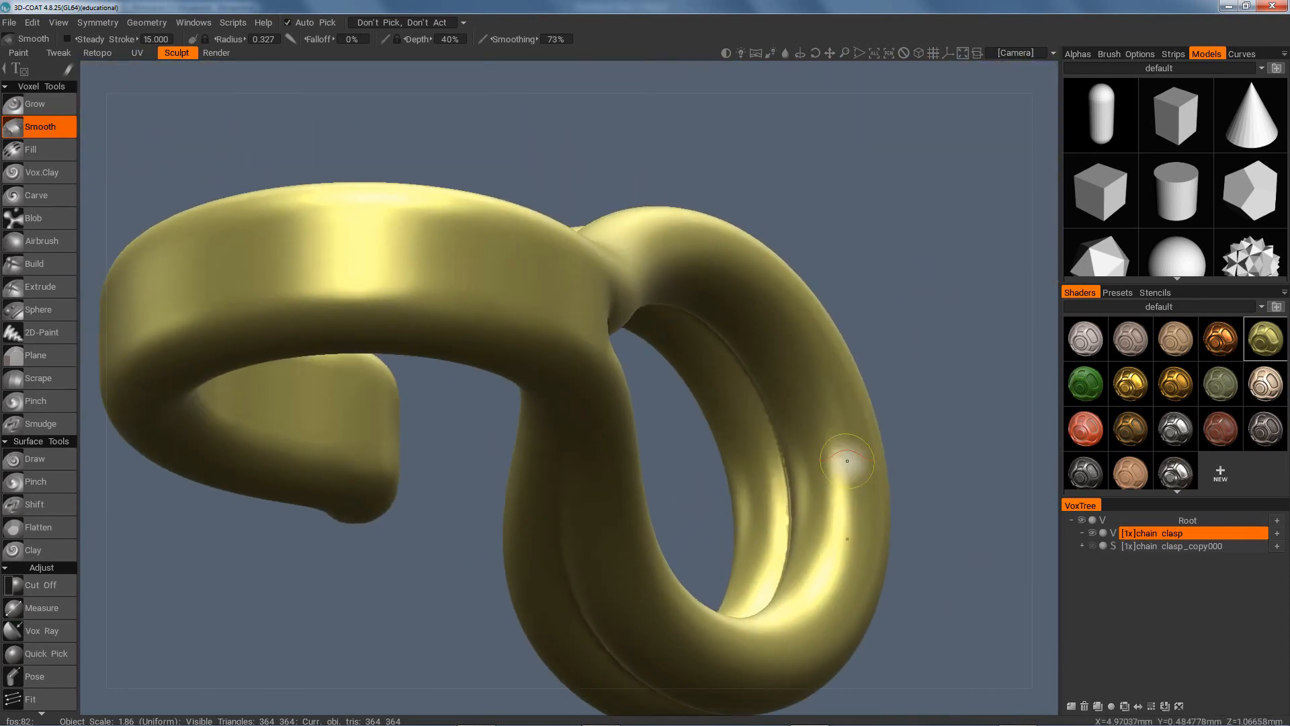
pyautogui.moveTo(447, 222)
pyautogui.mouseDown()
pyautogui.moveTo(538, 241)
pyautogui.moveTo(403, 201)
pyautogui.mouseUp()
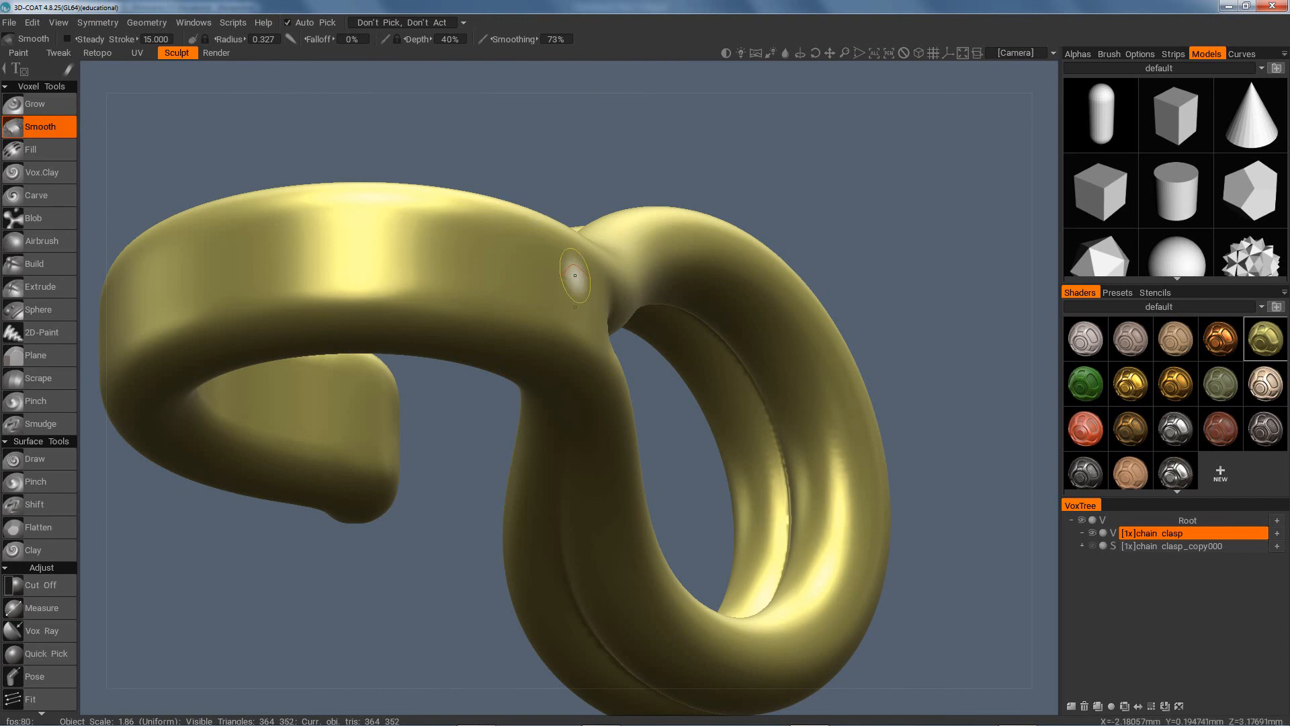
# Smooth the transition where the flat band splits into the fork, on both its outer and inner sides
pyautogui.moveTo(900, 450)
pyautogui.mouseDown()
pyautogui.moveTo(921, 461)
pyautogui.moveTo(876, 422)
pyautogui.moveTo(797, 476)
pyautogui.moveTo(469, 527)
pyautogui.mouseUp()
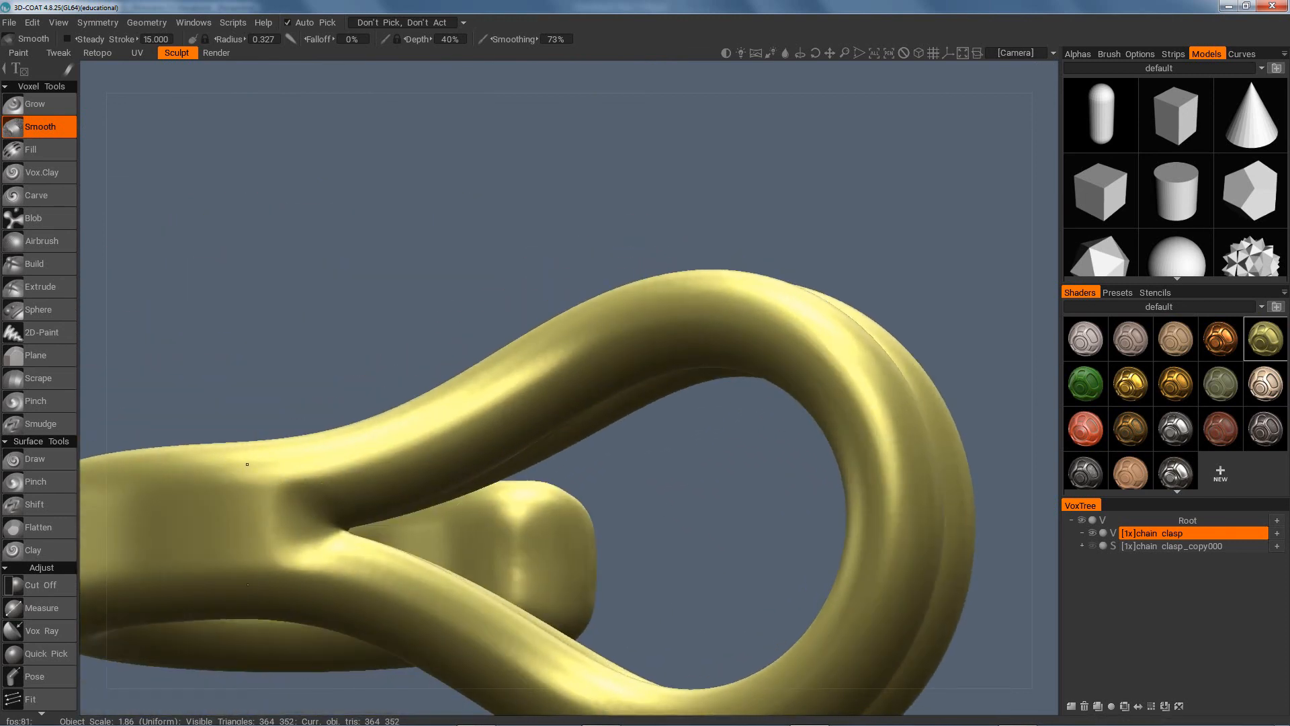
pyautogui.moveTo(247, 463); pyautogui.dragTo(346, 504)
pyautogui.moveTo(698, 524); pyautogui.dragTo(752, 363)
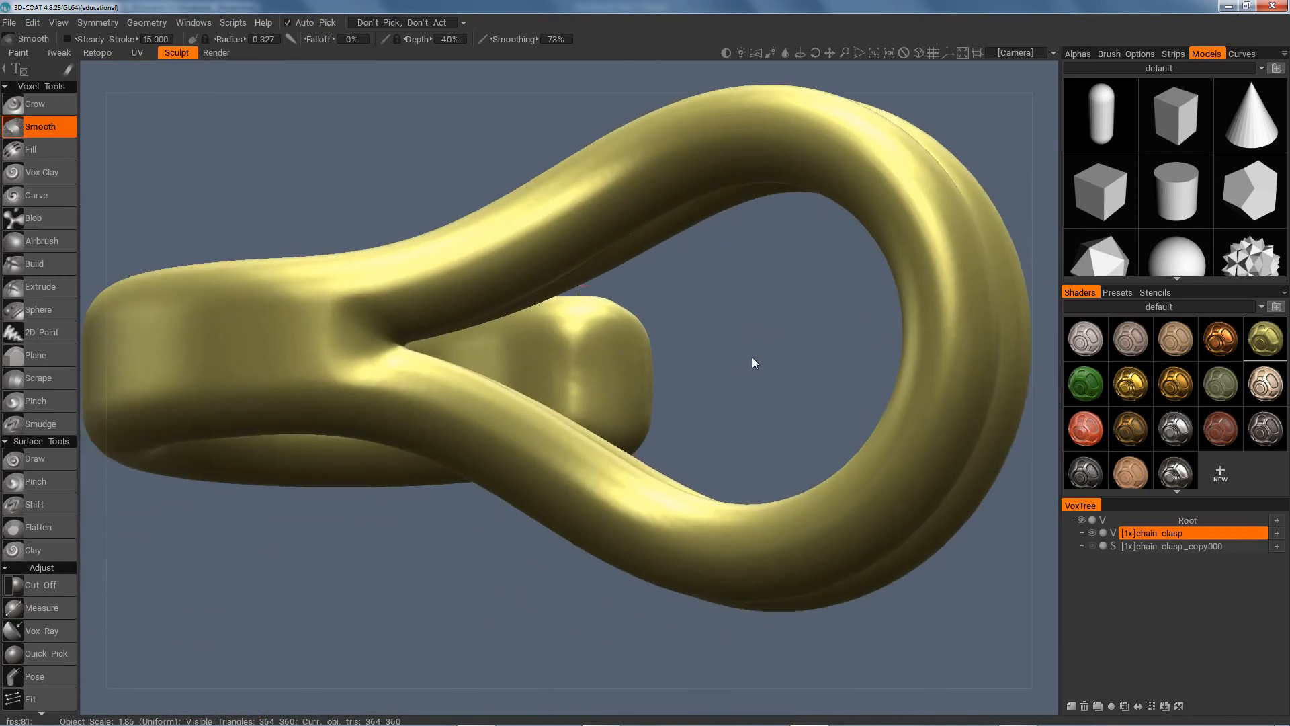
pyautogui.moveTo(630, 610); pyautogui.dragTo(741, 105)
pyautogui.moveTo(743, 516)
pyautogui.mouseDown()
pyautogui.moveTo(835, 374)
pyautogui.moveTo(916, 403)
pyautogui.moveTo(962, 311)
pyautogui.mouseUp()
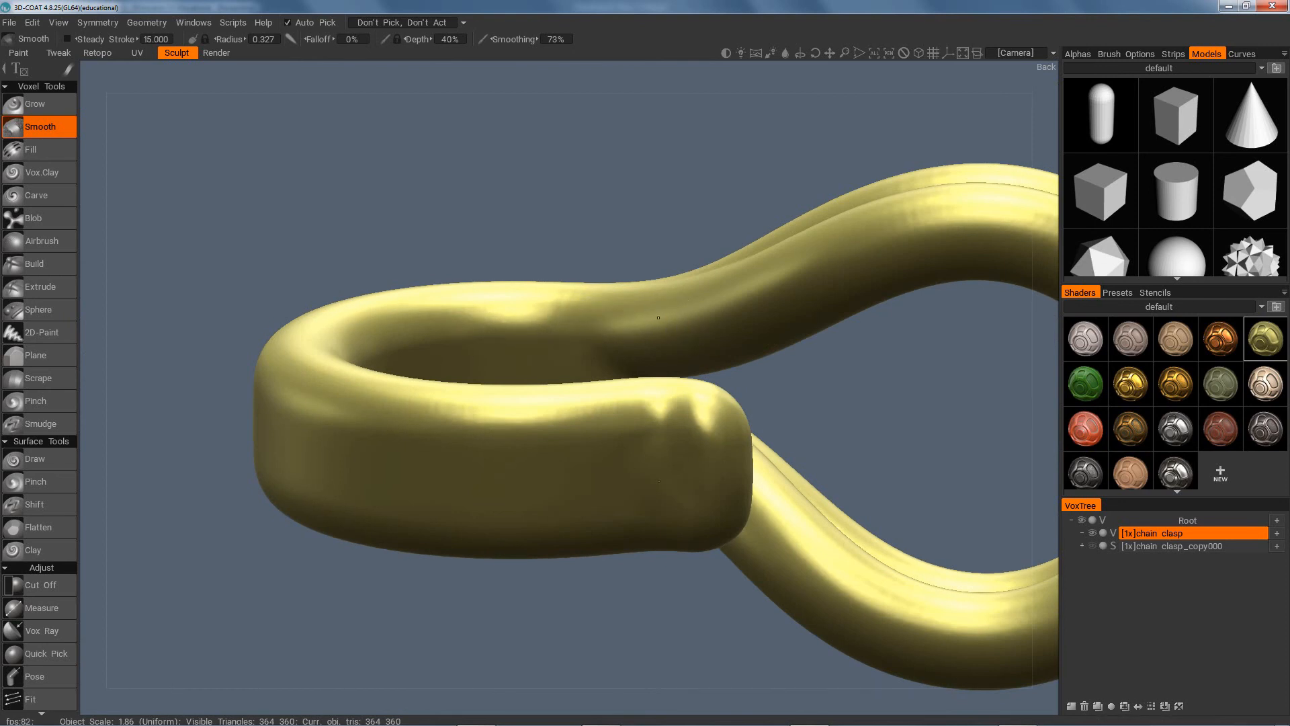
pyautogui.moveTo(659, 199); pyautogui.dragTo(833, 202)
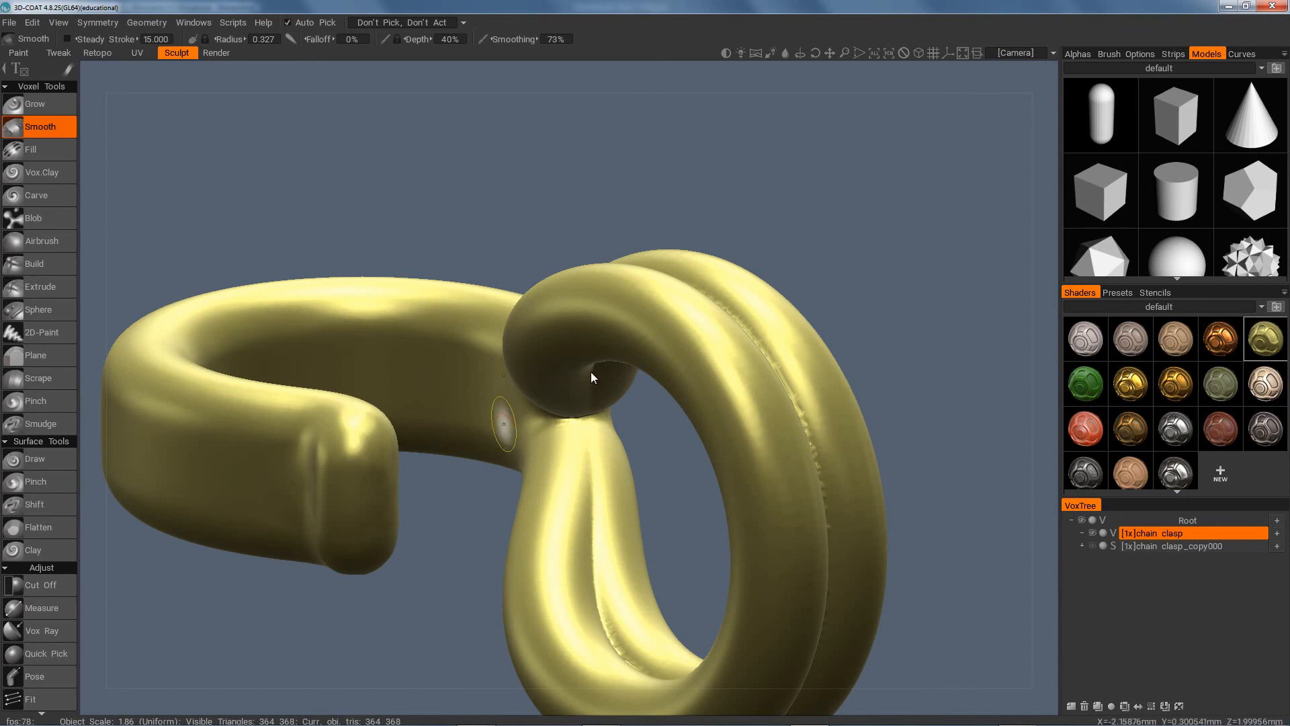
# Smooth the inner surface and edge of the hook's curve leading toward the free end
pyautogui.moveTo(591, 372); pyautogui.dragTo(748, 292, button='middle')
pyautogui.moveTo(610, 508); pyautogui.dragTo(564, 277)
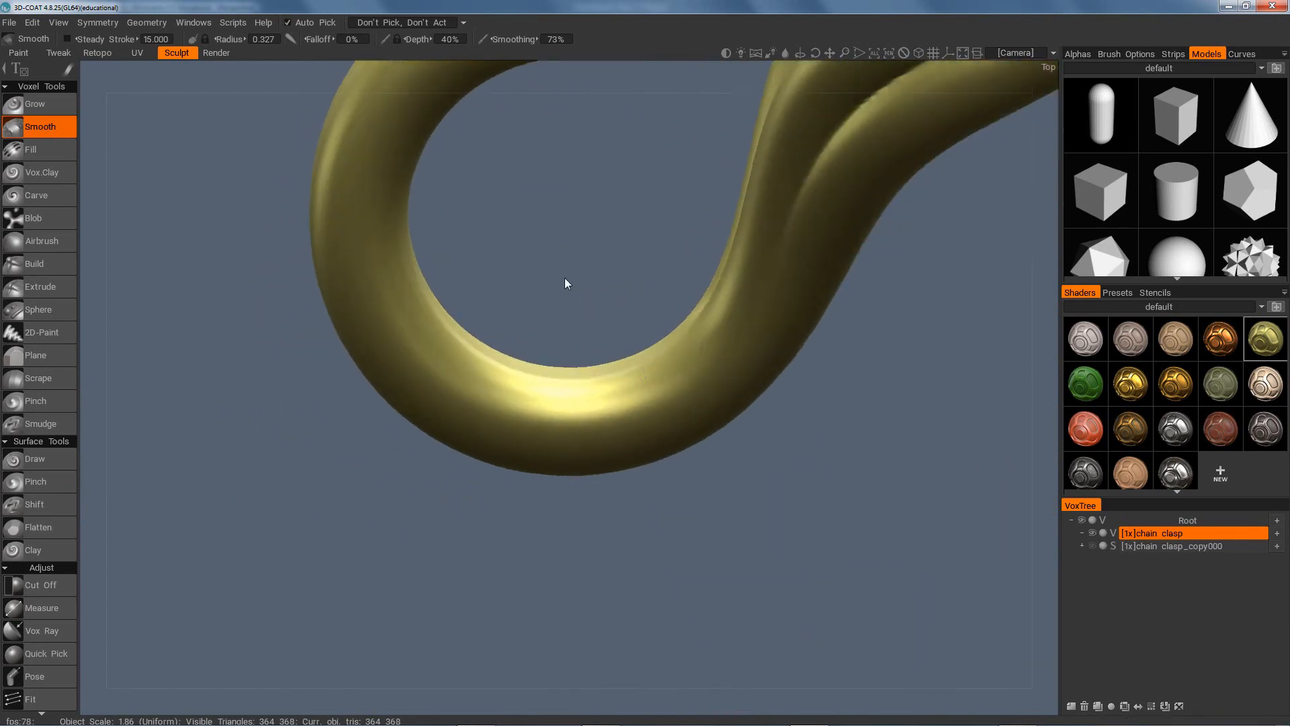
pyautogui.moveTo(576, 321); pyautogui.dragTo(593, 498, button='middle')
pyautogui.moveTo(593, 498)
pyautogui.mouseDown()
pyautogui.moveTo(576, 469)
pyautogui.moveTo(679, 368)
pyautogui.mouseUp()
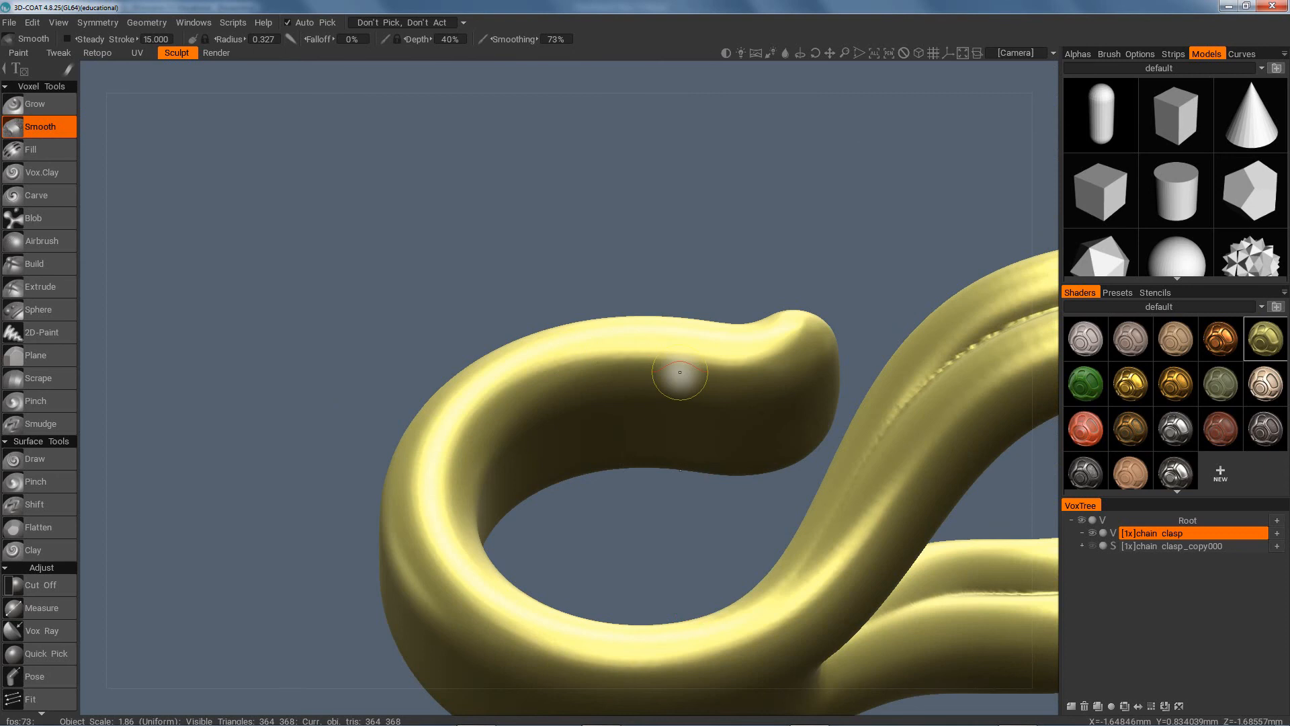
pyautogui.moveTo(540, 470); pyautogui.dragTo(763, 384)
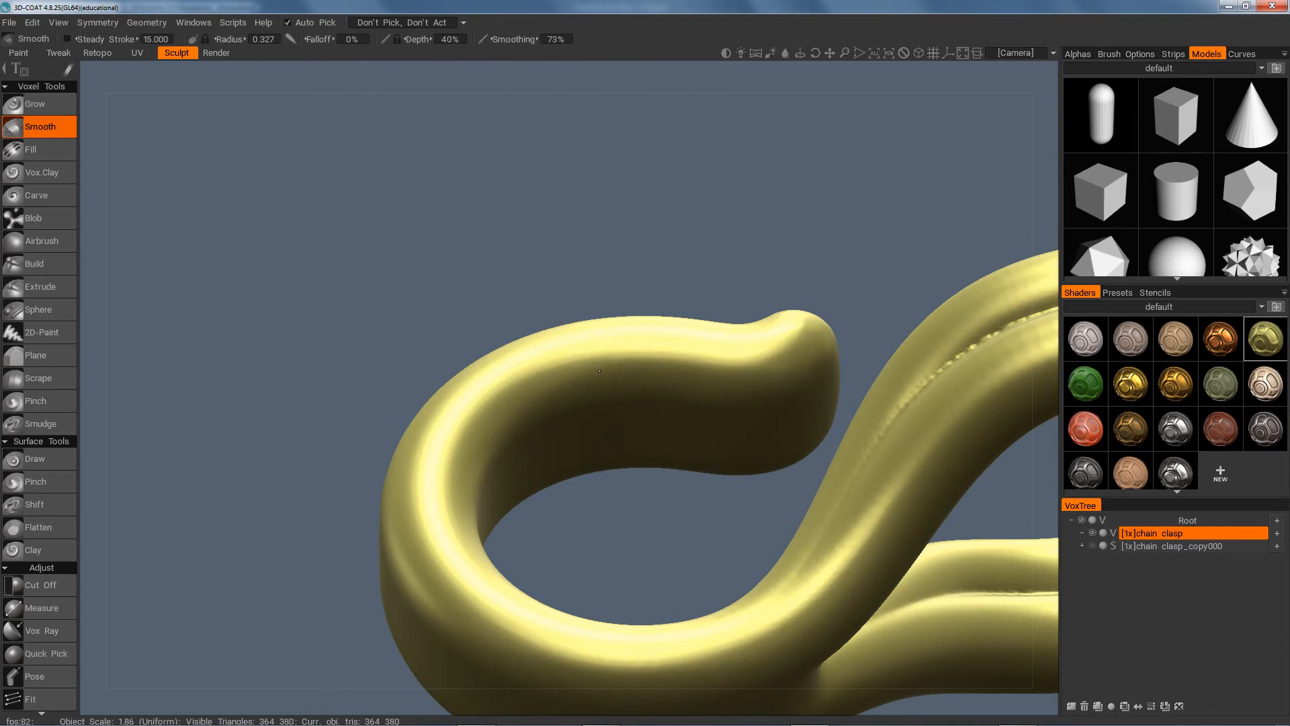
pyautogui.moveTo(622, 449)
pyautogui.mouseDown()
pyautogui.moveTo(546, 316)
pyautogui.moveTo(530, 461)
pyautogui.moveTo(618, 530)
pyautogui.moveTo(790, 465)
pyautogui.moveTo(731, 493)
pyautogui.moveTo(838, 399)
pyautogui.moveTo(846, 417)
pyautogui.moveTo(858, 374)
pyautogui.moveTo(881, 368)
pyautogui.moveTo(893, 434)
pyautogui.moveTo(842, 394)
pyautogui.moveTo(755, 458)
pyautogui.moveTo(872, 429)
pyautogui.moveTo(901, 369)
pyautogui.moveTo(884, 262)
pyautogui.moveTo(813, 477)
pyautogui.moveTo(901, 544)
pyautogui.moveTo(887, 592)
pyautogui.moveTo(814, 629)
pyautogui.moveTo(841, 482)
pyautogui.moveTo(769, 575)
pyautogui.moveTo(918, 492)
pyautogui.moveTo(941, 533)
pyautogui.moveTo(860, 528)
pyautogui.moveTo(865, 487)
pyautogui.moveTo(868, 538)
pyautogui.moveTo(866, 454)
pyautogui.moveTo(919, 384)
pyautogui.moveTo(909, 387)
pyautogui.mouseUp()
pyautogui.moveTo(908, 385); pyautogui.dragTo(694, 472, button='right')
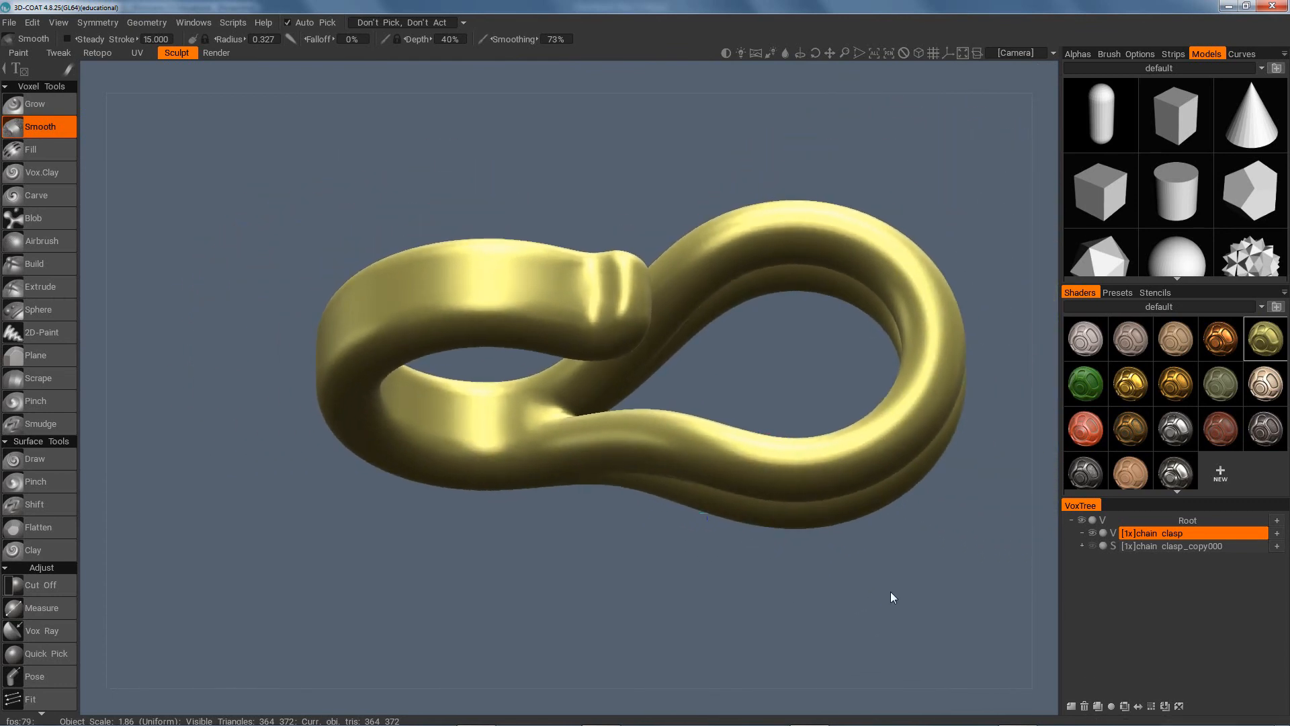
# Fill the internal voids of the chain clasp volume
pyautogui.moveTo(968, 585); pyautogui.dragTo(911, 620, button='middle')
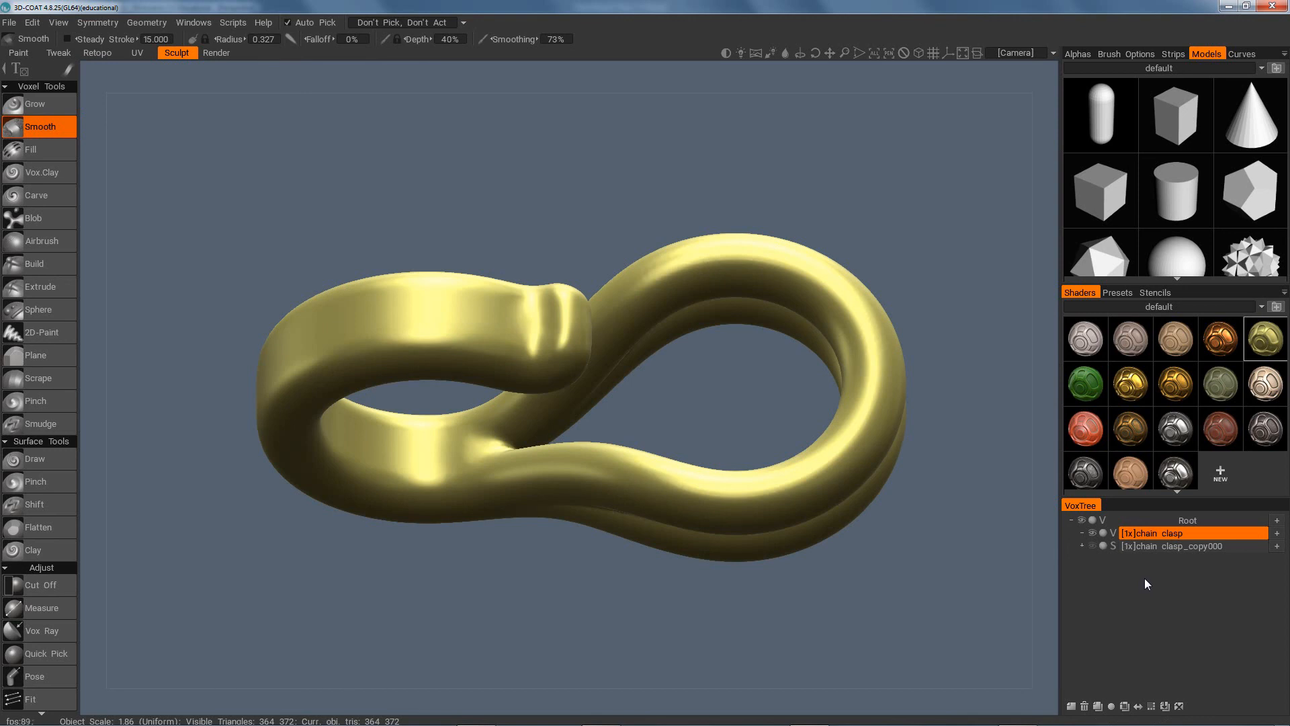
pyautogui.rightClick(1174, 535)
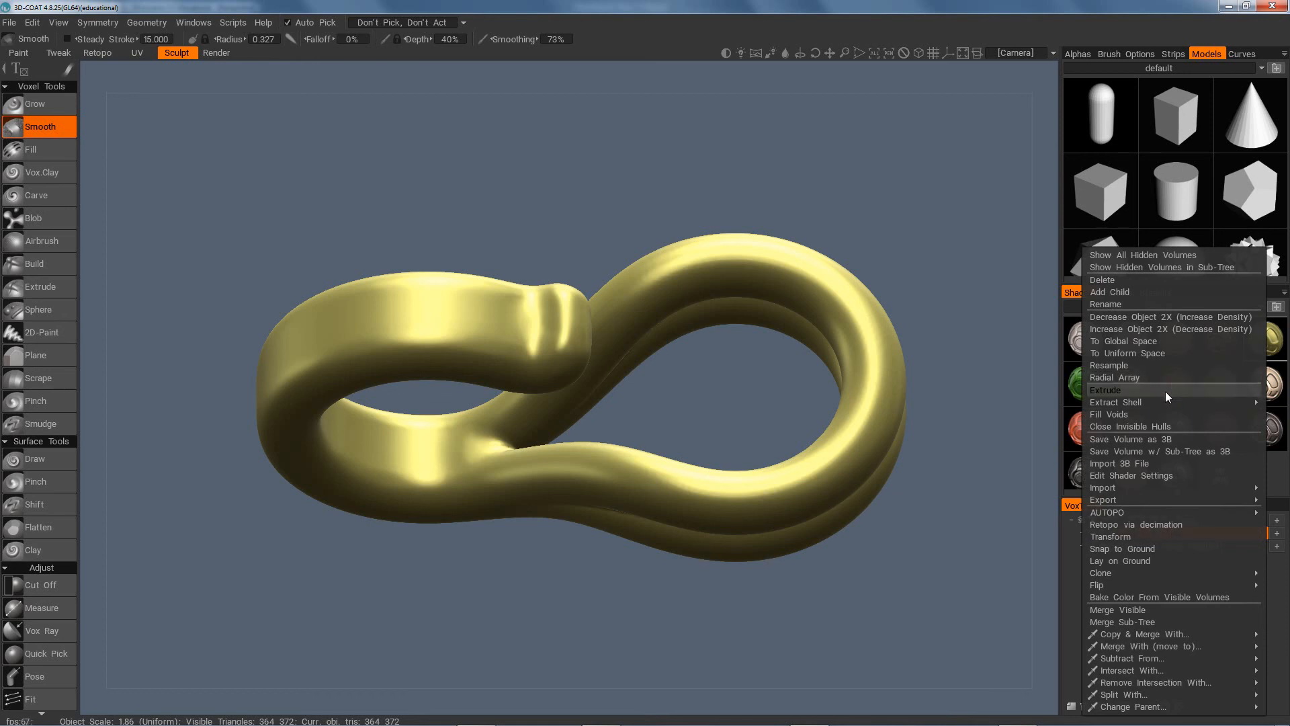
pyautogui.click(1124, 414)
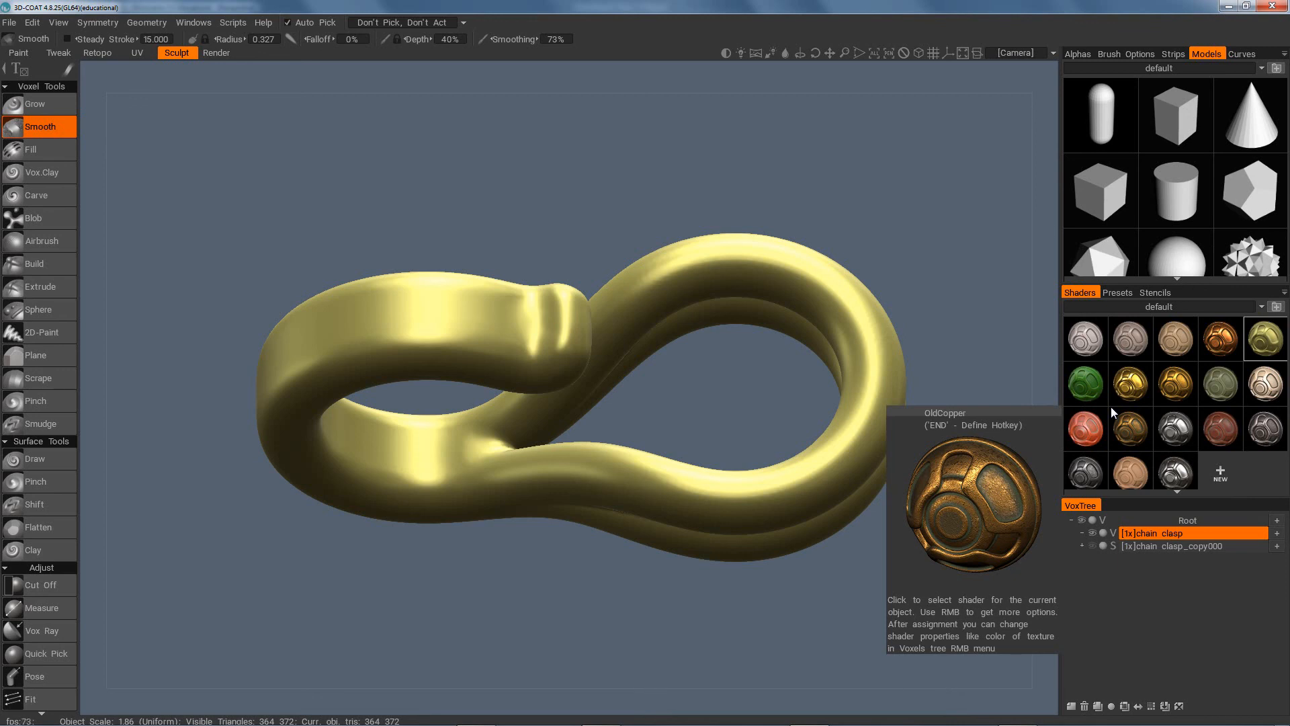
# Start exporting the selected chain clasp object with STL as the file type
pyautogui.rightClick(1182, 535)
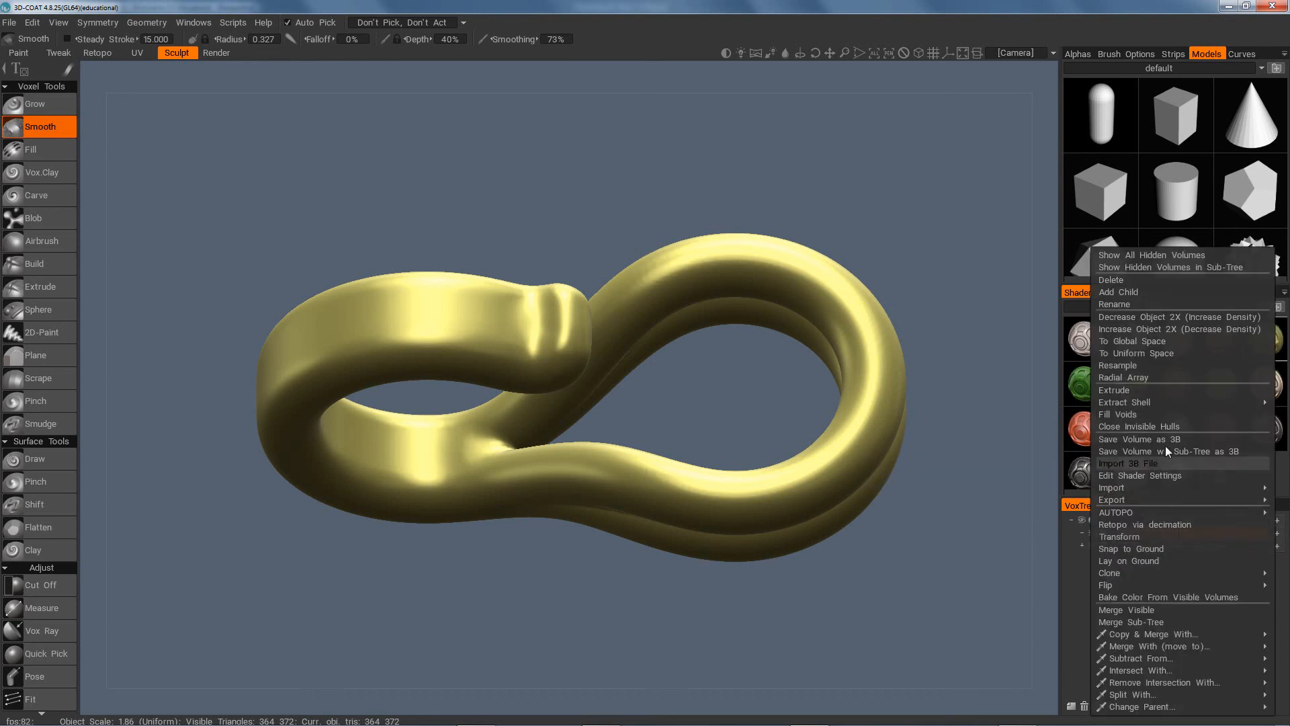
pyautogui.moveTo(1134, 514)
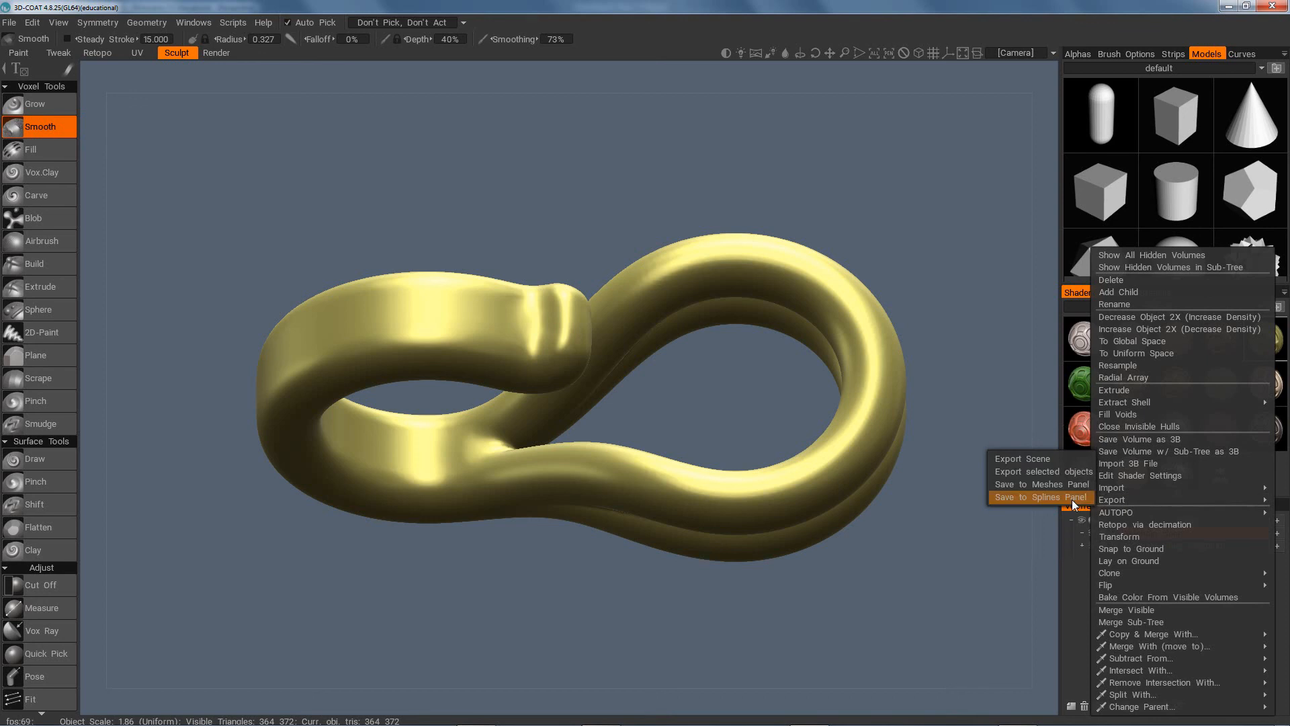
pyautogui.click(1063, 472)
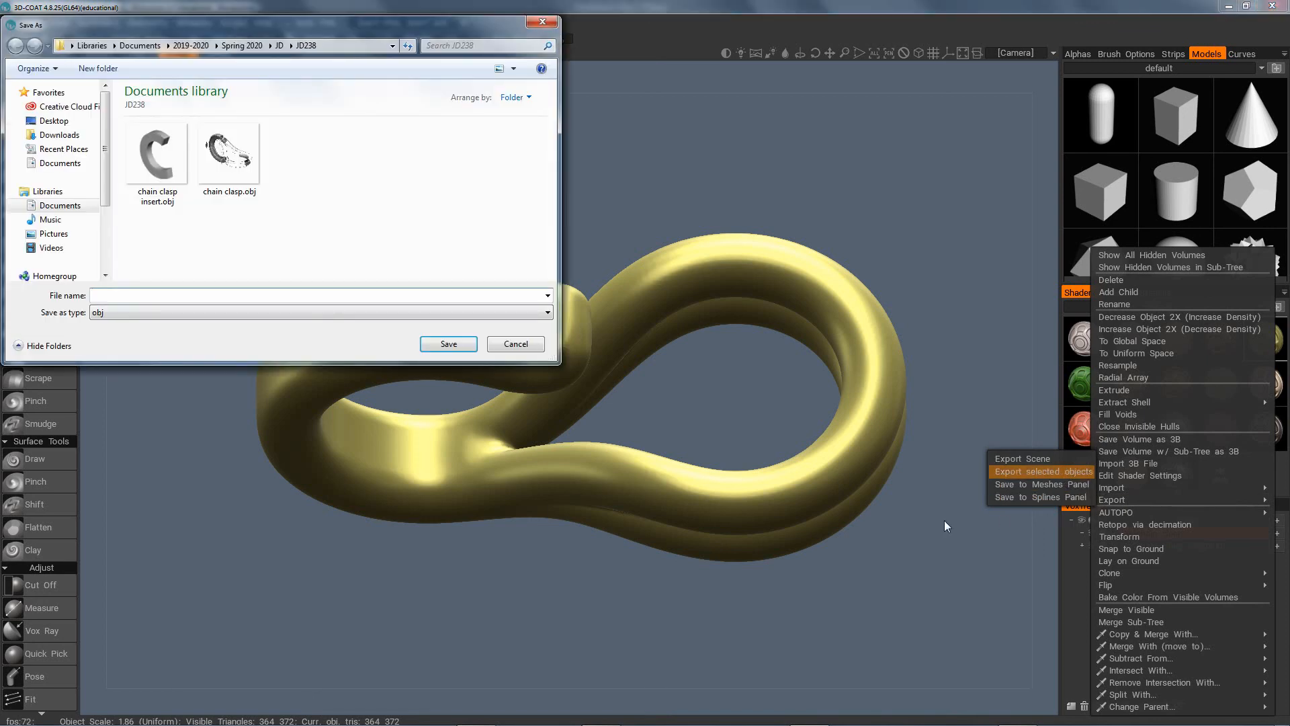
pyautogui.click(543, 311)
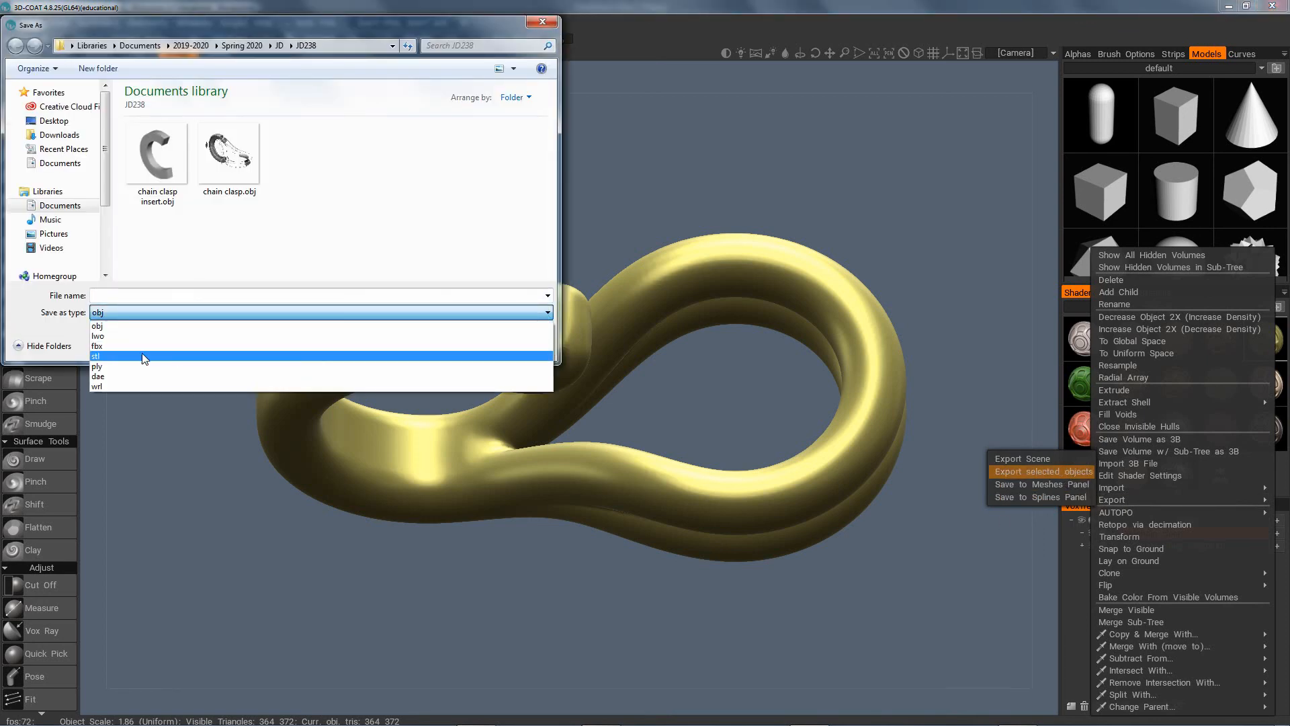
pyautogui.click(148, 353)
# Name the STL export "Chain clasp" and save it in the JD238 folder
pyautogui.click(170, 293)
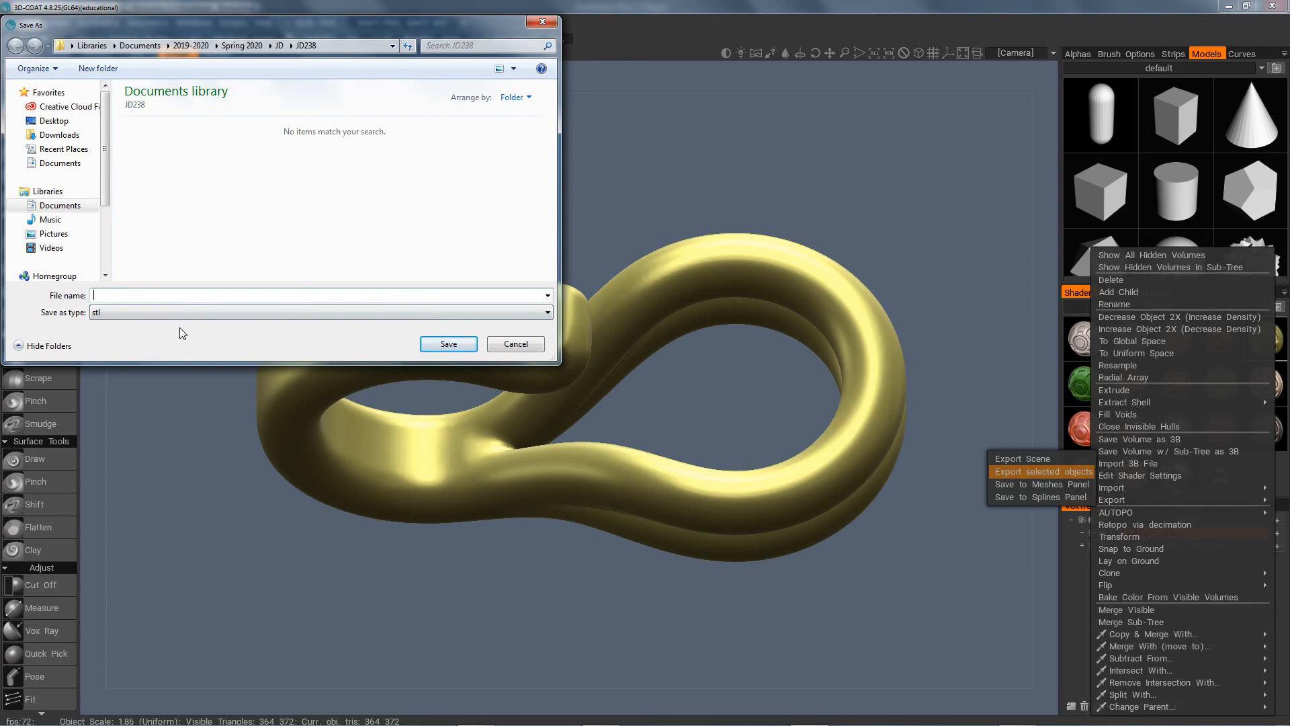
pyautogui.write('CHAIN')
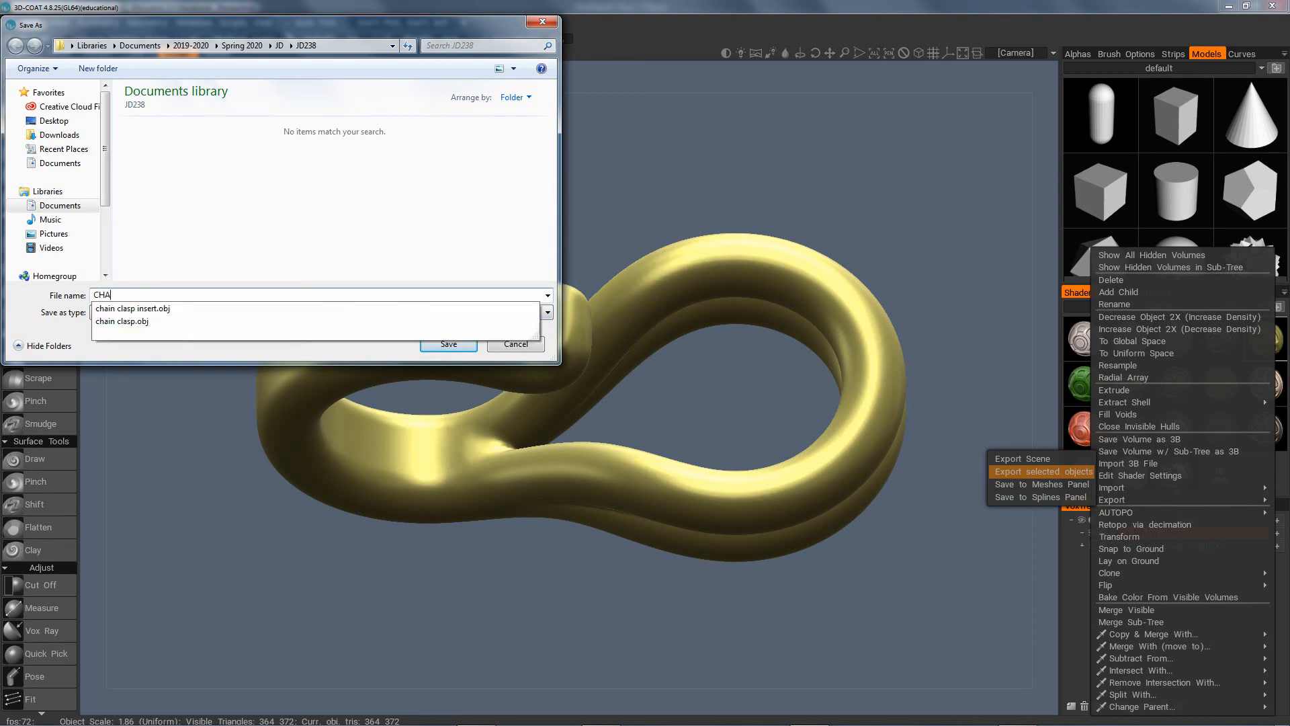
pyautogui.press('capslock')
pyautogui.write('c')
pyautogui.press('BackSpace')
pyautogui.press('BackSpace')
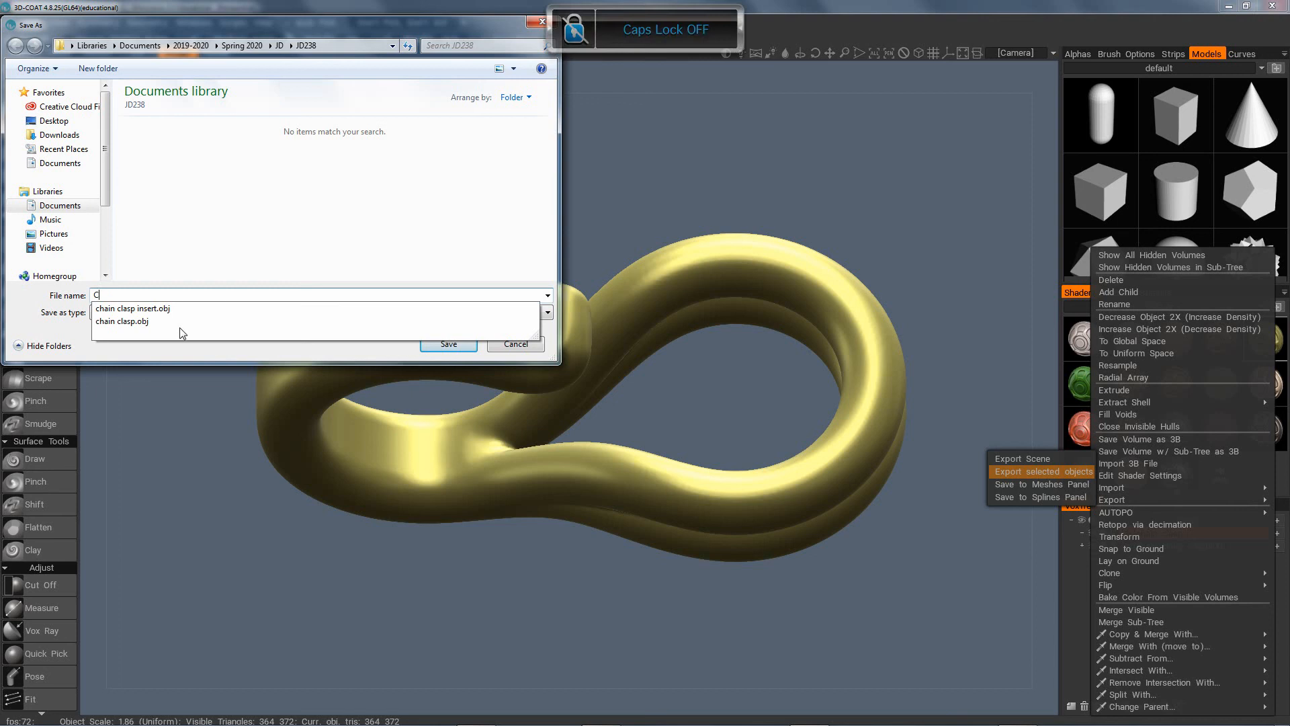
pyautogui.write('hain clasp')
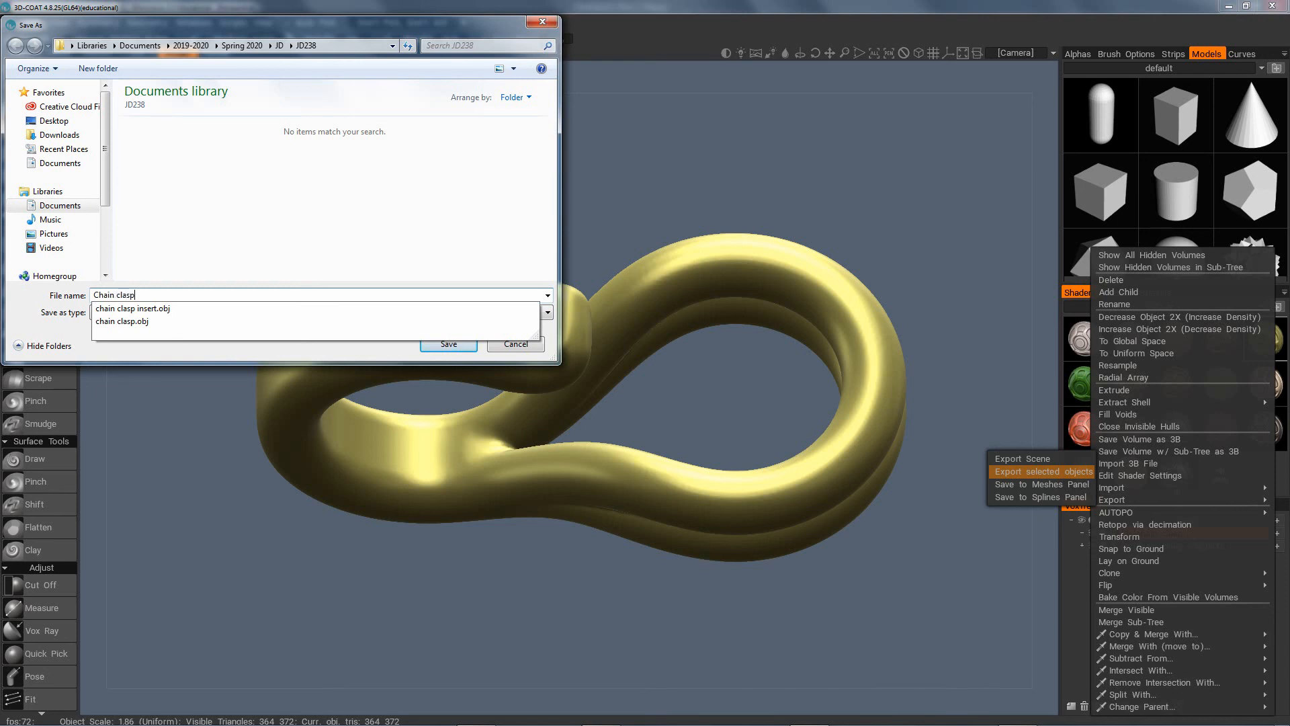
pyautogui.press('Return')
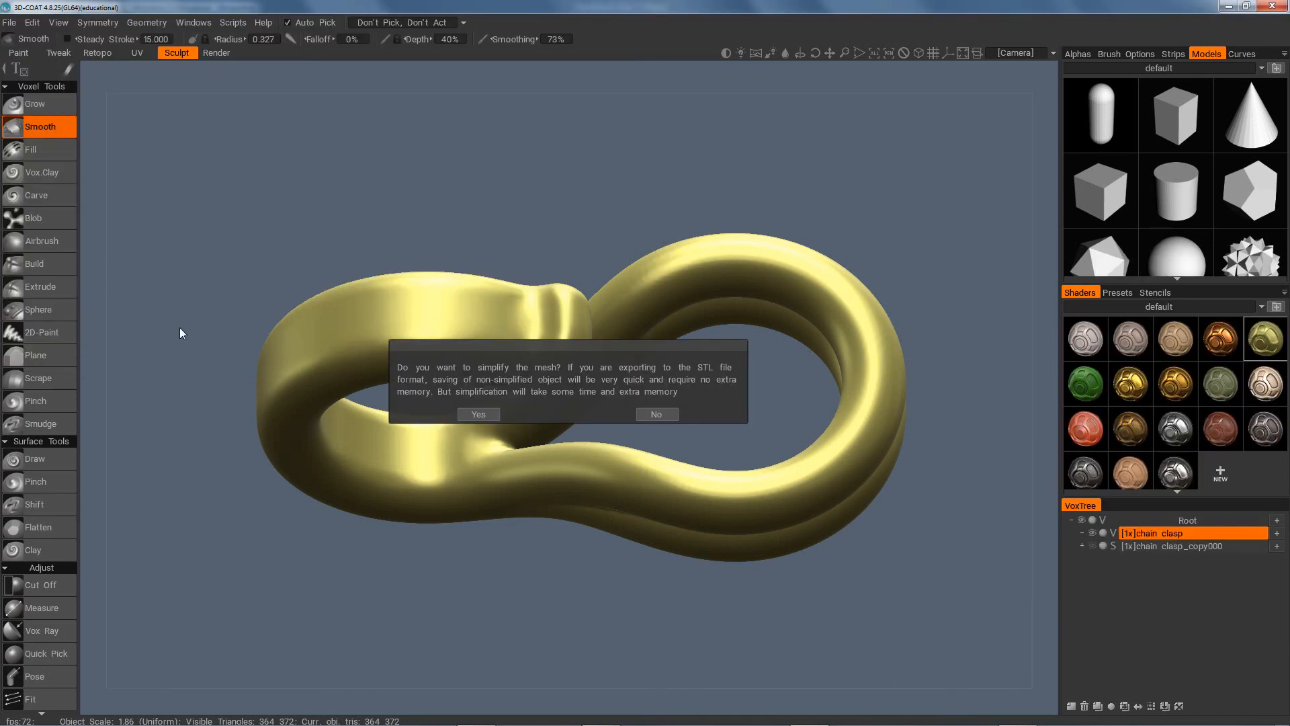
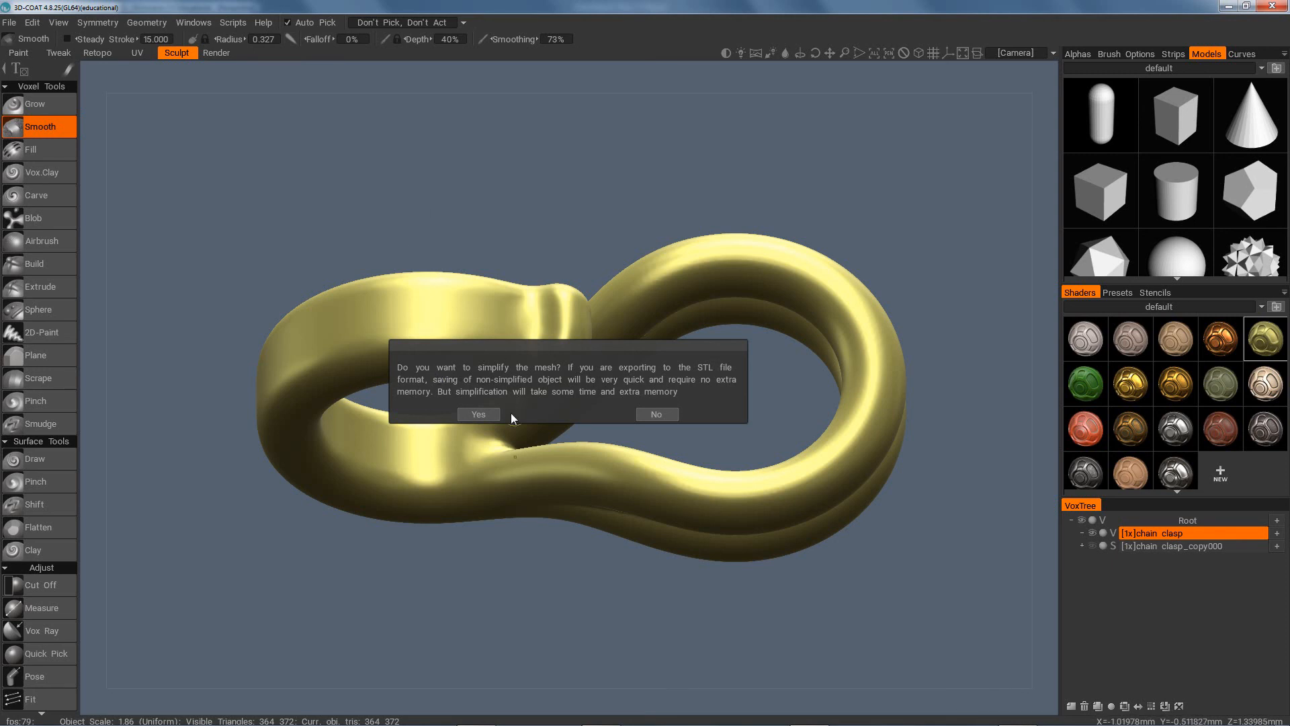
# Agree to simplify the mesh and complete the STL export with a reduction percent of 70
pyautogui.click(475, 415)
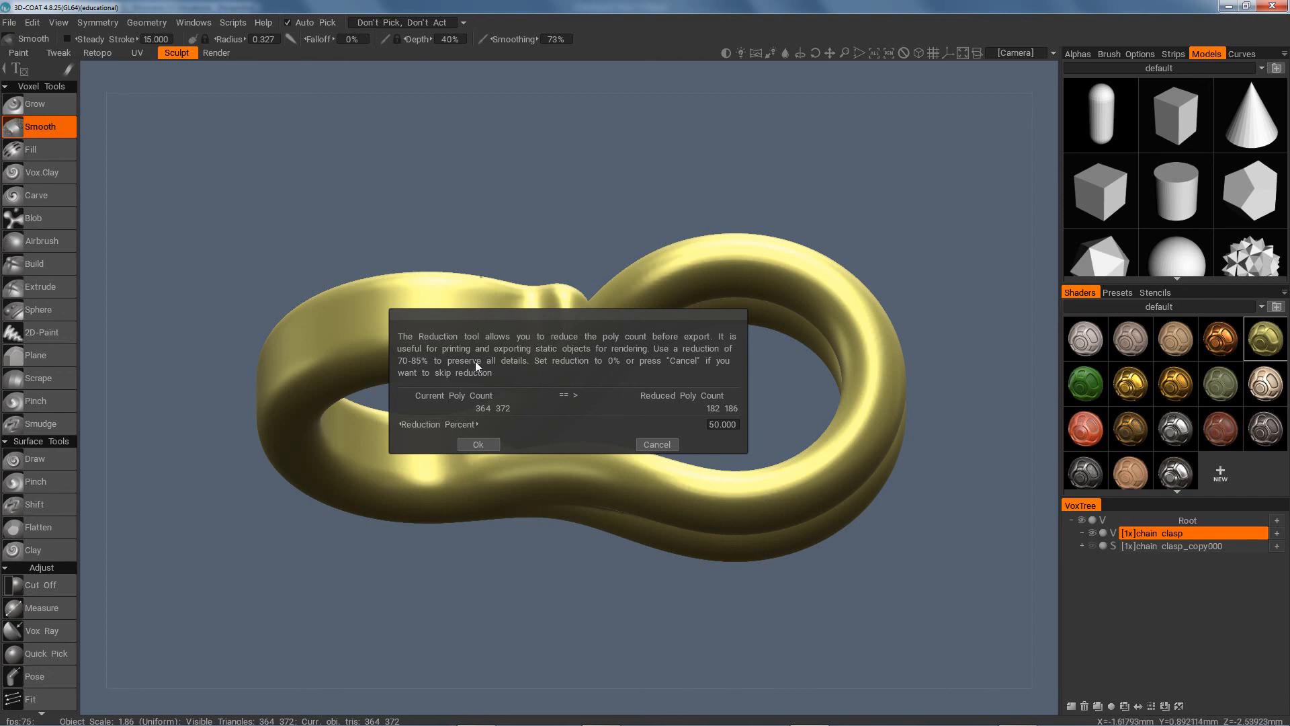
pyautogui.click(729, 424)
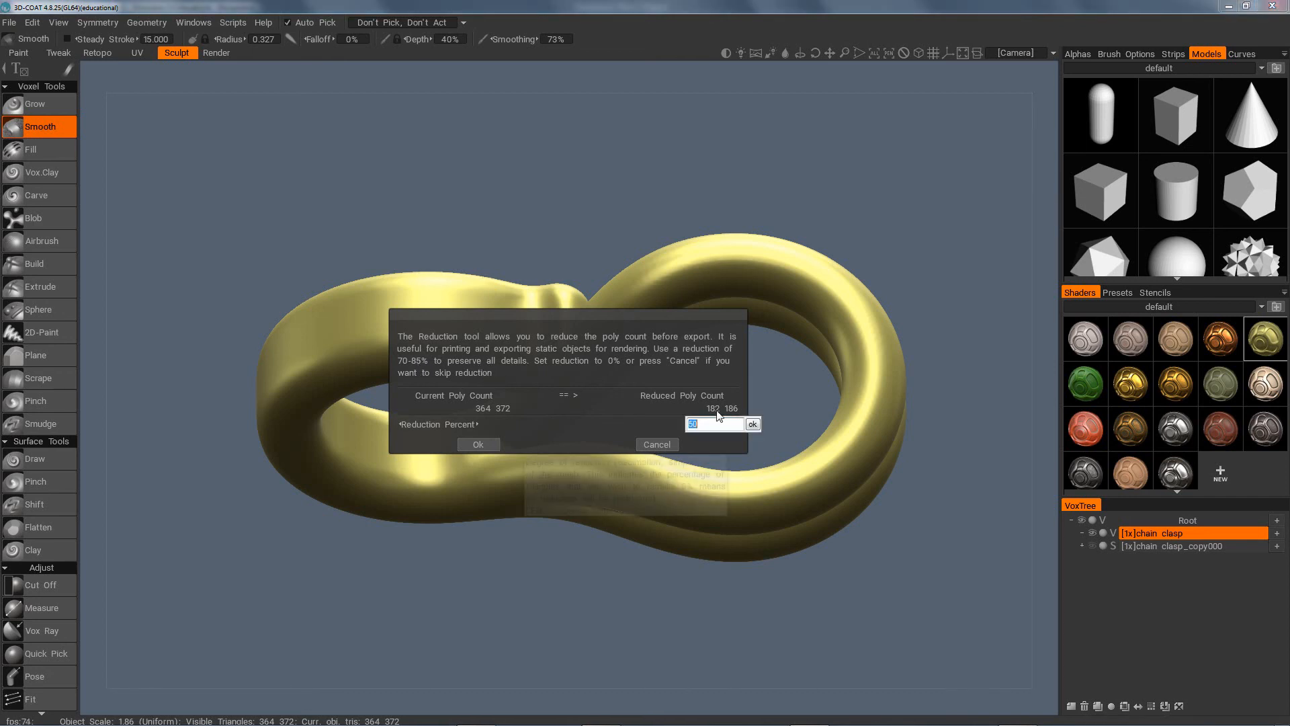
pyautogui.write('7')
pyautogui.click(752, 424)
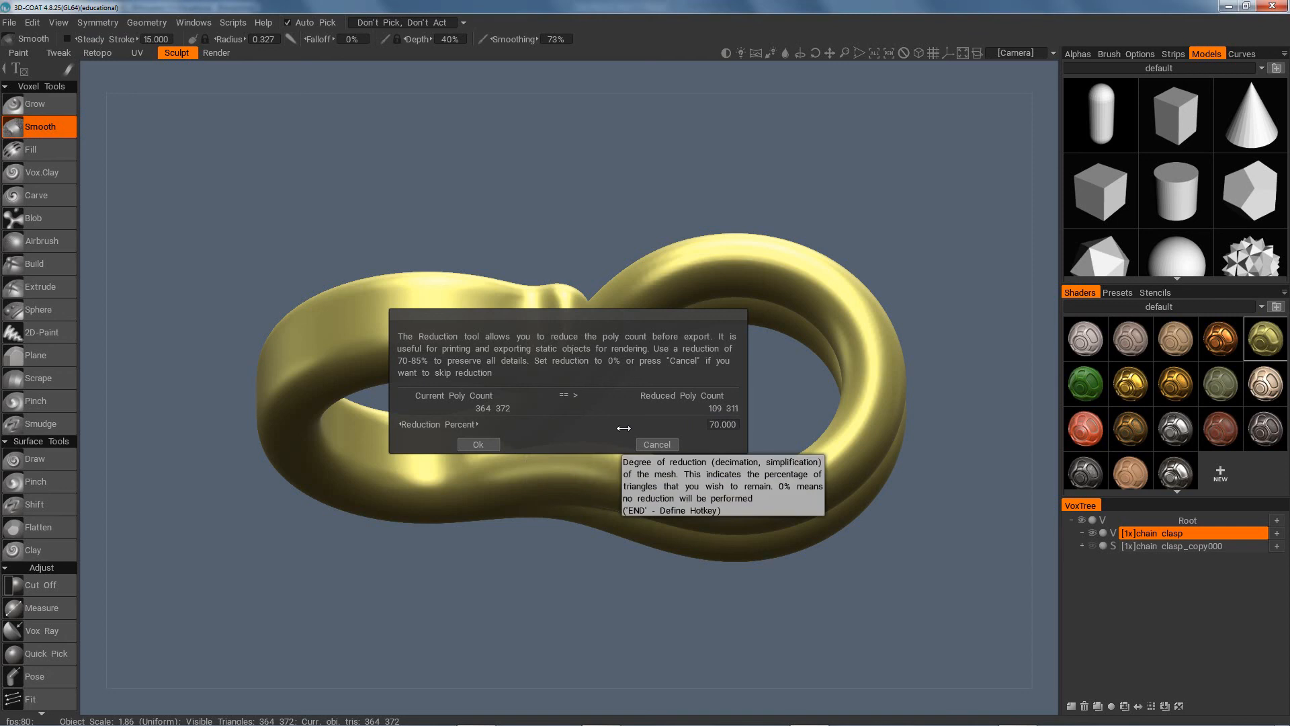
pyautogui.click(477, 444)
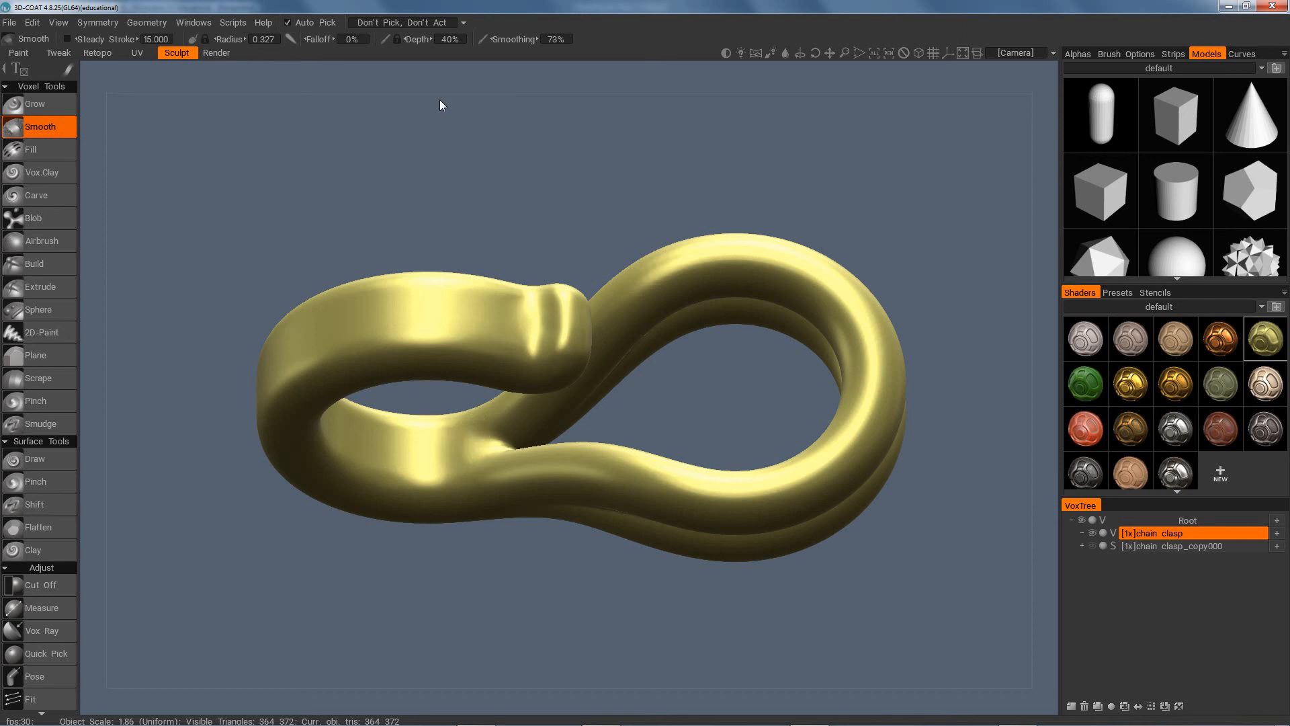
# Save the 3D-Coat scene as "chain clasp" in the Spring 2020 > JD > JD238 documents folder
pyautogui.hotkey('ctrl', 's')
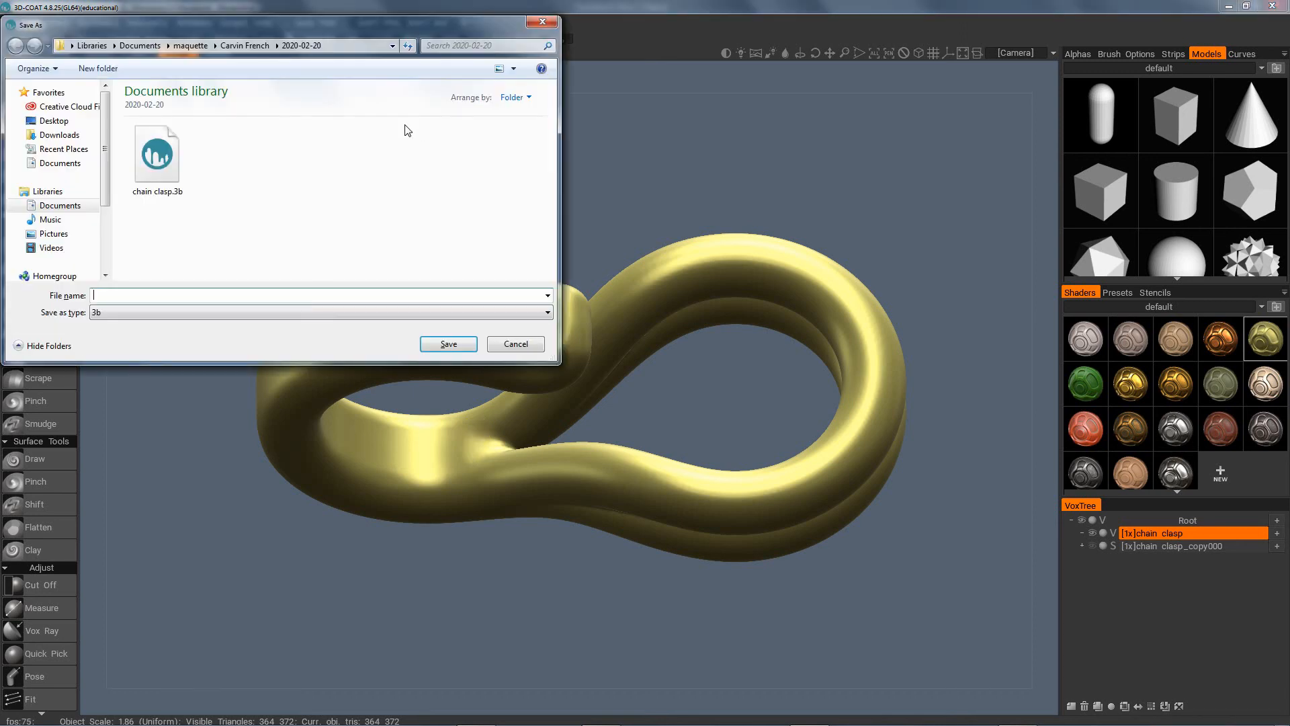
pyautogui.click(64, 162)
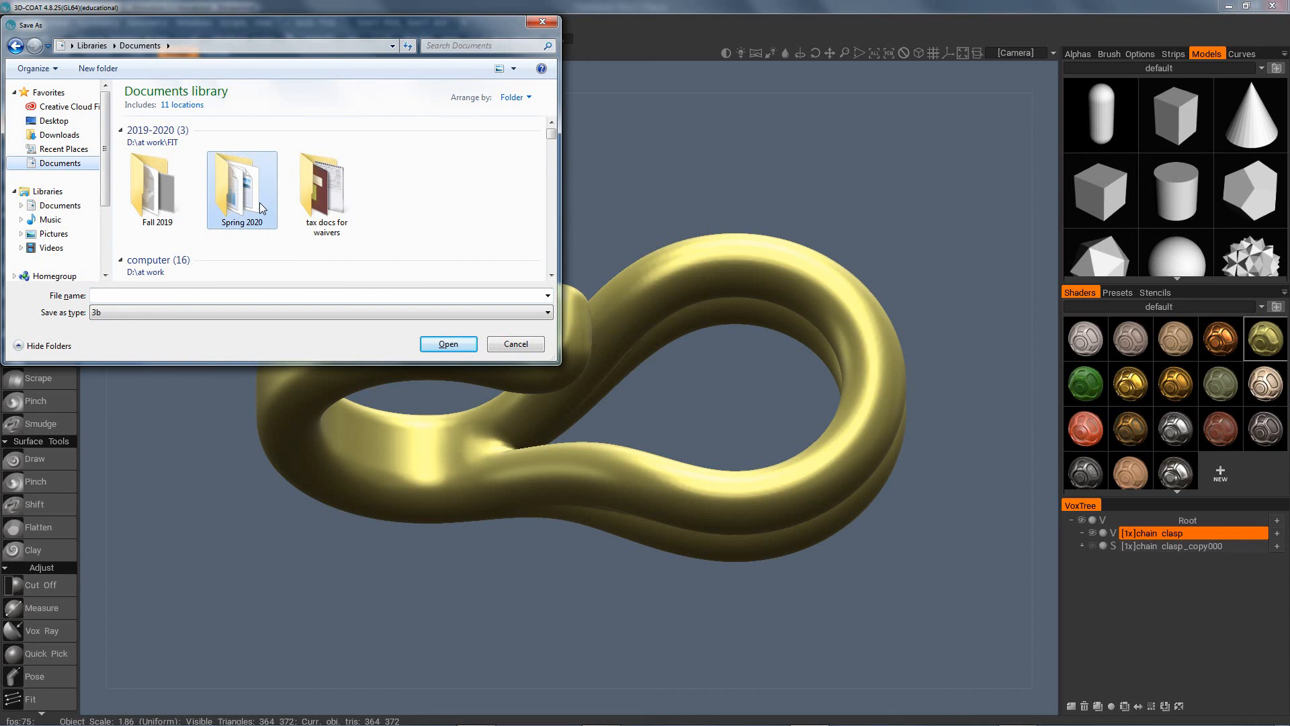
pyautogui.doubleClick(236, 195)
pyautogui.doubleClick(158, 176)
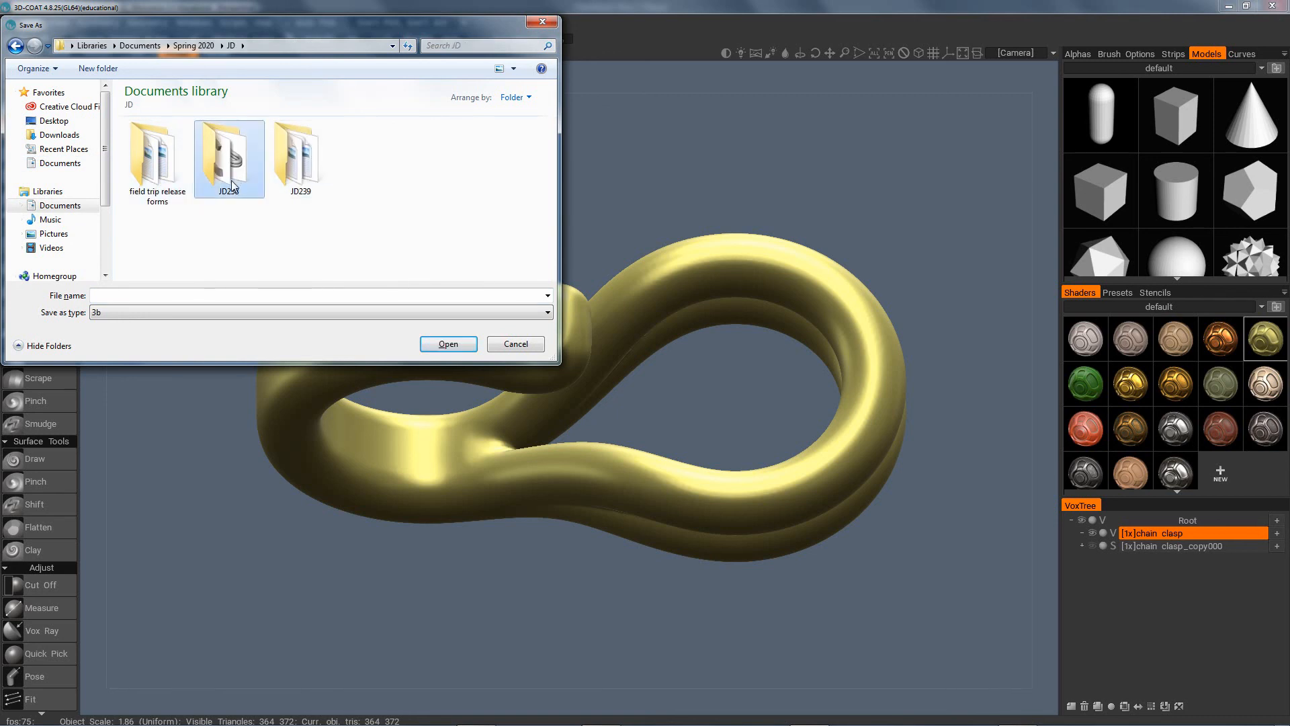
pyautogui.doubleClick(229, 165)
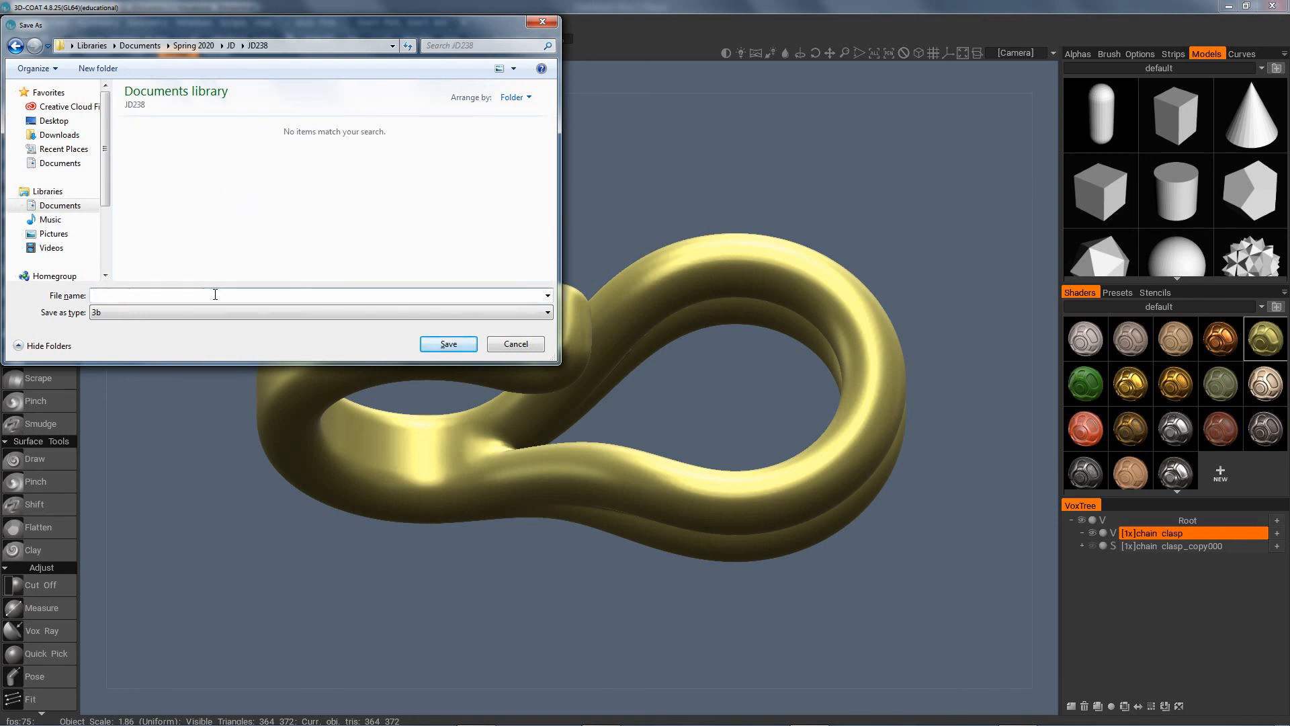
pyautogui.write('cha')
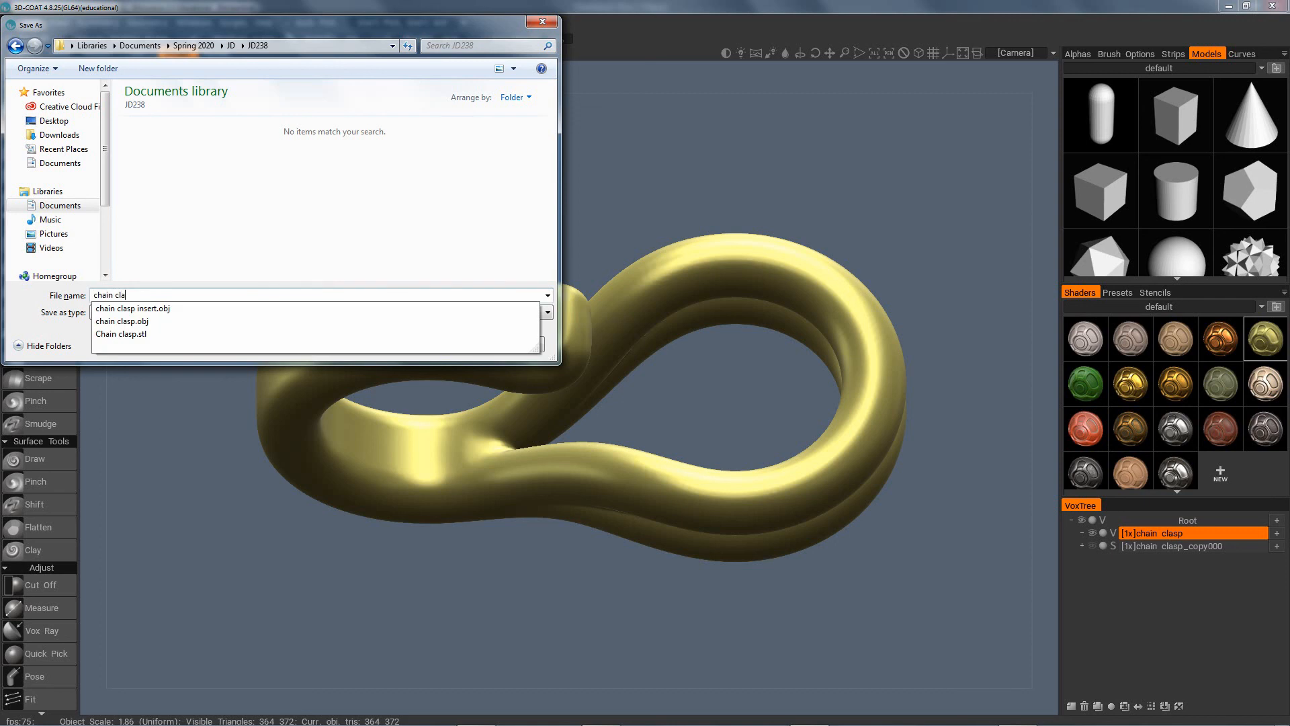
pyautogui.write('in  clasp')
pyautogui.press('Return')
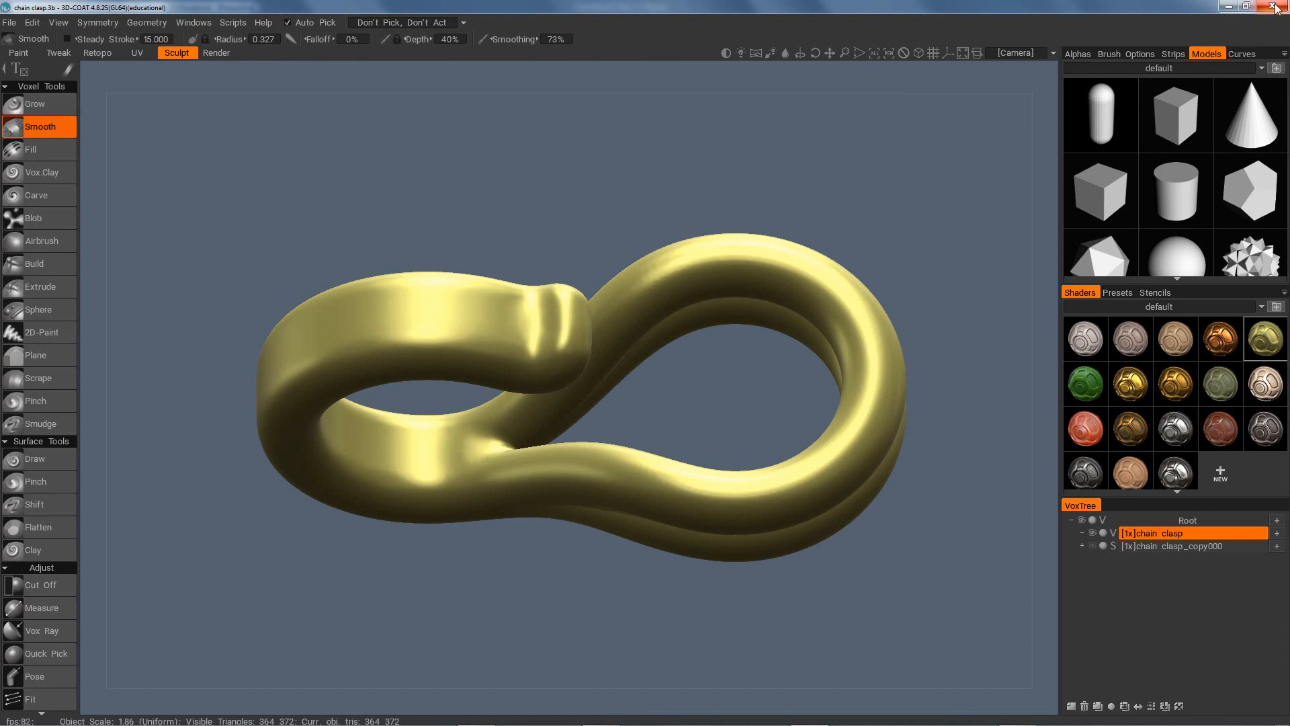
# Switch to Rhino, deselect the highlighted surfaces and import chain clasp.stl from the 2020-02-20 folder
pyautogui.hotkey('alt', 'Tab')
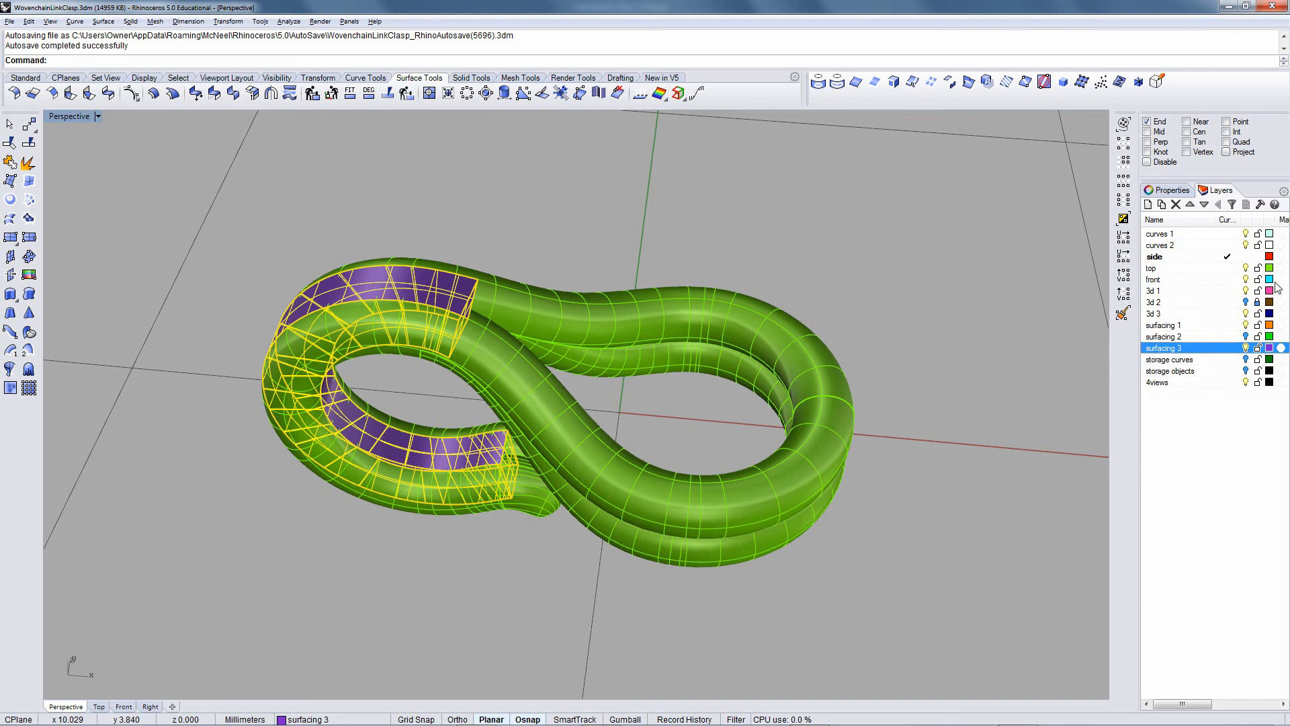
pyautogui.scroll(-5, 848, 254)
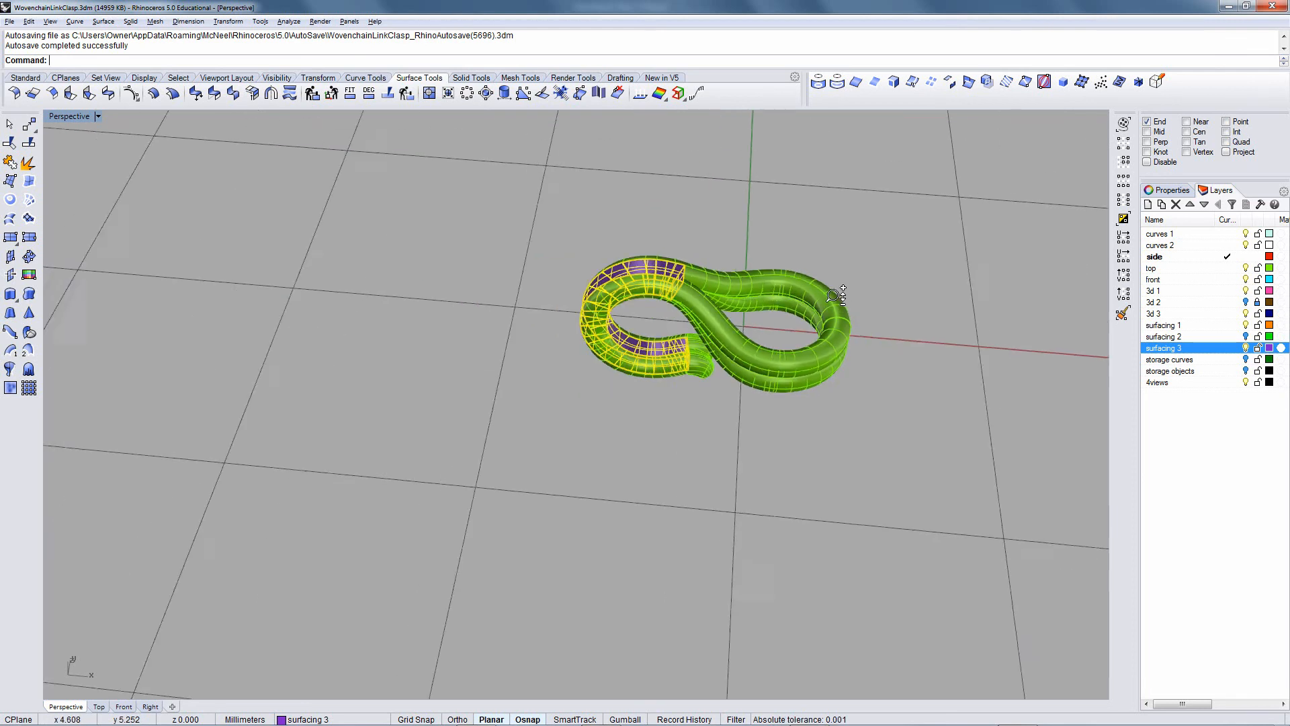
pyautogui.scroll(3, 866, 280)
pyautogui.click(868, 279)
pyautogui.moveTo(868, 279); pyautogui.dragTo(362, 195, button='right')
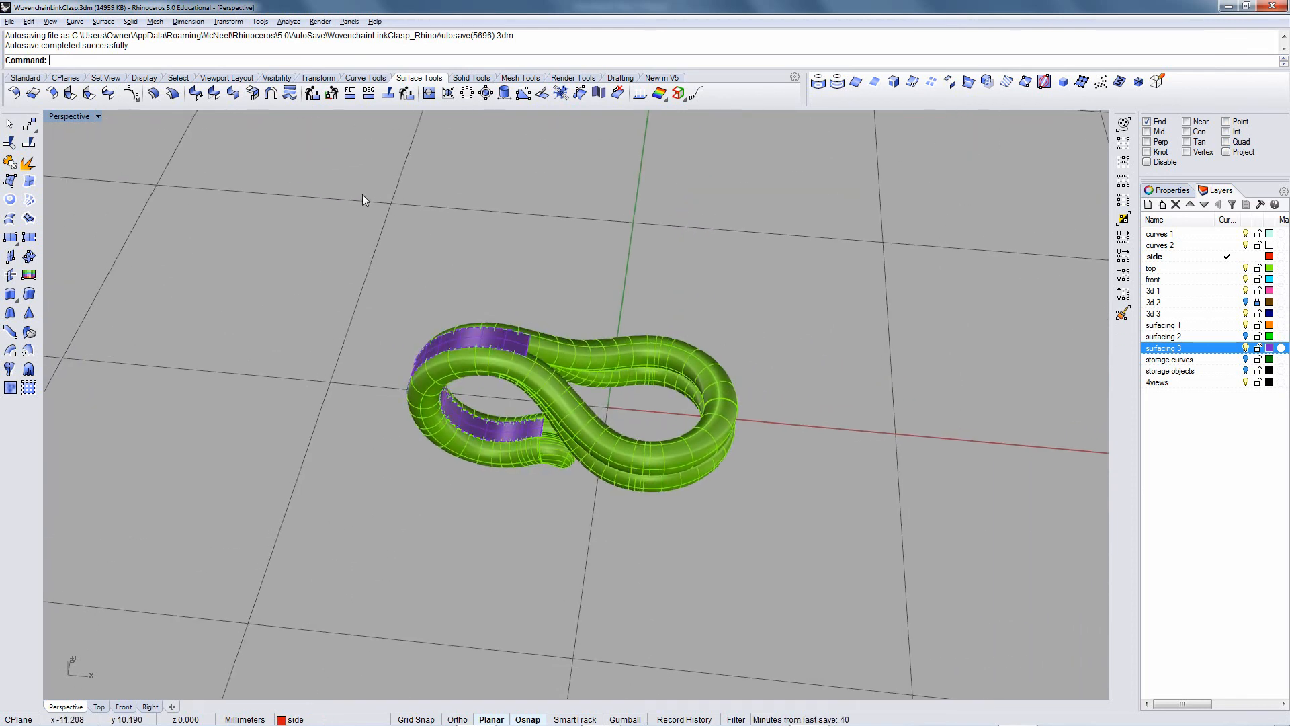
pyautogui.click(10, 26)
pyautogui.click(46, 174)
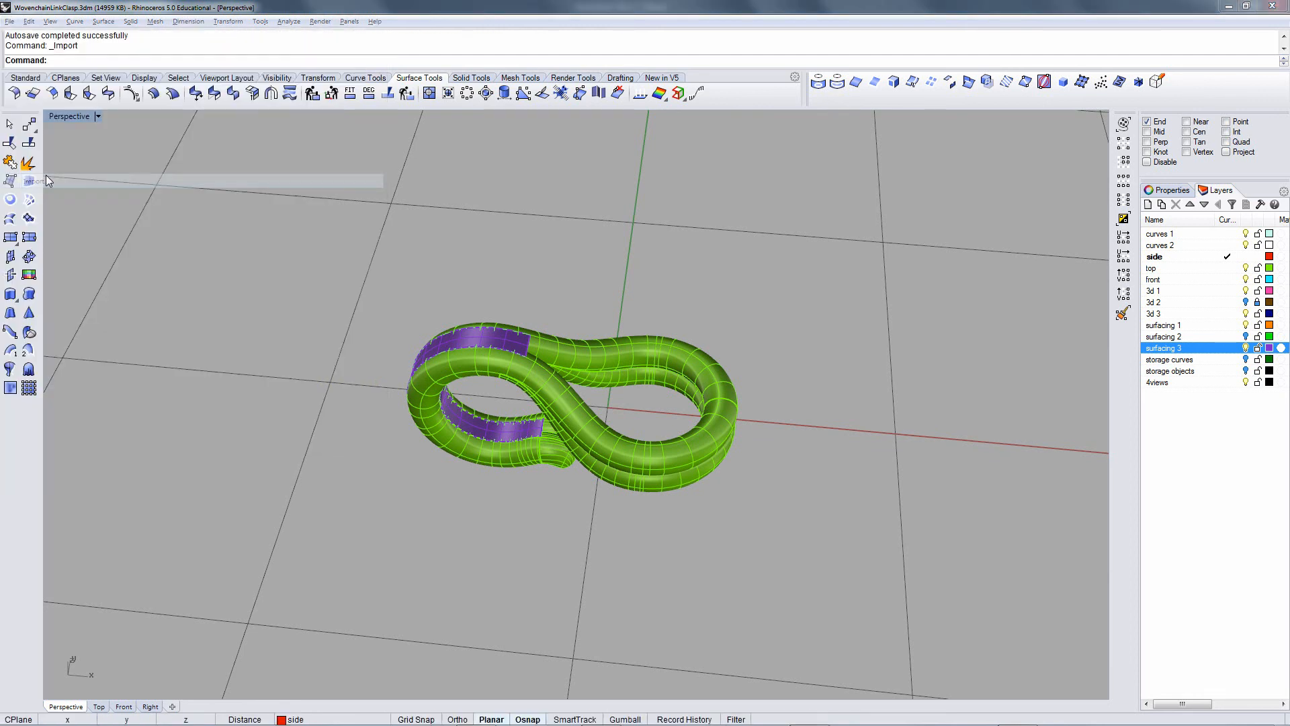
pyautogui.doubleClick(576, 315)
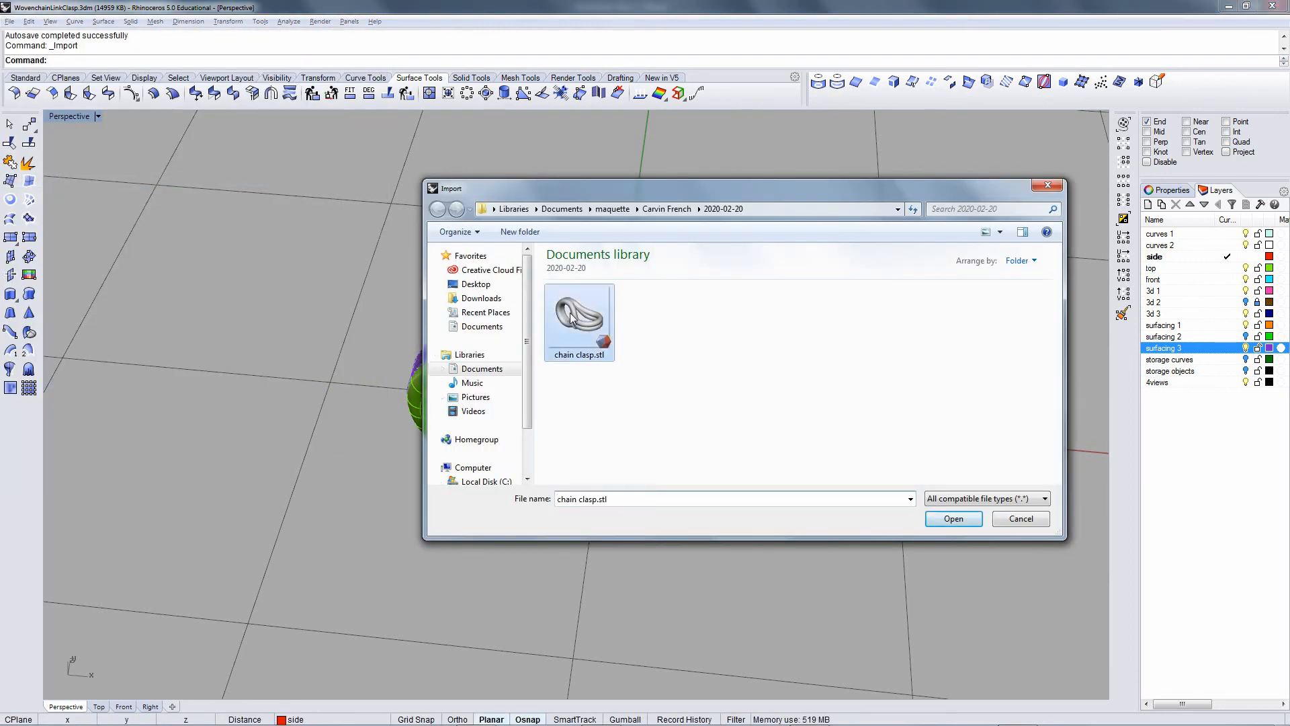
pyautogui.click(505, 393)
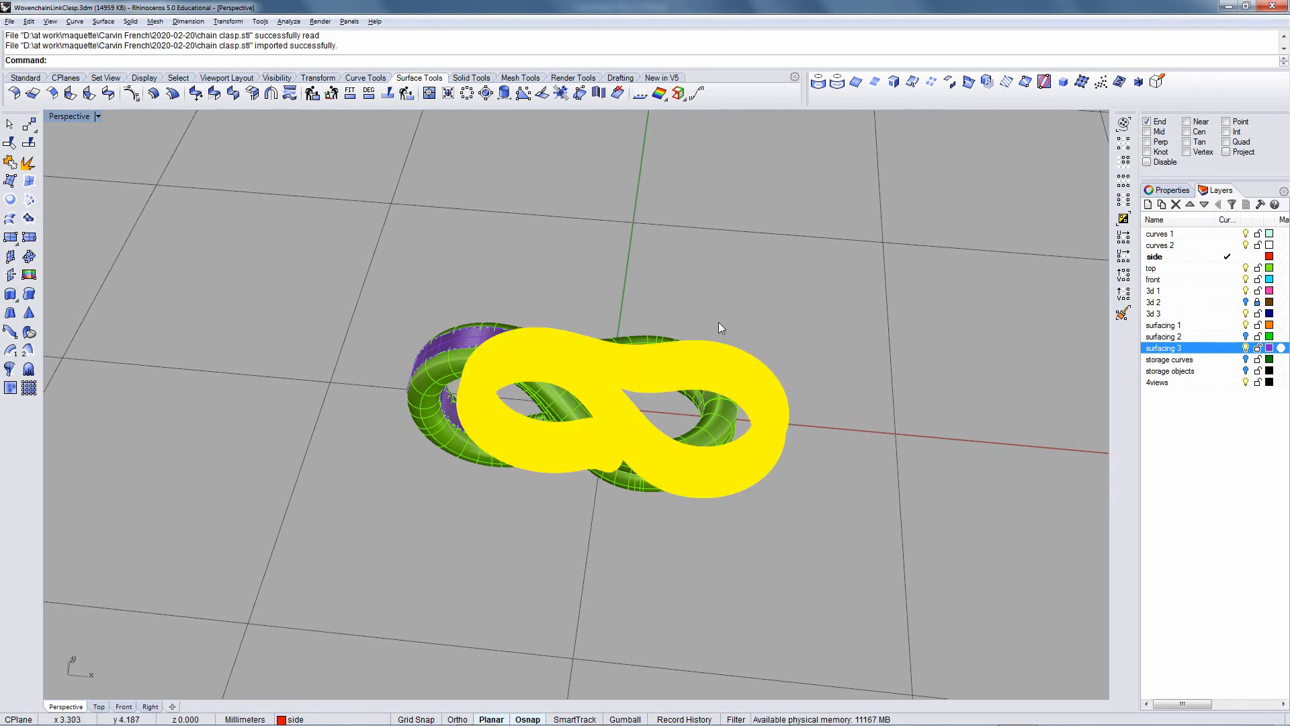
# Move the imported clasp mesh about 1.76 mm horizontally in the Front view onto the original surfaces, toward negative X
pyautogui.moveTo(771, 377); pyautogui.dragTo(791, 349, button='right')
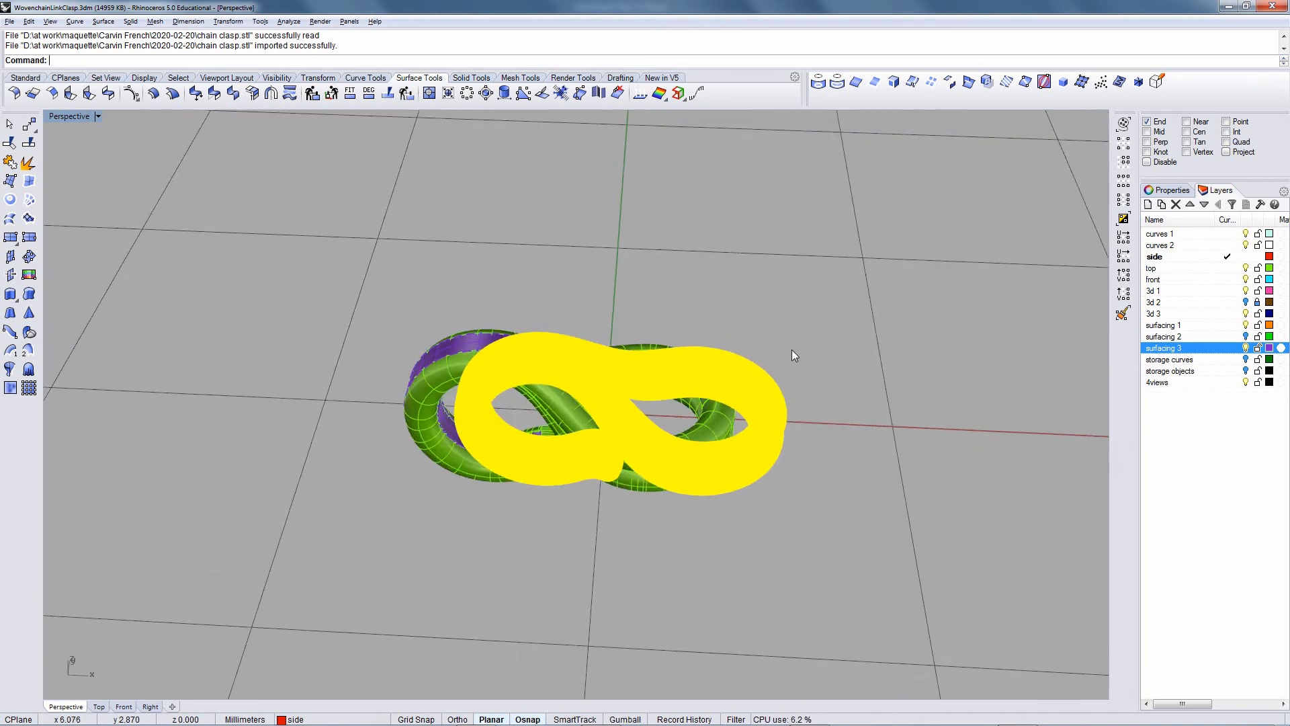
pyautogui.hotkey('ctrl', 'F1')
pyautogui.hotkey('ctrl', 'F2')
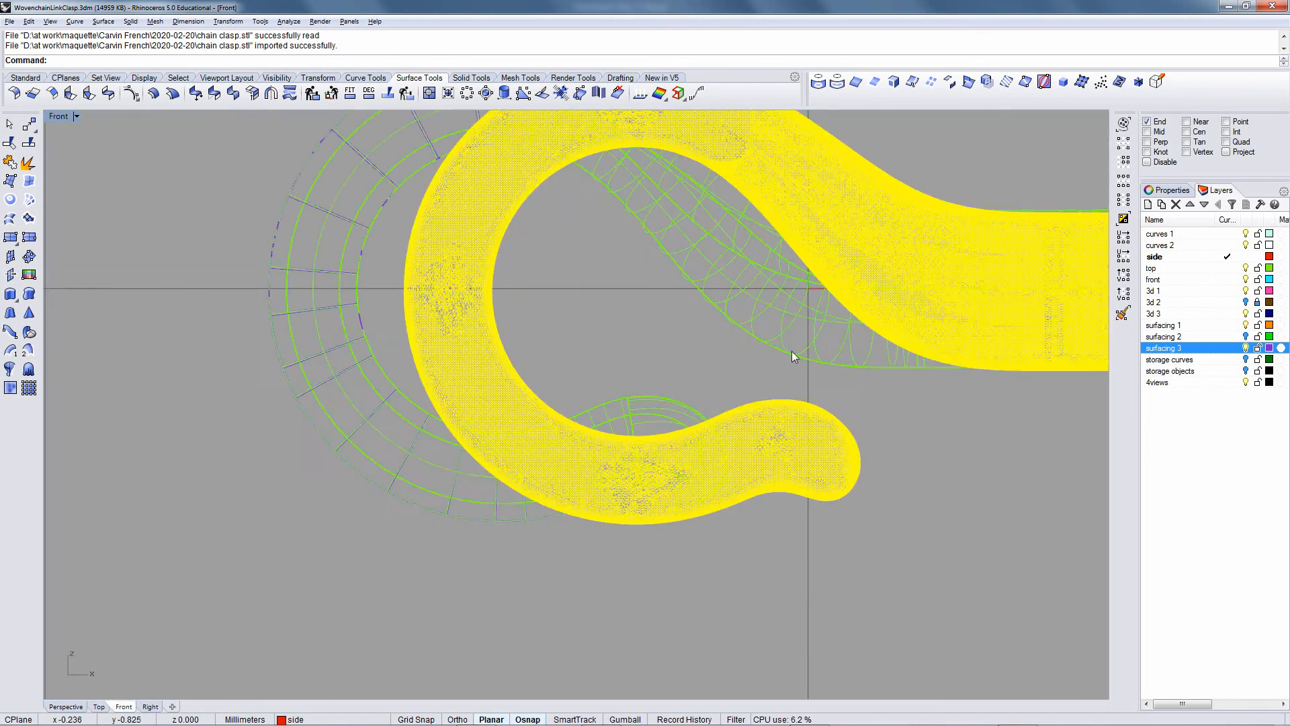
pyautogui.scroll(-5, 786, 369)
pyautogui.scroll(6, 708, 425)
pyautogui.scroll(1, 594, 362)
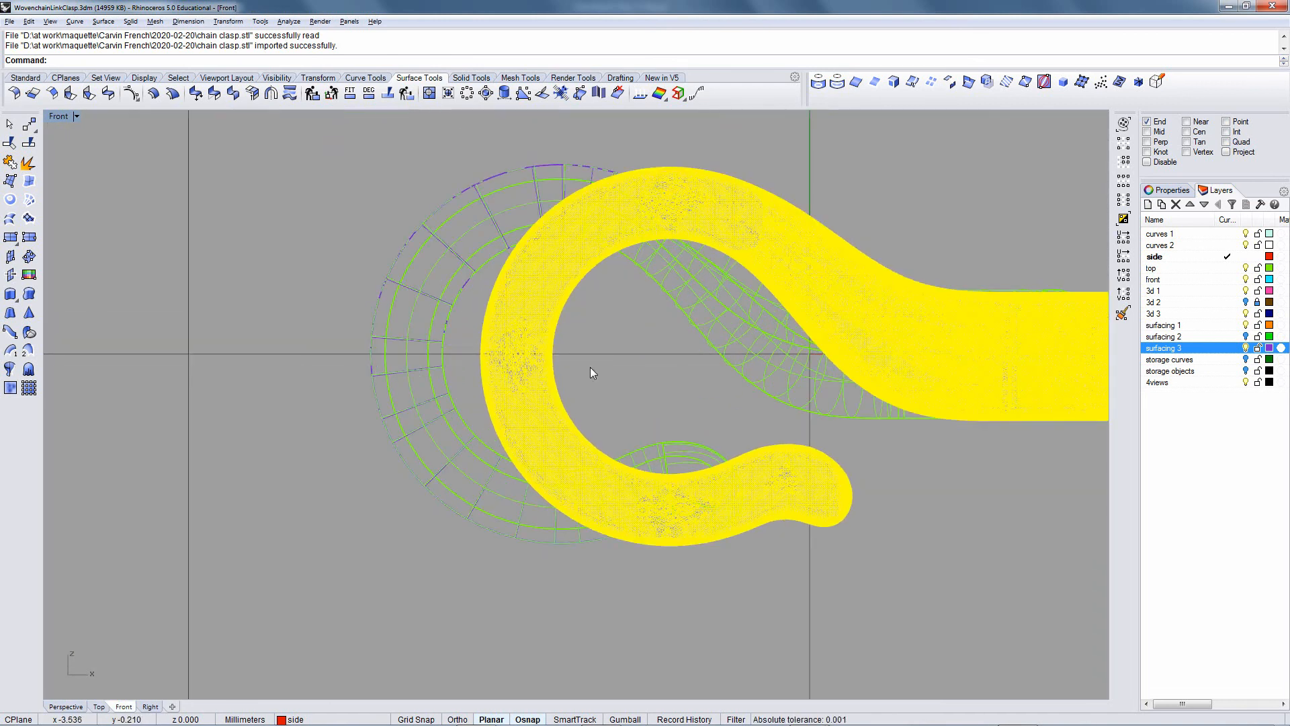
pyautogui.write('M')
pyautogui.press('Return')
pyautogui.click(278, 233)
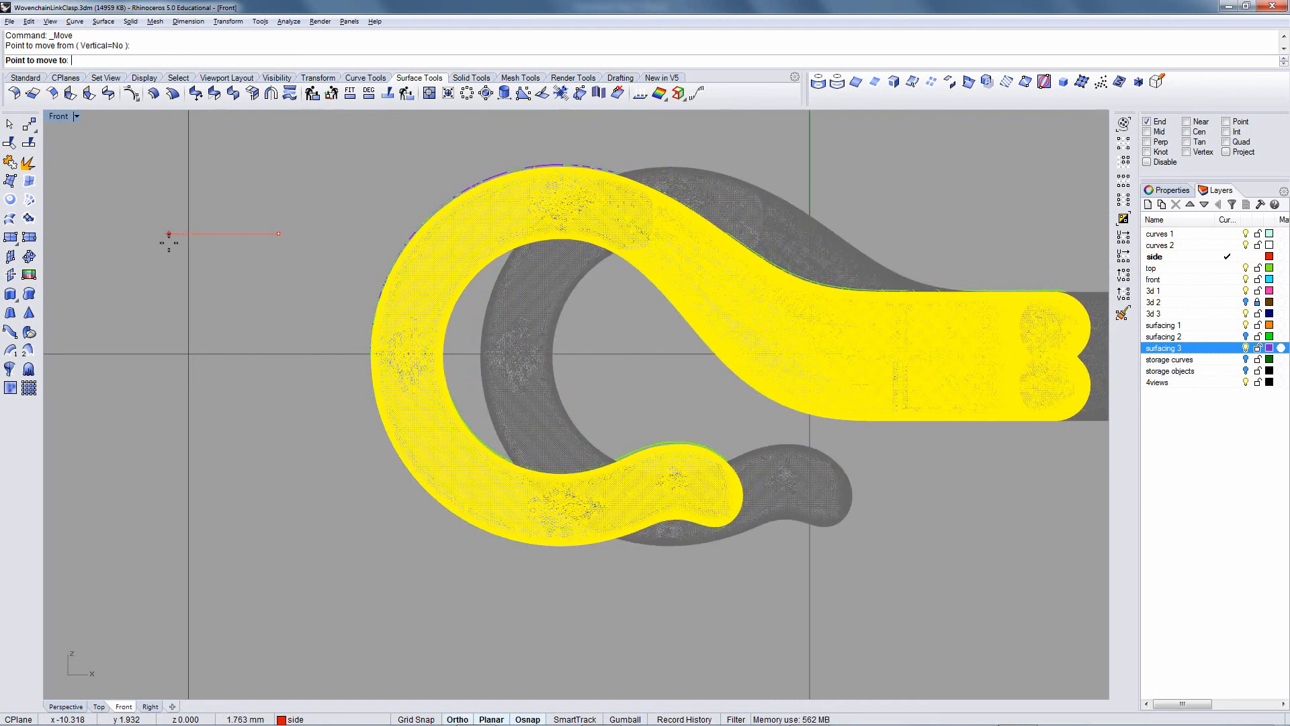
pyautogui.keyDown('shift'); pyautogui.click(168, 243); pyautogui.keyUp('shift')
# Nudge the imported mesh upward by about 0.04 mm in the Front view to align it with the original hook
pyautogui.moveTo(508, 252); pyautogui.dragTo(414, 460, button='right')
pyautogui.moveTo(483, 503); pyautogui.dragTo(476, 285, button='right')
pyautogui.keyDown('ctrl'); pyautogui.moveTo(478, 397); pyautogui.dragTo(481, 349, button='right'); pyautogui.keyUp('ctrl')
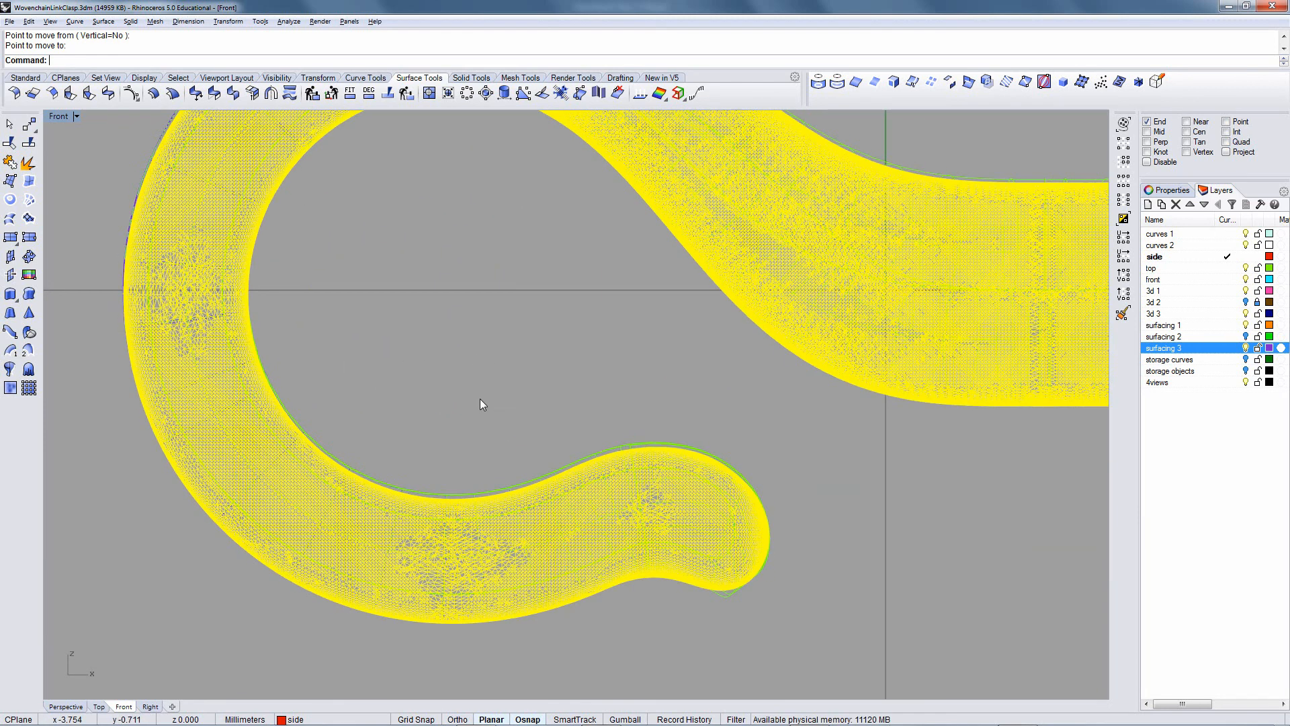
pyautogui.write('m')
pyautogui.press('Return')
pyautogui.click(478, 427)
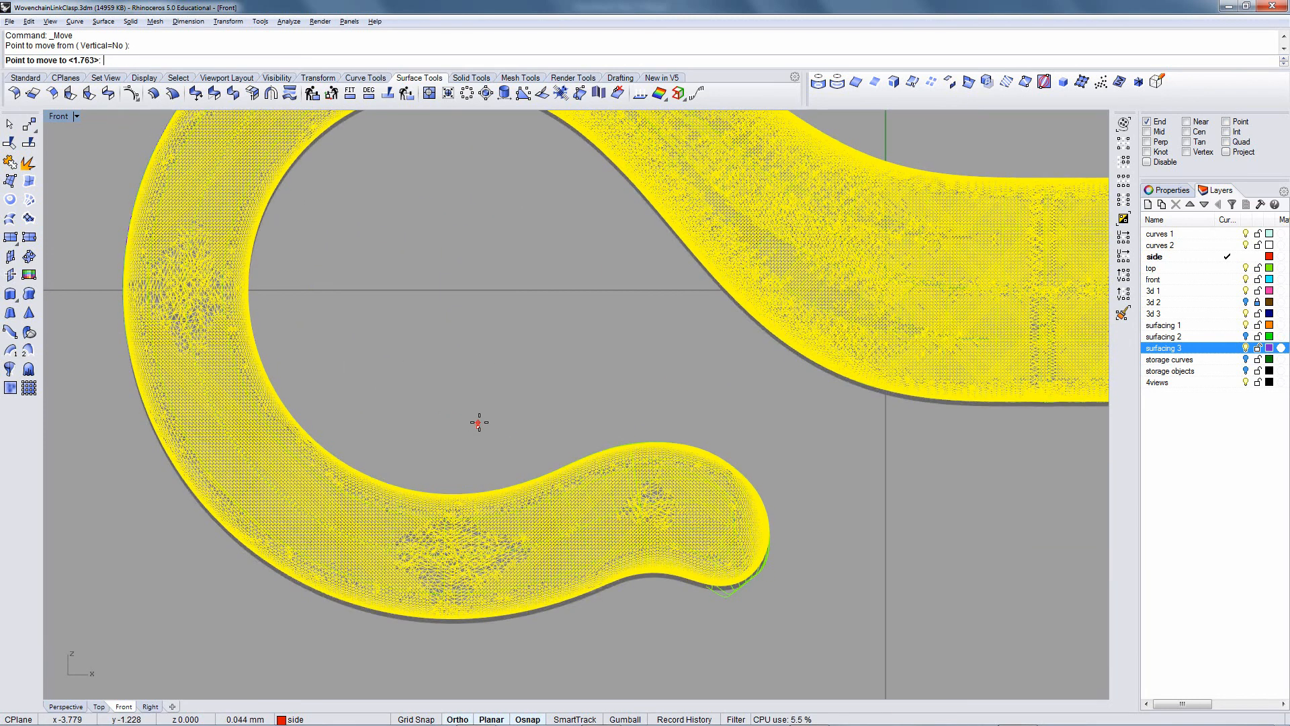
pyautogui.click(479, 422)
# Make curves 2 the current layer and hide the side layer holding the imported mesh
pyautogui.keyDown('ctrl'); pyautogui.moveTo(541, 379); pyautogui.dragTo(539, 430, button='right'); pyautogui.keyUp('ctrl')
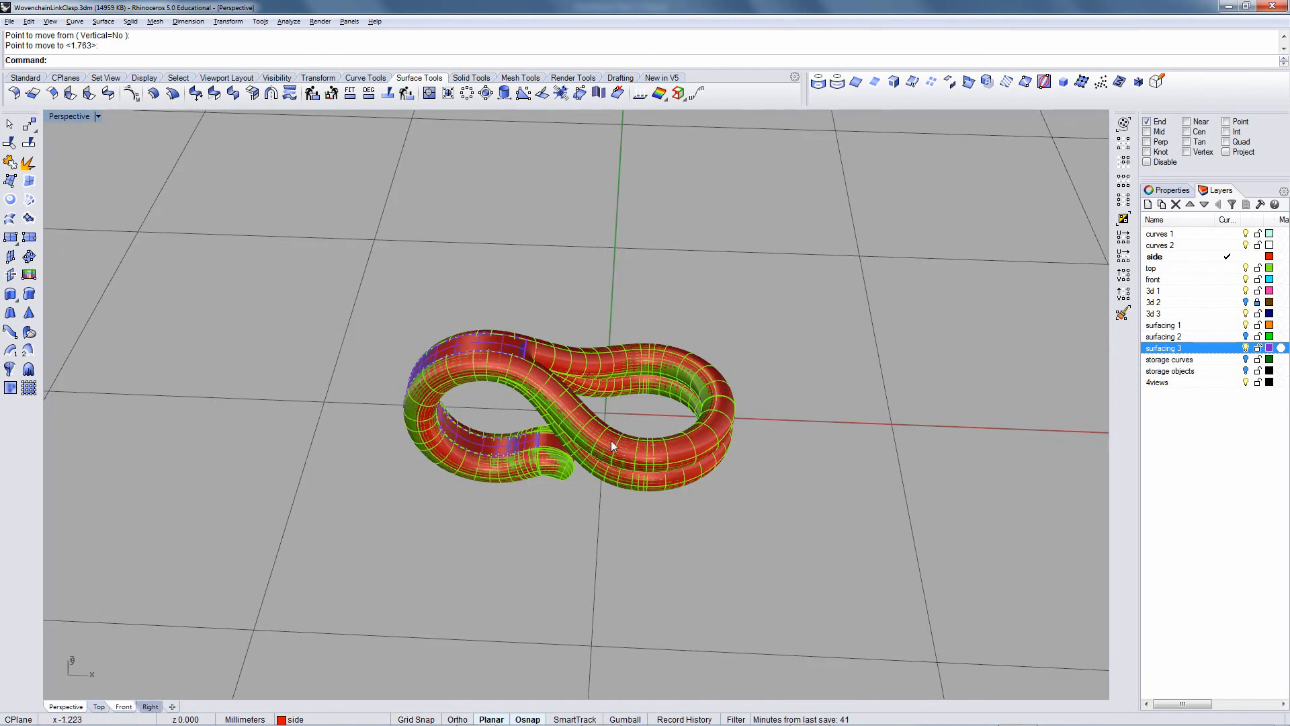
pyautogui.moveTo(611, 440); pyautogui.dragTo(736, 481, button='right')
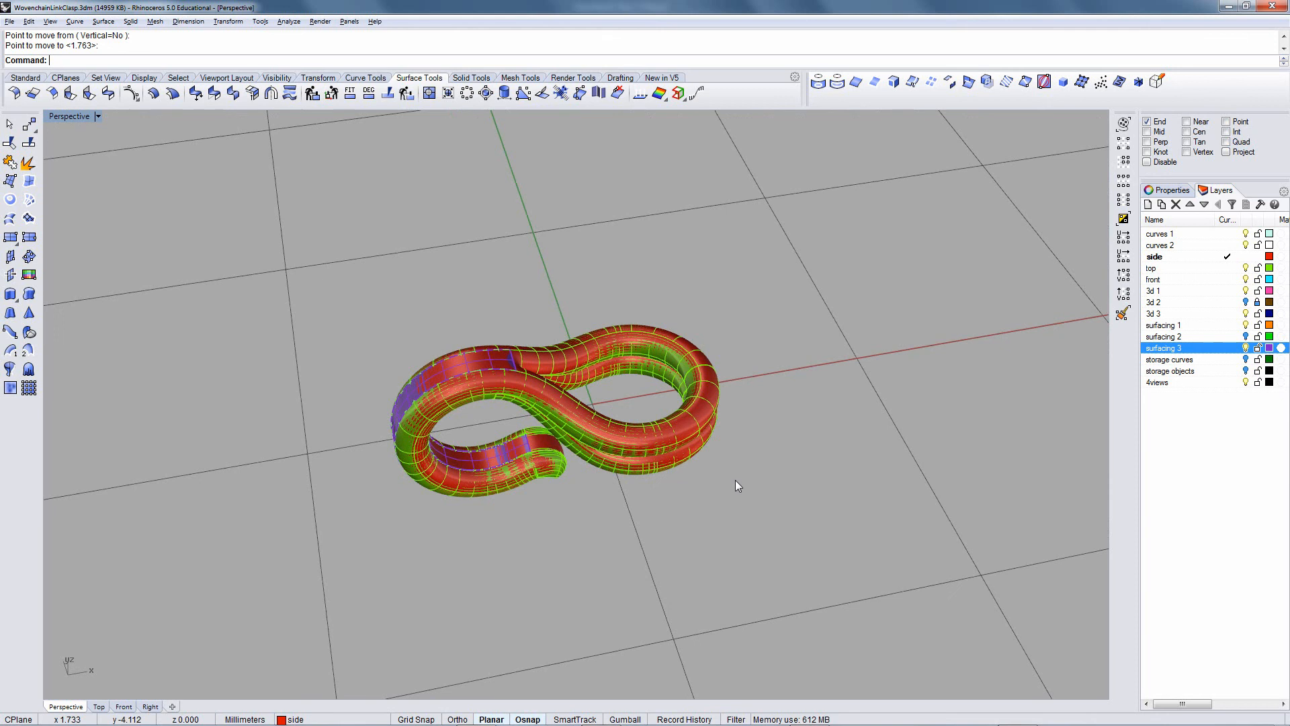
pyautogui.click(1237, 256)
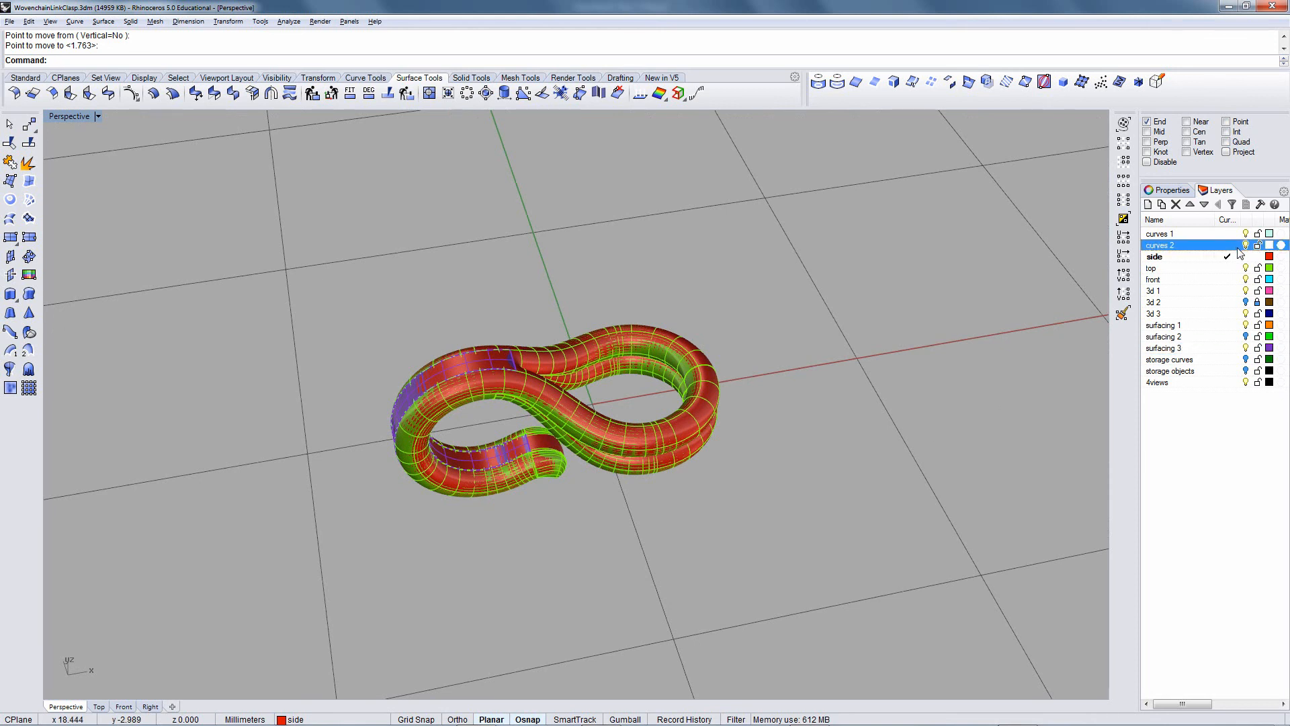
pyautogui.click(1228, 245)
pyautogui.click(1246, 255)
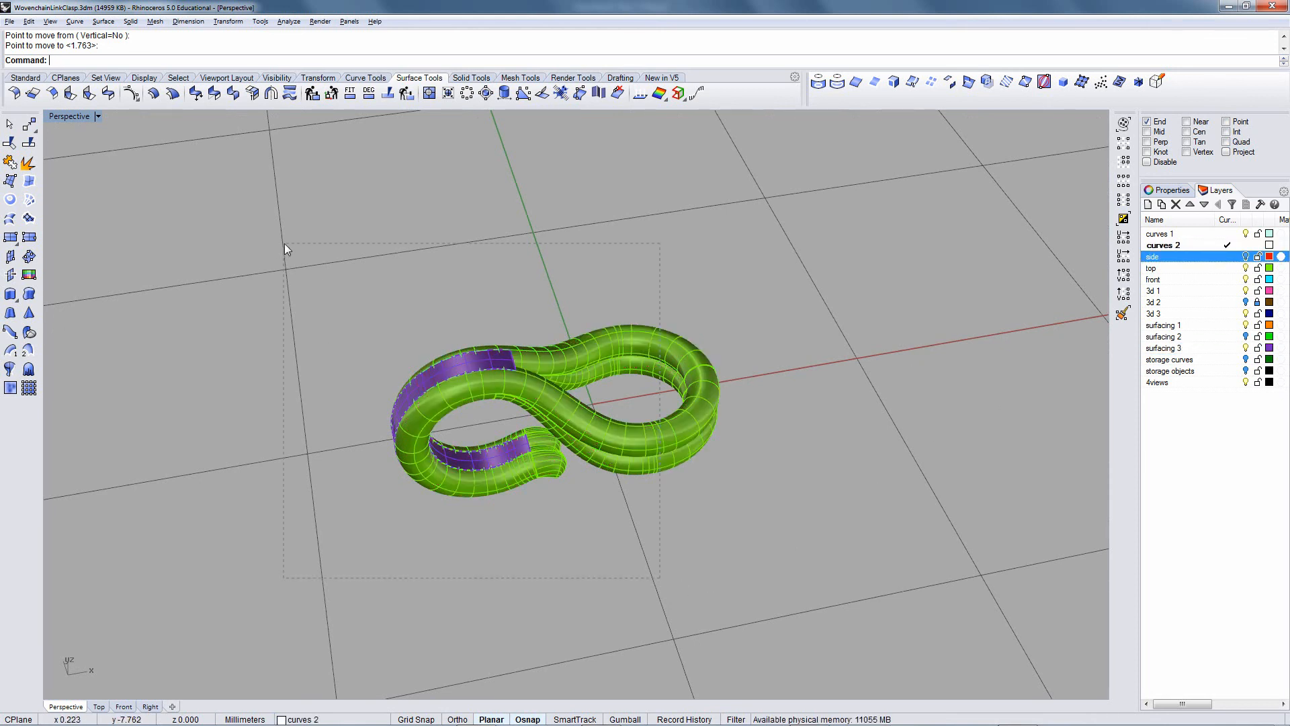
# Move the original clasp surfaces one major grid square toward negative Y with grid snap on, and show the side layer again
pyautogui.moveTo(284, 244); pyautogui.dragTo(284, 243)
pyautogui.moveTo(551, 183); pyautogui.dragTo(552, 212, button='right')
pyautogui.write('M')
pyautogui.press('Return')
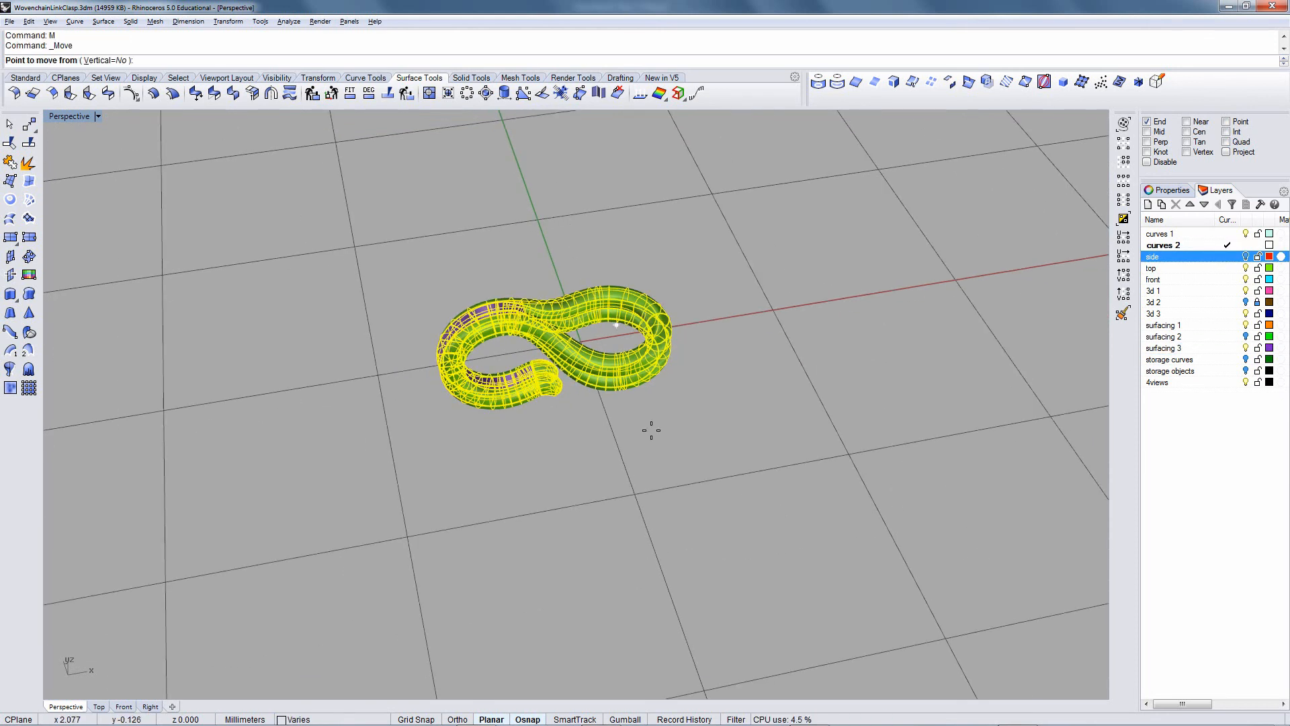
pyautogui.press('F9')
pyautogui.click(636, 495)
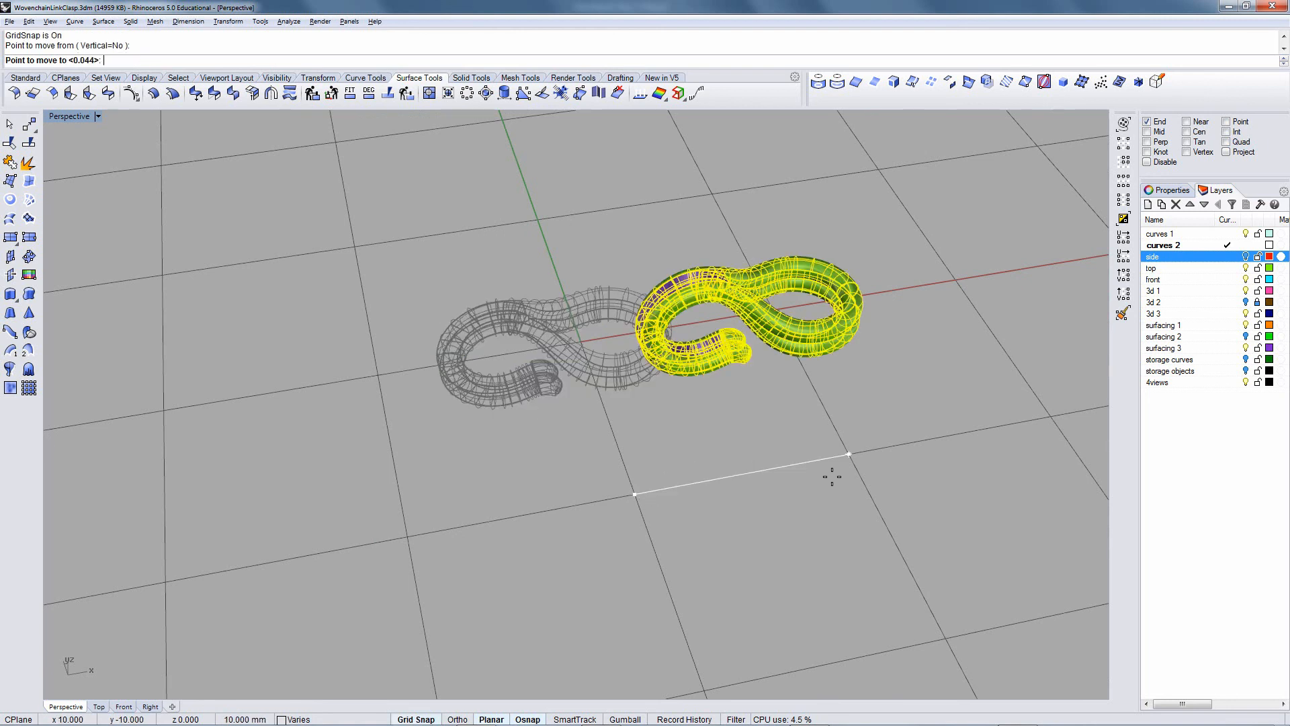
pyautogui.click(744, 575)
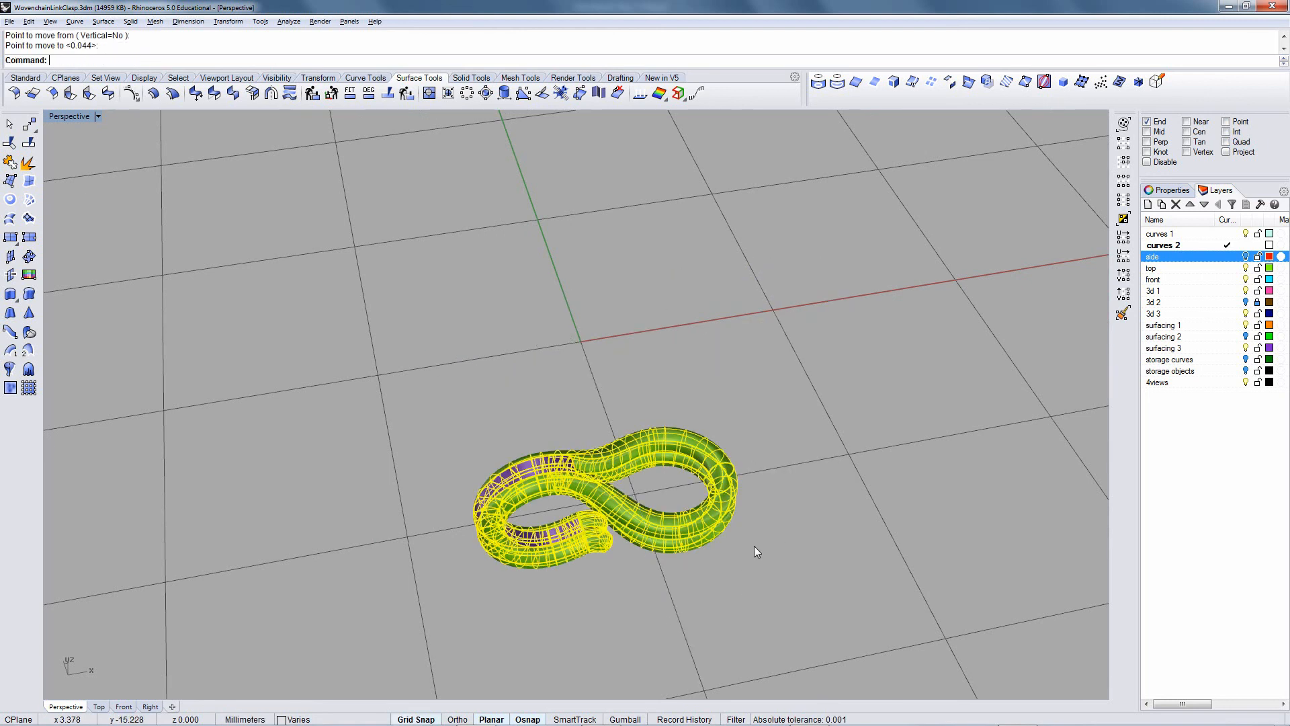
pyautogui.press('Escape')
pyautogui.click(1245, 257)
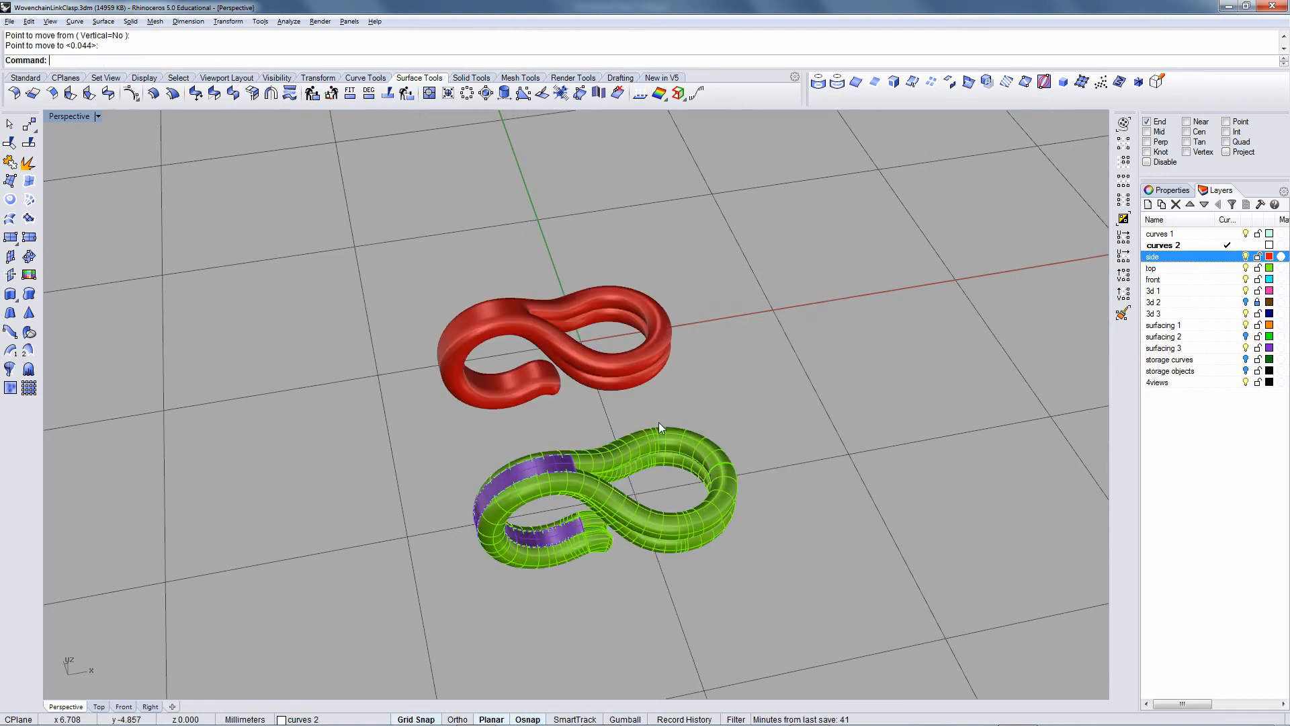
pyautogui.moveTo(658, 422); pyautogui.dragTo(863, 316, button='right')
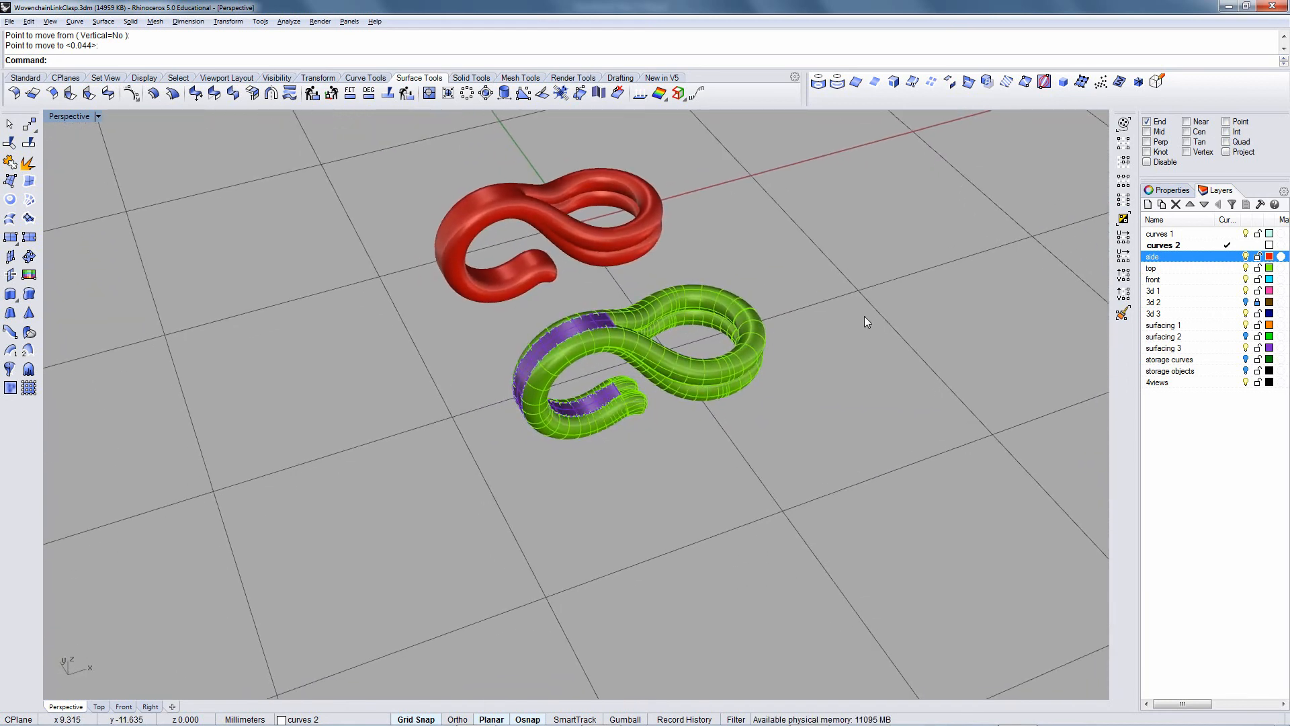